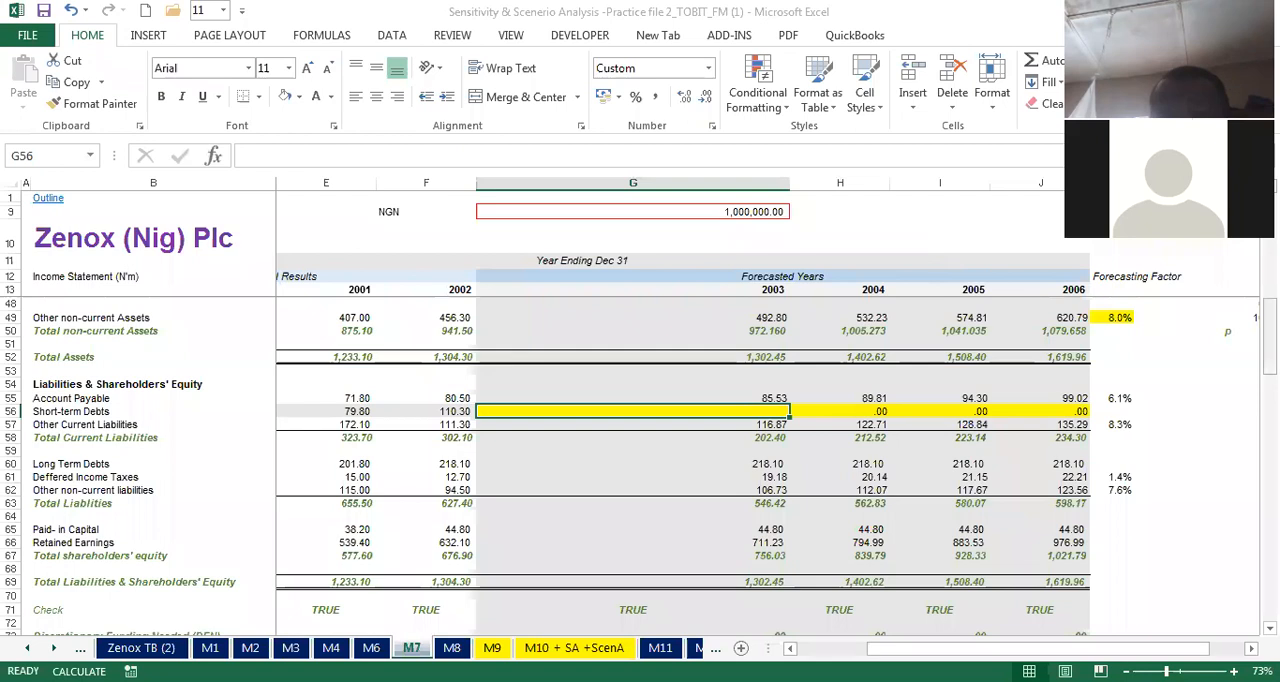
# Step: Narrow column G on sheet M7 to nearly the width of the neighbouring forecast-year columns
pyautogui.scroll(-4, 680, 450)
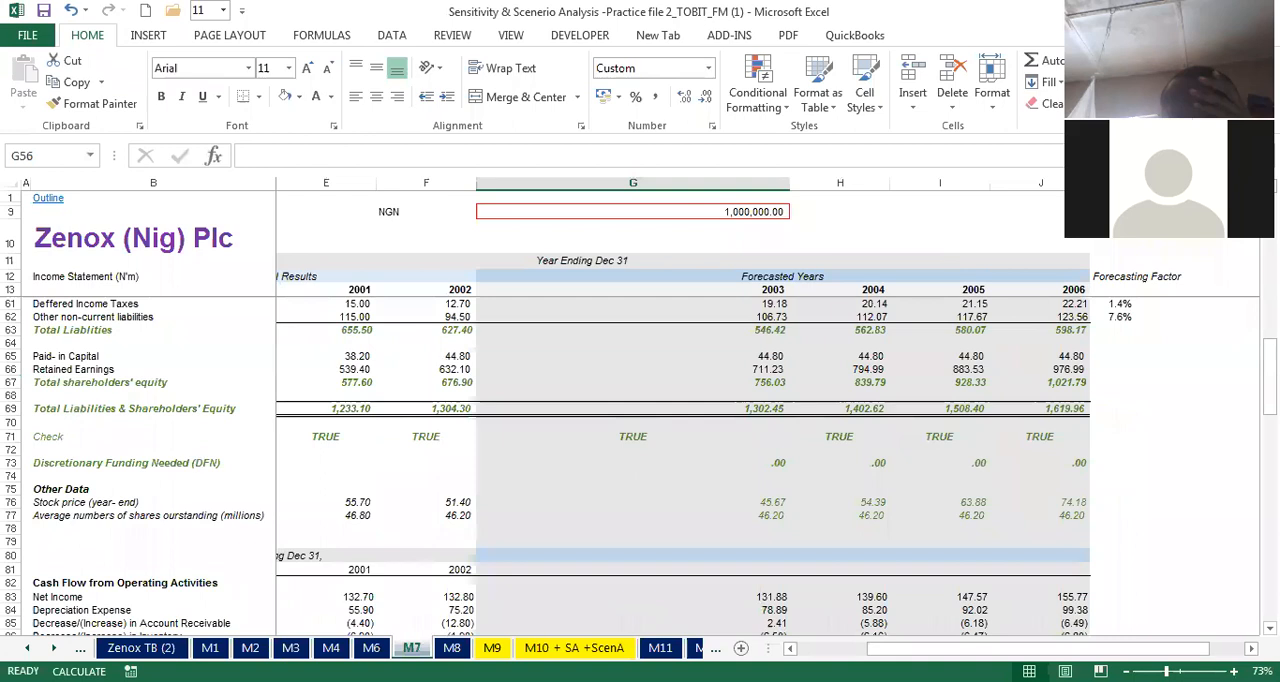
pyautogui.click(818, 204)
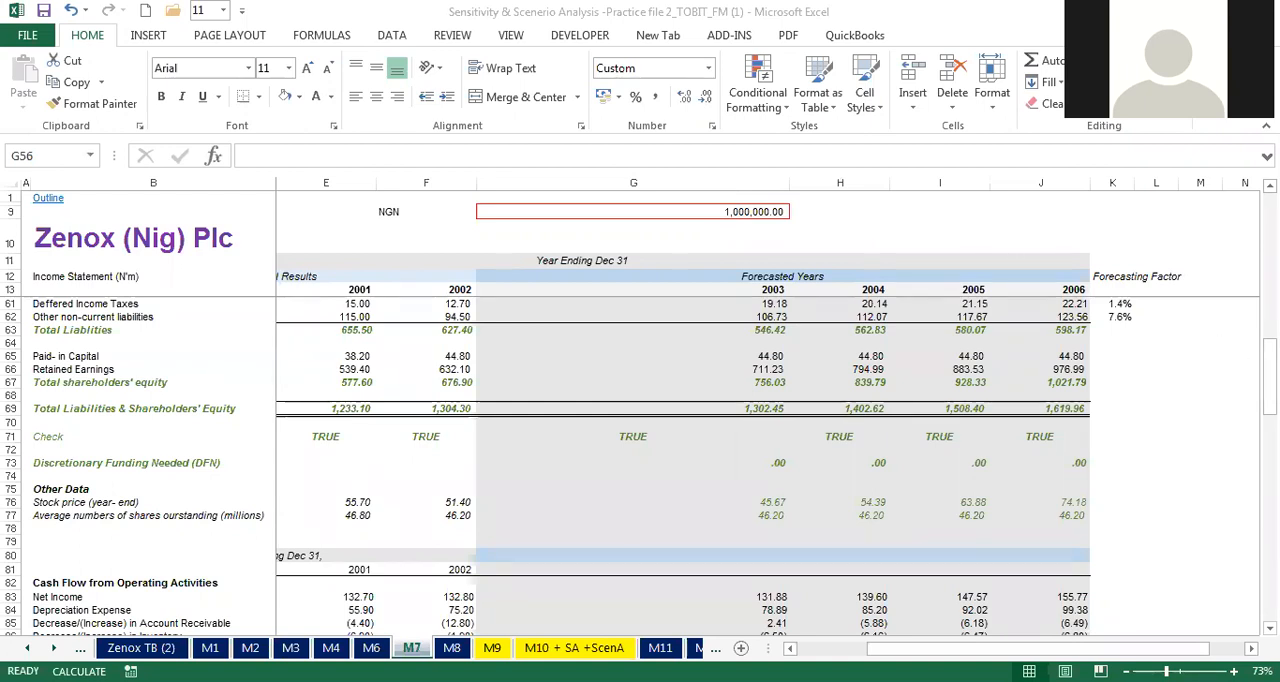
pyautogui.click(1269, 377)
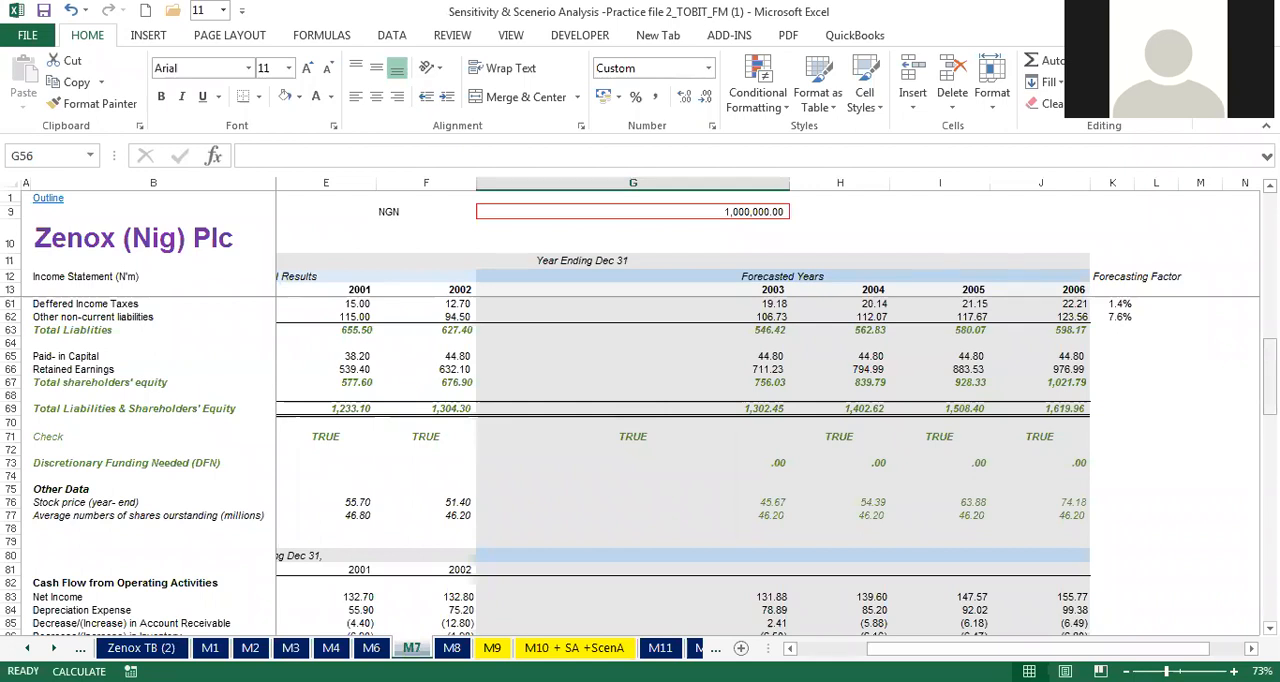
pyautogui.moveTo(1269, 377); pyautogui.dragTo(1269, 333)
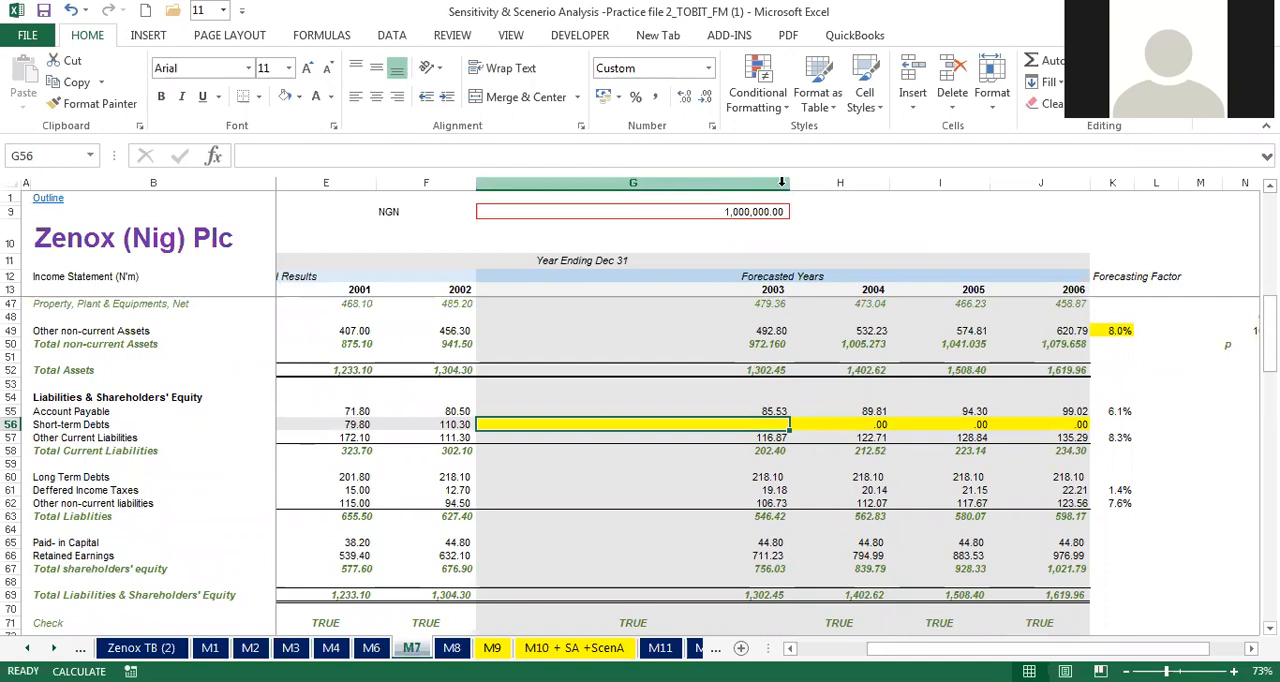
pyautogui.moveTo(789, 182); pyautogui.dragTo(602, 181)
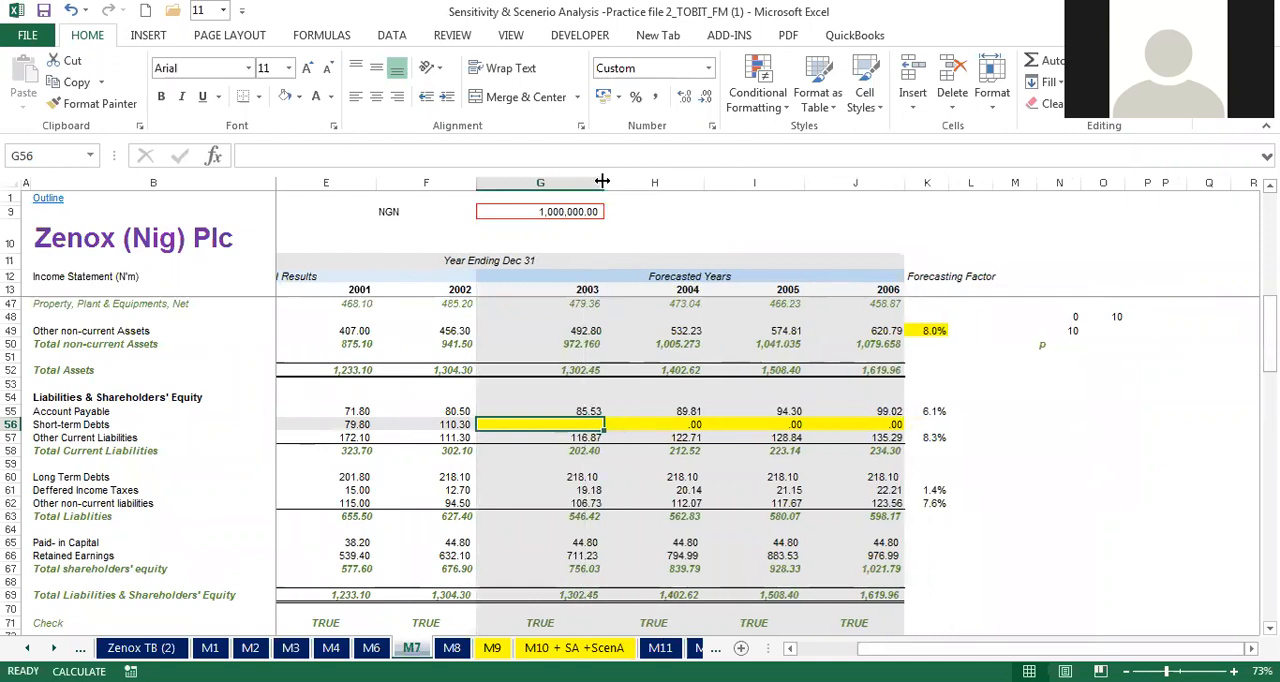
pyautogui.moveTo(602, 181); pyautogui.dragTo(591, 181)
pyautogui.click(602, 181)
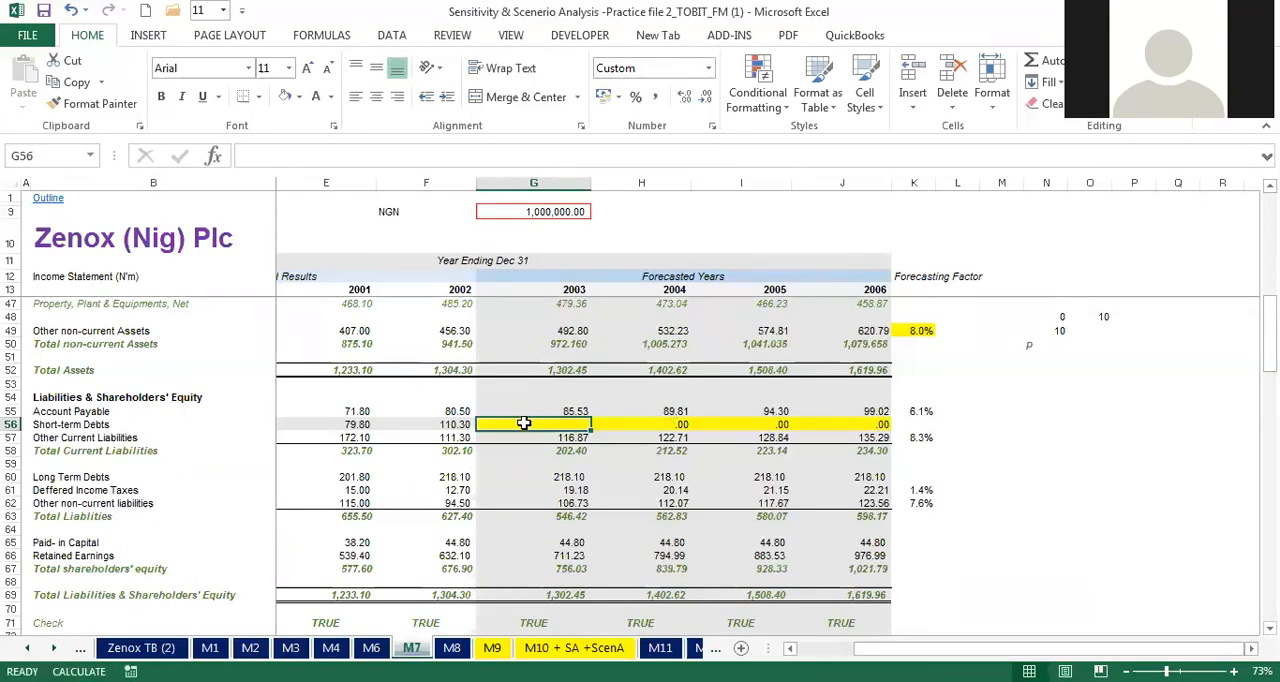
# Step: Examine the forecast short-term debts cells in row 56 on sheets M6 and M7, including the formula in H56
pyautogui.click(371, 648)
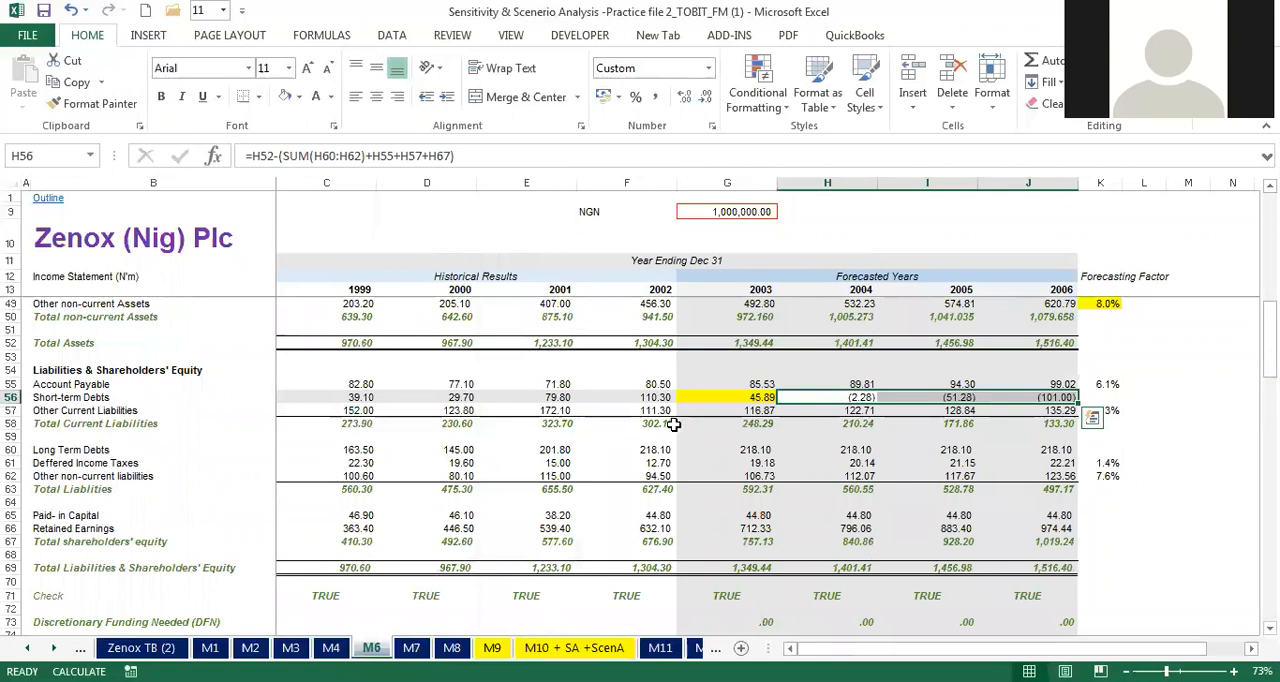
pyautogui.hotkey('ctrl', 'pagedown')
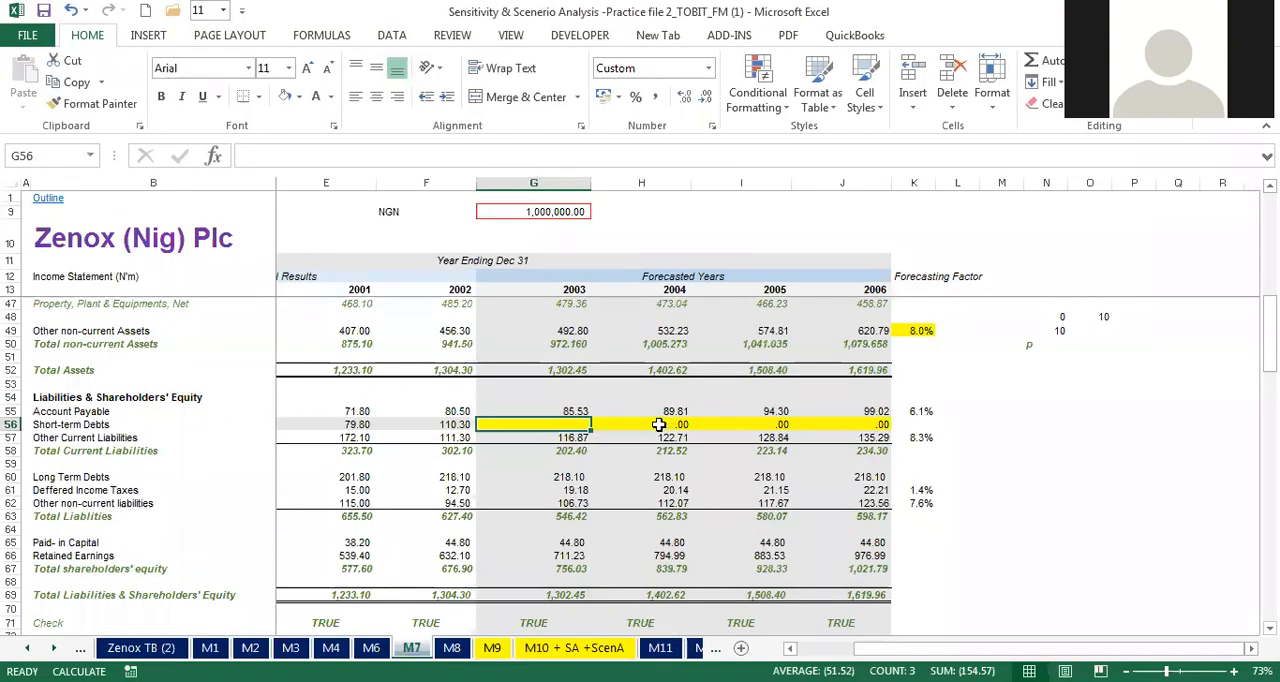
pyautogui.press('Tab')
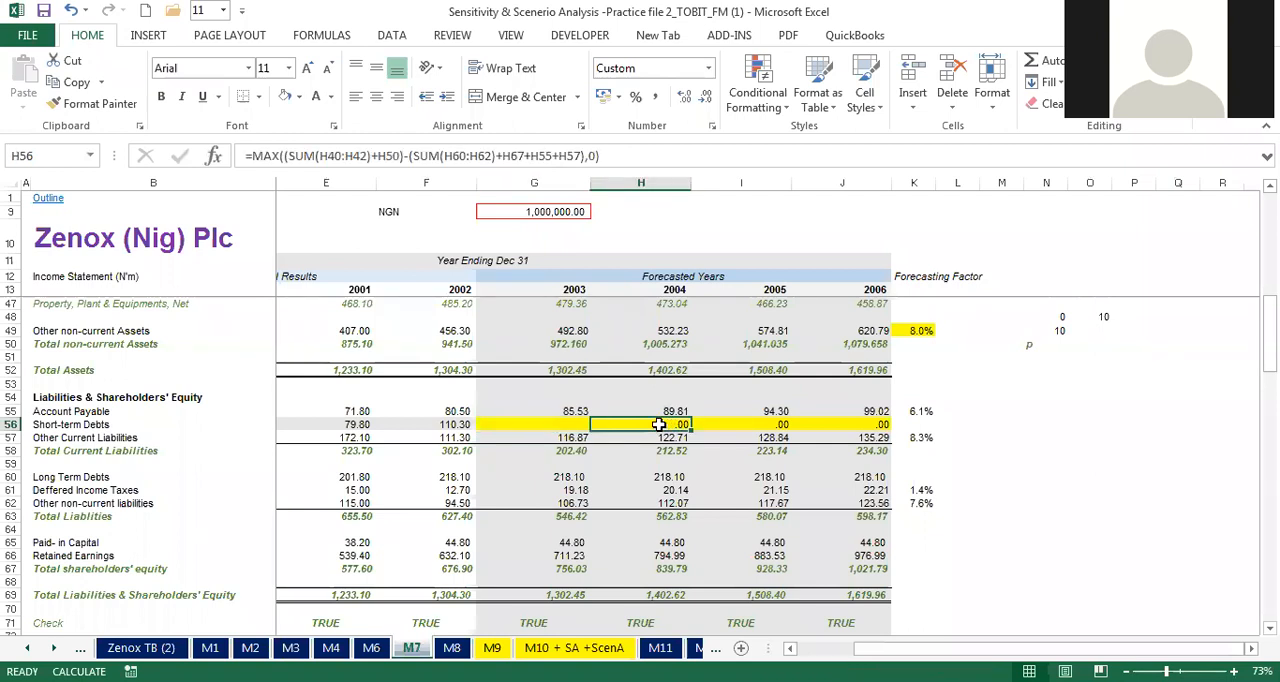
pyautogui.click(659, 431)
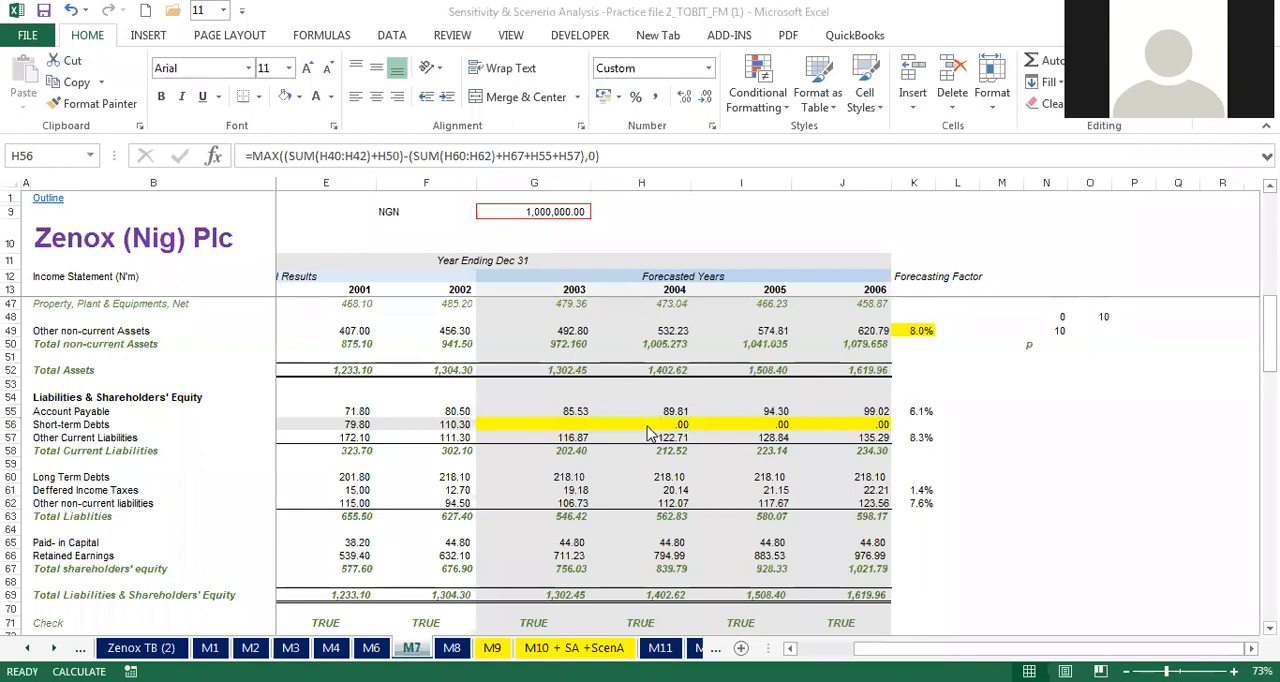
pyautogui.click(563, 425)
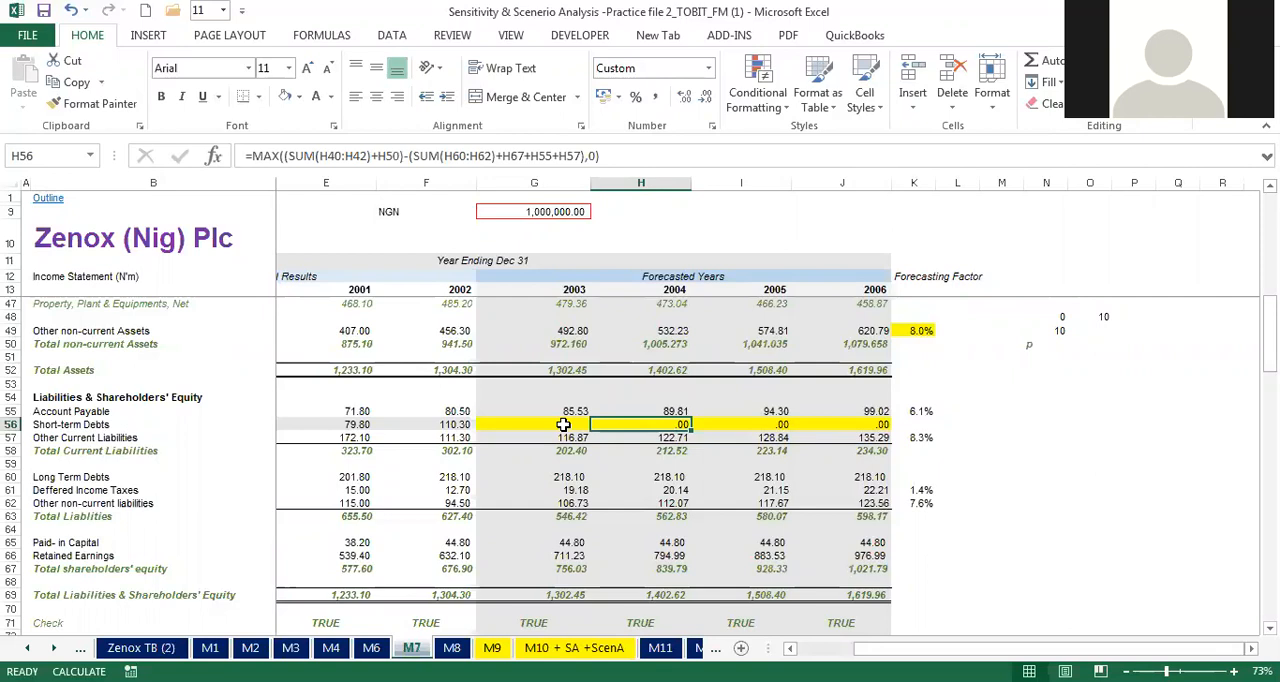
pyautogui.click(564, 425)
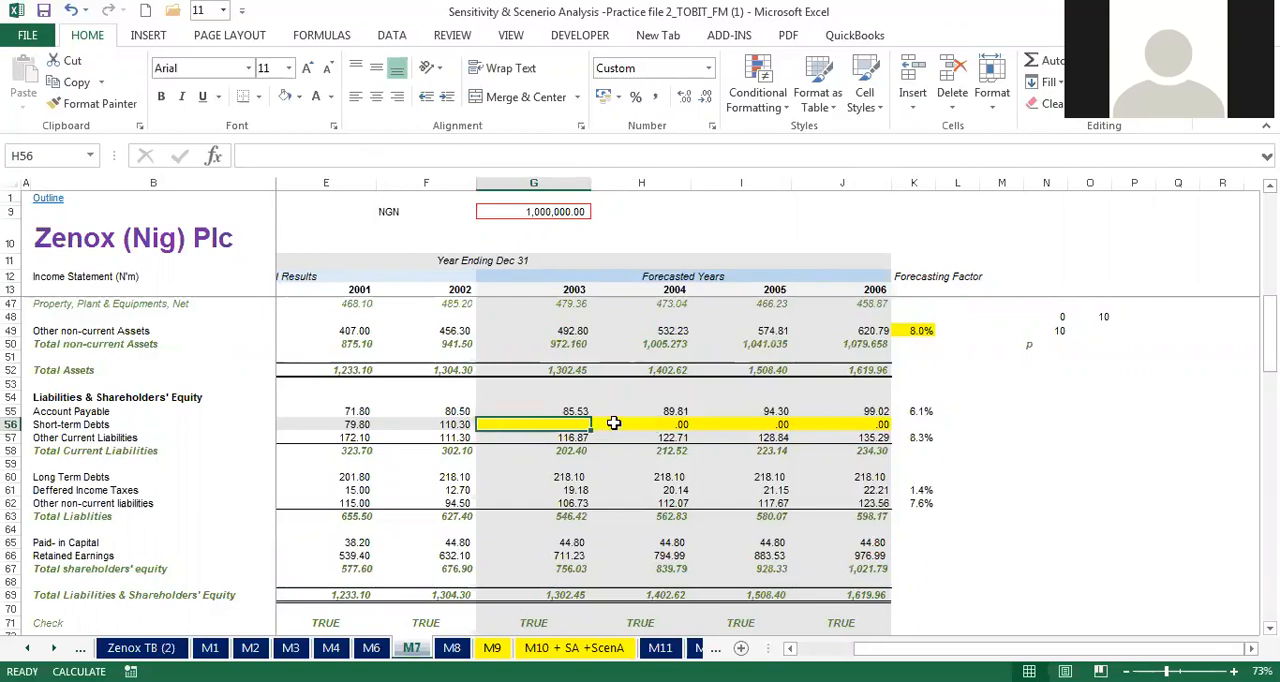
pyautogui.click(613, 424)
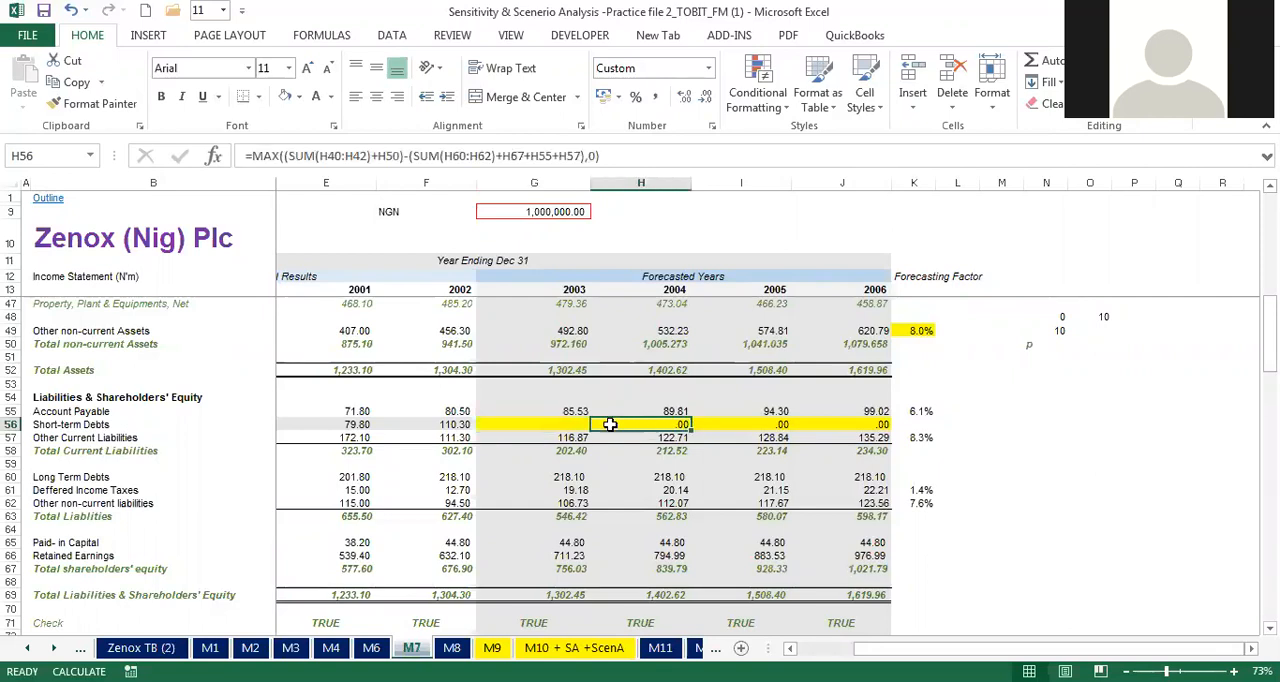
pyautogui.click(531, 426)
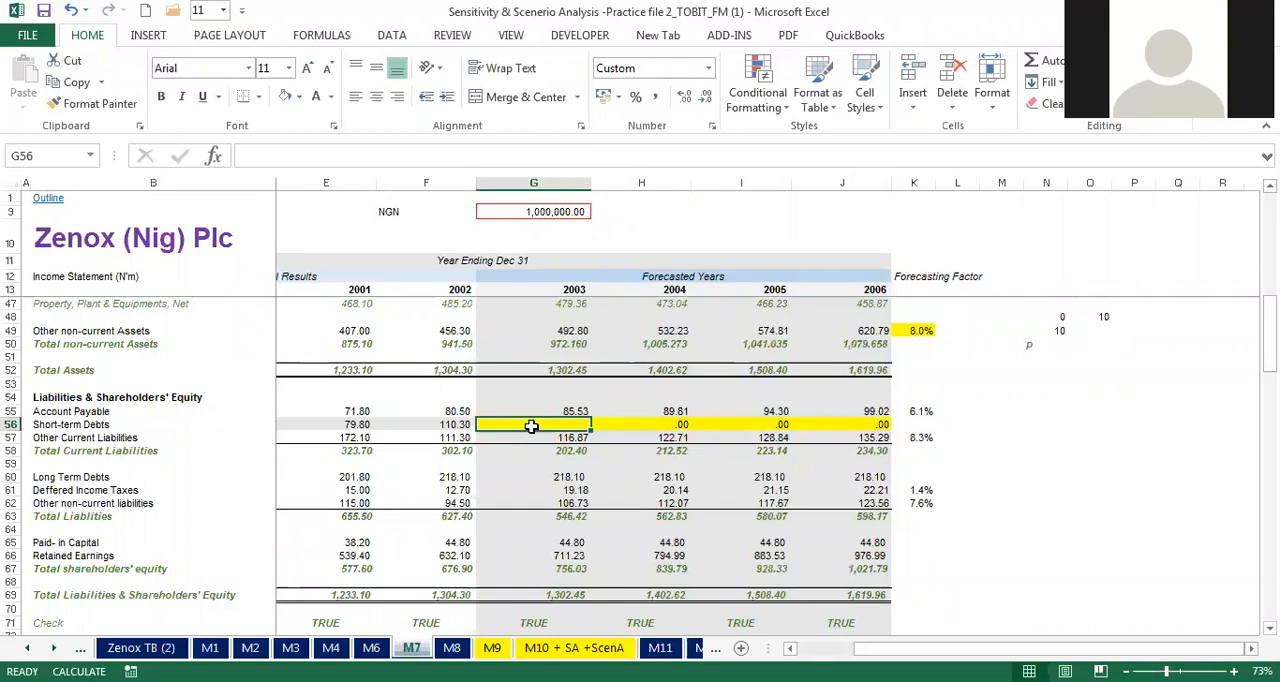
pyautogui.click(595, 426)
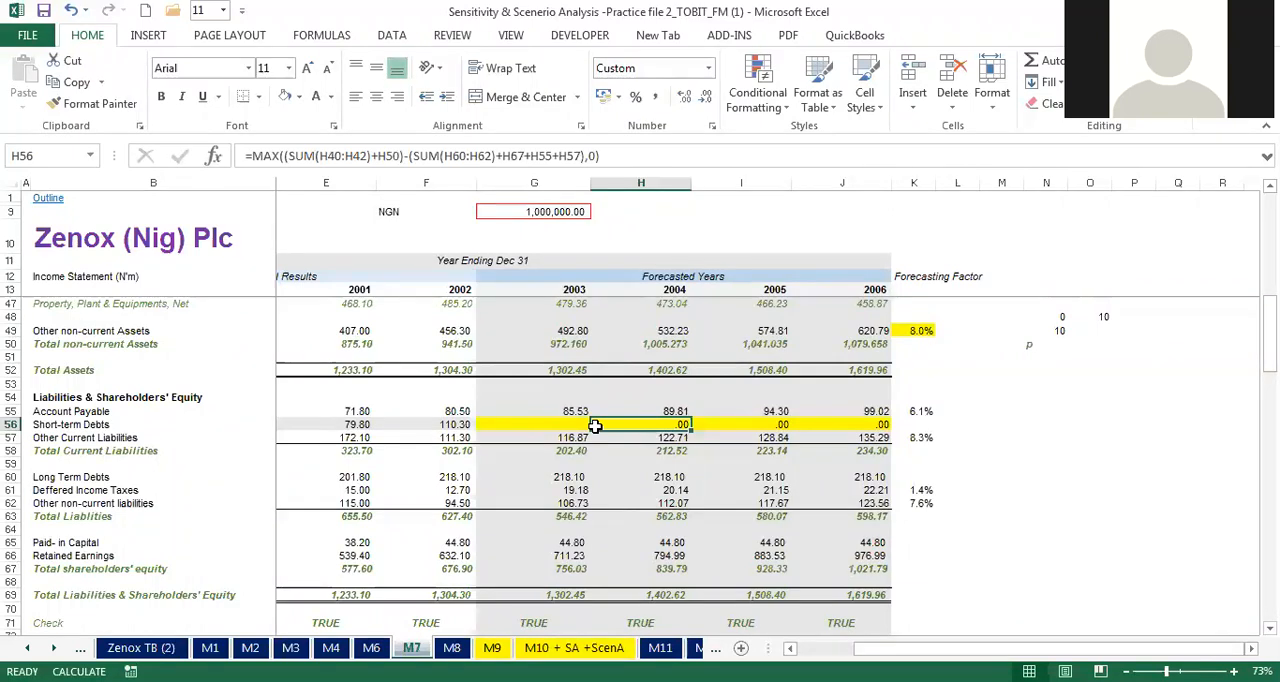
# Step: Start the 2003 short-term debts formula in G56 with the sum of inventories through other current assets, G40:G42
pyautogui.click(552, 424)
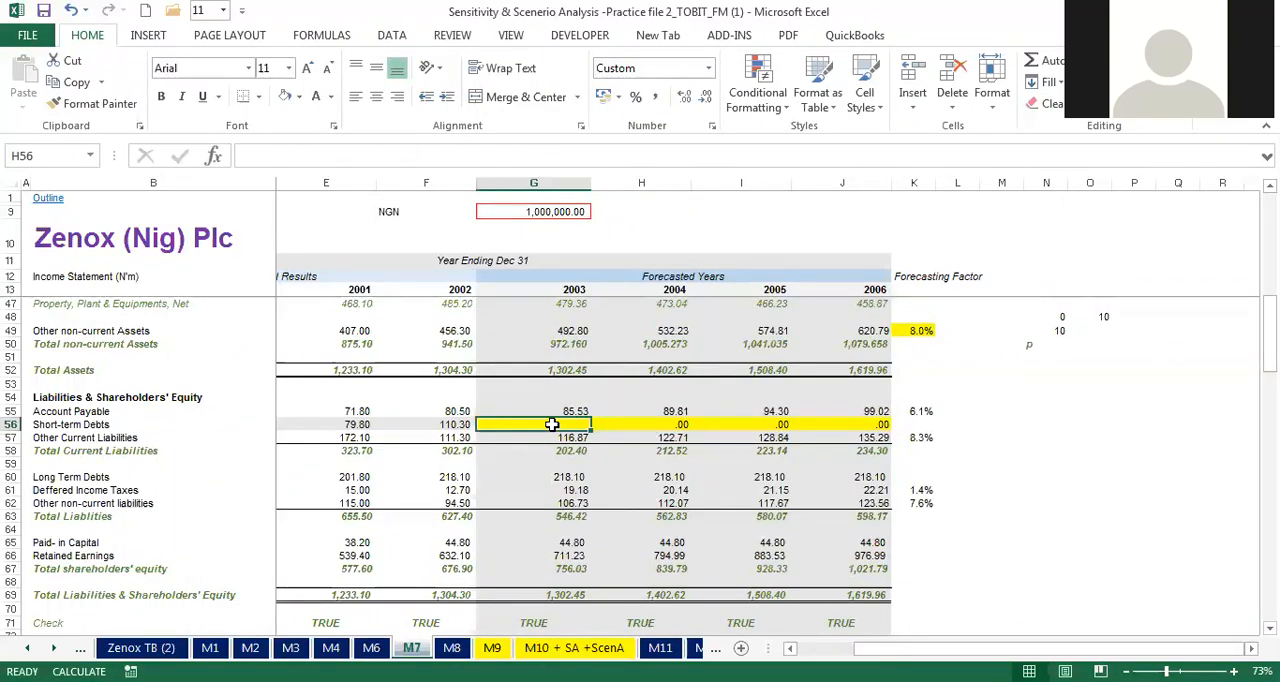
pyautogui.write('=')
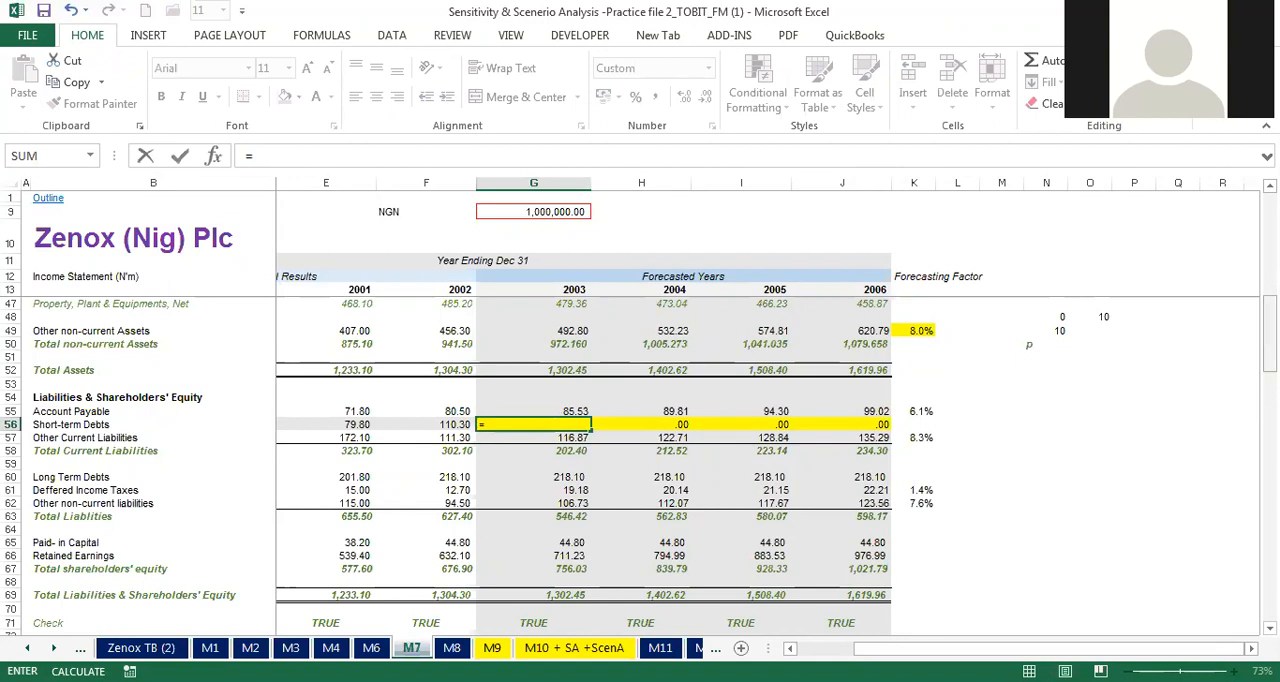
pyautogui.moveTo(1270, 343); pyautogui.dragTo(1270, 317)
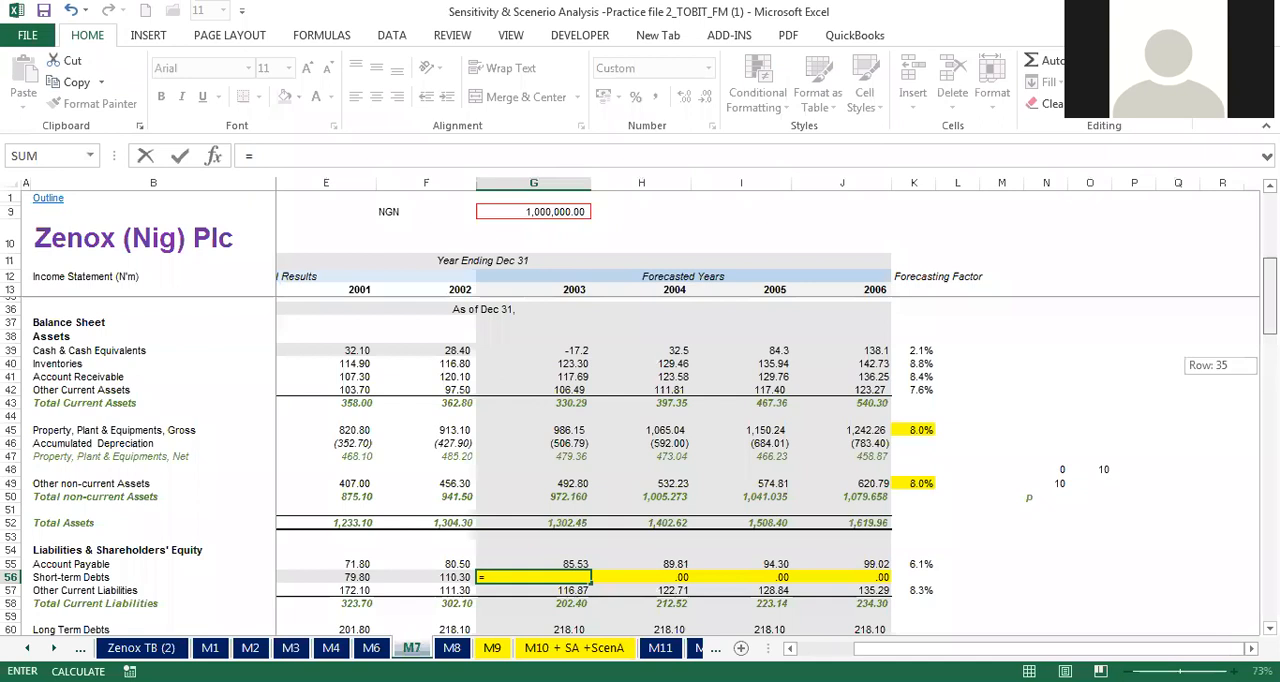
pyautogui.moveTo(1270, 317); pyautogui.dragTo(1270, 317)
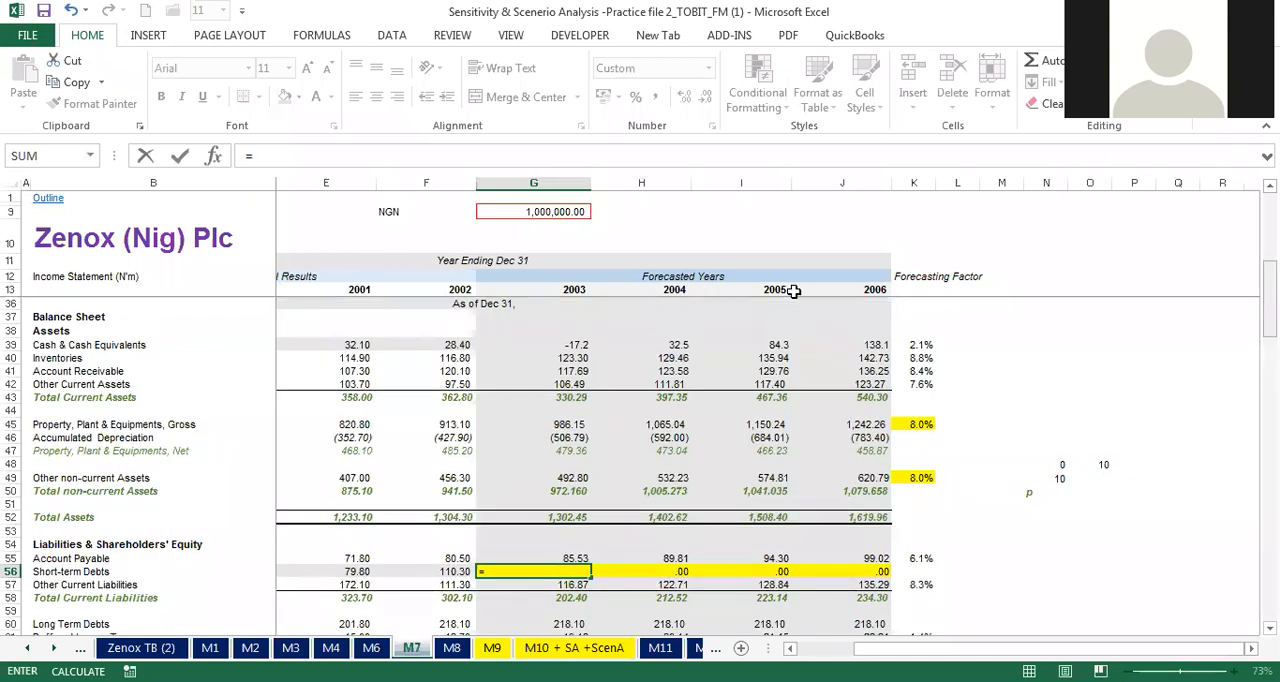
pyautogui.write('sum(')
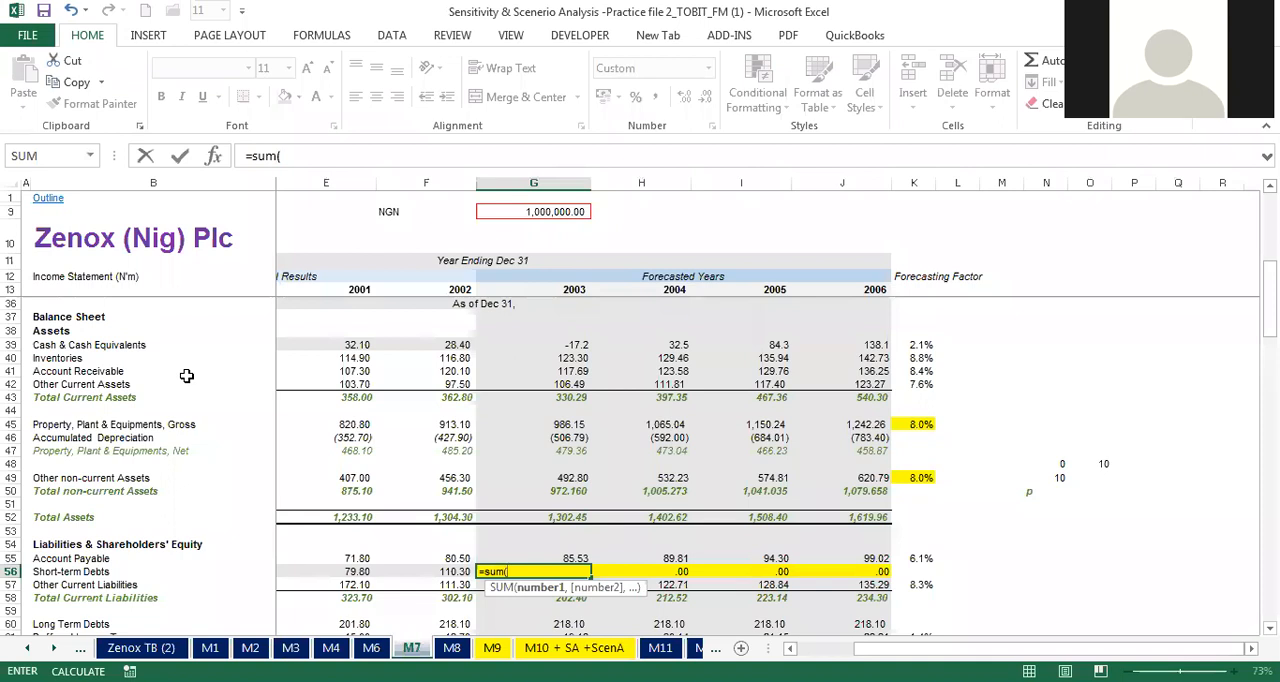
pyautogui.click(565, 358)
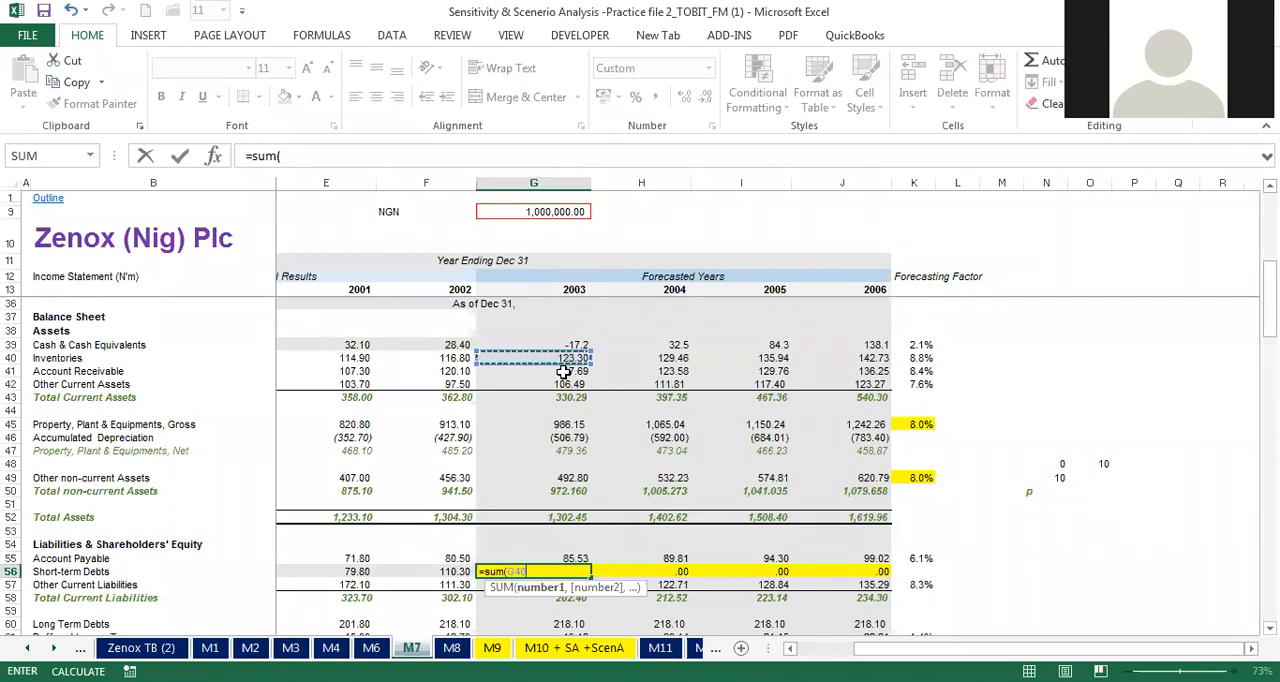
pyautogui.hotkey('shift', 'Down')
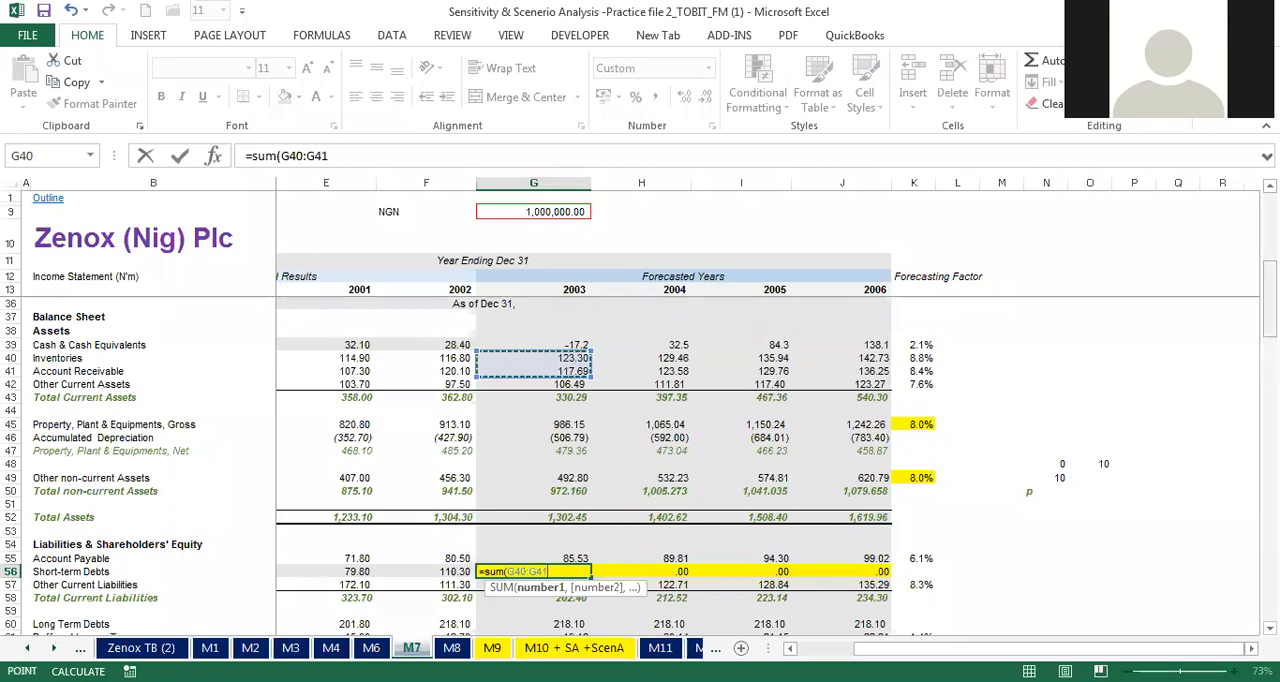
pyautogui.moveTo(1270, 303)
pyautogui.mouseDown()
pyautogui.moveTo(1270, 336)
pyautogui.moveTo(1270, 298)
pyautogui.mouseUp()
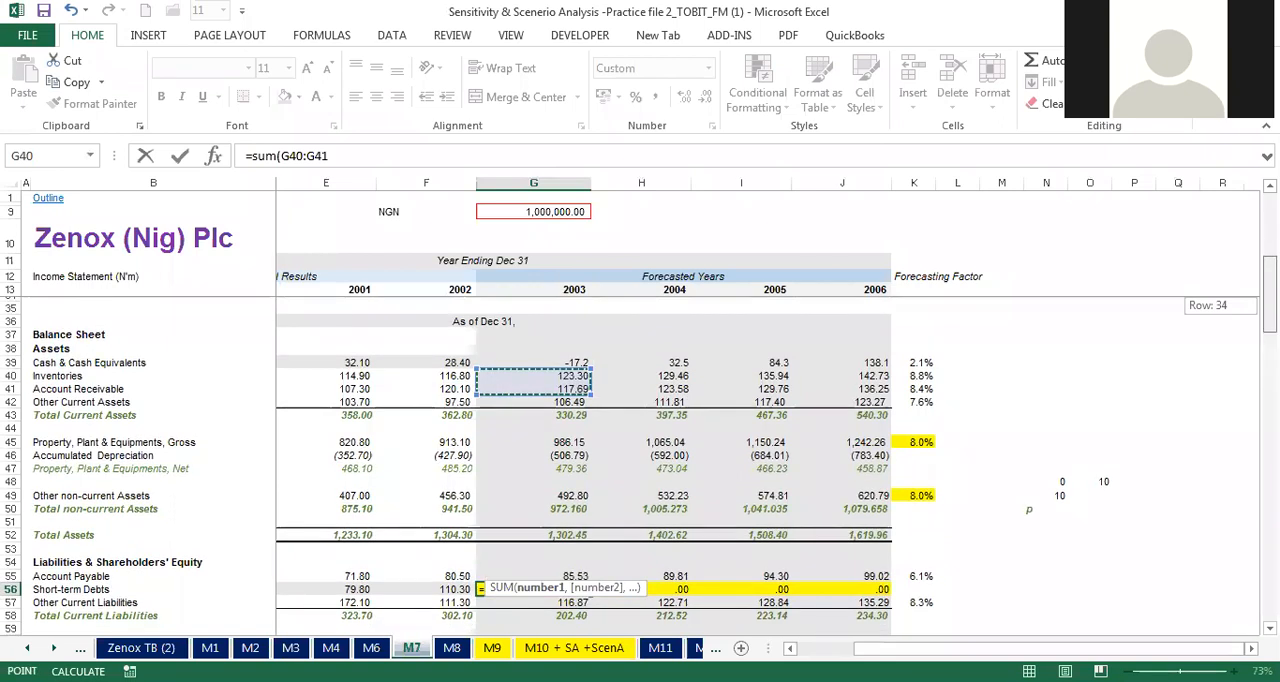
pyautogui.moveTo(1270, 298); pyautogui.dragTo(1270, 299)
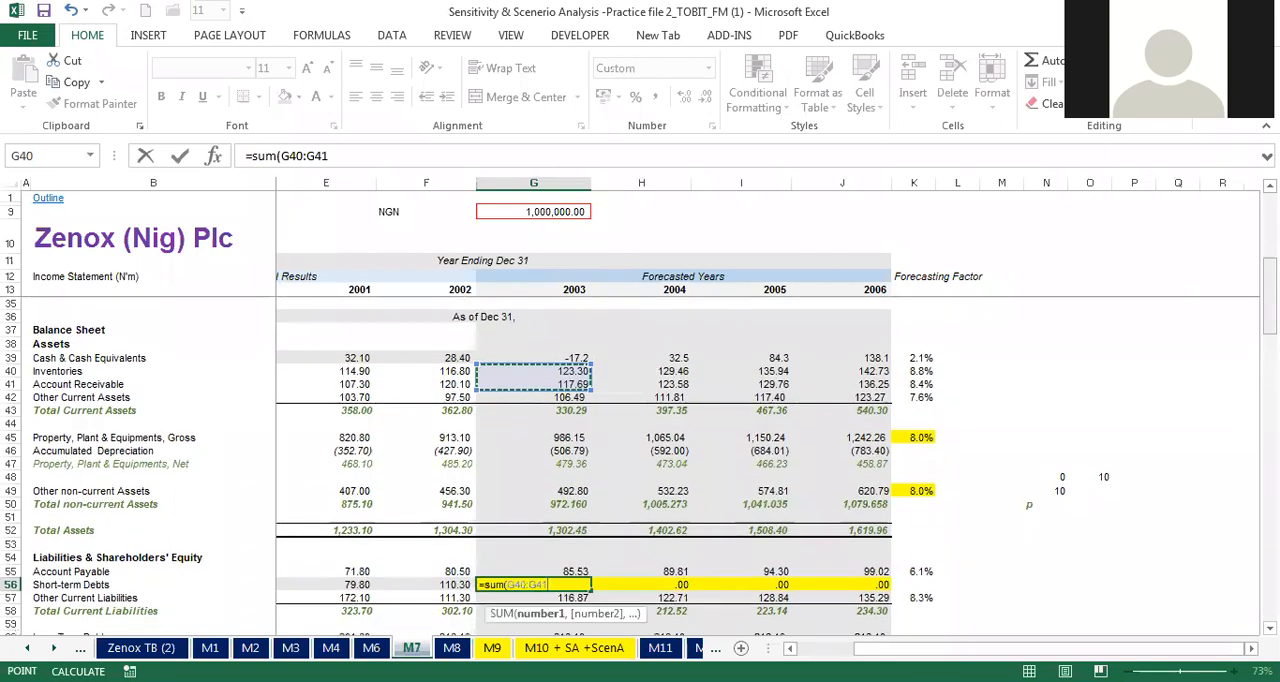
pyautogui.click(548, 375)
pyautogui.moveTo(548, 377); pyautogui.dragTo(548, 395)
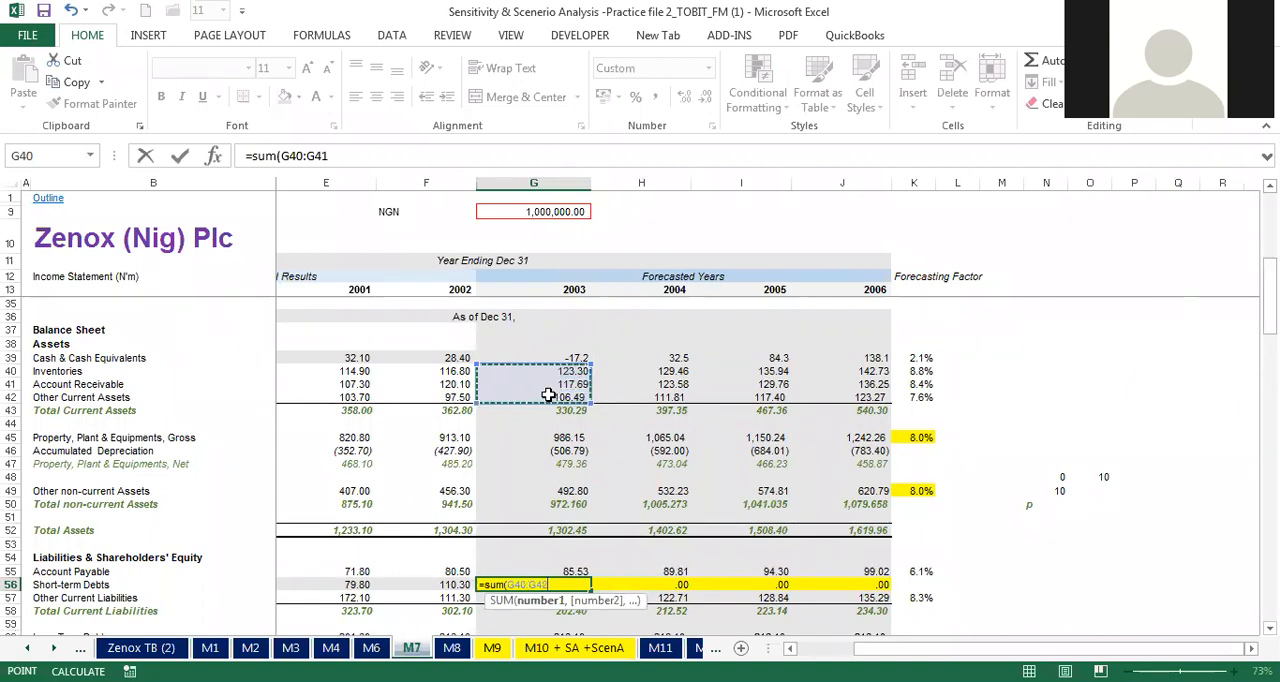
pyautogui.write(')+')
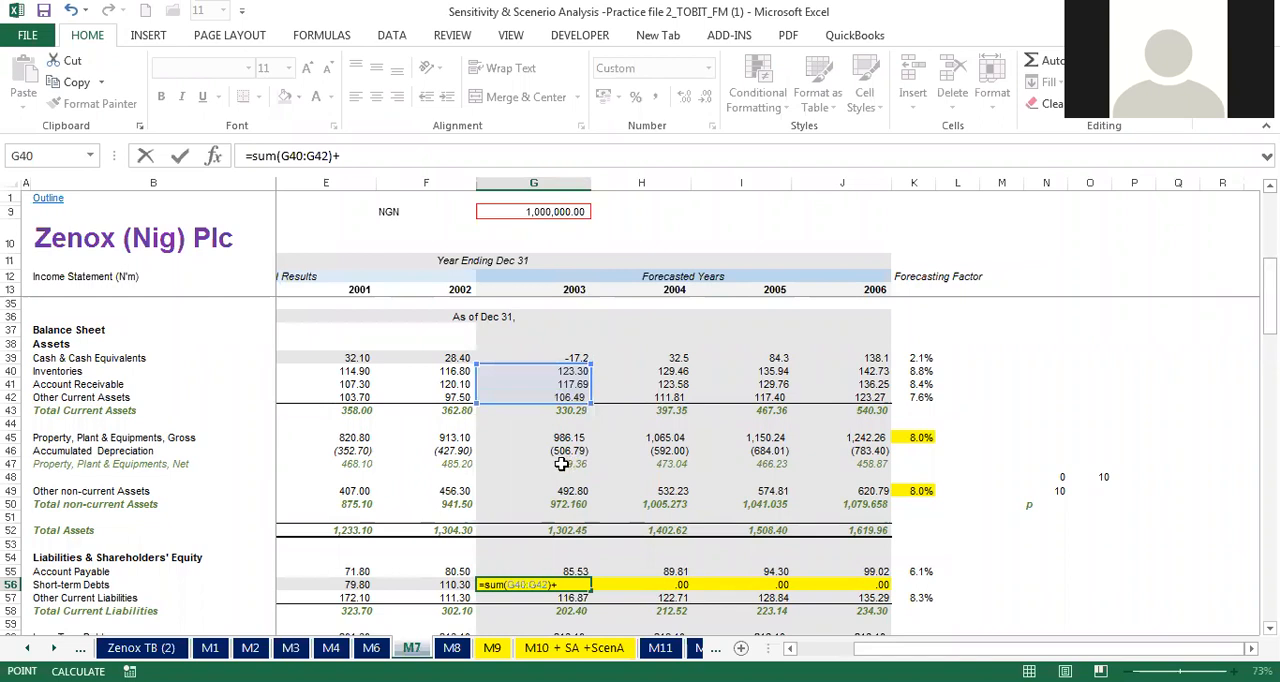
pyautogui.click(562, 464)
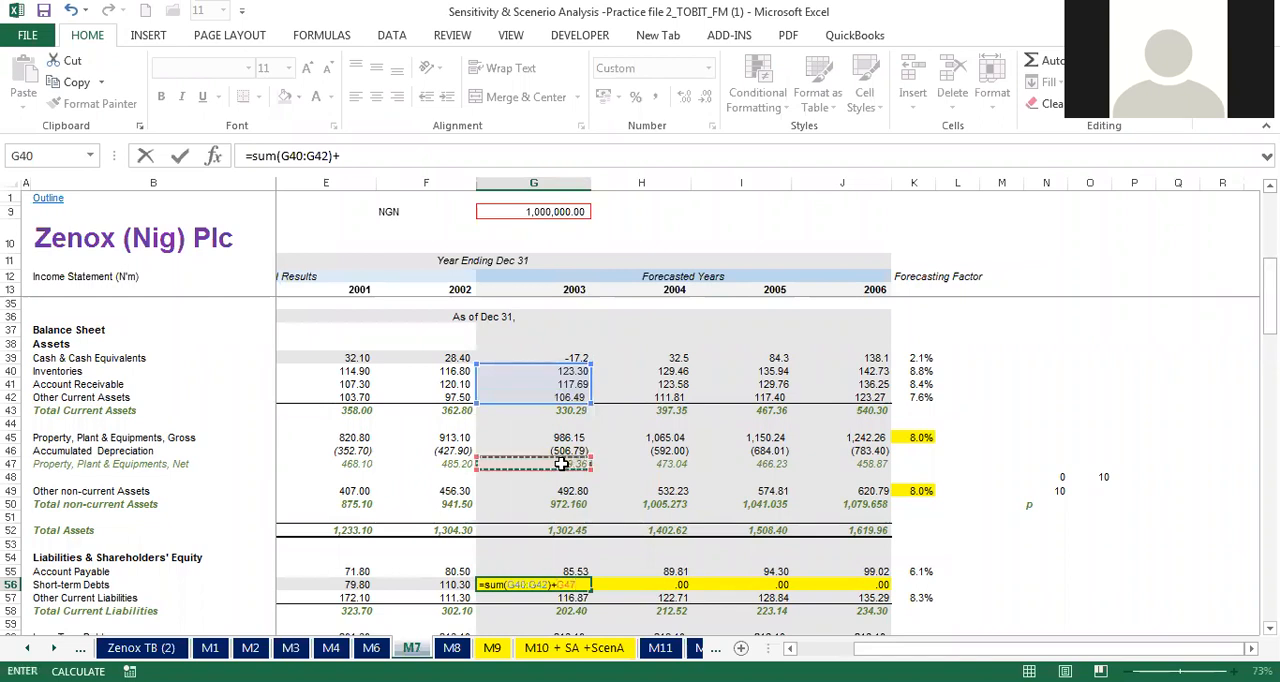
pyautogui.write('+')
pyautogui.press('BackSpace')
pyautogui.press('BackSpace')
pyautogui.press('BackSpace')
pyautogui.press('BackSpace')
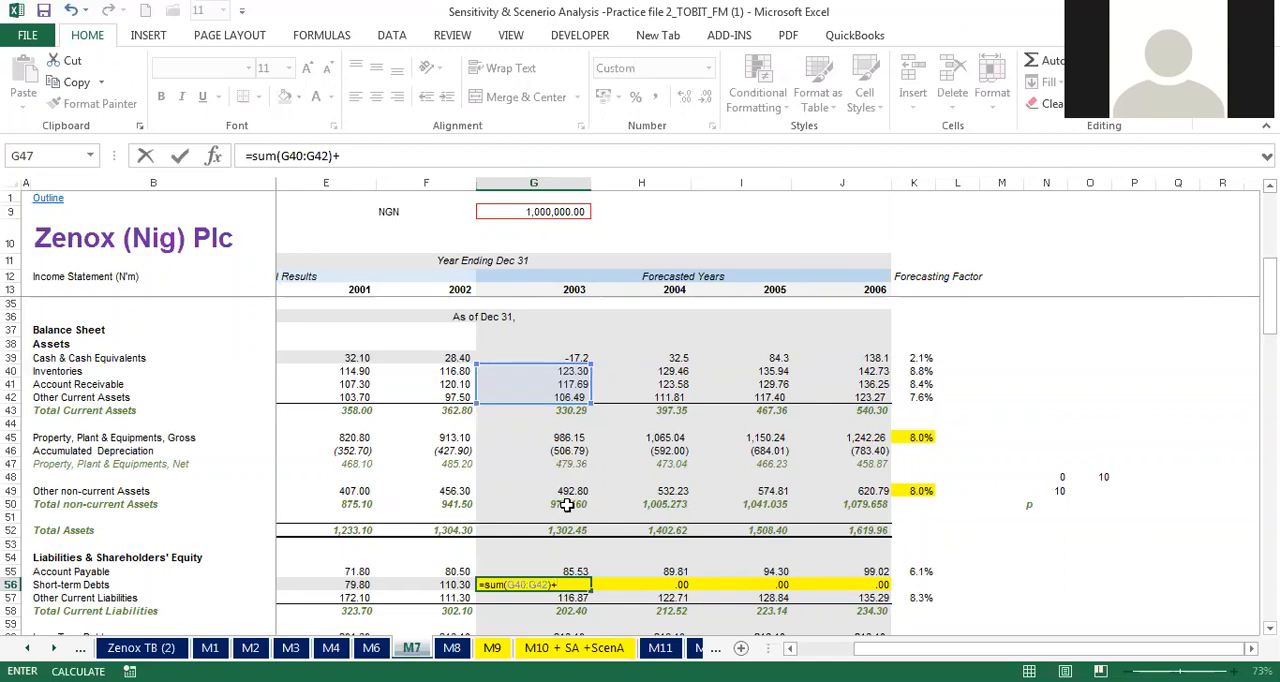
# Step: Add total non-current assets (G50) to the G56 formula and enclose the assets expression in parentheses: =(sum(G40:G42)+G50)
pyautogui.click(567, 505)
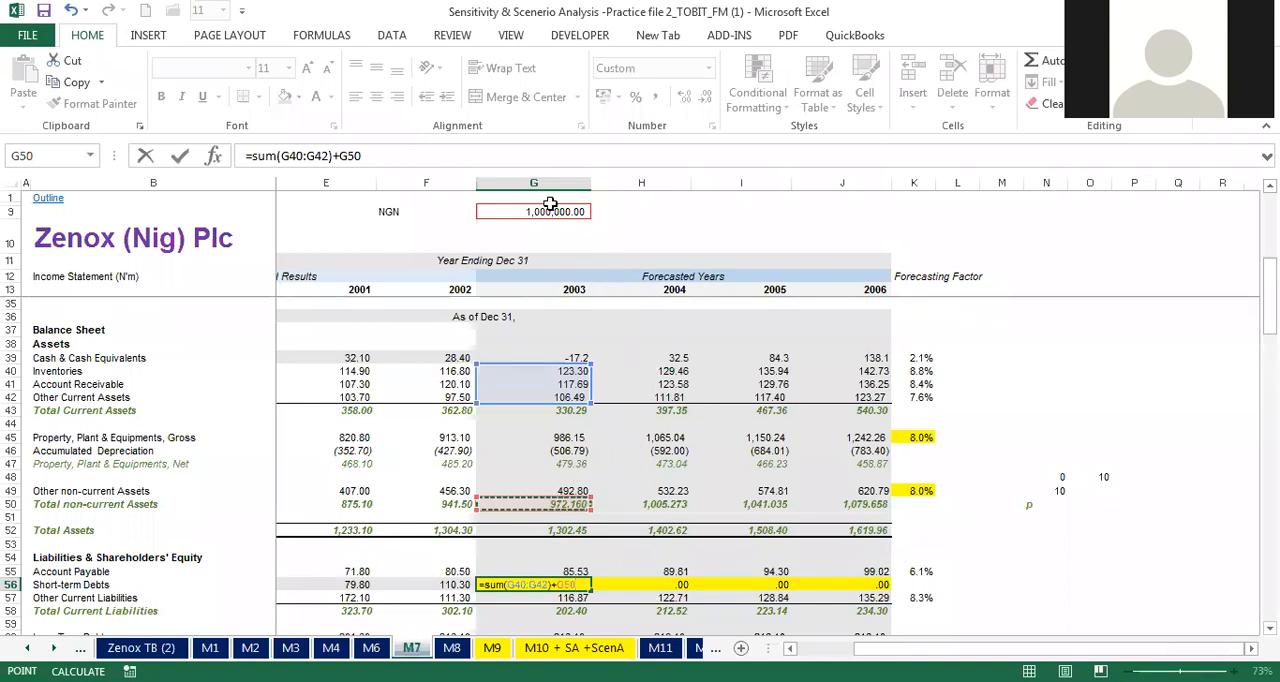
pyautogui.click(413, 160)
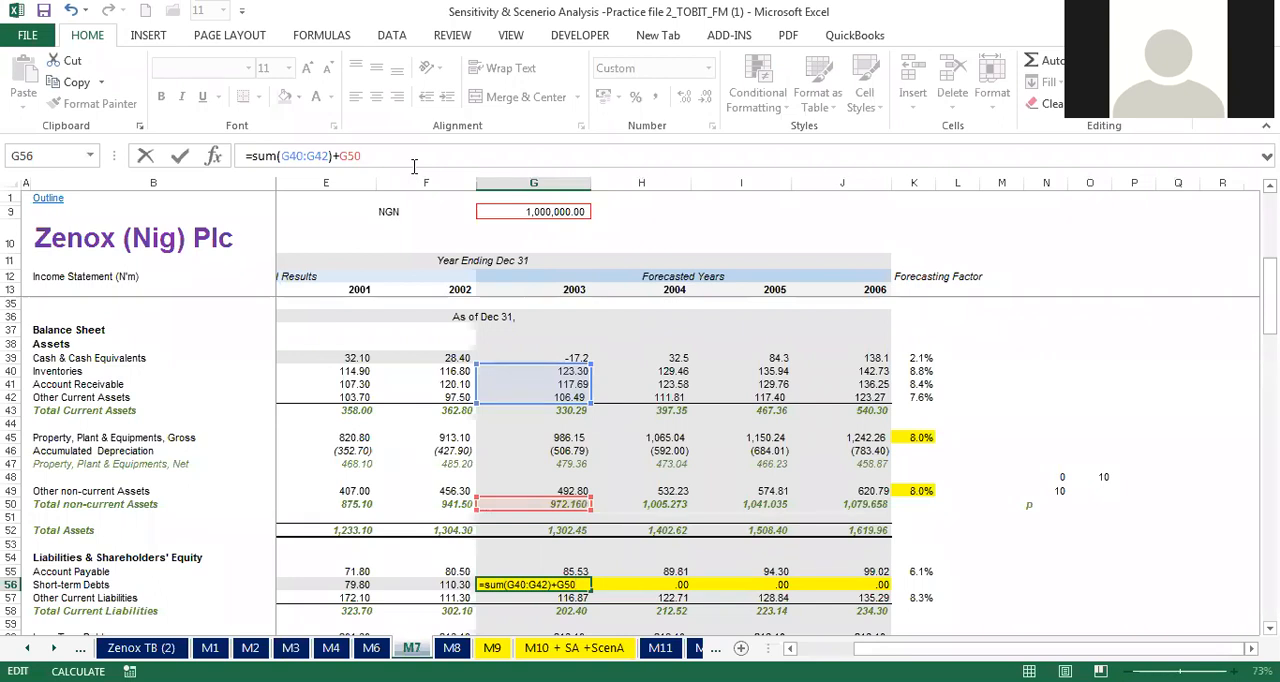
pyautogui.write(')')
pyautogui.click(252, 156)
pyautogui.write('(')
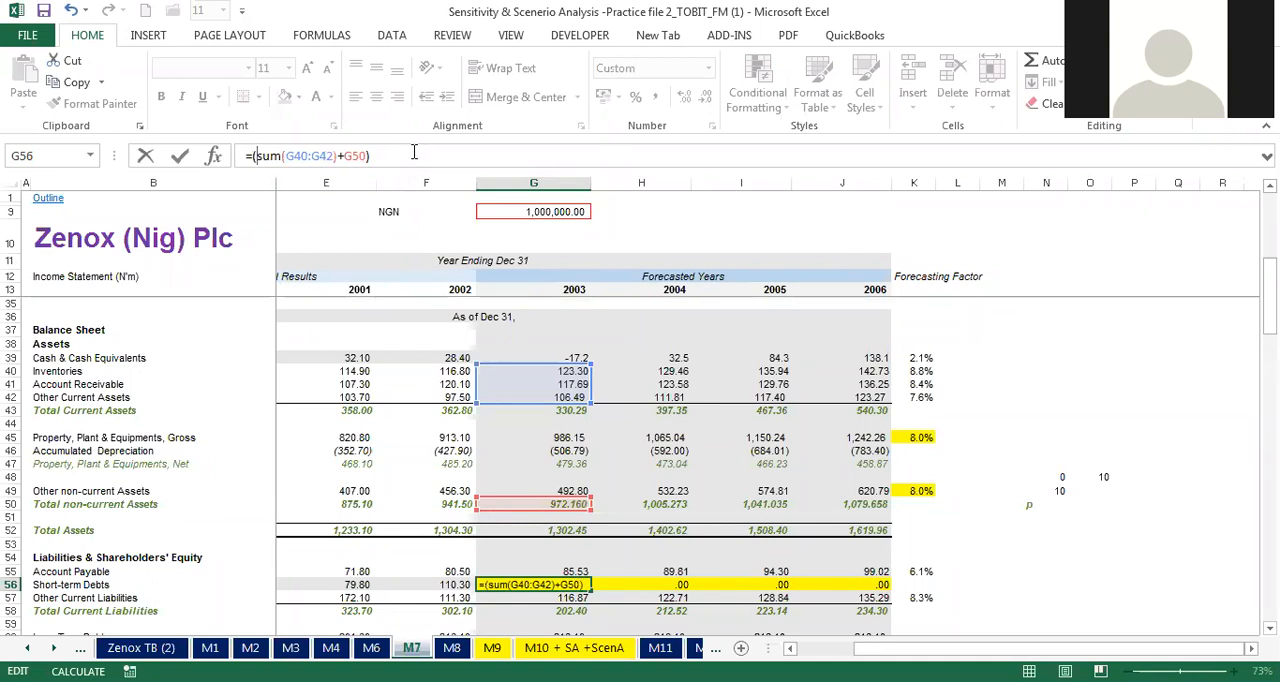
# Step: Subtract the sum of long-term debts through other non-current liabilities, G60:G62, in the G56 formula
pyautogui.click(408, 155)
pyautogui.write('-sum')
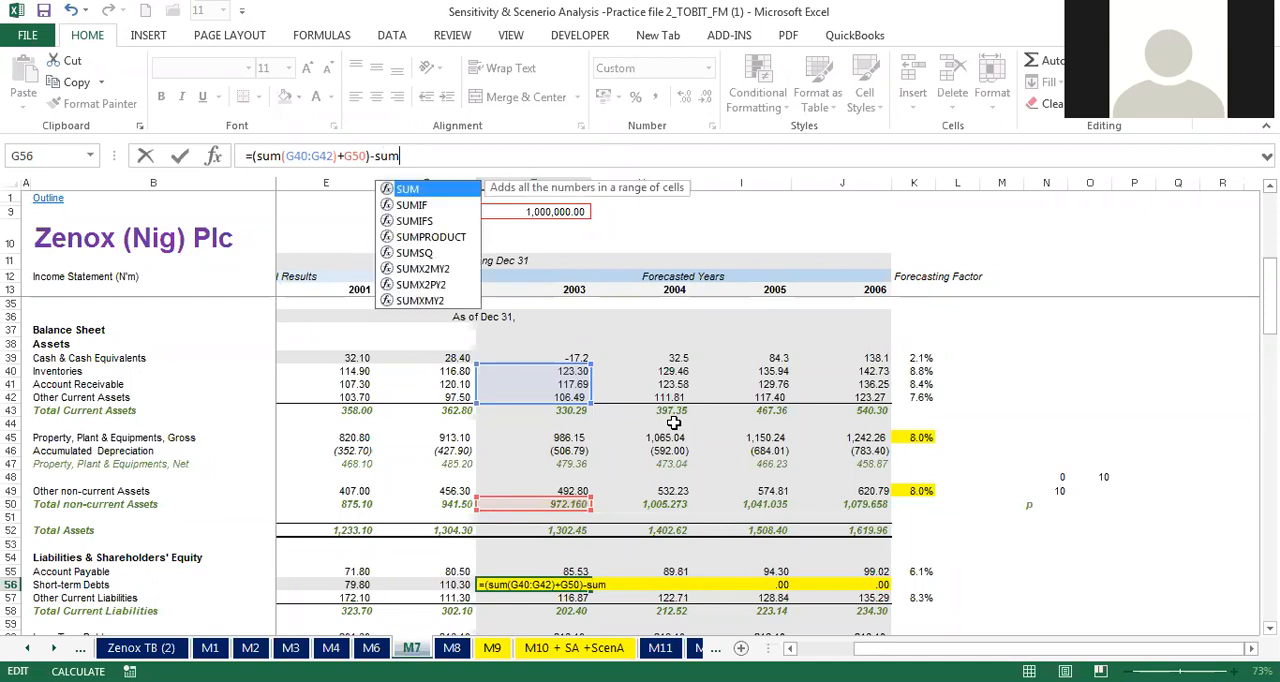
pyautogui.write('(')
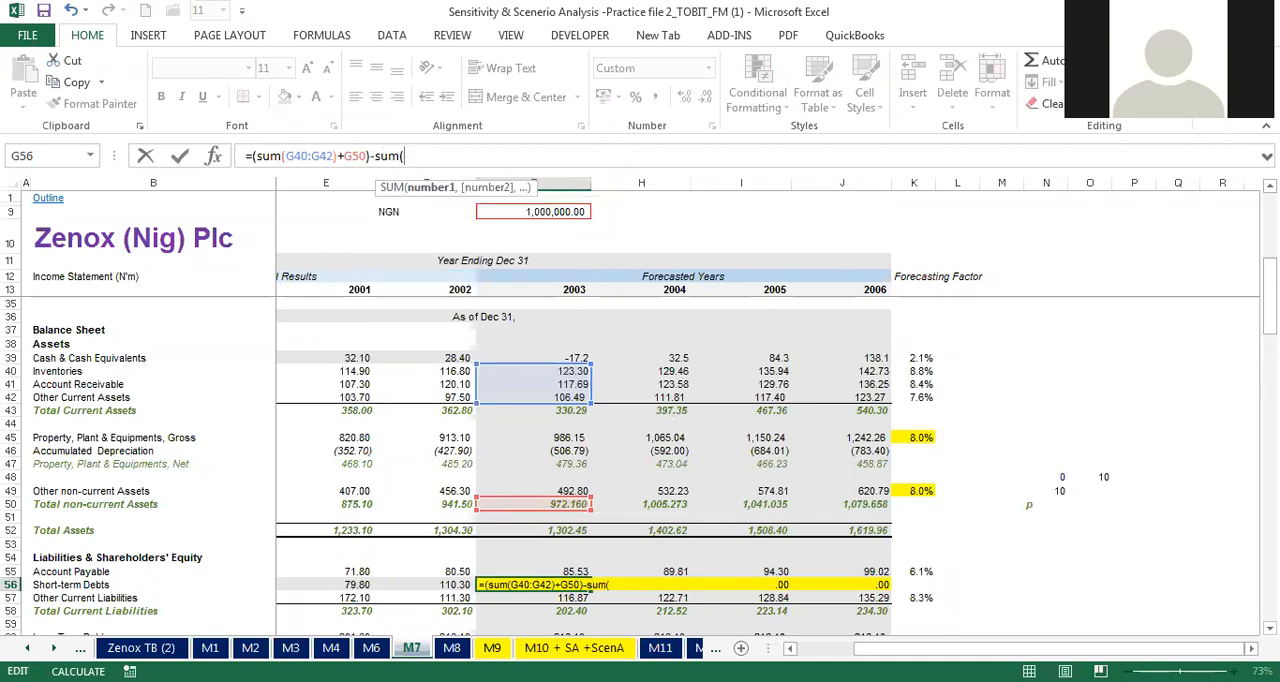
pyautogui.moveTo(1270, 297); pyautogui.dragTo(1270, 317)
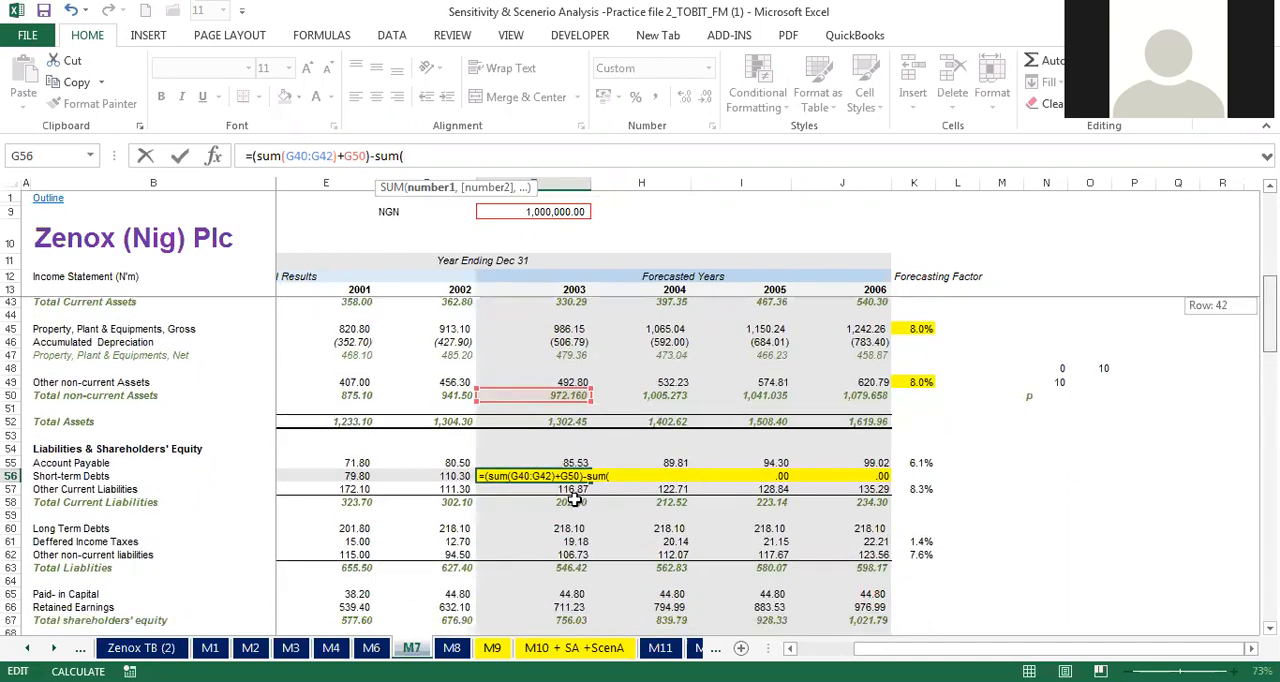
pyautogui.scroll(-1, 572, 501)
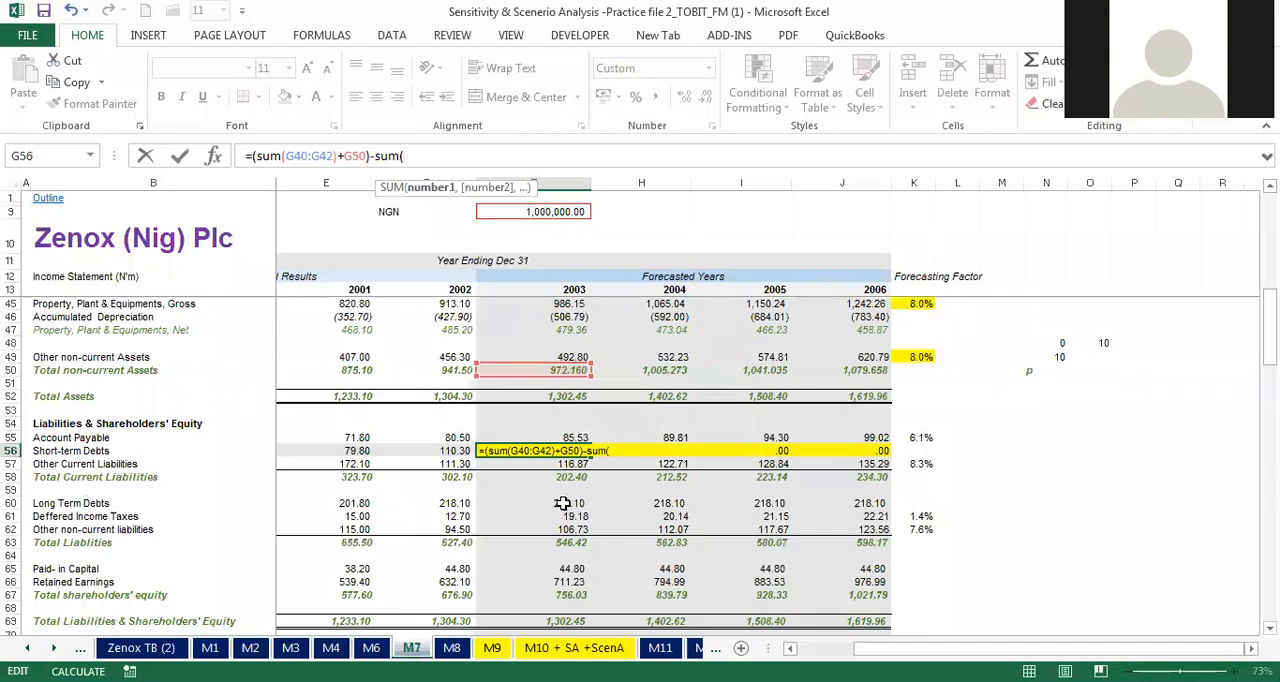
pyautogui.click(564, 505)
pyautogui.moveTo(564, 511); pyautogui.dragTo(565, 528)
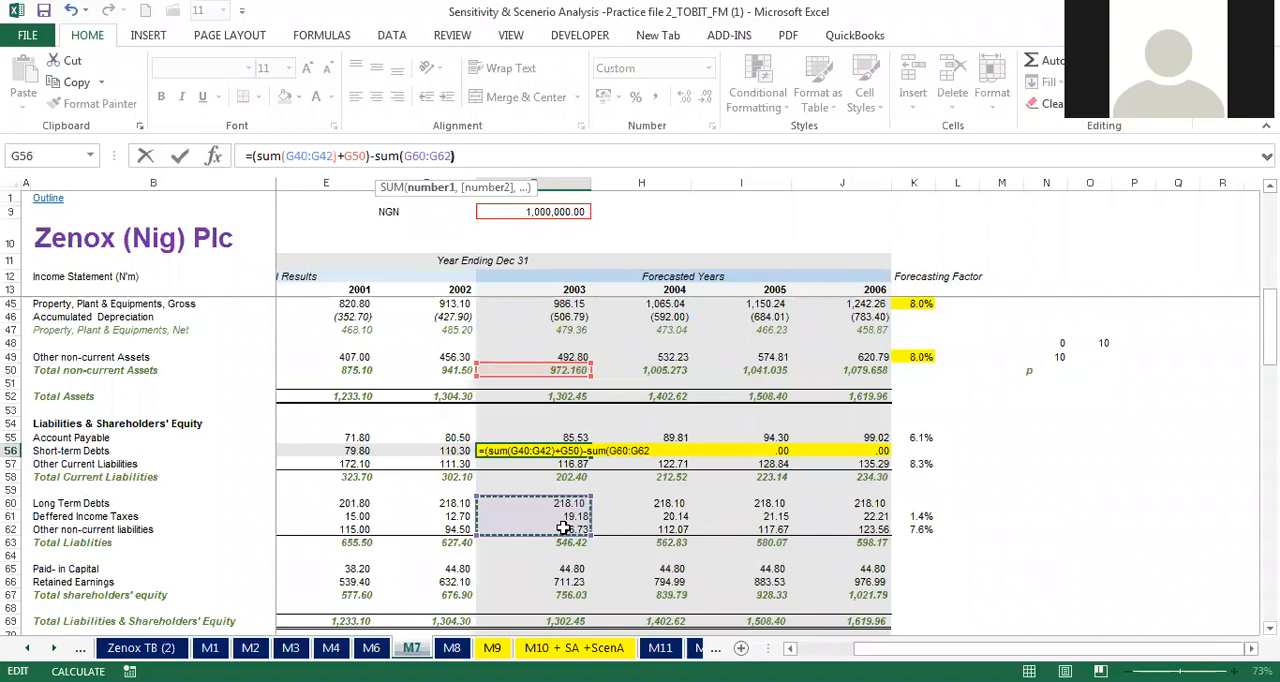
pyautogui.write(')')
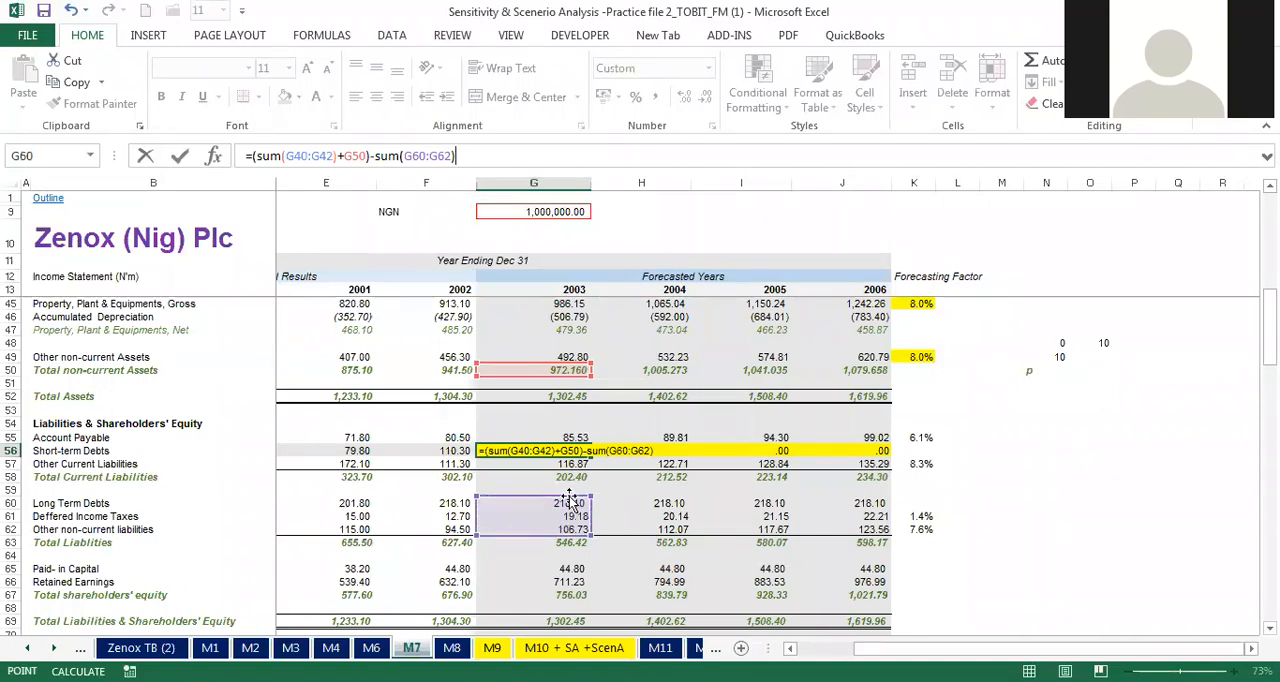
pyautogui.write('+')
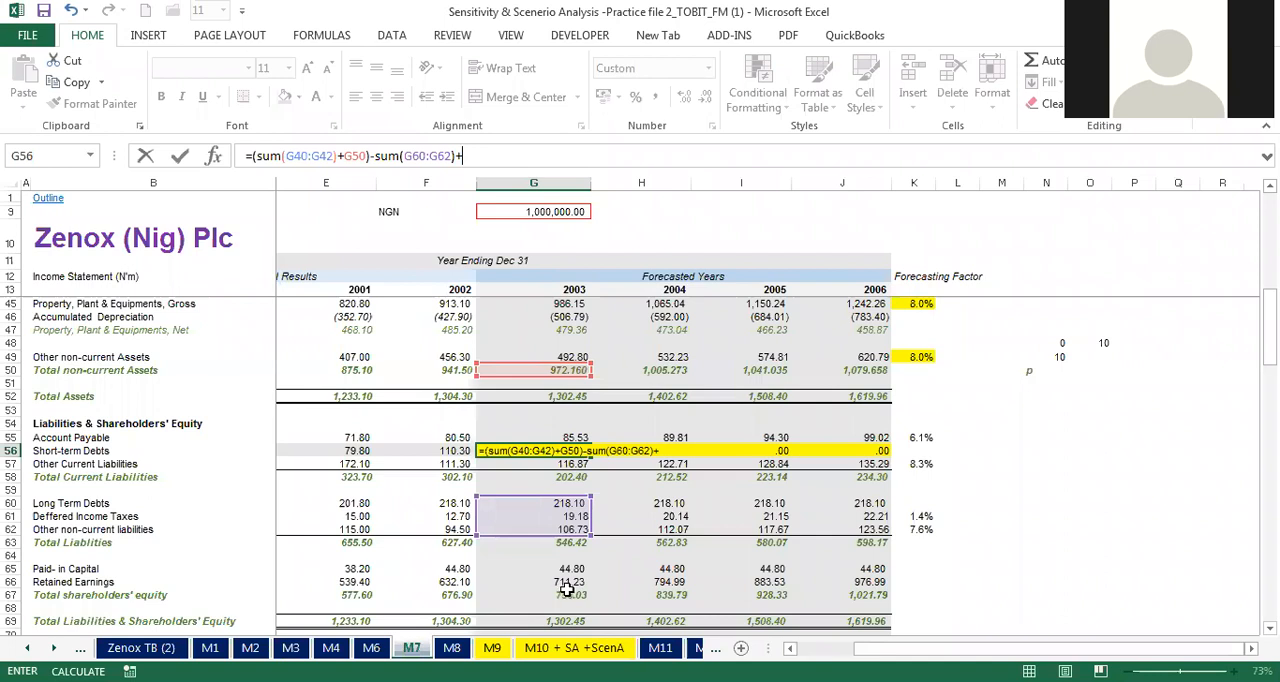
# Step: Append total shareholders' equity (G67), account payable (G55) and other current liabilities (G57) to the G56 formula as +G67+G55+G57
pyautogui.click(576, 594)
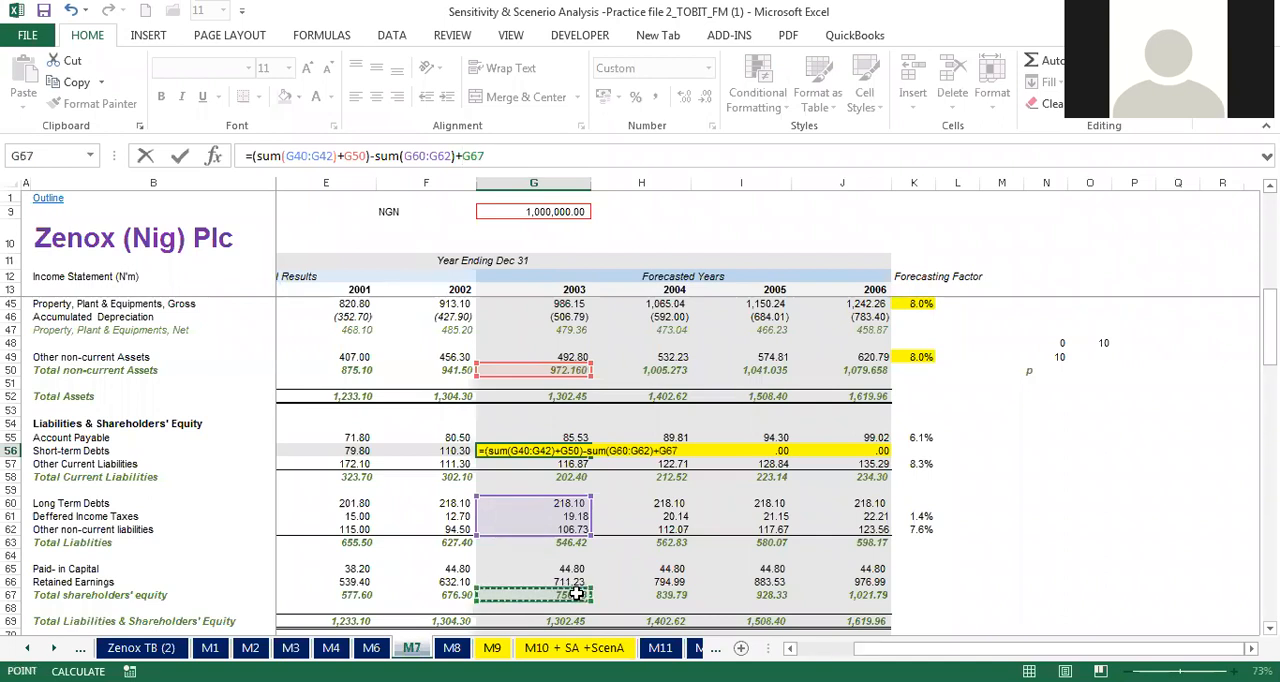
pyautogui.write('+')
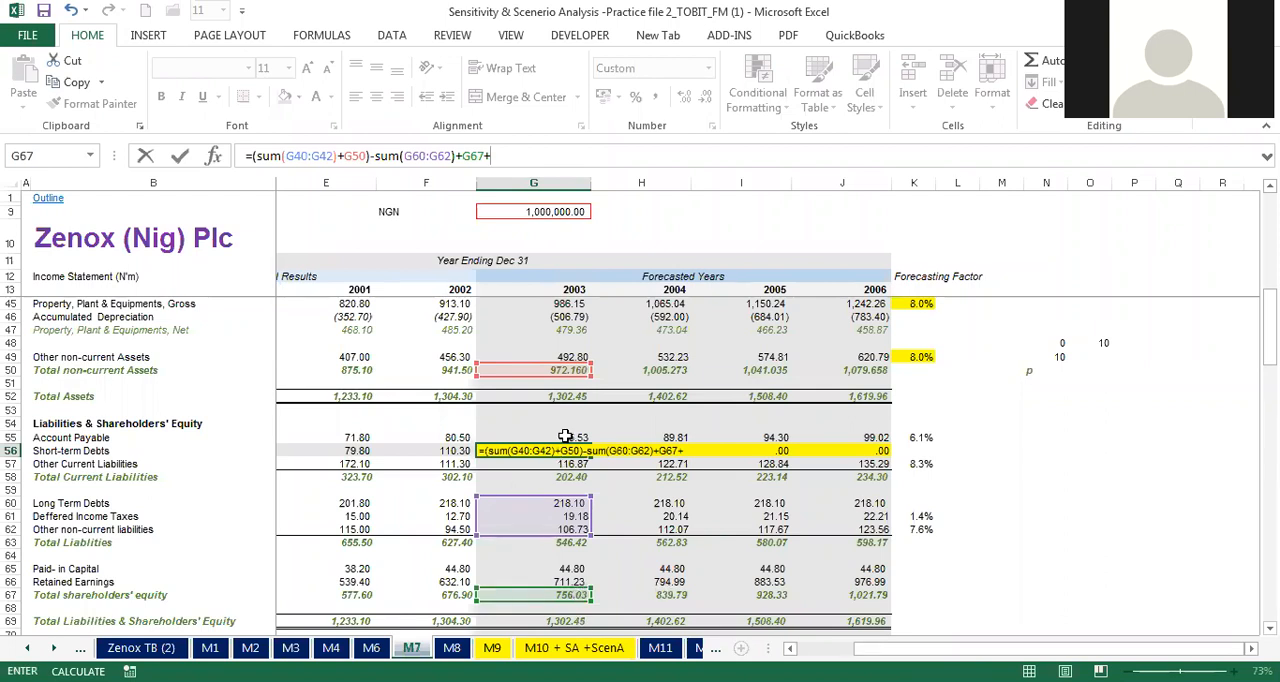
pyautogui.click(563, 436)
pyautogui.write('+')
pyautogui.click(568, 462)
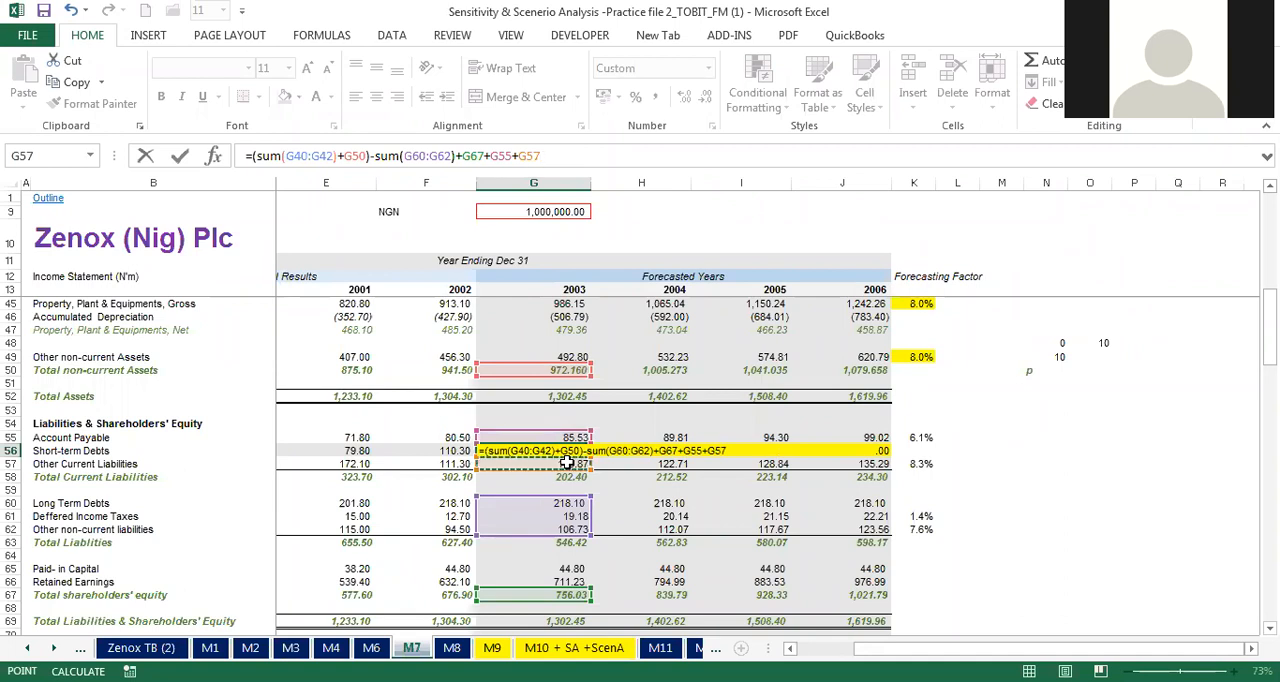
# Step: Wrap the G56 short-term debts expression in a MAX function with 0 as the second argument
pyautogui.write('),')
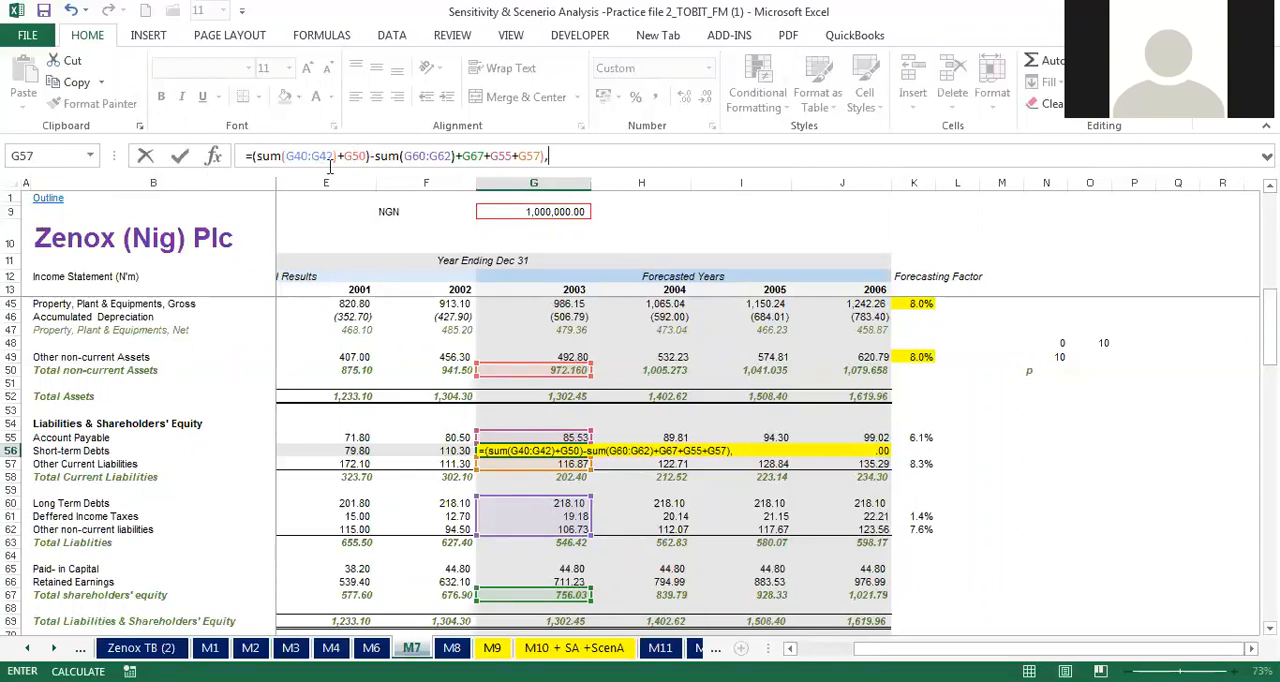
pyautogui.write('0)')
pyautogui.click(254, 155)
pyautogui.write('(')
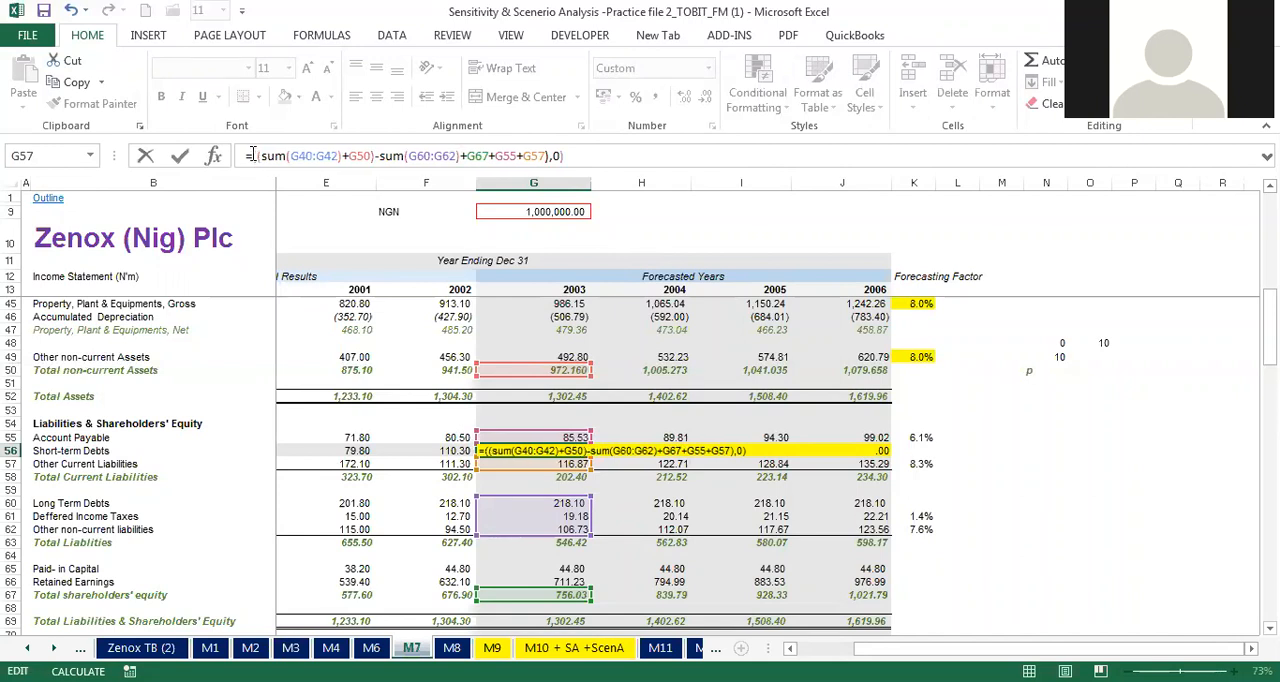
pyautogui.click(254, 155)
pyautogui.write('m')
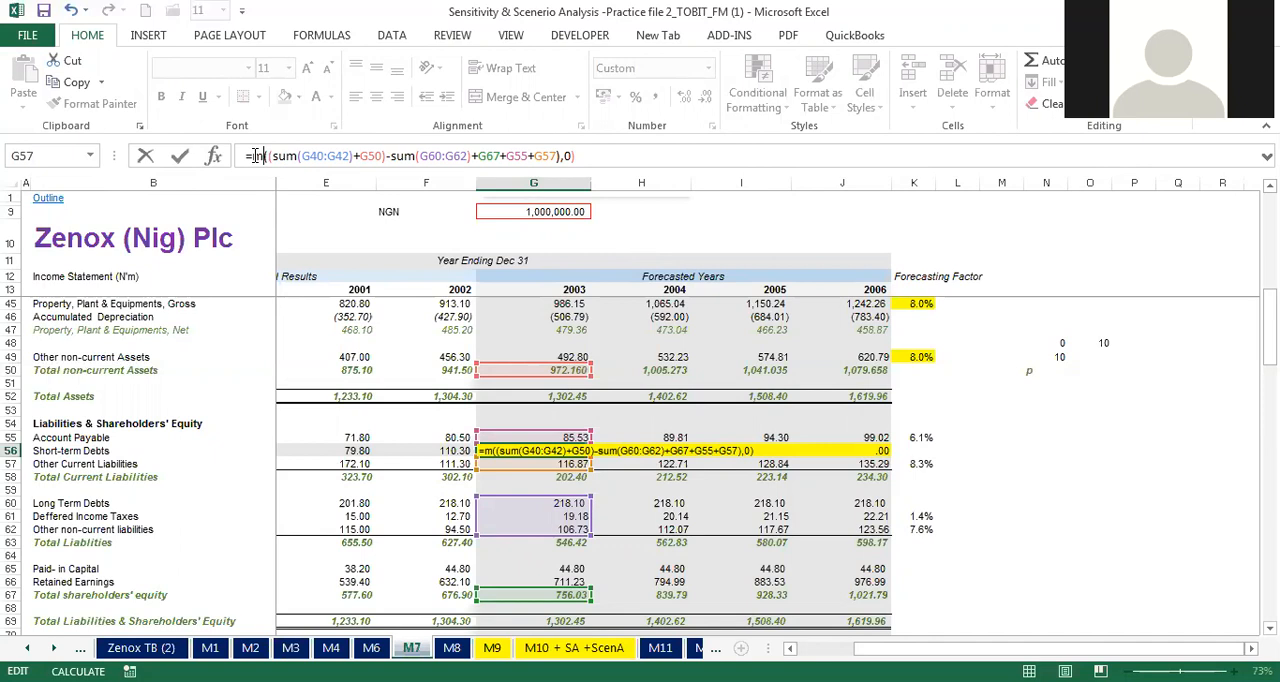
pyautogui.write('ax')
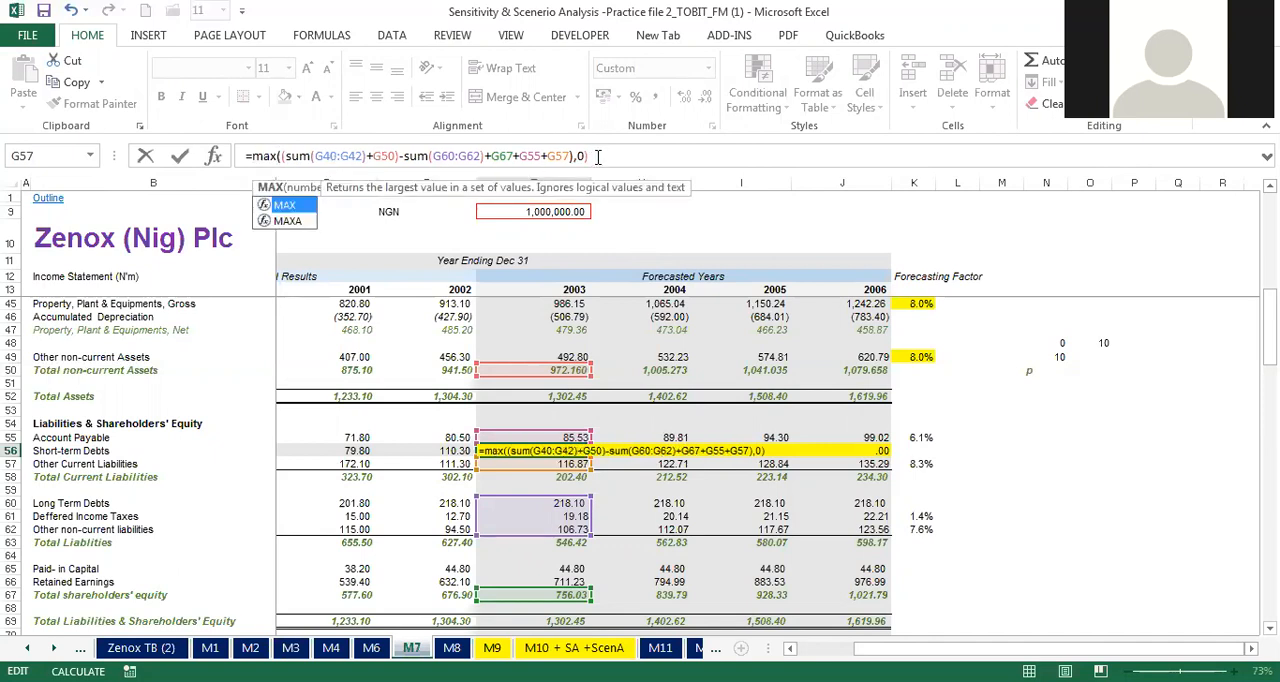
# Step: Try to enter the MAX formula in G56, adjusting its closing parentheses
pyautogui.click(597, 156)
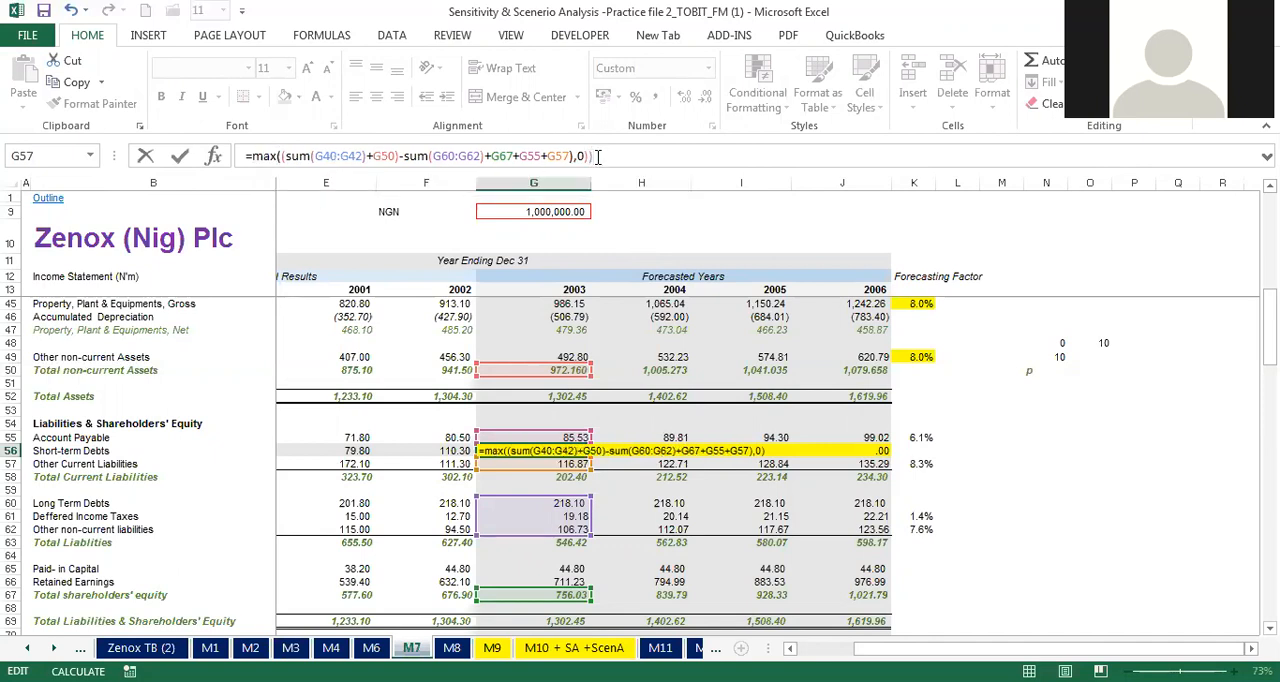
pyautogui.press('BackSpace')
pyautogui.press('Return')
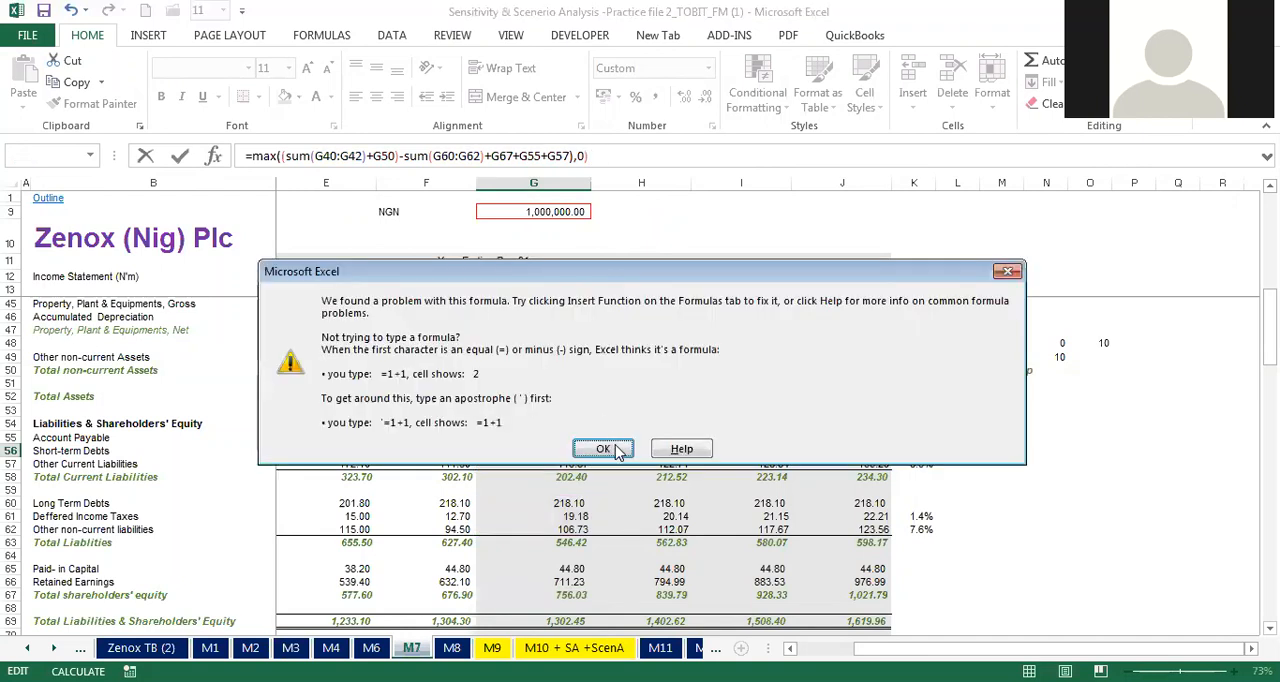
pyautogui.click(603, 449)
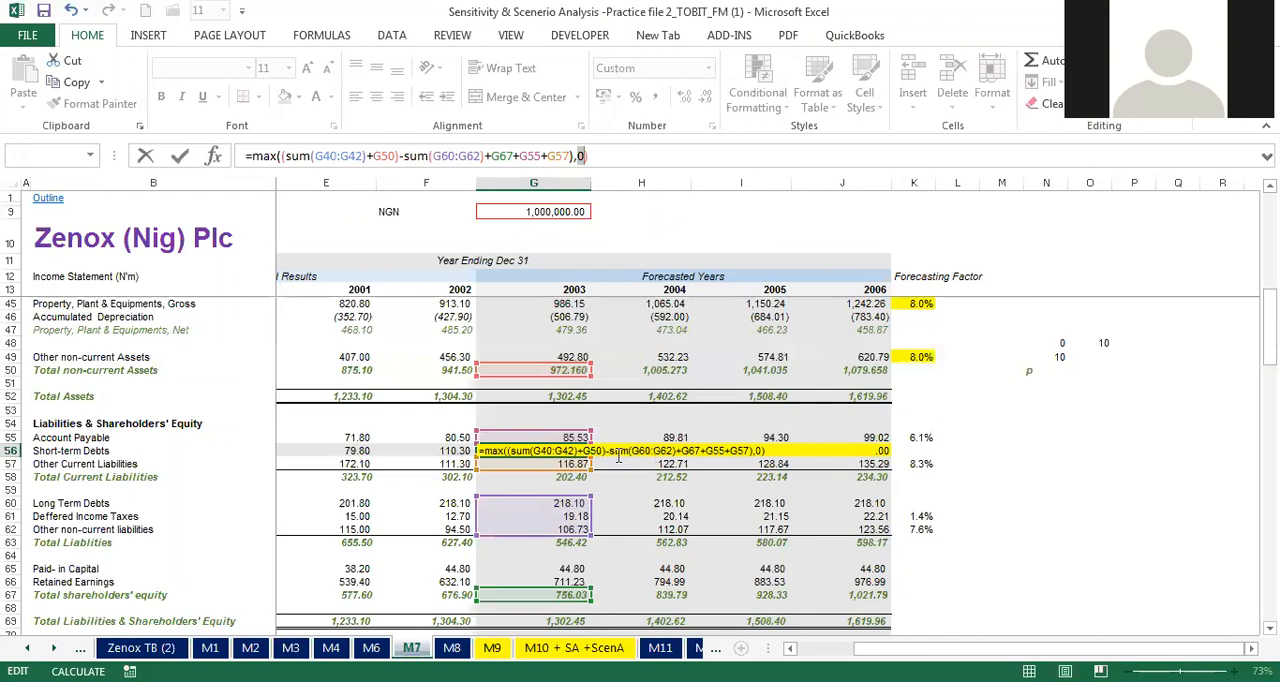
pyautogui.click(618, 456)
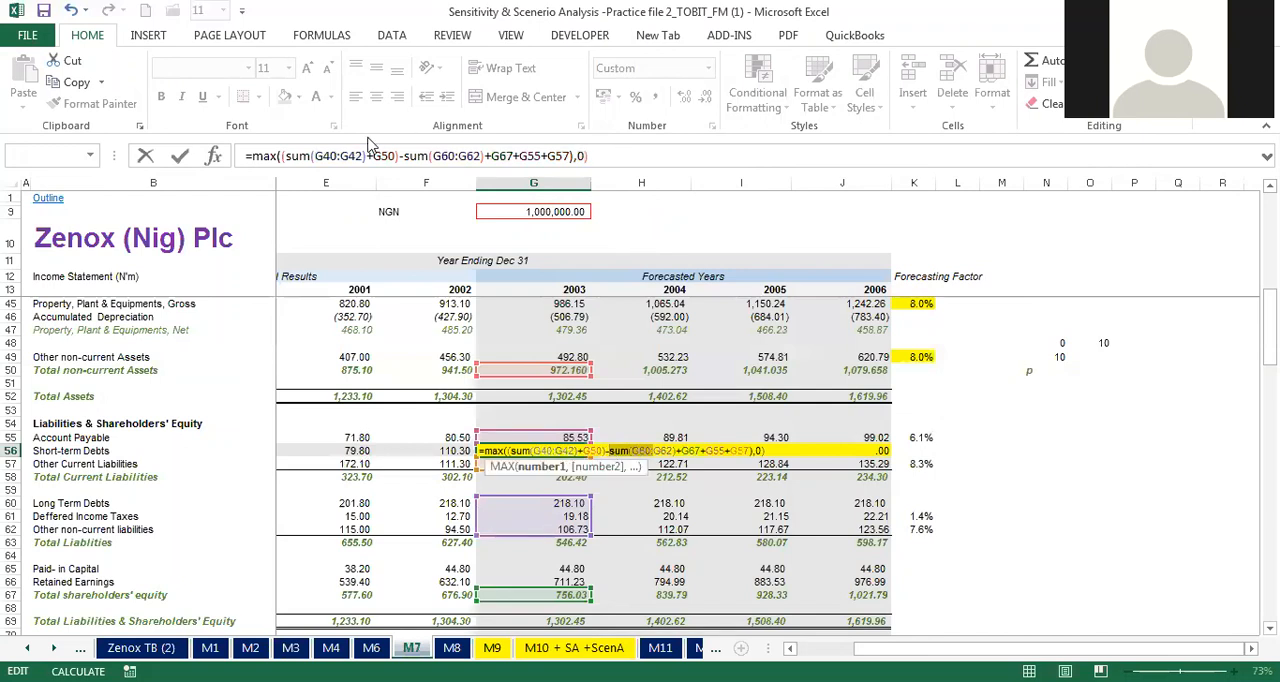
pyautogui.click(590, 156)
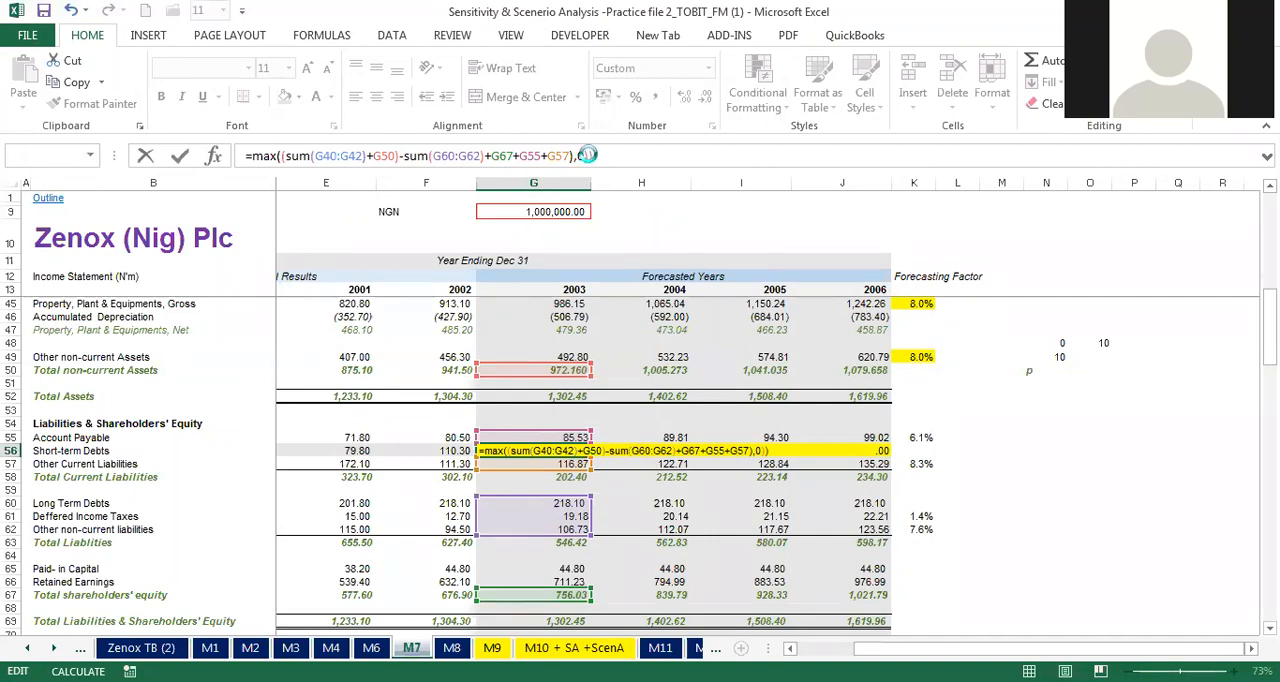
# Step: Try storing the G56 formula as text with a leading apostrophe, discard the entry and keep column G's narrowed width
pyautogui.click(478, 449)
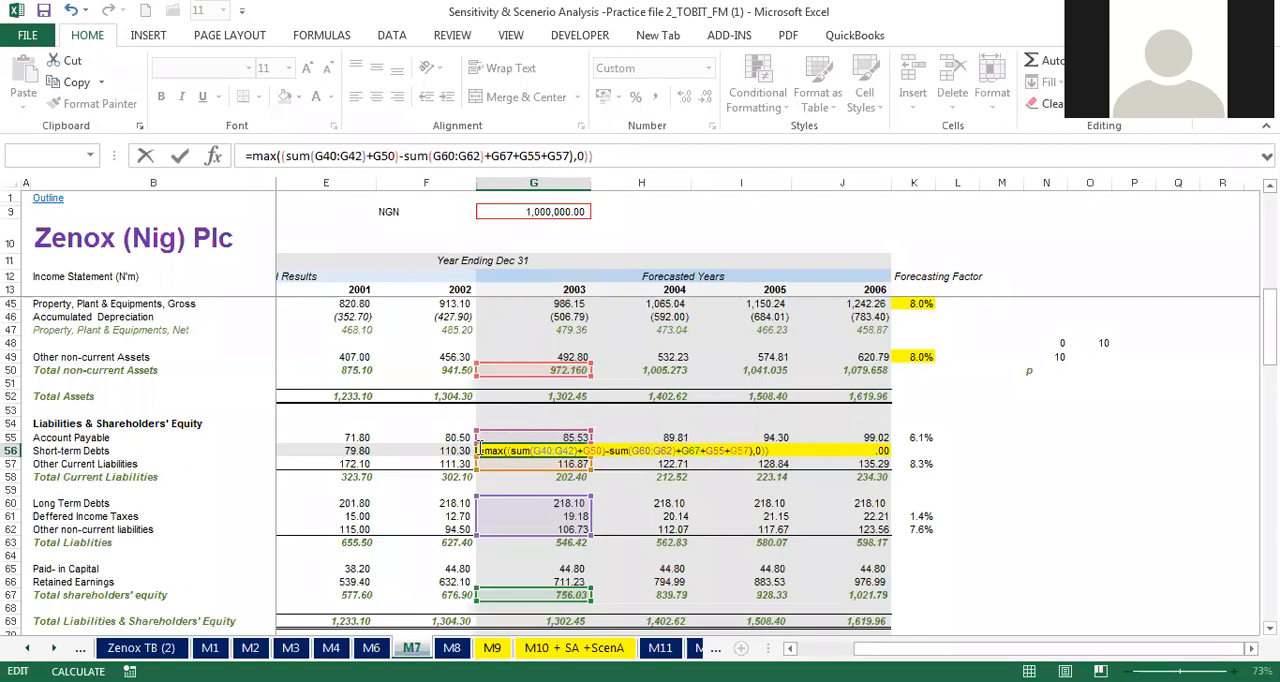
pyautogui.write("'")
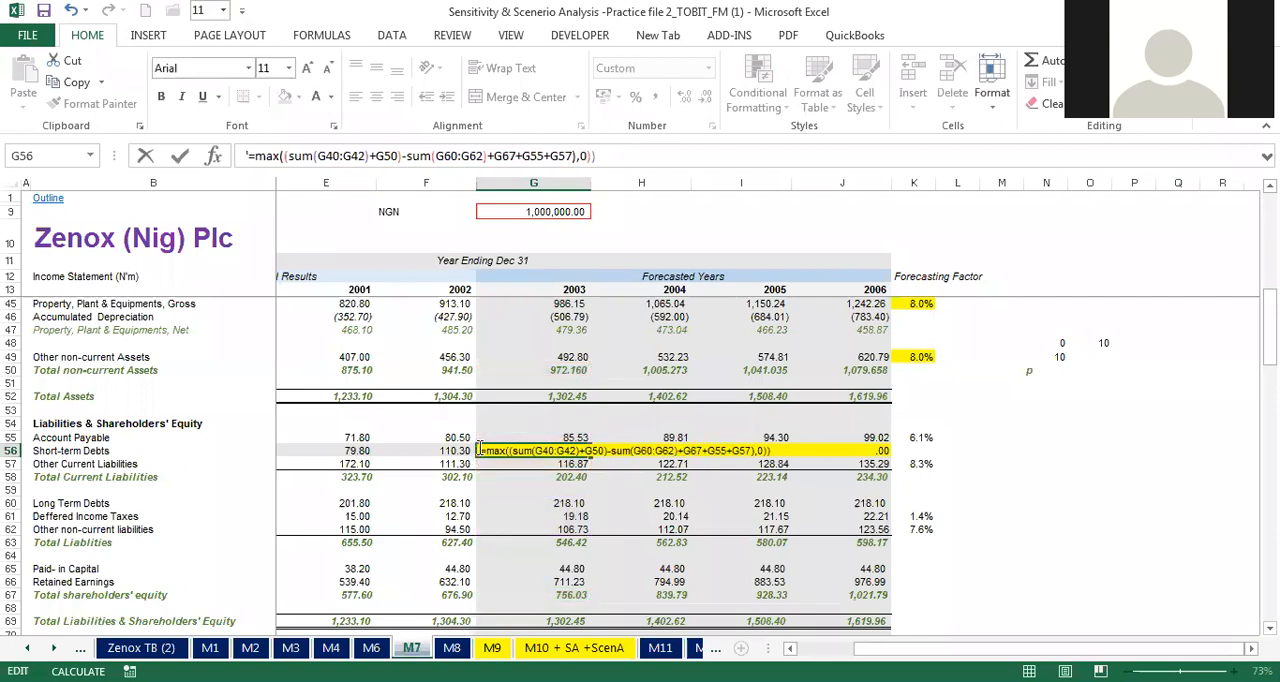
pyautogui.press('Escape')
pyautogui.click(70, 9)
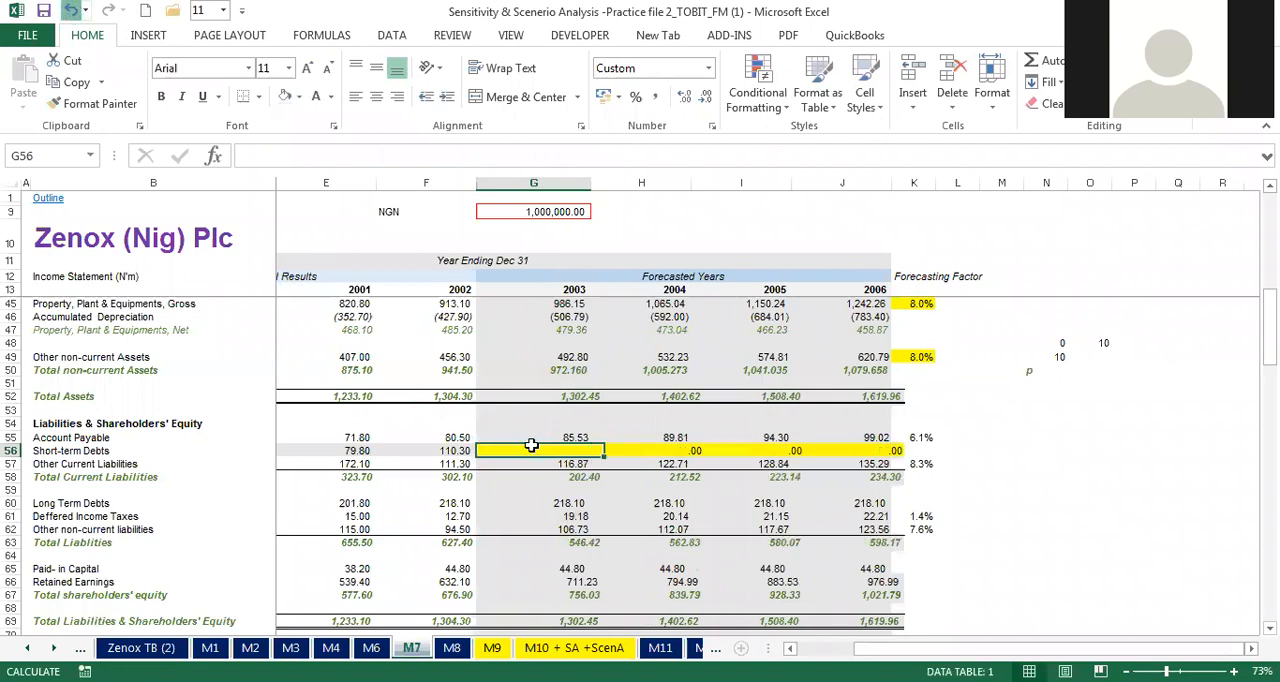
pyautogui.click(105, 14)
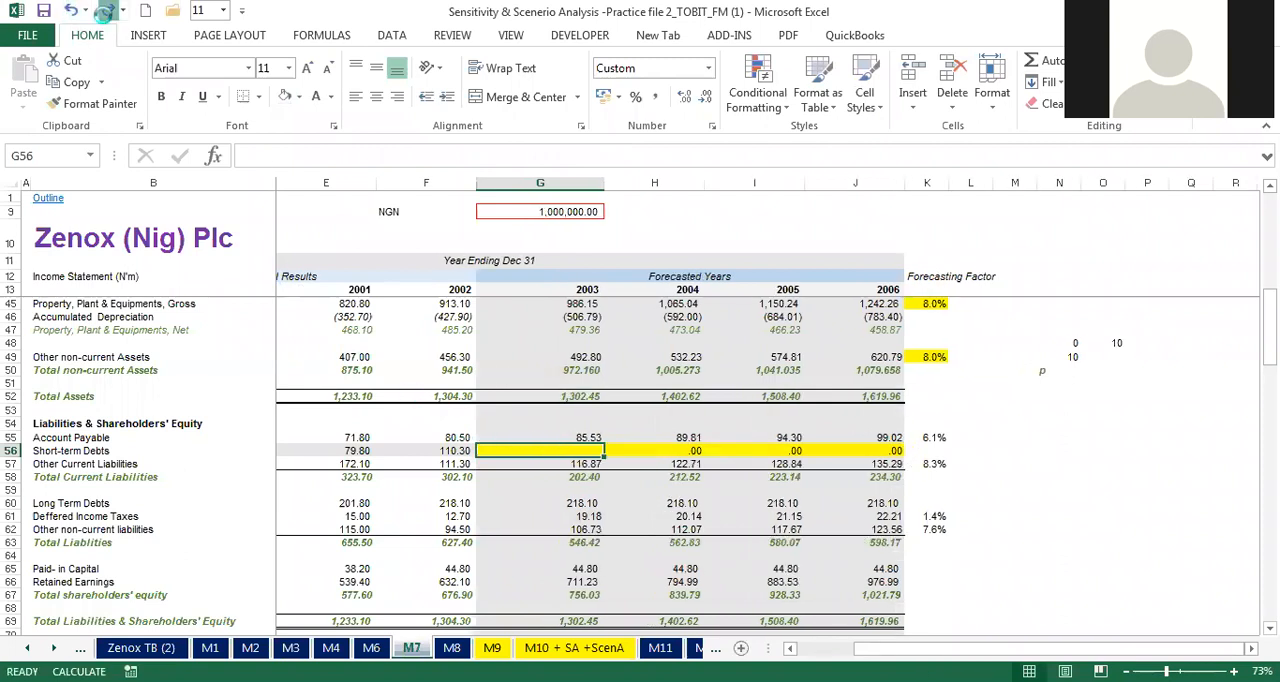
# Step: Examine the 2004 short-term debts formula in H56 and the asset, liability and equity cells it references
pyautogui.click(627, 449)
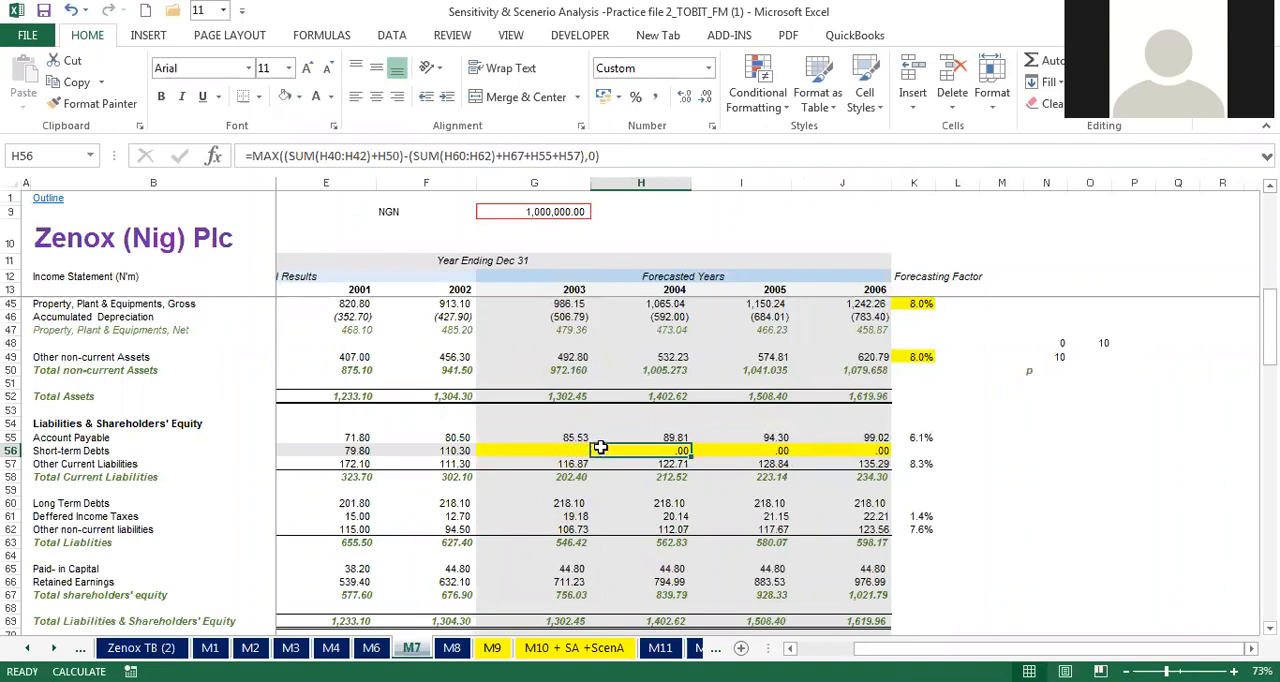
pyautogui.doubleClick(600, 449)
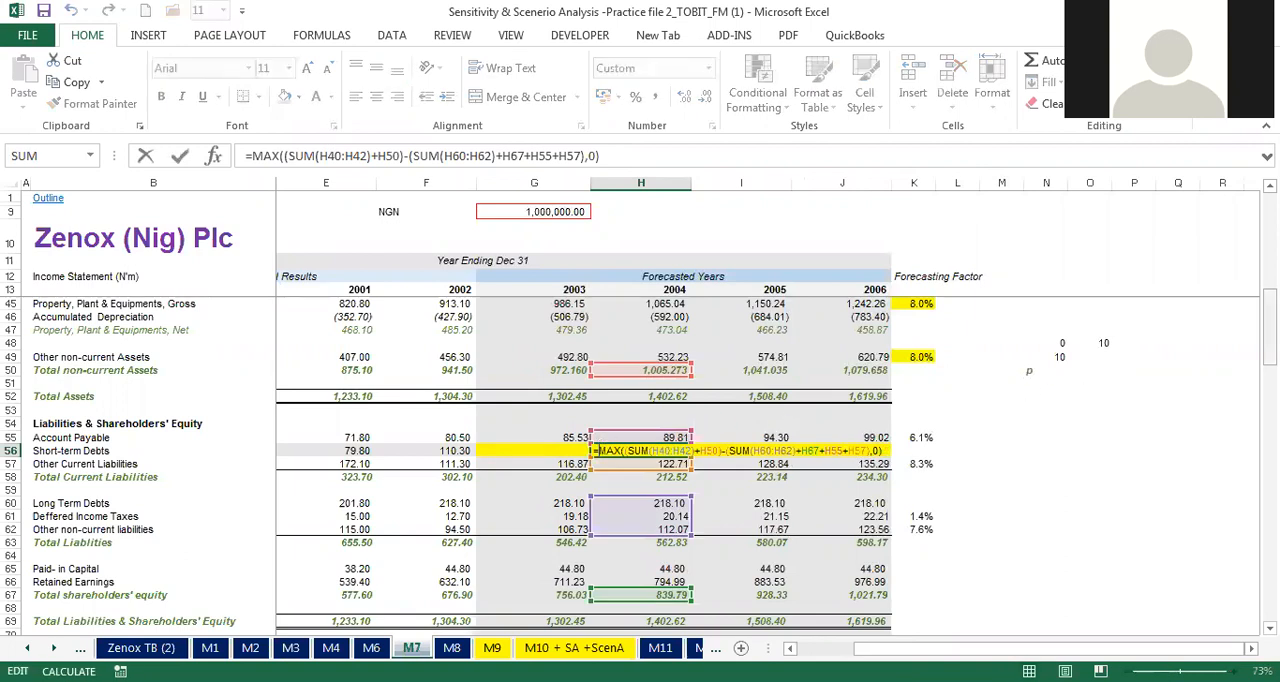
pyautogui.moveTo(1270, 351); pyautogui.dragTo(1270, 336)
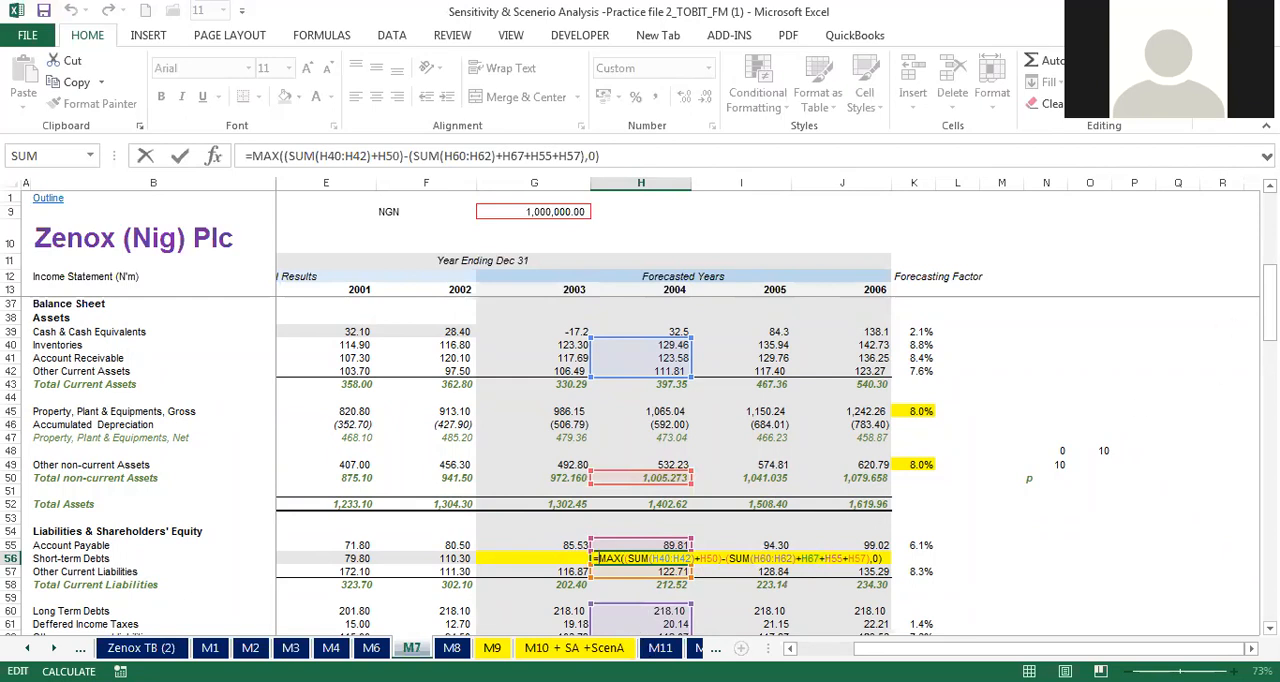
pyautogui.moveTo(1268, 285); pyautogui.dragTo(1268, 304)
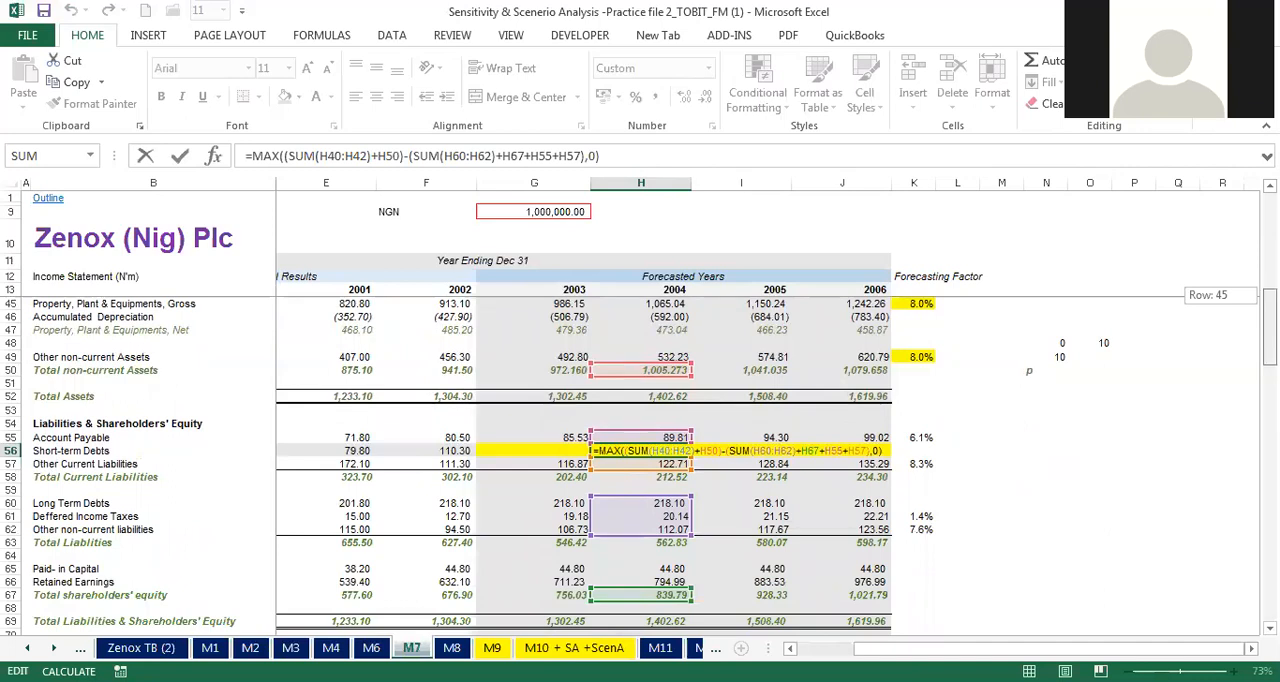
pyautogui.moveTo(1268, 304); pyautogui.dragTo(1268, 309)
pyautogui.press('Escape')
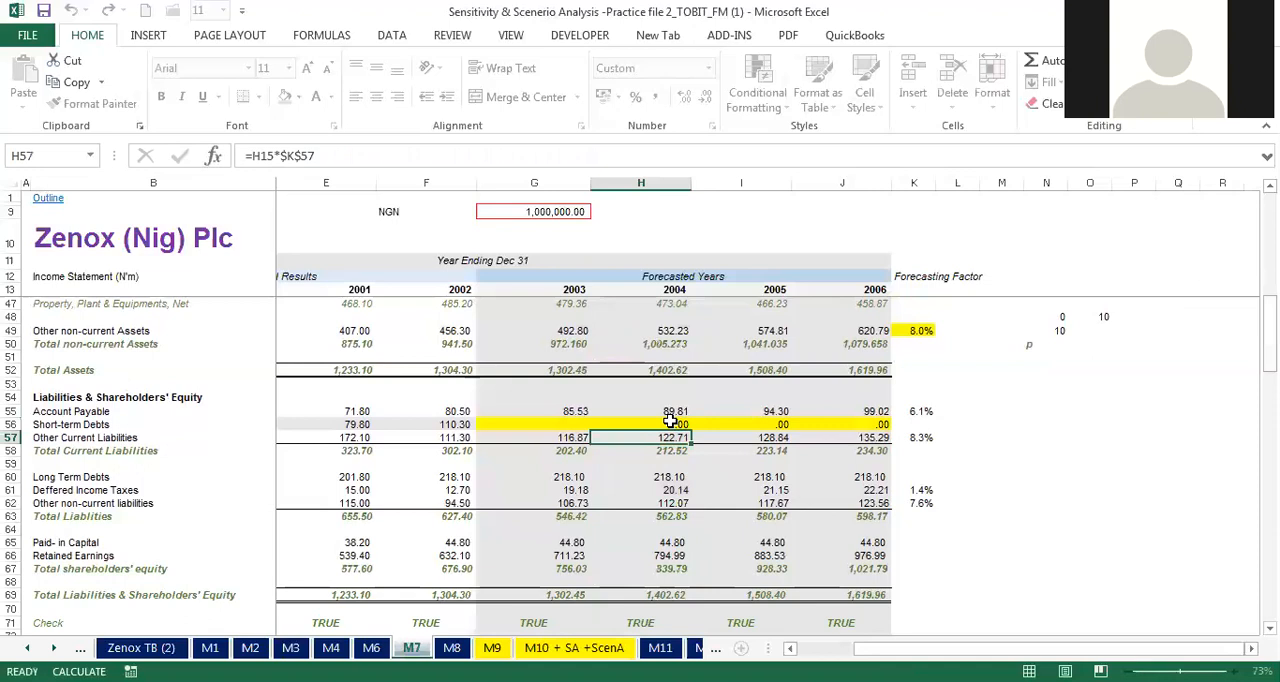
# Step: Copy the 2004 short-term debts formula from H56 into the 2003 cell G56
pyautogui.hotkey('ctrl', 'c')
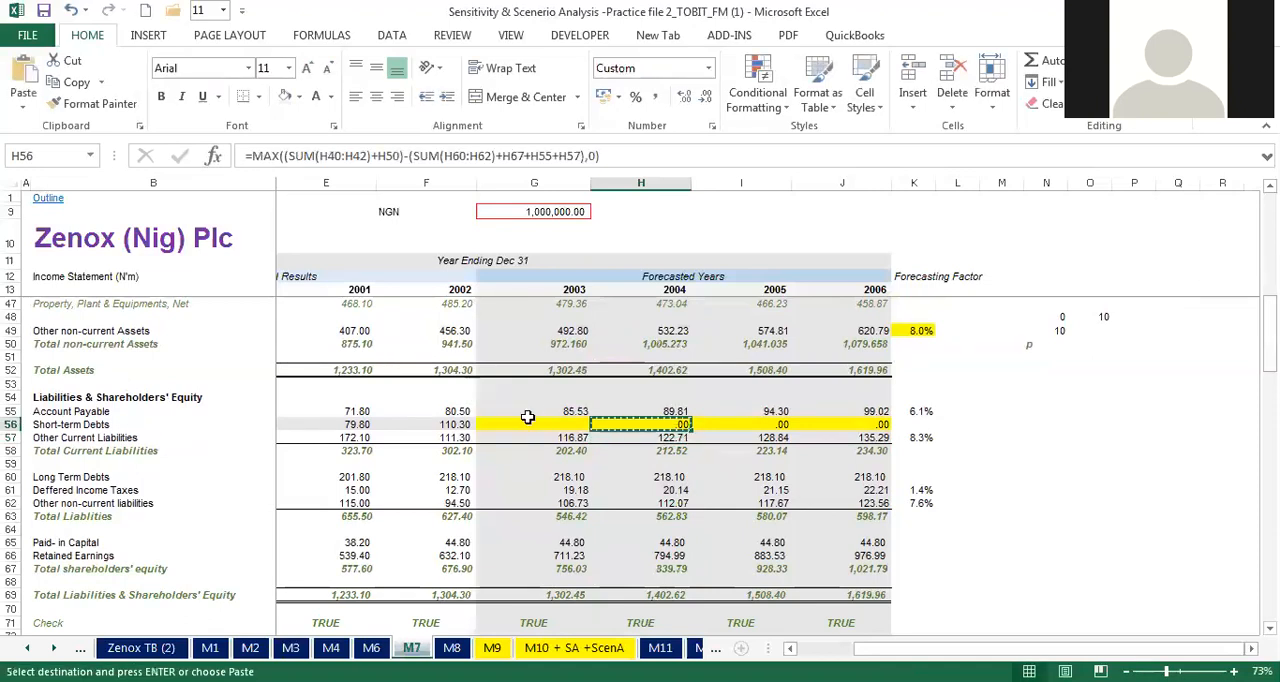
pyautogui.click(536, 424)
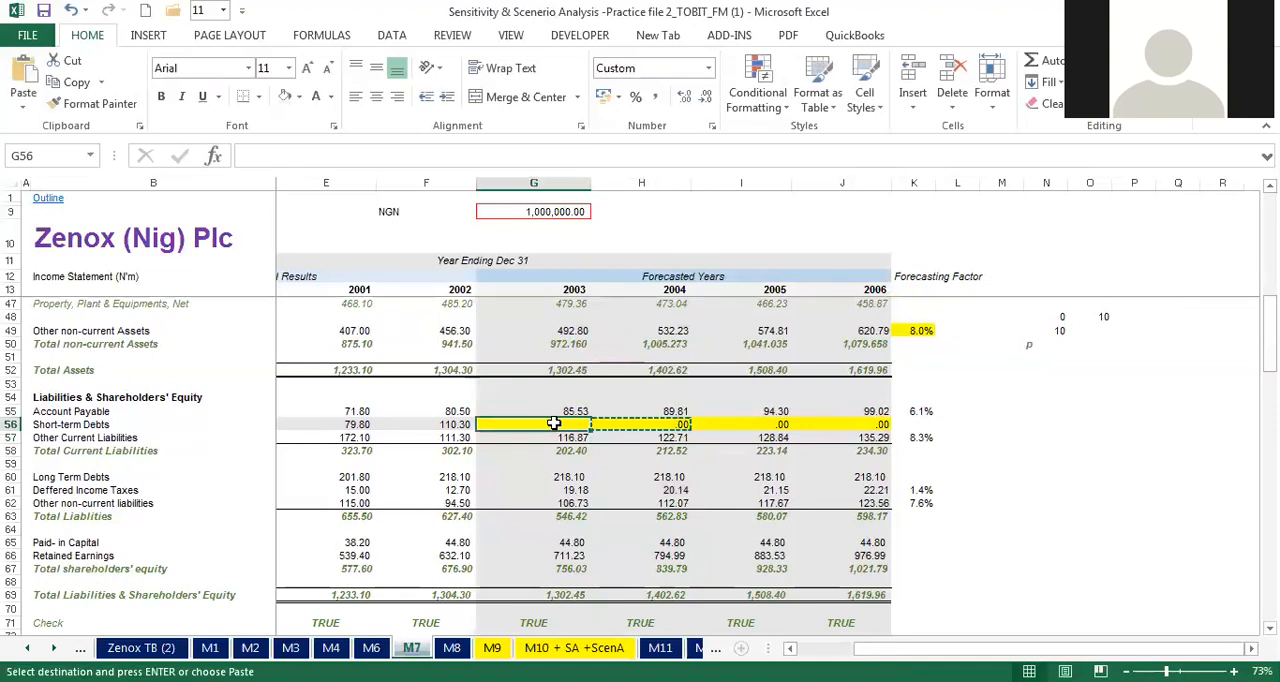
pyautogui.rightClick(554, 424)
pyautogui.click(641, 138)
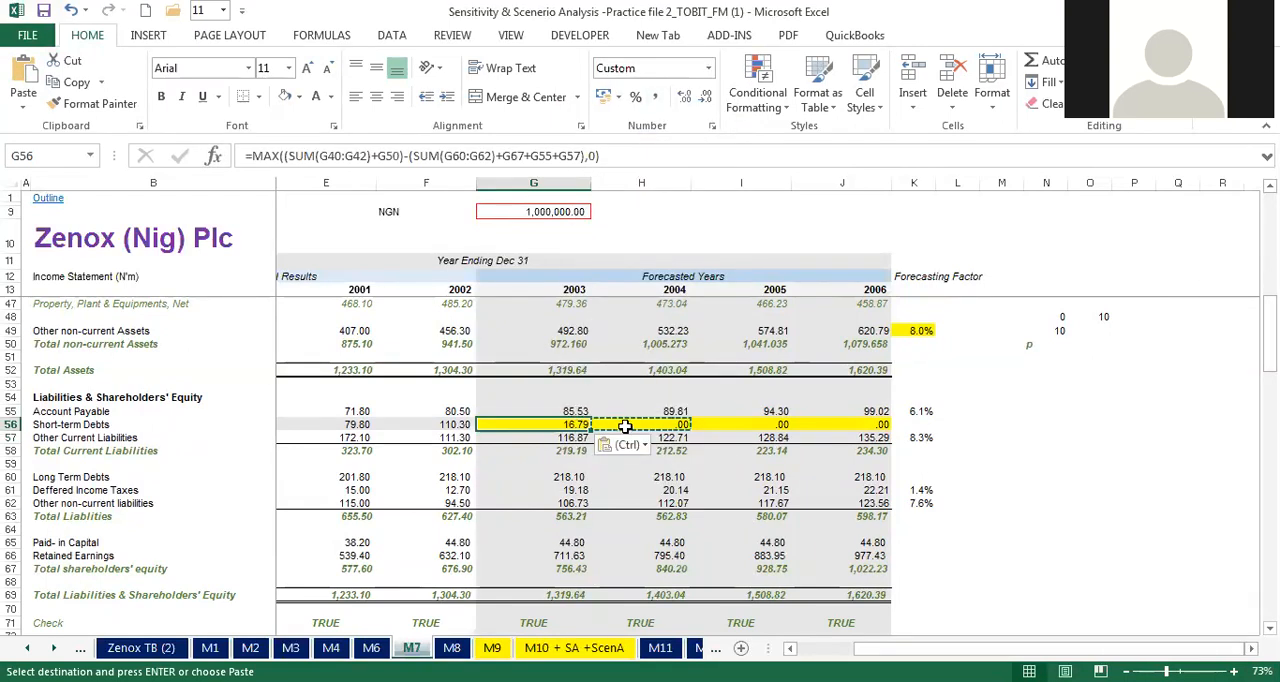
# Step: Check the cell references of the short-term debts formula in G56 and fill it across the remaining forecast years, H56:J56
pyautogui.doubleClick(552, 424)
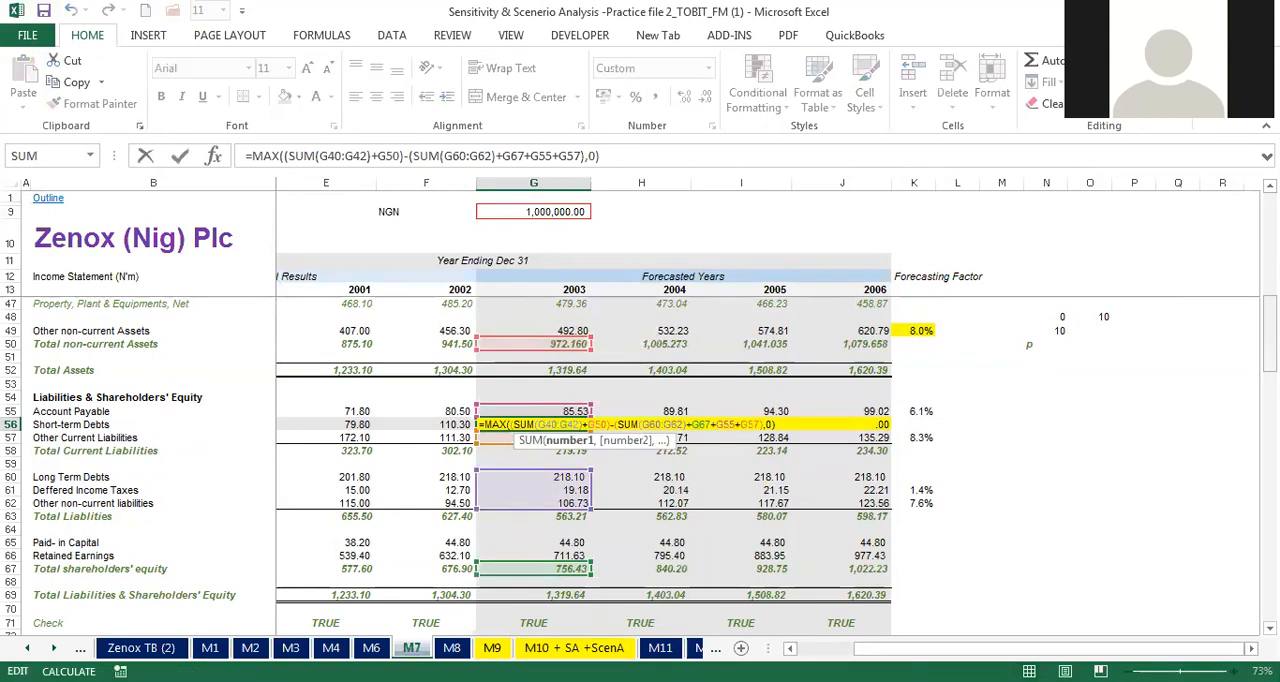
pyautogui.moveTo(1270, 343)
pyautogui.mouseDown()
pyautogui.moveTo(1270, 310)
pyautogui.moveTo(1270, 321)
pyautogui.mouseUp()
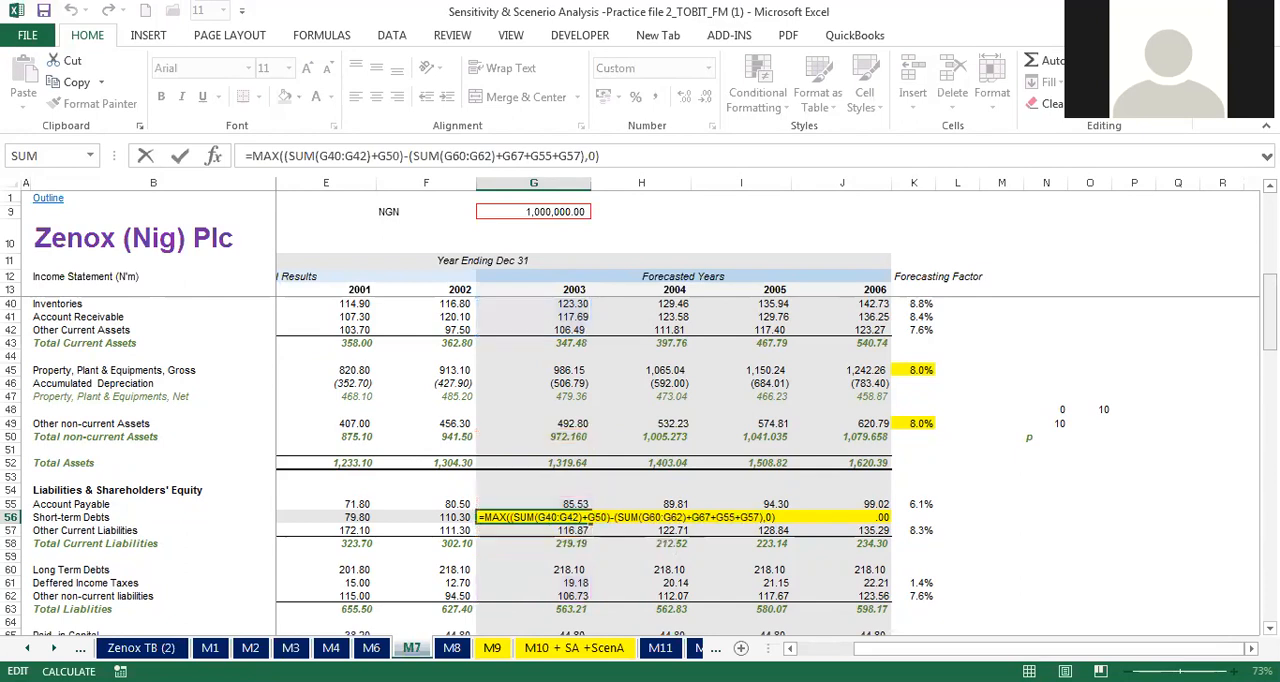
pyautogui.press('Return')
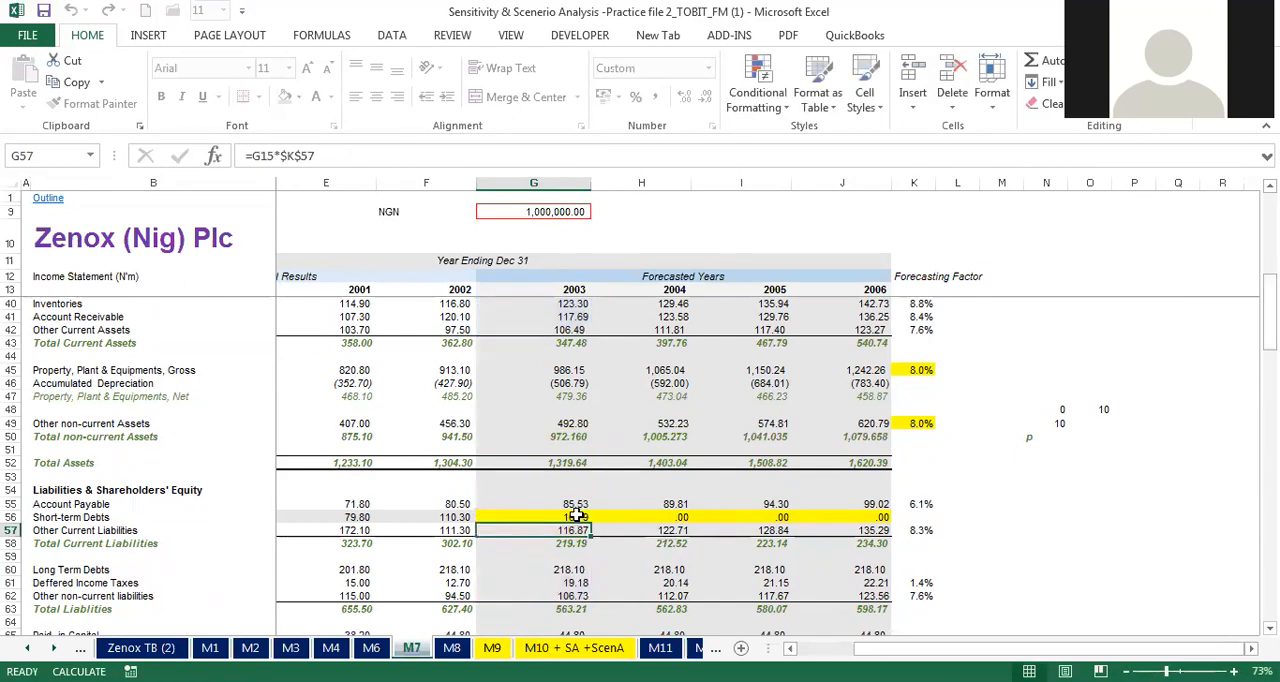
pyautogui.click(588, 518)
pyautogui.moveTo(591, 521); pyautogui.dragTo(863, 527)
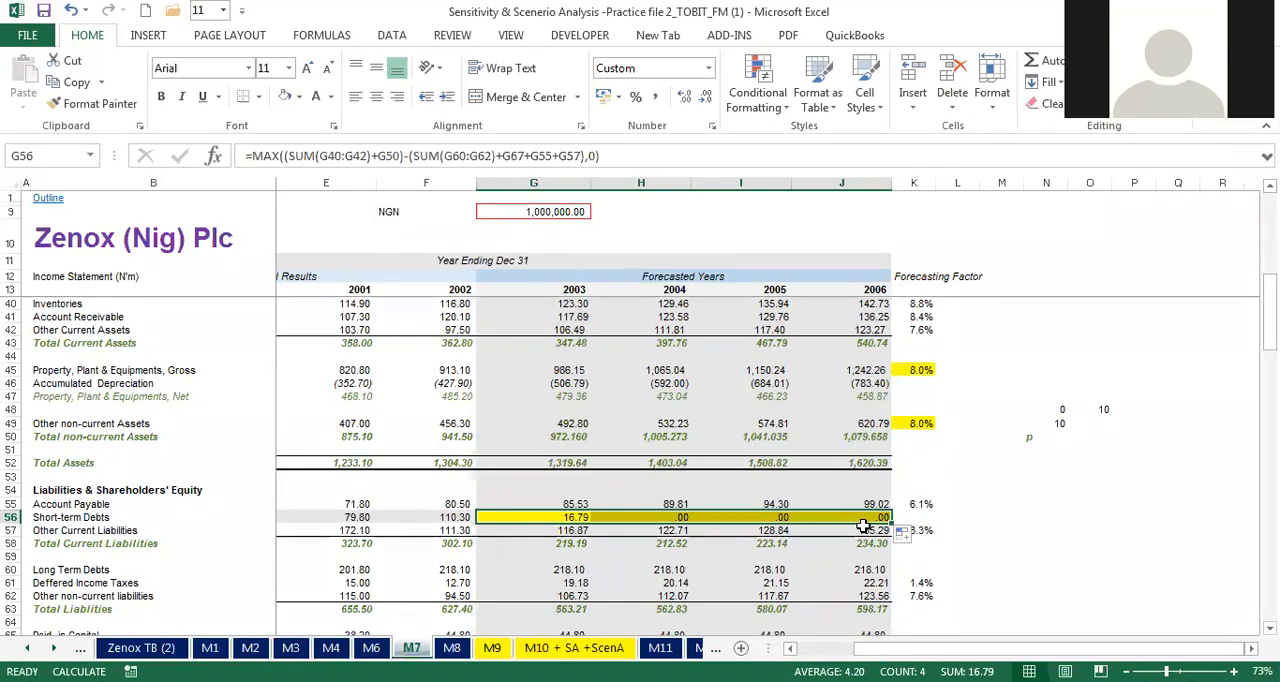
# Step: Examine the forecast short-term debts formulas, the balance check row 71 and the Discretionary Funding Needed row 73 on sheet M7
pyautogui.click(557, 517)
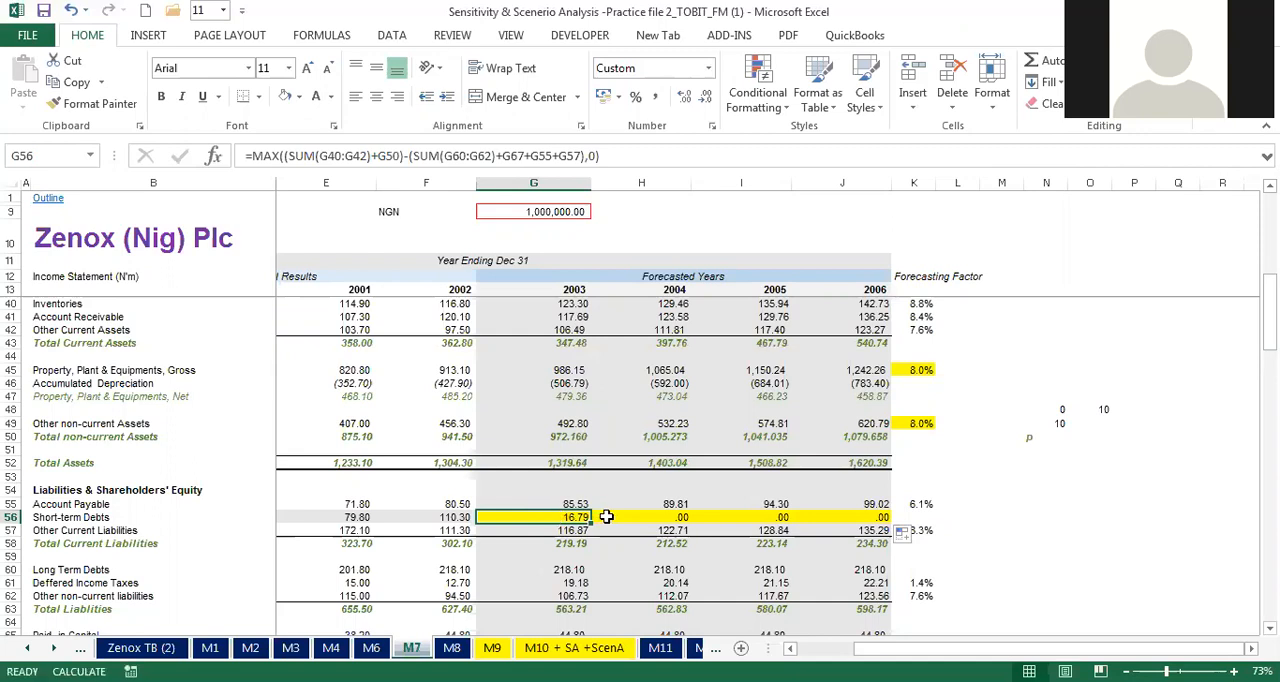
pyautogui.click(606, 516)
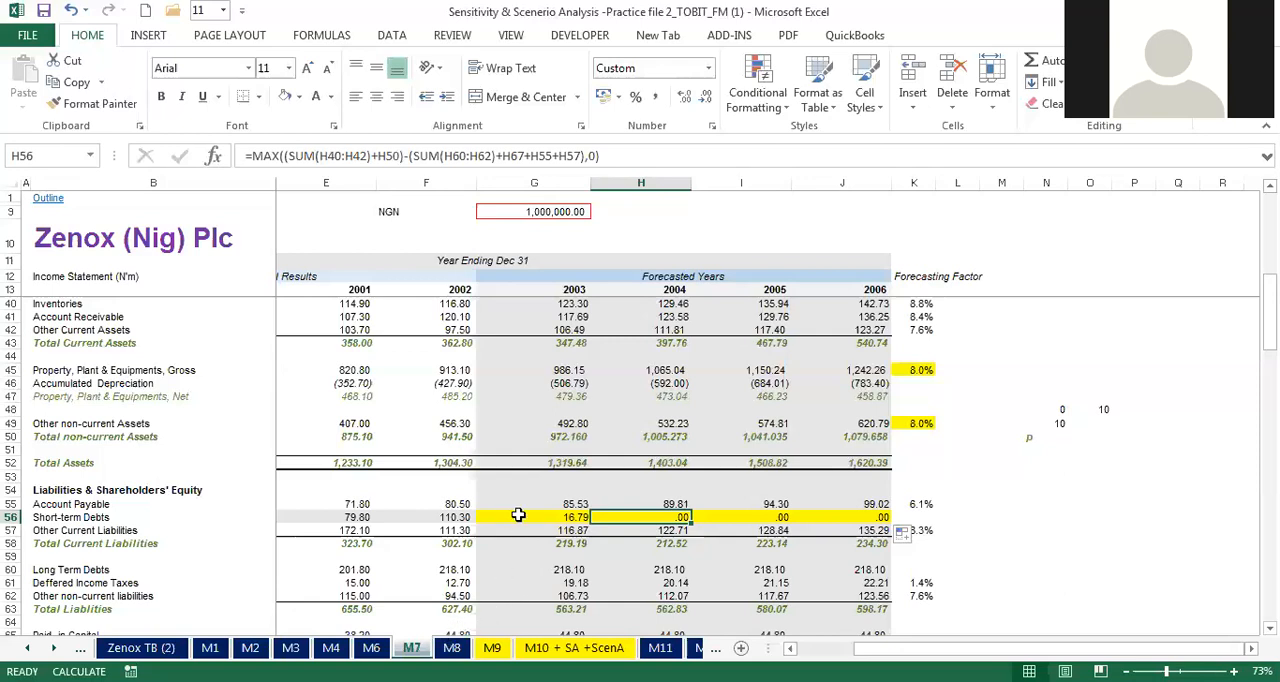
pyautogui.click(594, 369)
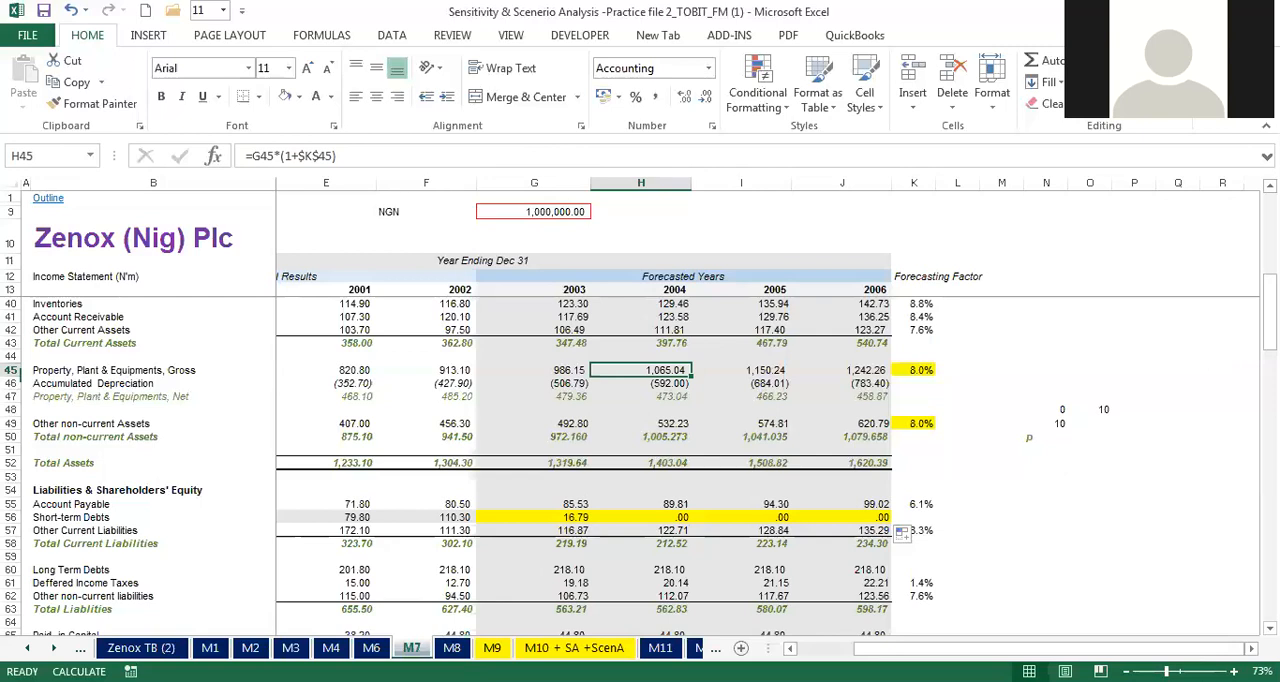
pyautogui.scroll(4, 1211, 288)
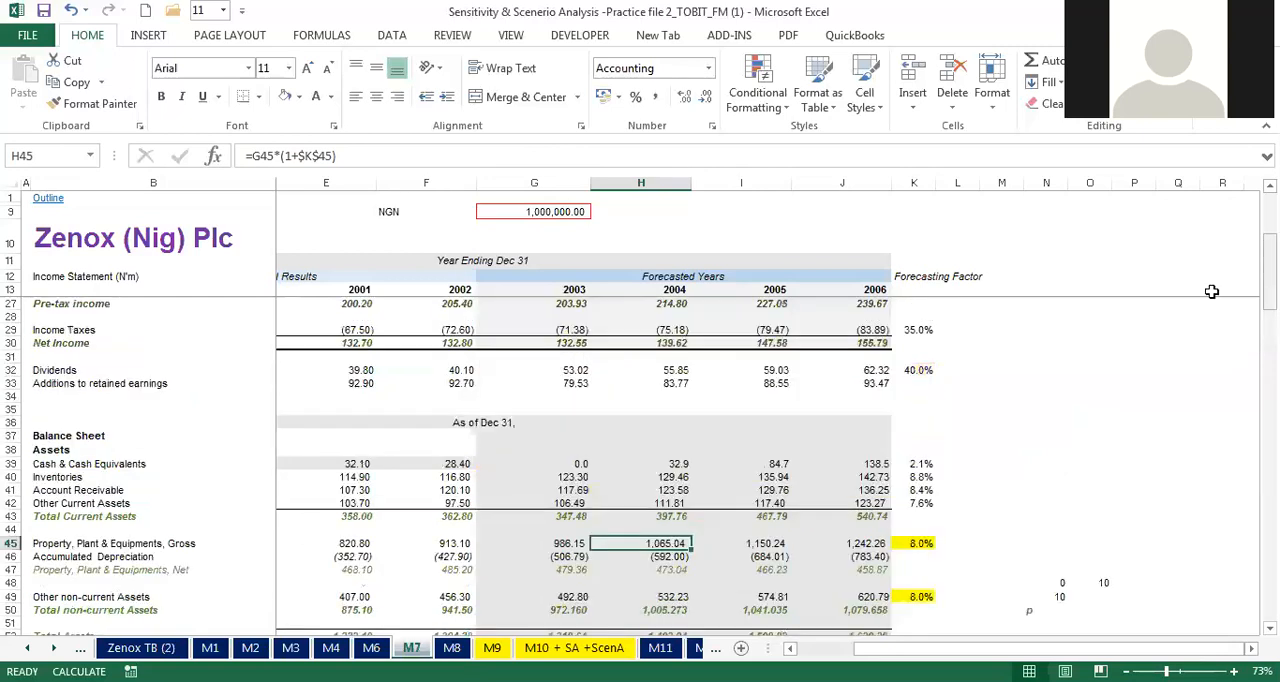
pyautogui.click(913, 316)
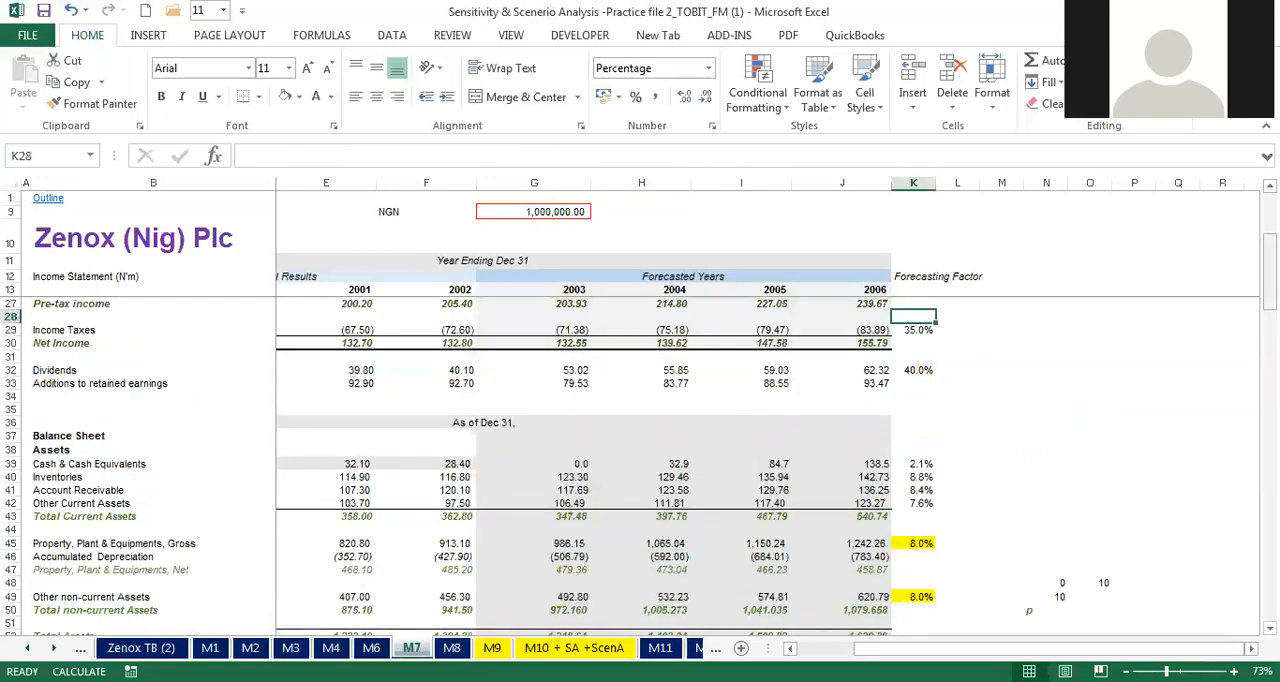
pyautogui.moveTo(1268, 265); pyautogui.dragTo(1268, 285)
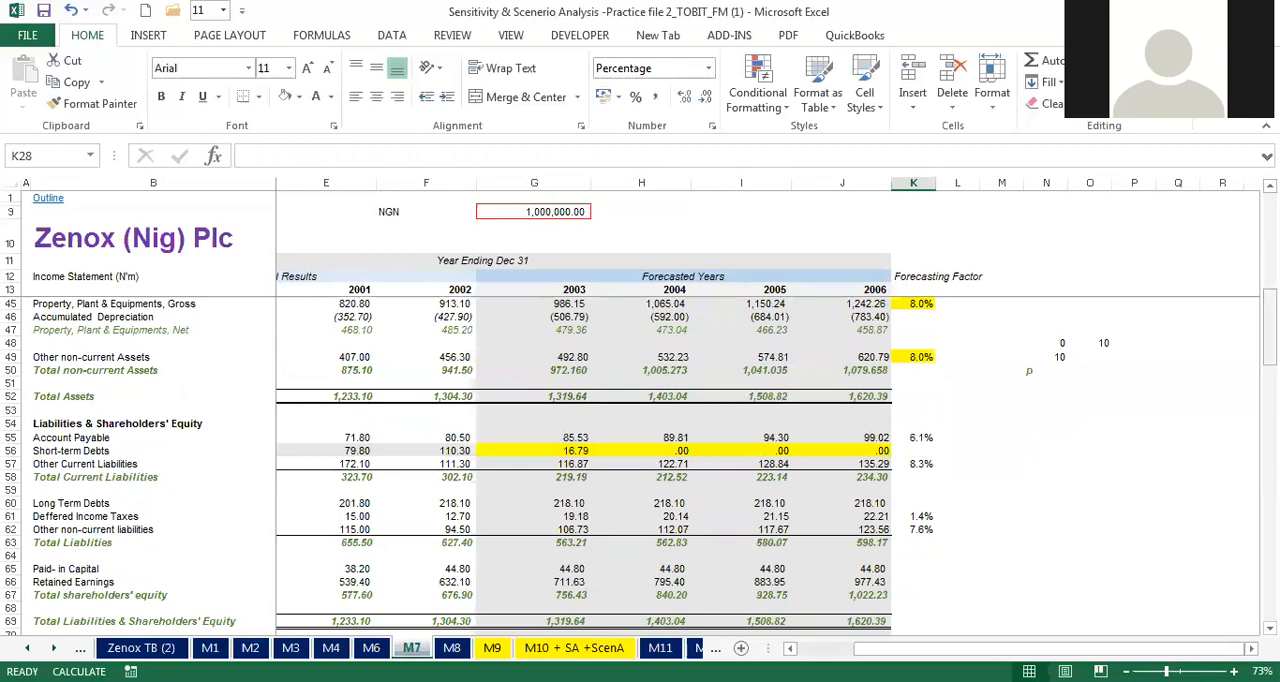
pyautogui.moveTo(1268, 300); pyautogui.dragTo(1268, 345)
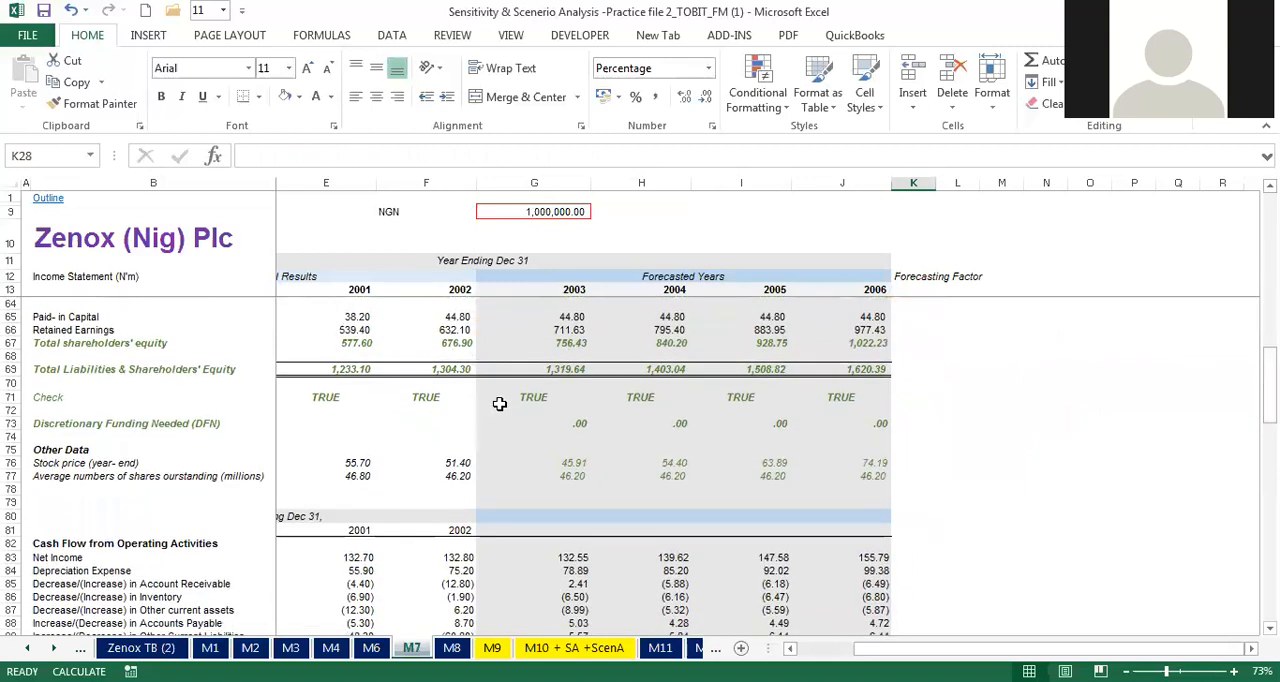
pyautogui.moveTo(318, 398); pyautogui.dragTo(872, 396)
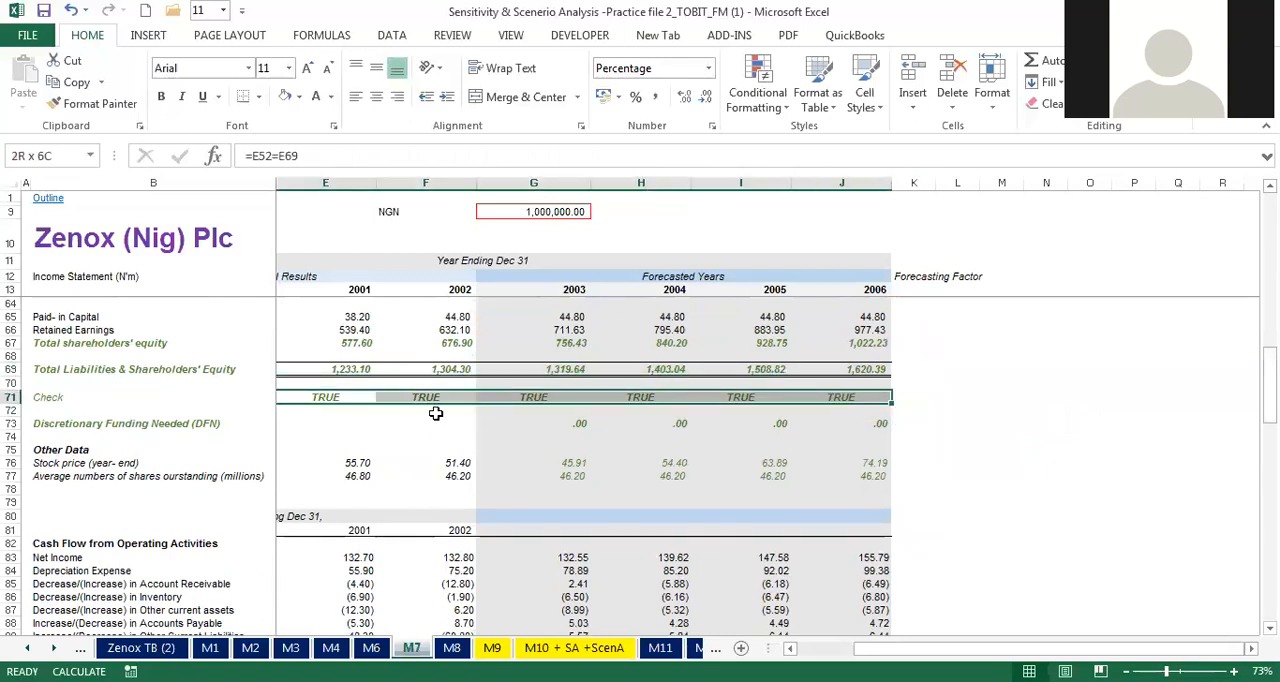
pyautogui.moveTo(553, 419); pyautogui.dragTo(829, 422)
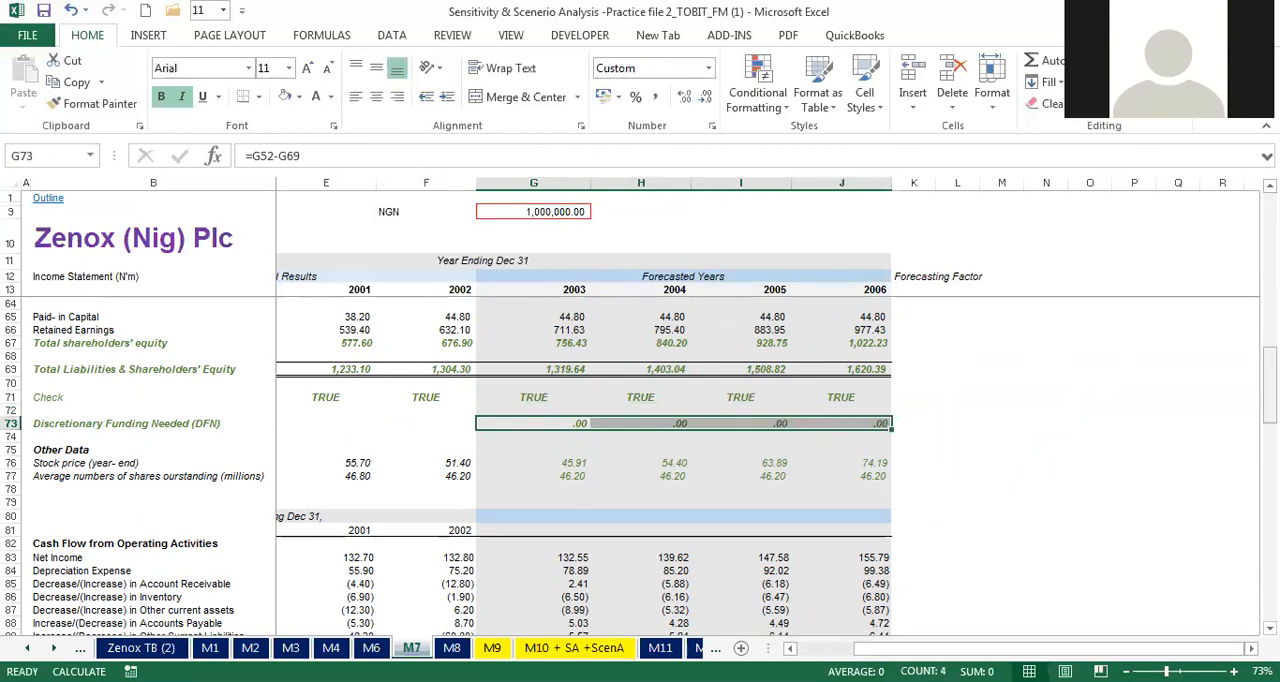
# Step: Compare the 2004–2006 short-term debts in H56:J56 on sheet M7 with the same cells on sheet M6
pyautogui.scroll(9, 674, 545)
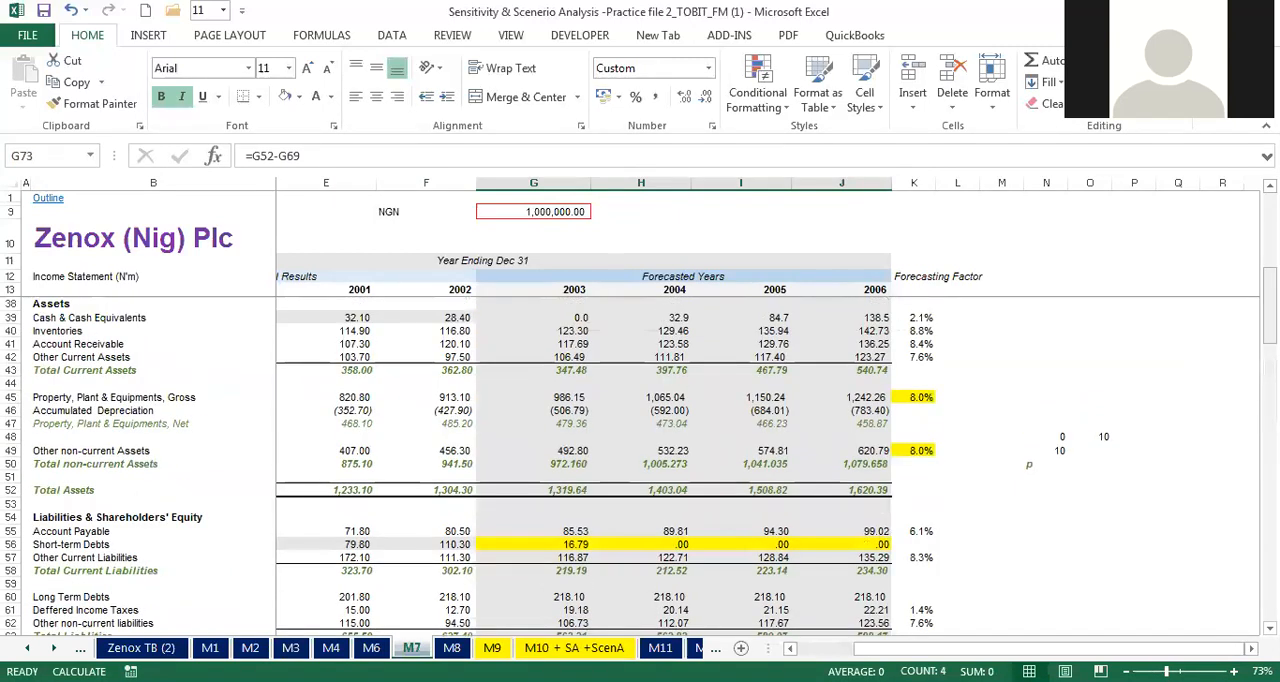
pyautogui.click(674, 545)
pyautogui.click(762, 546)
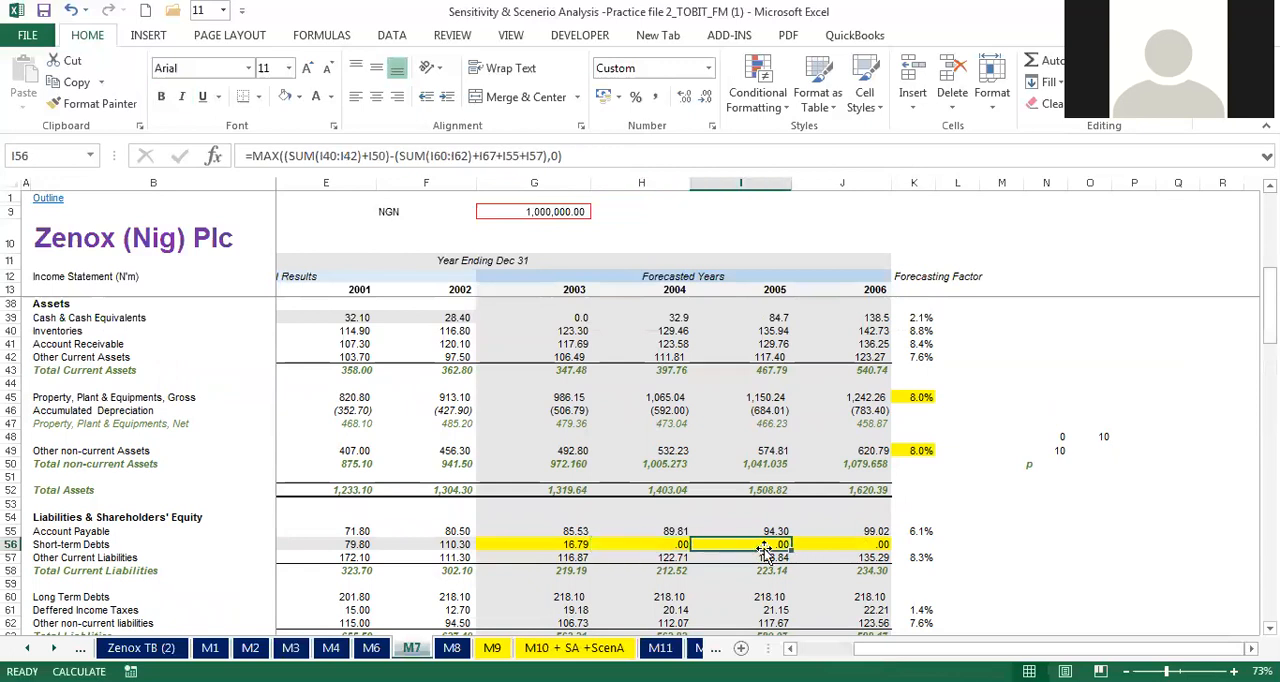
pyautogui.click(371, 648)
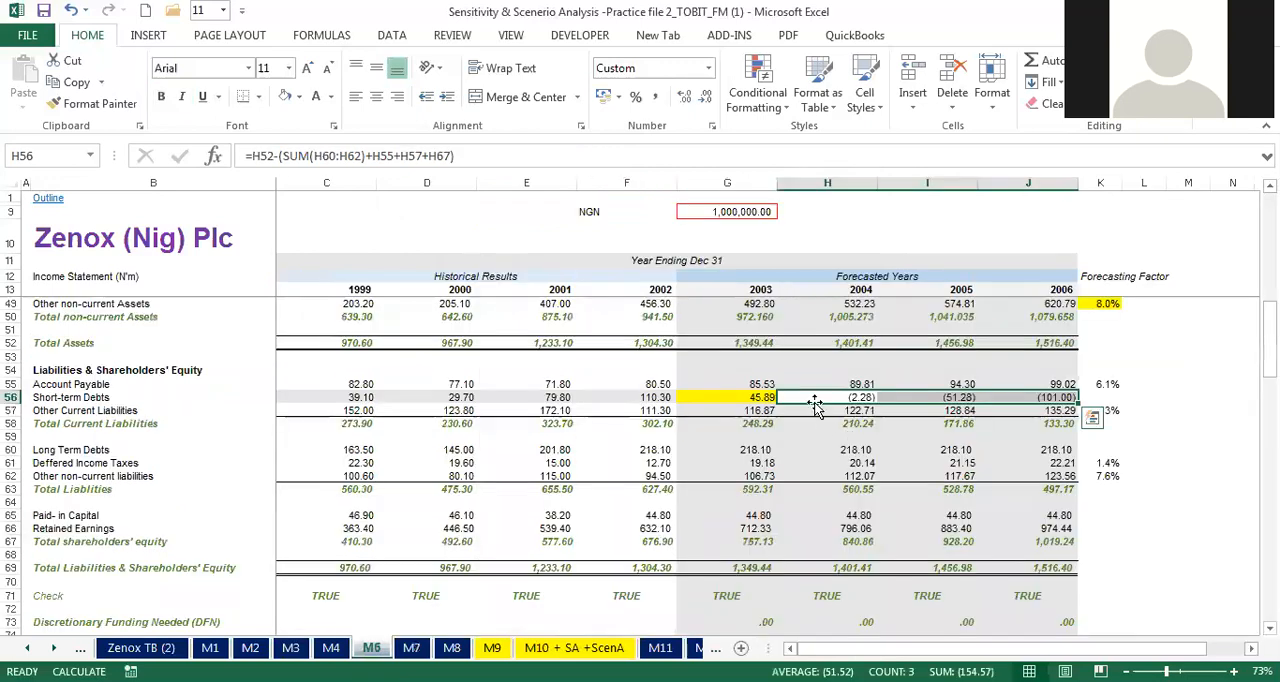
pyautogui.moveTo(837, 399); pyautogui.dragTo(1068, 396)
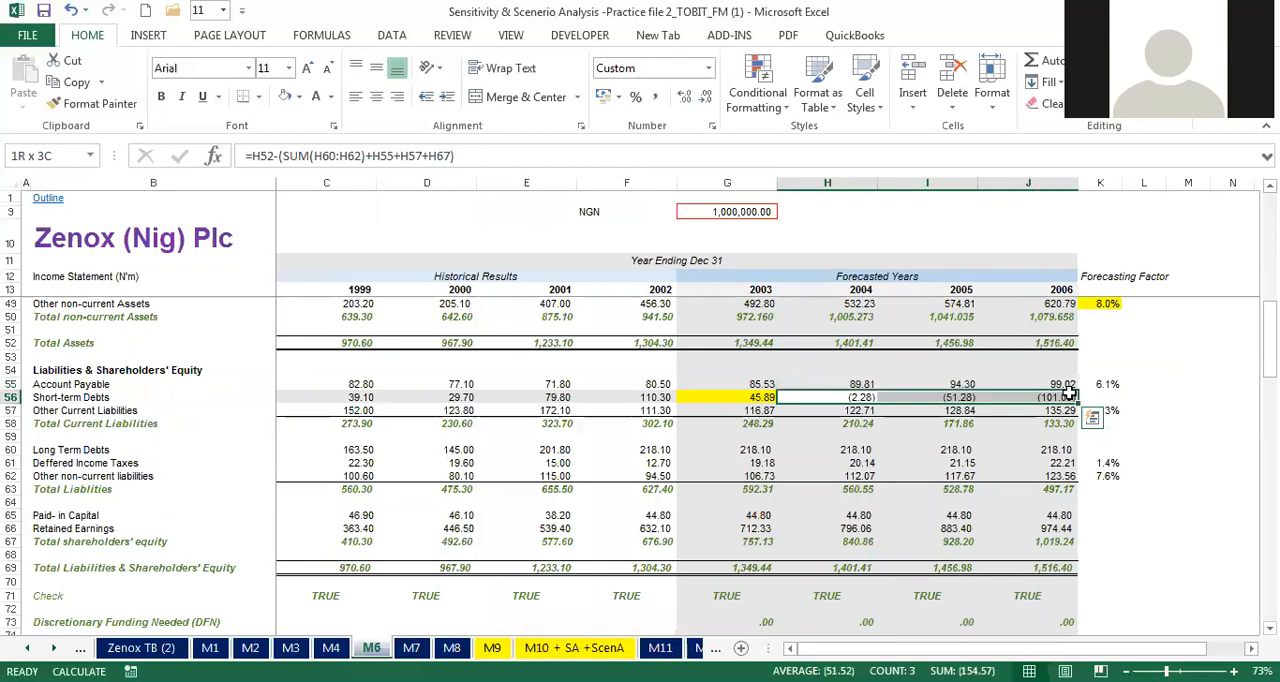
pyautogui.click(411, 648)
pyautogui.moveTo(660, 544); pyautogui.dragTo(884, 542)
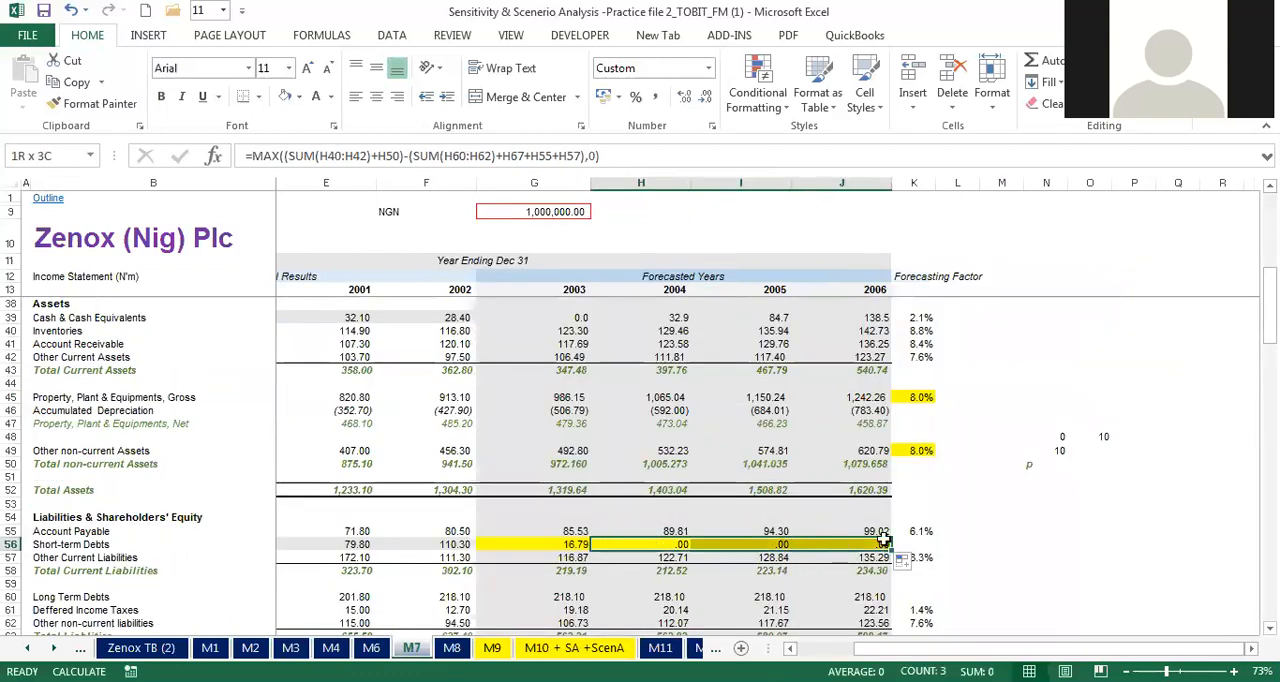
pyautogui.click(768, 515)
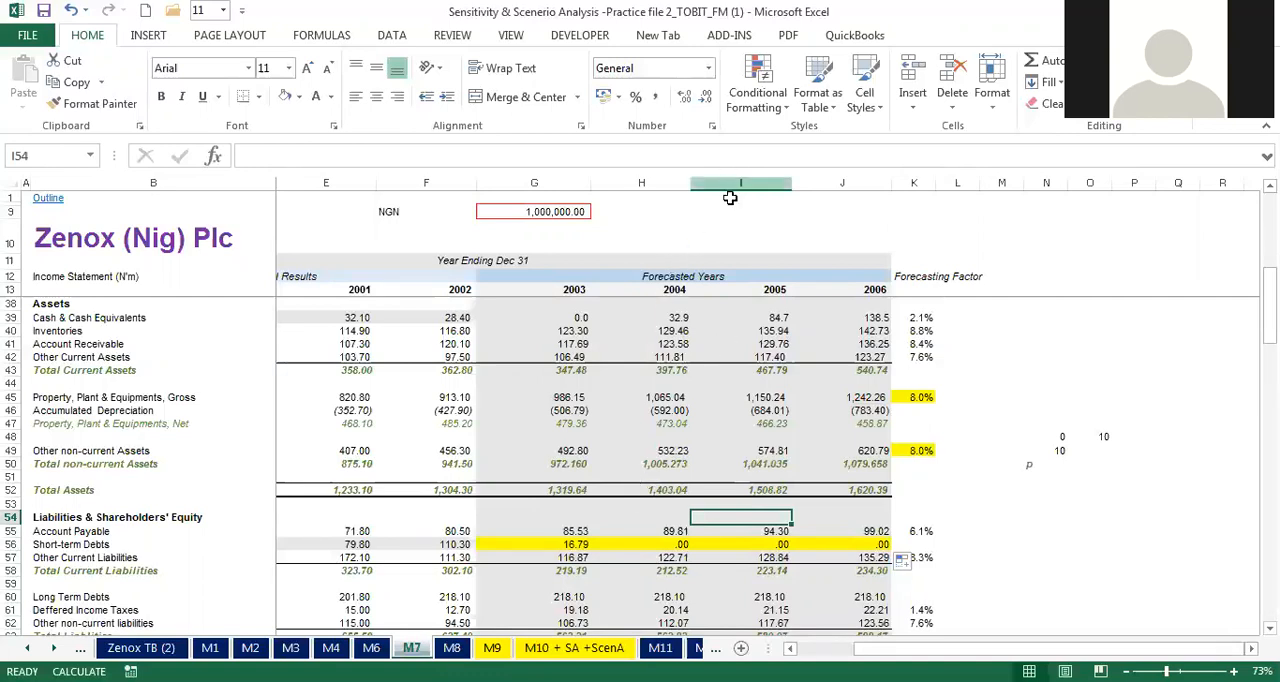
pyautogui.click(764, 236)
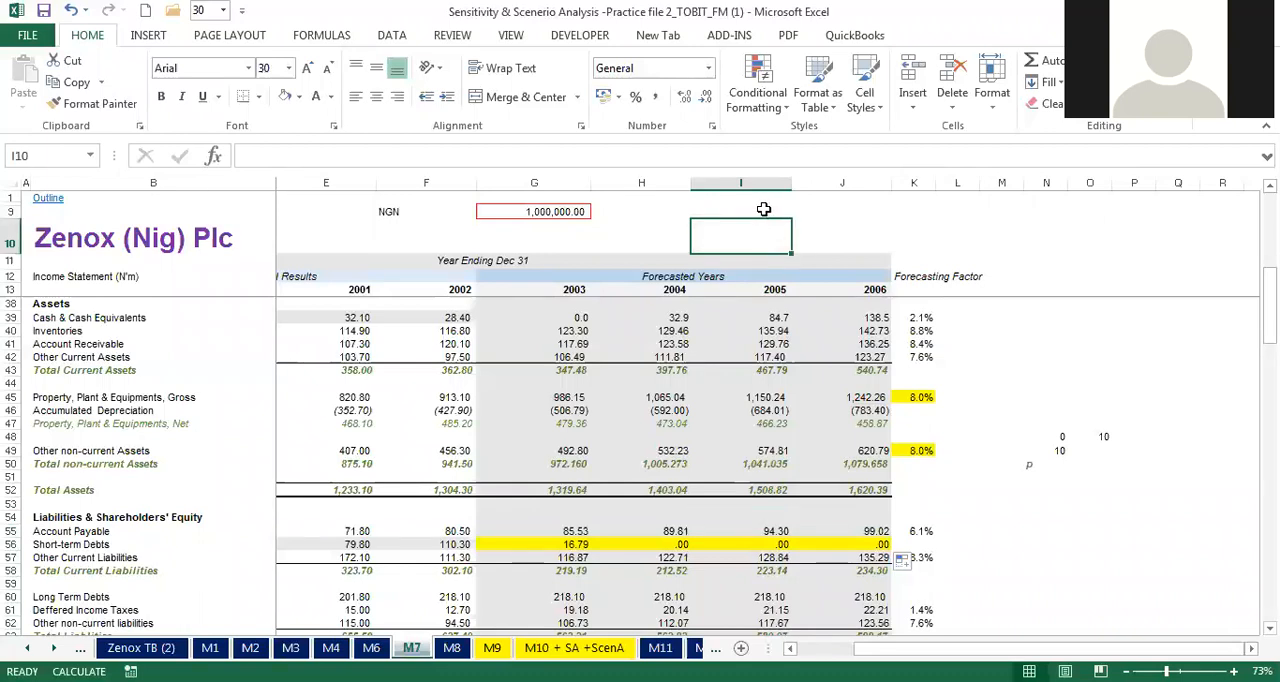
pyautogui.click(764, 210)
pyautogui.write('=')
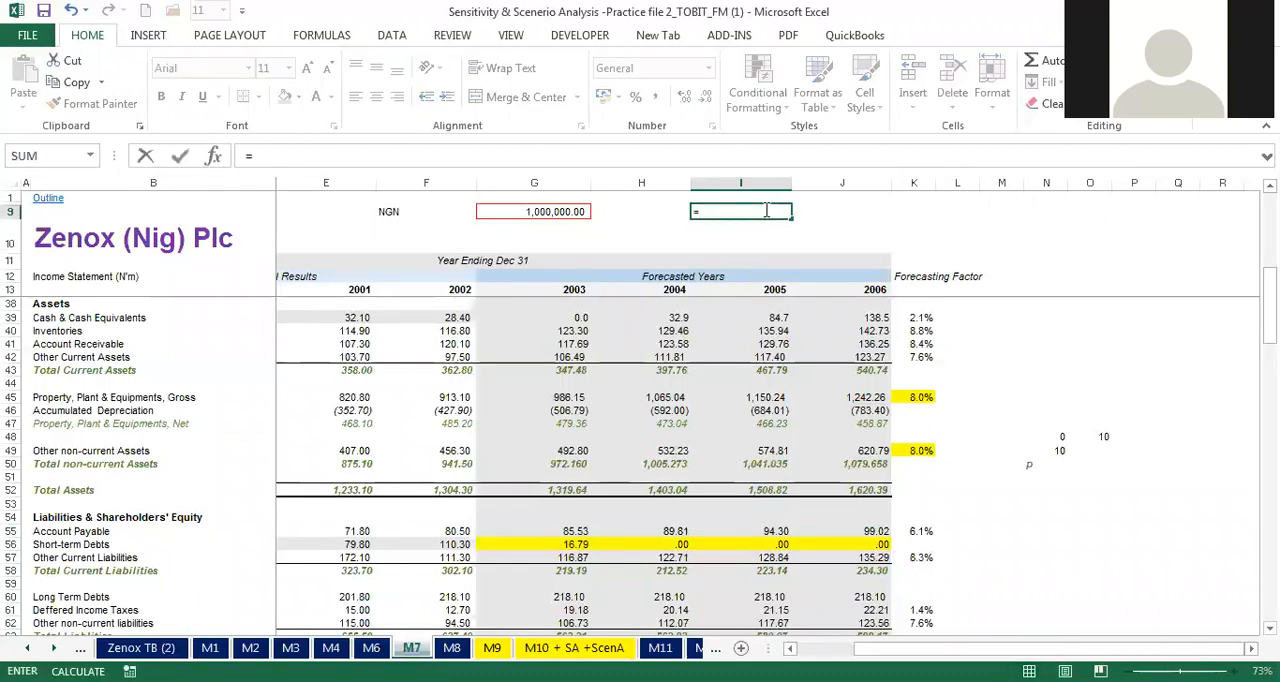
pyautogui.write('maxa')
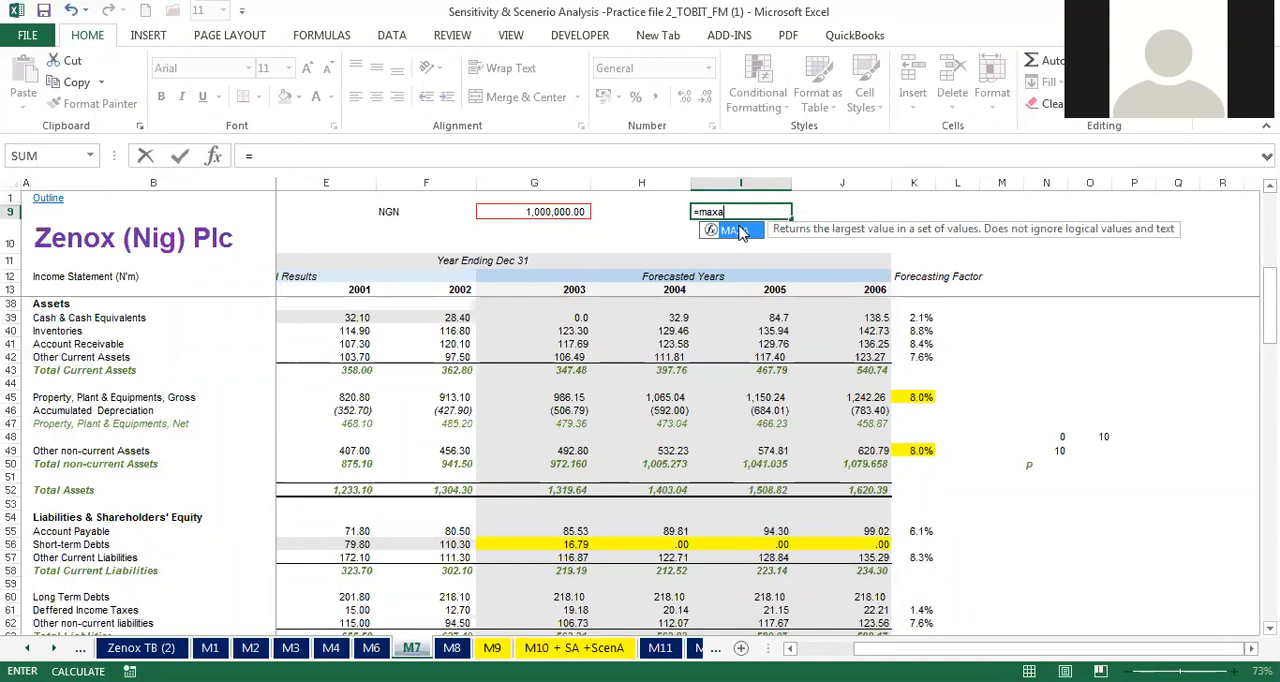
pyautogui.doubleClick(736, 231)
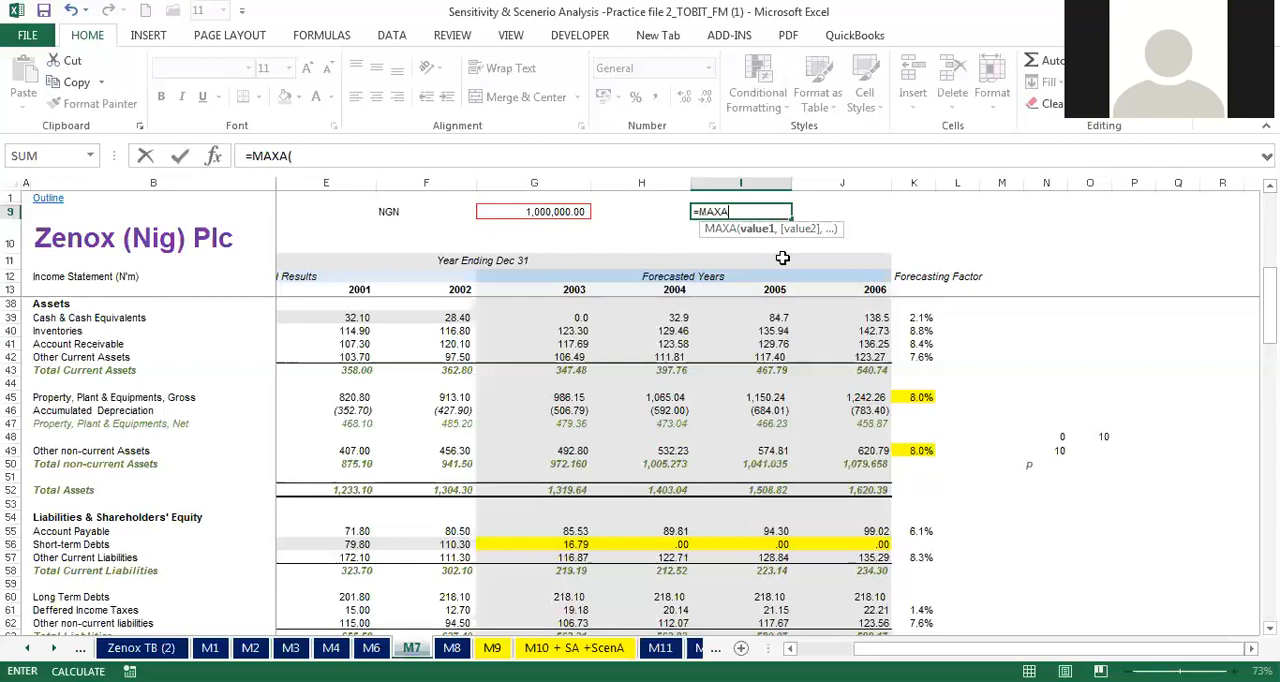
pyautogui.press('Escape')
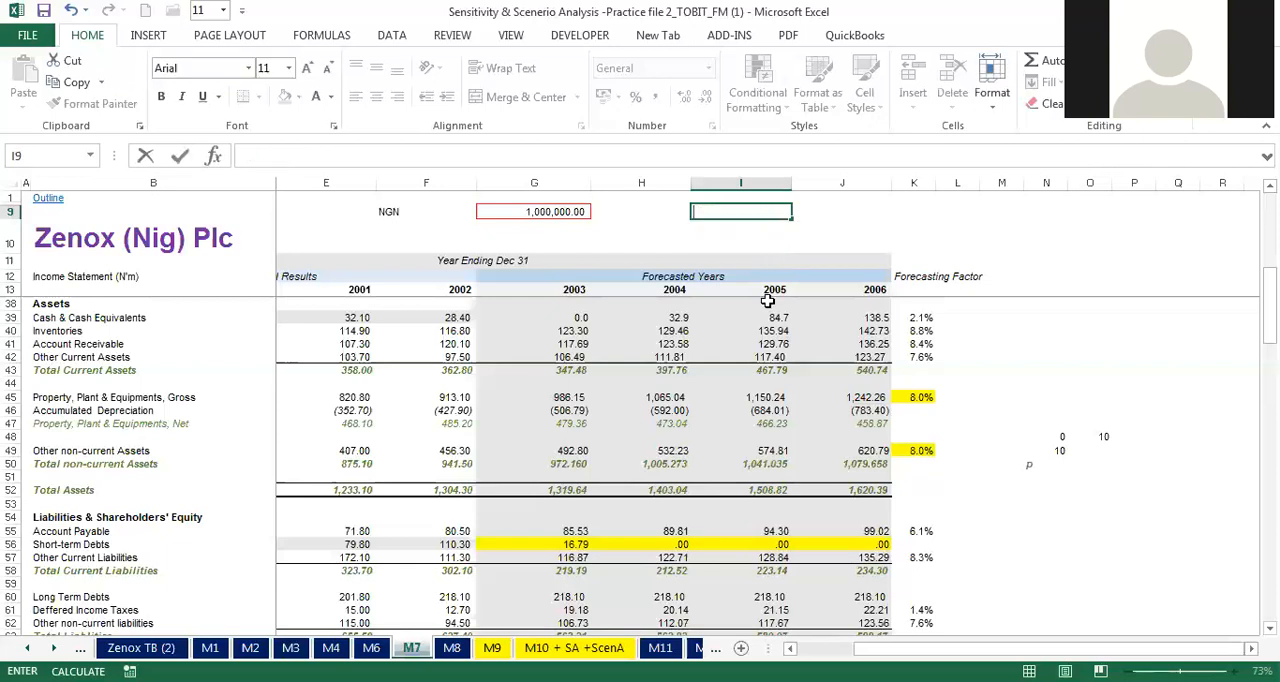
# Step: Re-enter the 2003 short-term debts formula in G56 and fill it across the remaining forecast years, H56:J56
pyautogui.click(577, 542)
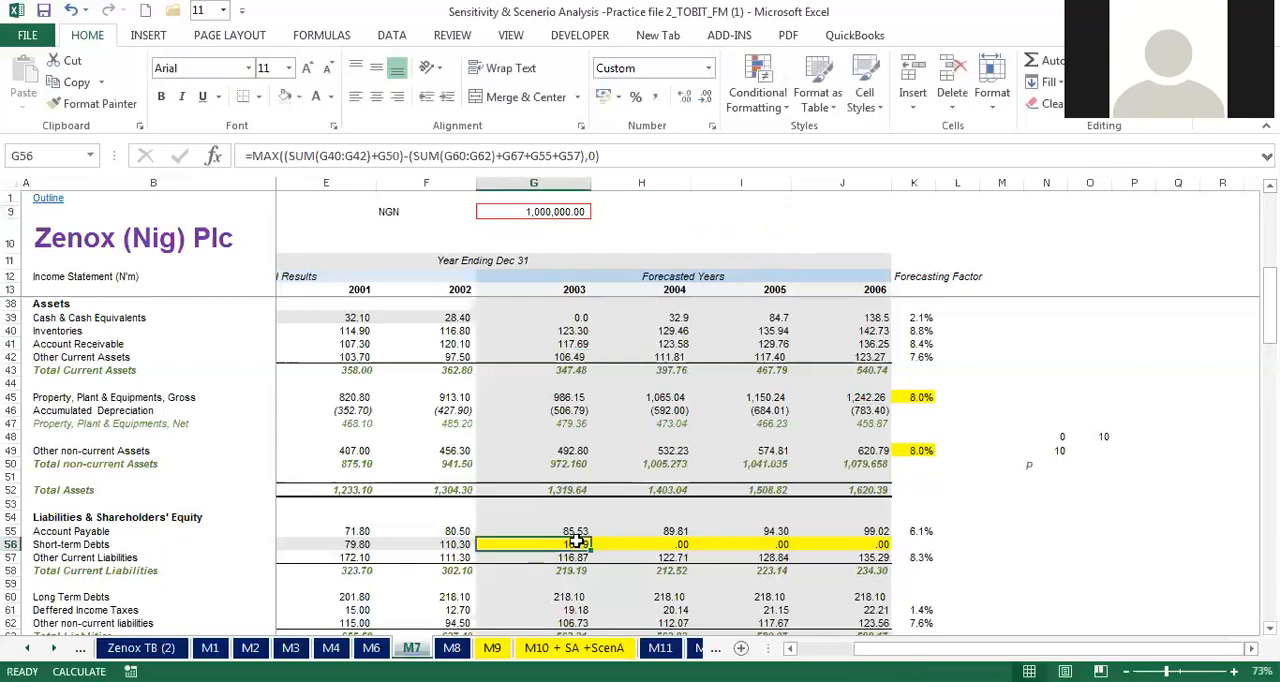
pyautogui.doubleClick(577, 542)
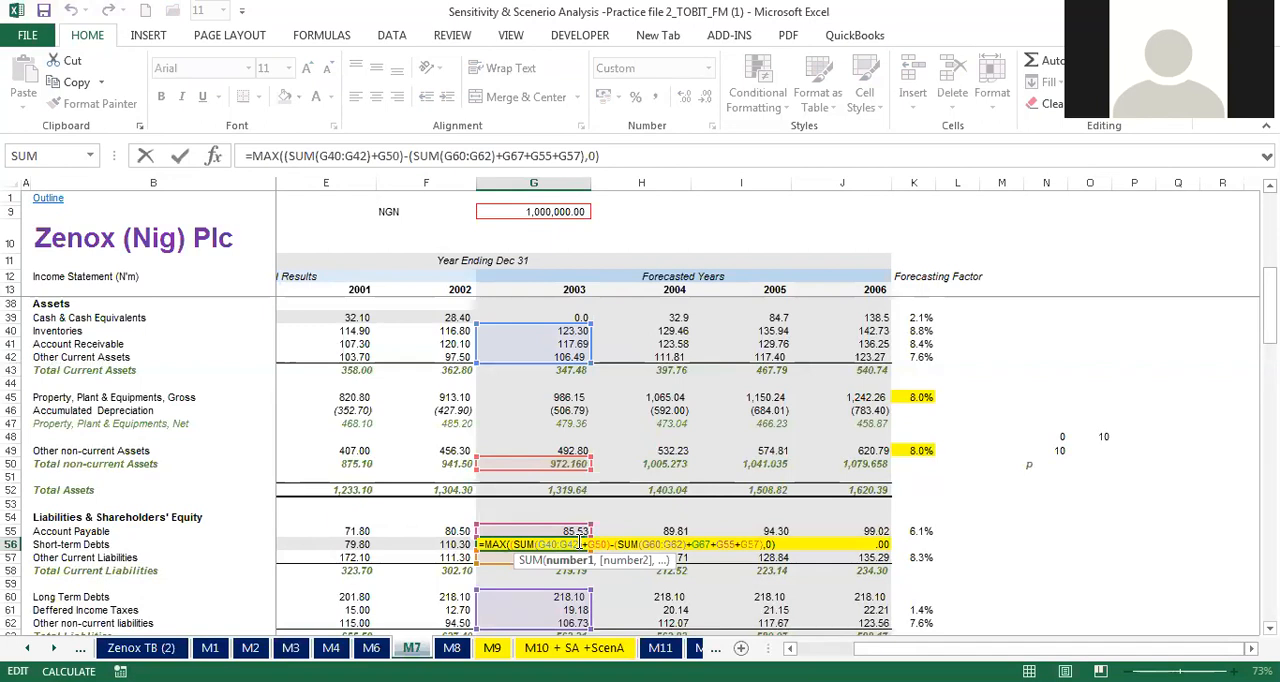
pyautogui.hotkey('ctrl', 'Return')
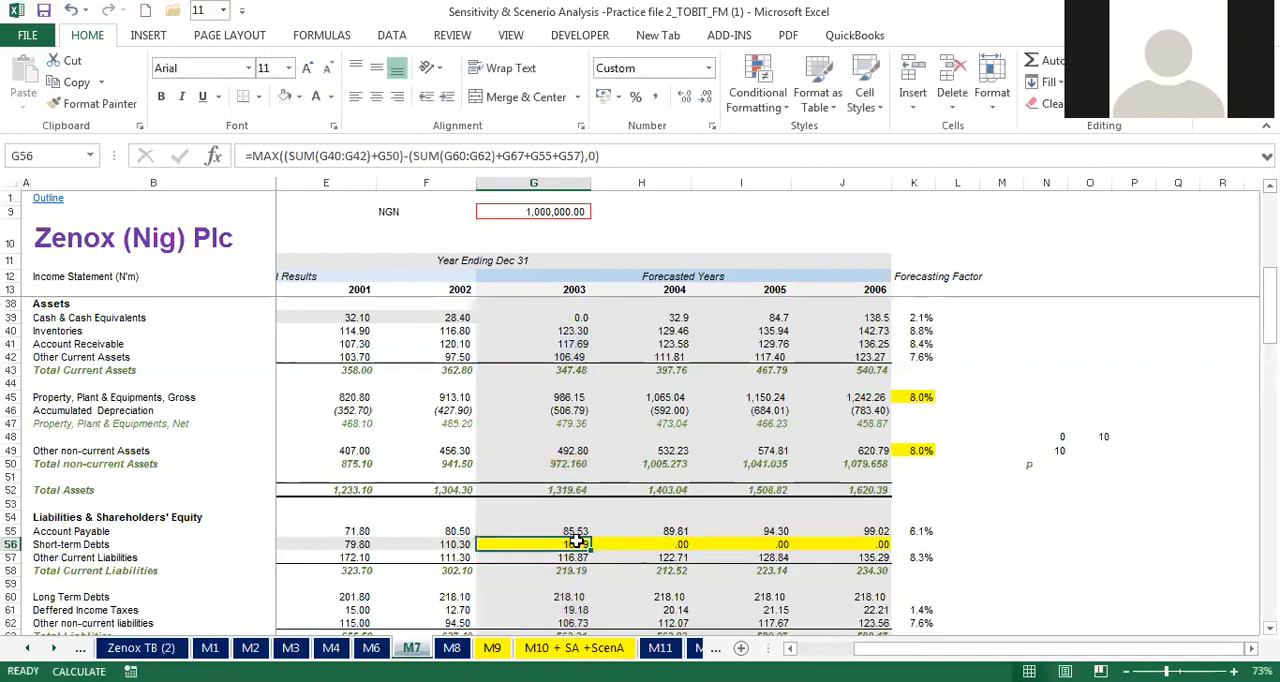
pyautogui.moveTo(594, 547); pyautogui.dragTo(868, 541)
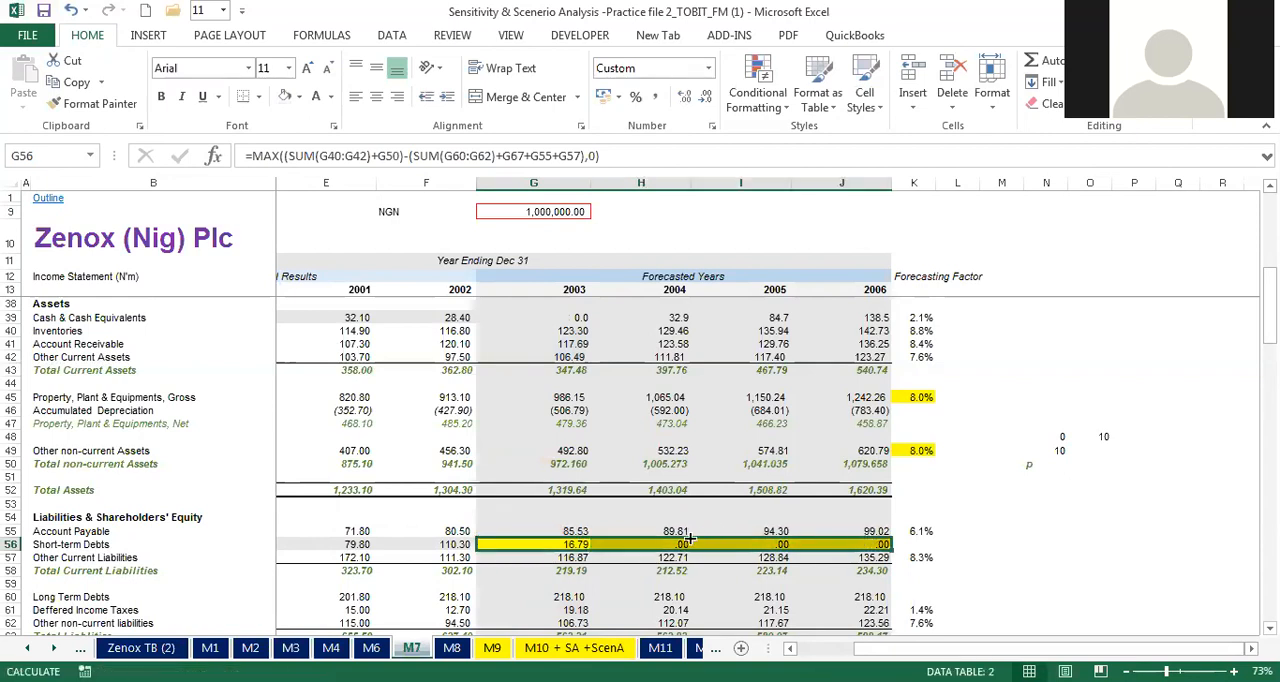
pyautogui.moveTo(672, 544); pyautogui.dragTo(816, 544)
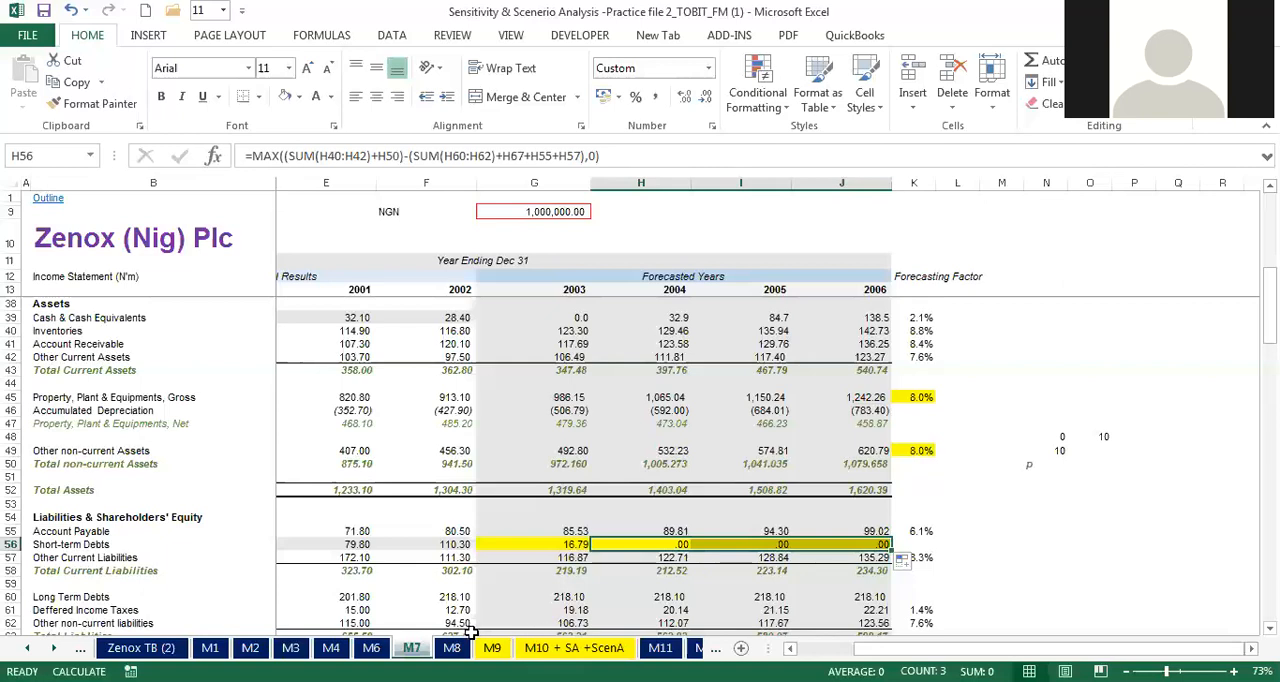
# Step: Go to sheet M10 + SA +ScenA and examine the 2006 sensitivity analysis table in G161:K173
pyautogui.click(575, 648)
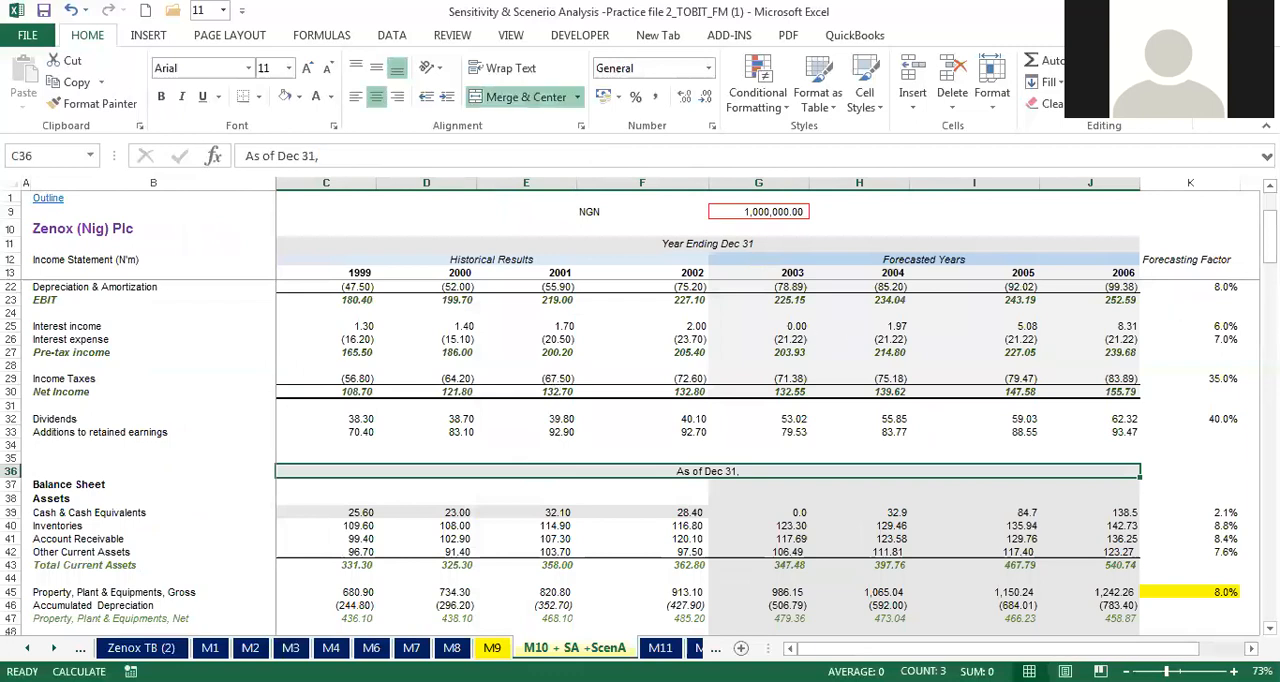
pyautogui.moveTo(1270, 236); pyautogui.dragTo(1270, 512)
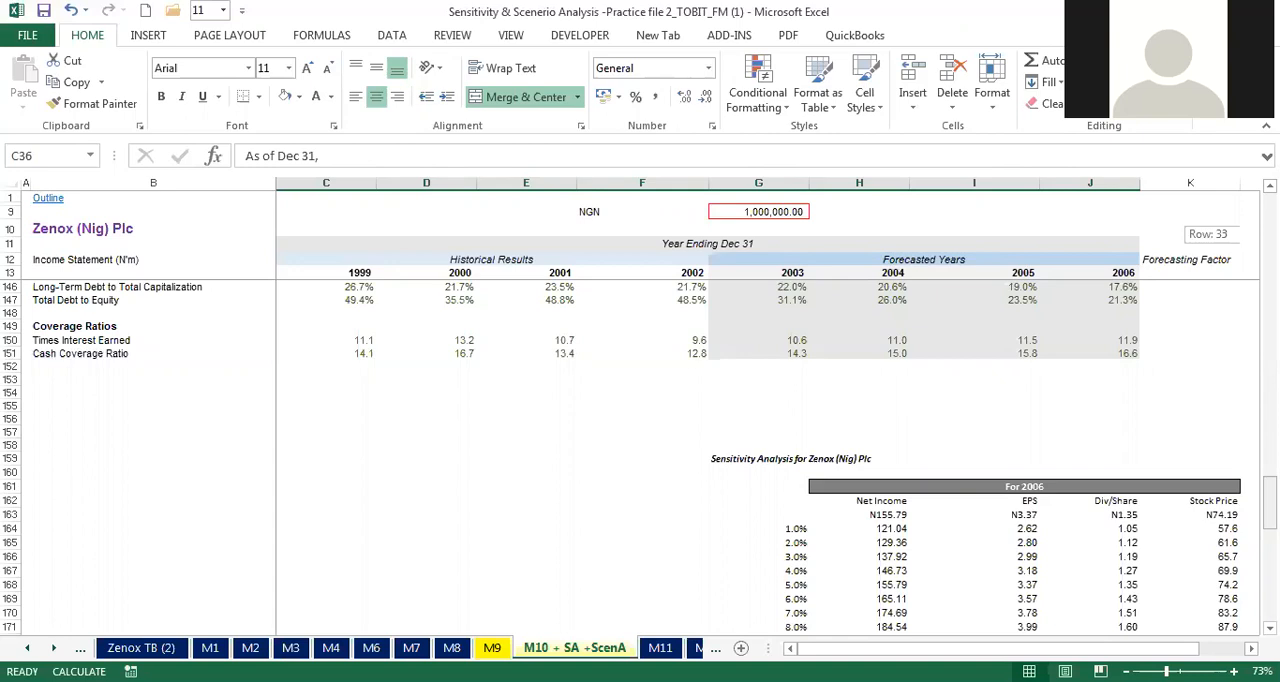
pyautogui.moveTo(1270, 515); pyautogui.dragTo(1270, 499)
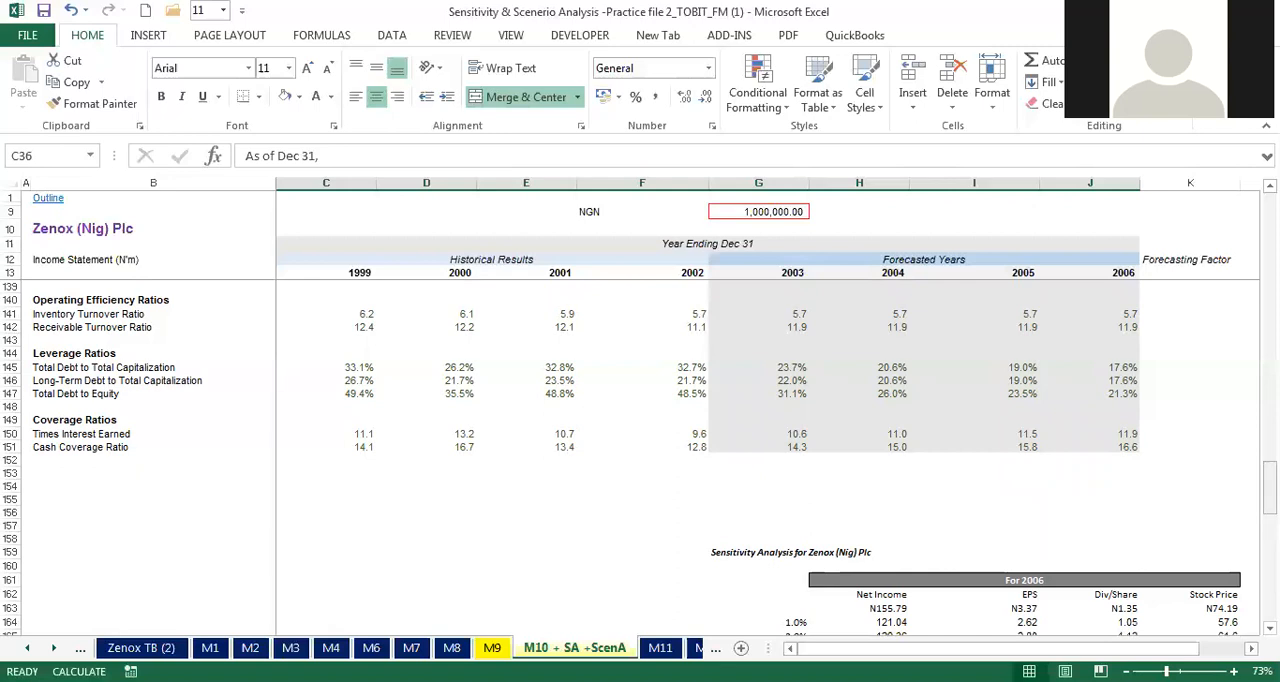
pyautogui.moveTo(1270, 487); pyautogui.dragTo(1270, 526)
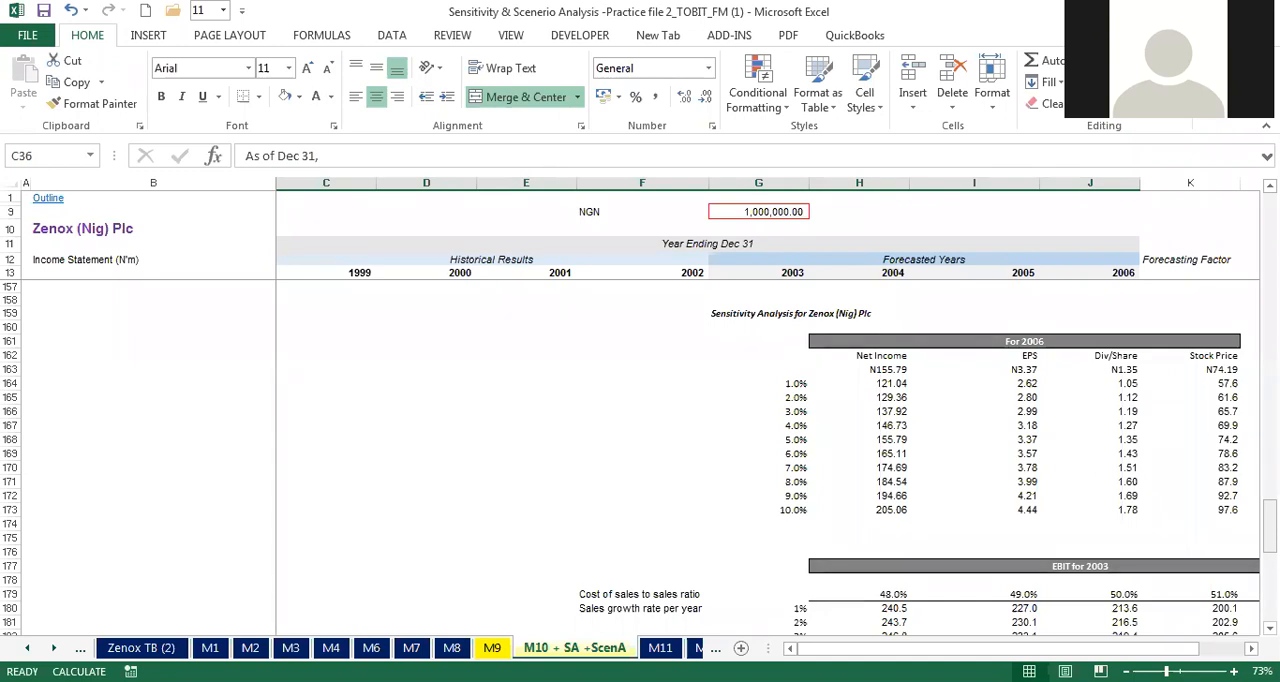
pyautogui.hotkey('alt', 'Tab')
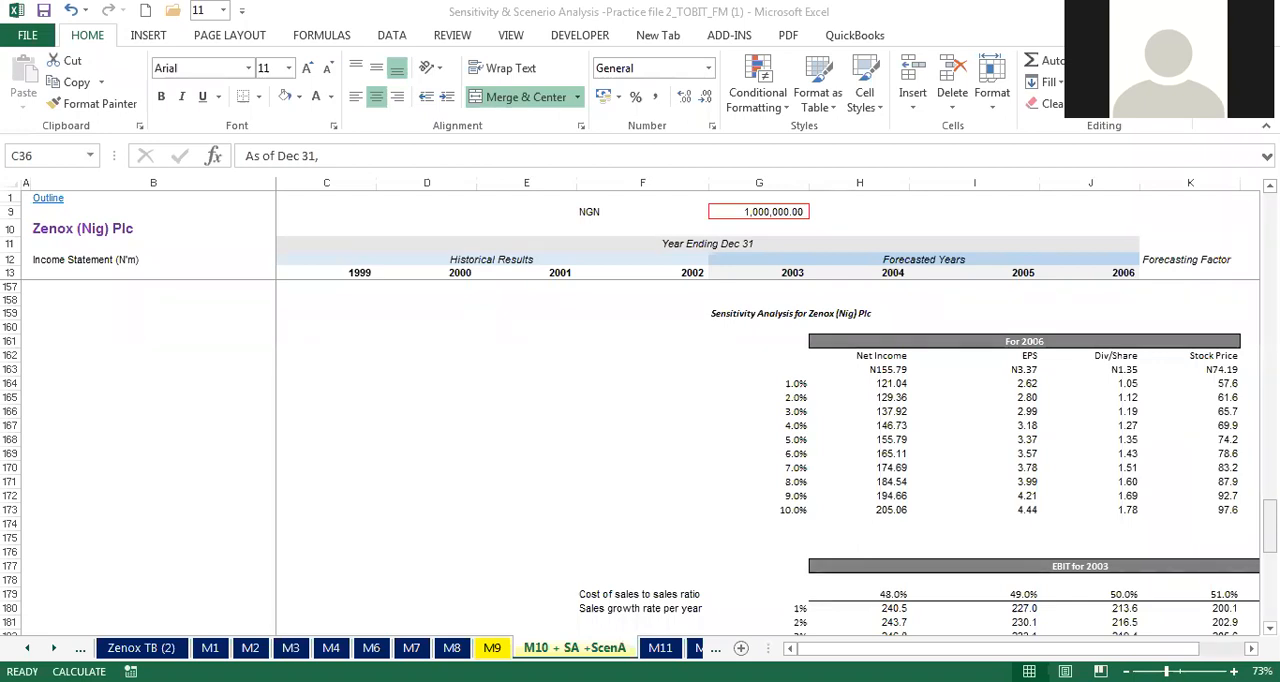
pyautogui.click(895, 443)
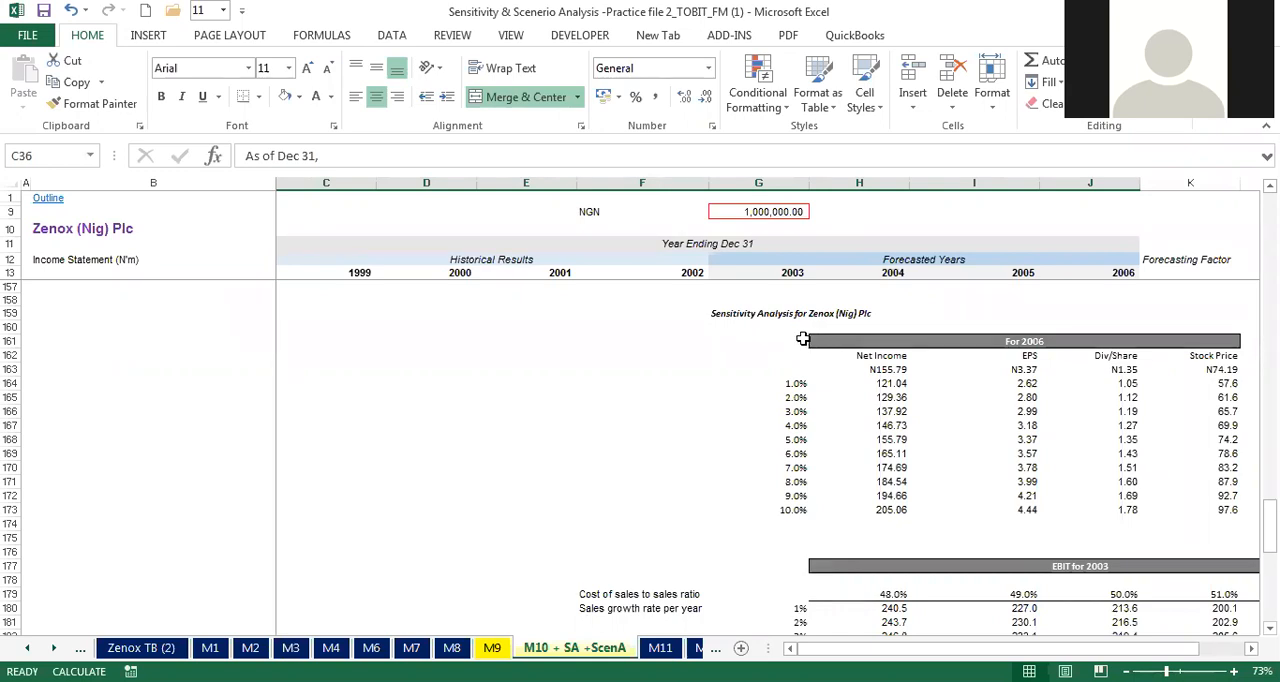
pyautogui.moveTo(797, 339); pyautogui.dragTo(1100, 505)
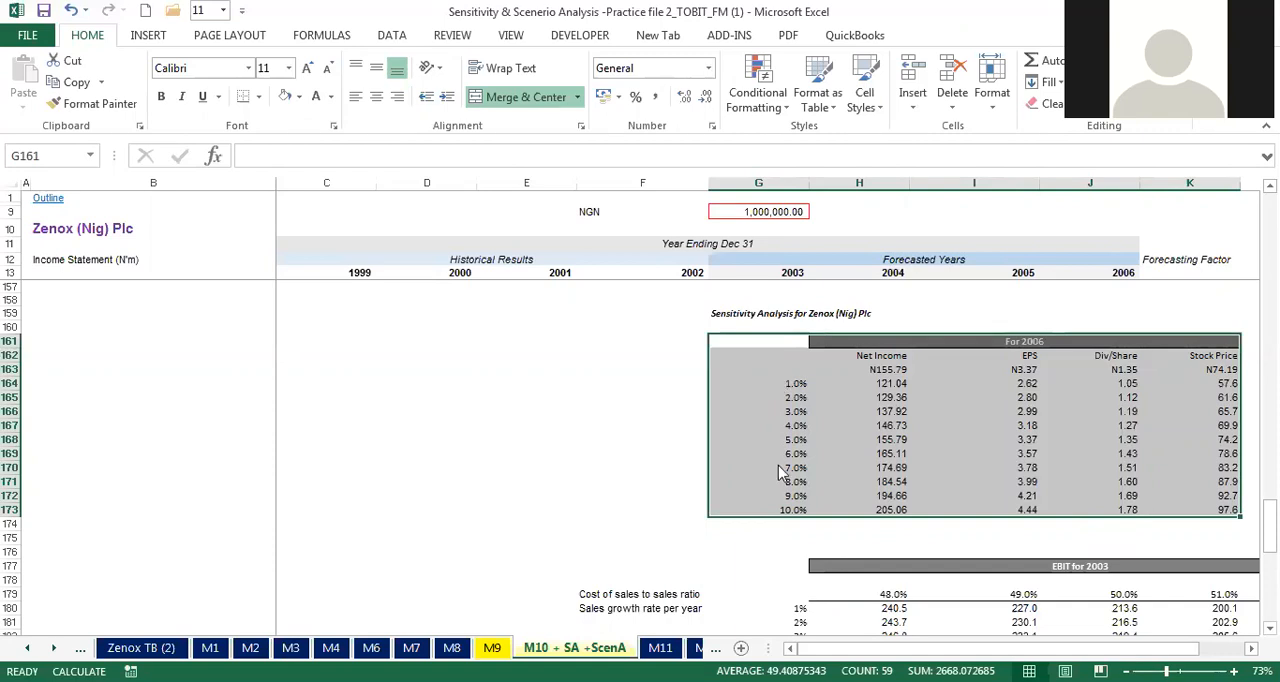
# Step: Clear the 1.0% to 10.0% input rates in G164:G173 of the 2006 sensitivity analysis table
pyautogui.moveTo(783, 383); pyautogui.dragTo(779, 511)
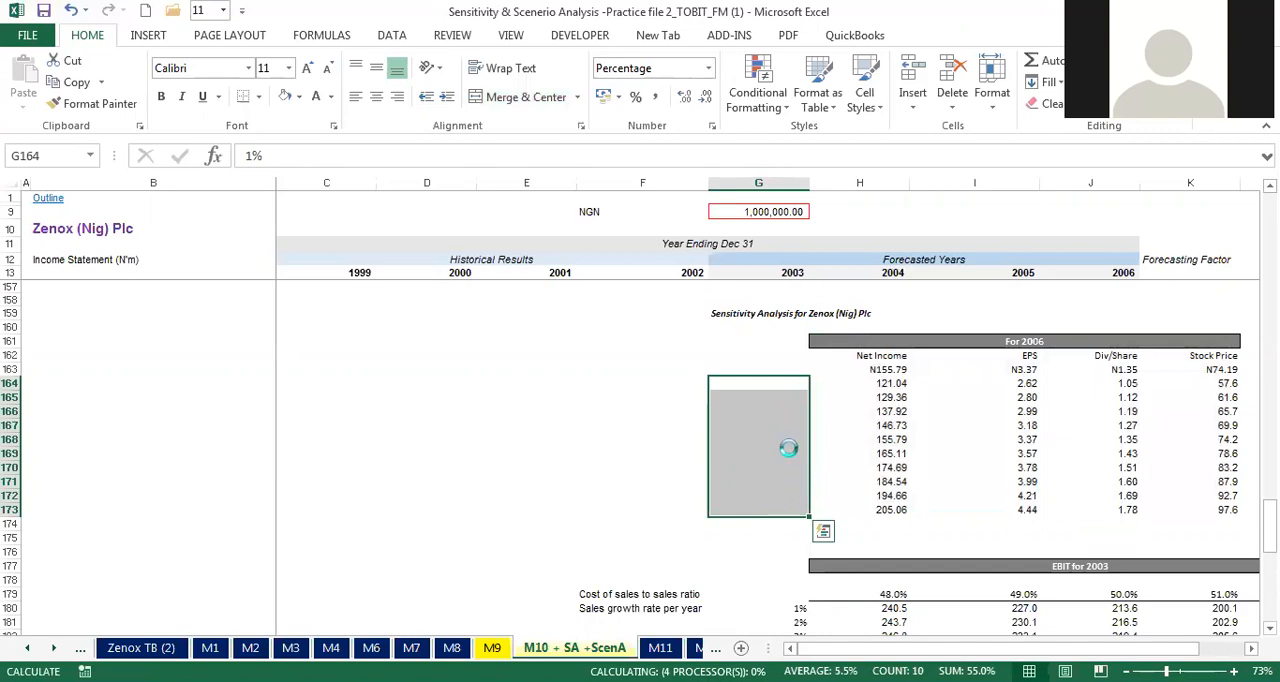
pyautogui.click(684, 346)
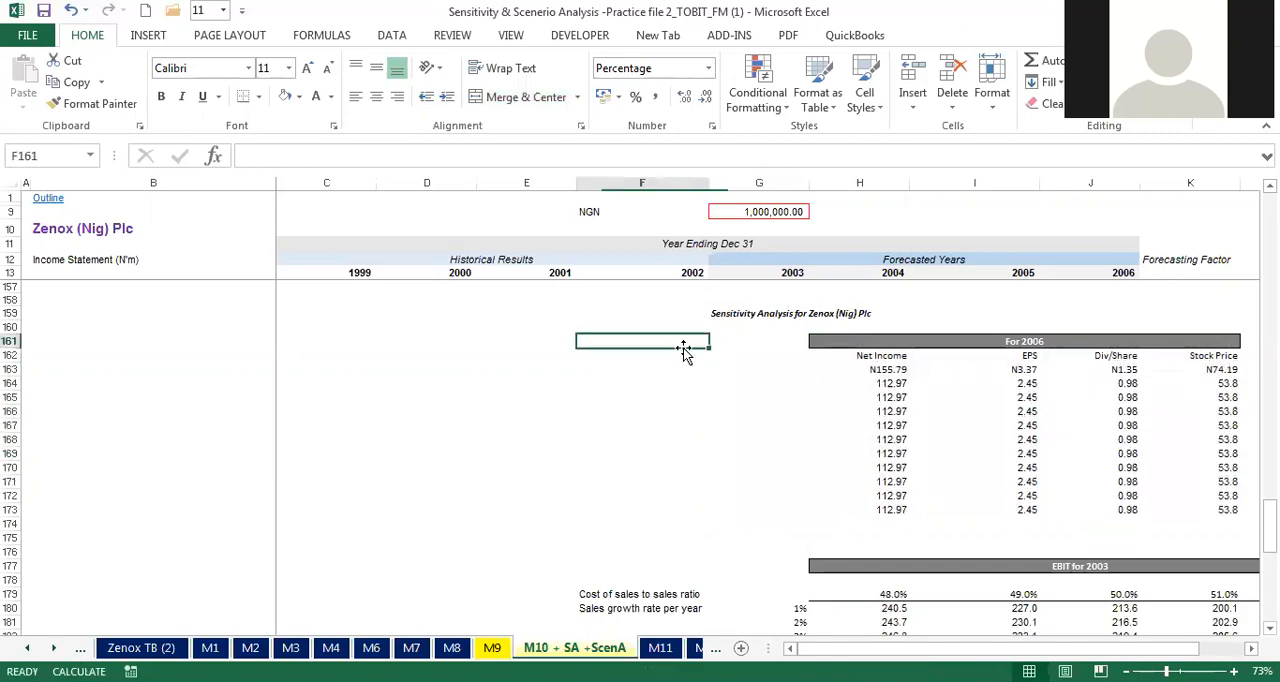
pyautogui.click(614, 357)
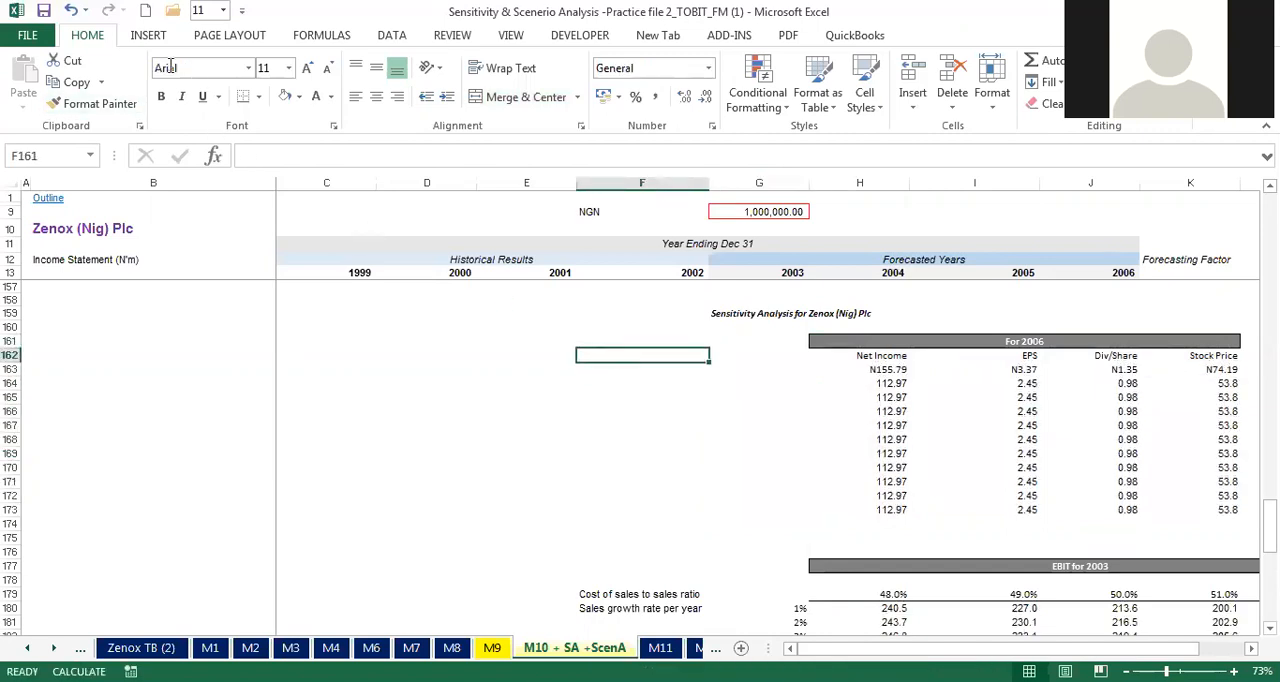
# Step: Copy the format of blank cell F162 onto the results range H163:K173 and clear the contents of that range
pyautogui.click(92, 104)
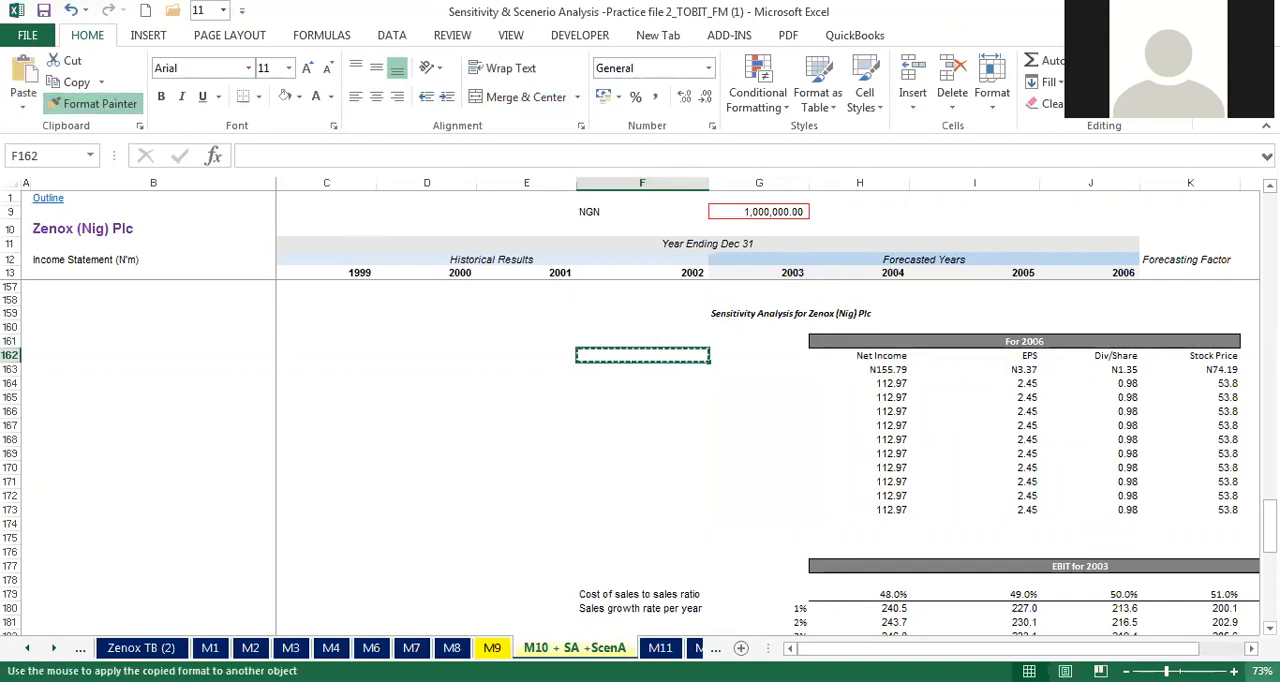
pyautogui.hscroll(2, 1190, 545)
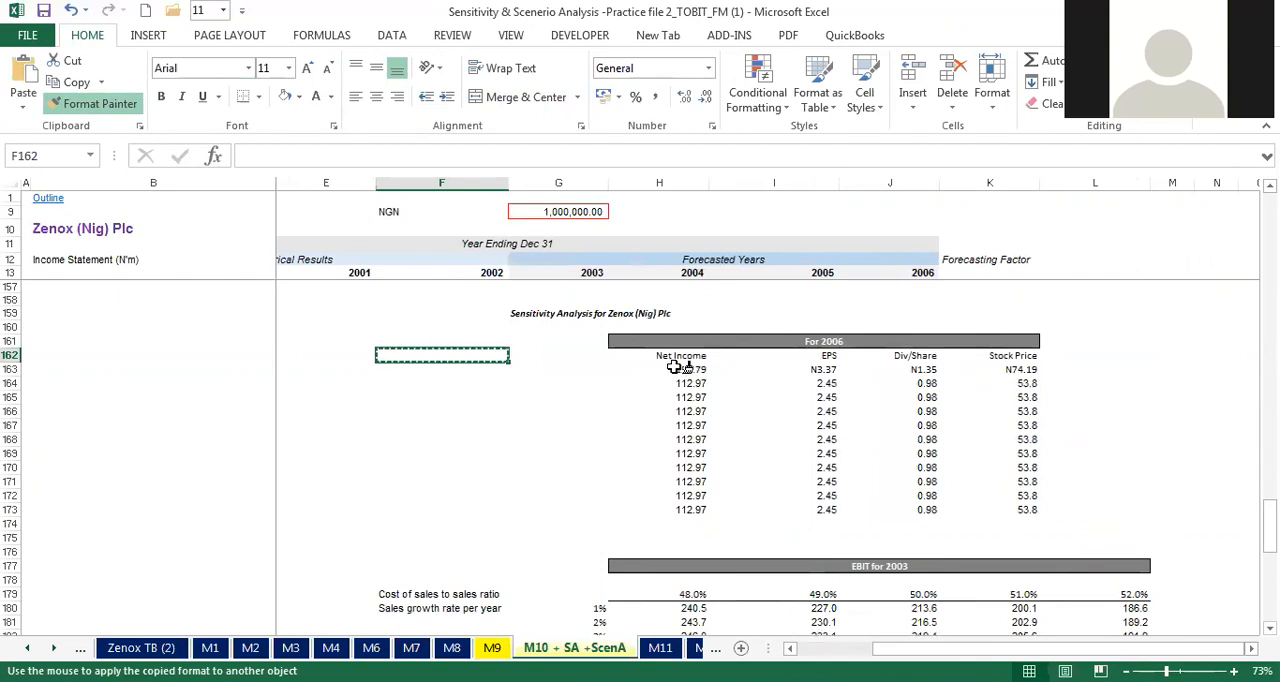
pyautogui.moveTo(680, 368)
pyautogui.mouseDown()
pyautogui.moveTo(1020, 428)
pyautogui.moveTo(1032, 512)
pyautogui.mouseUp()
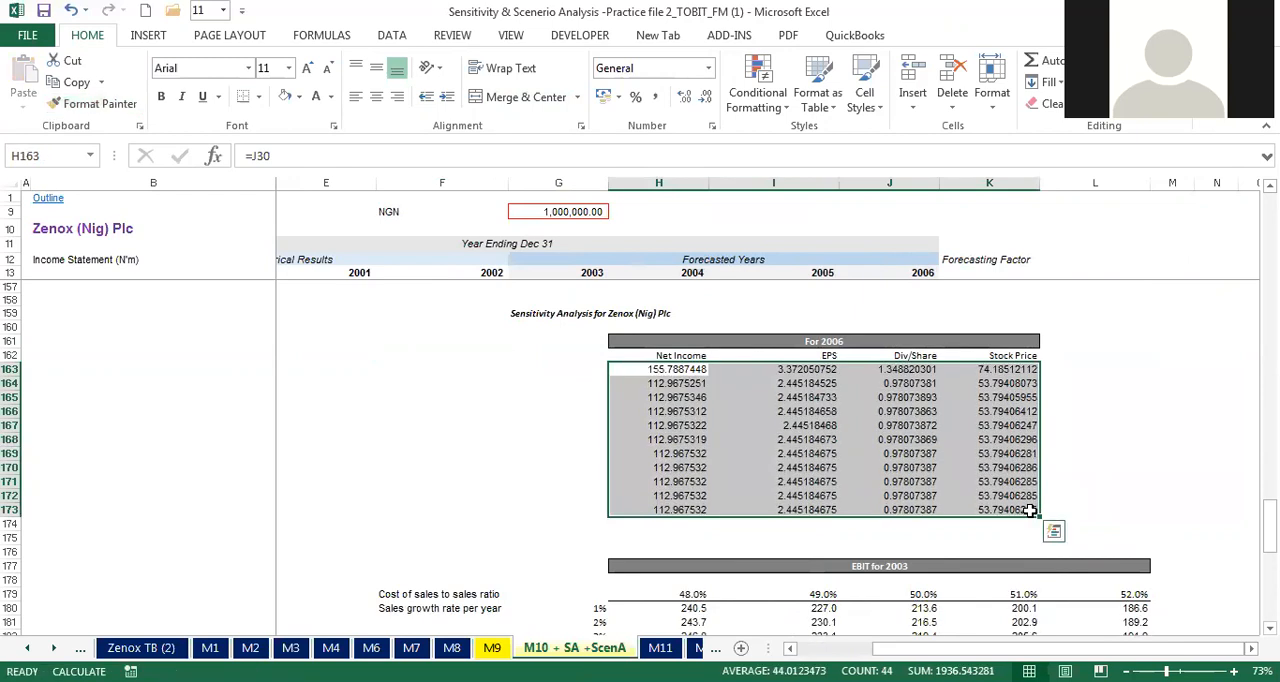
pyautogui.click(588, 358)
pyautogui.click(586, 369)
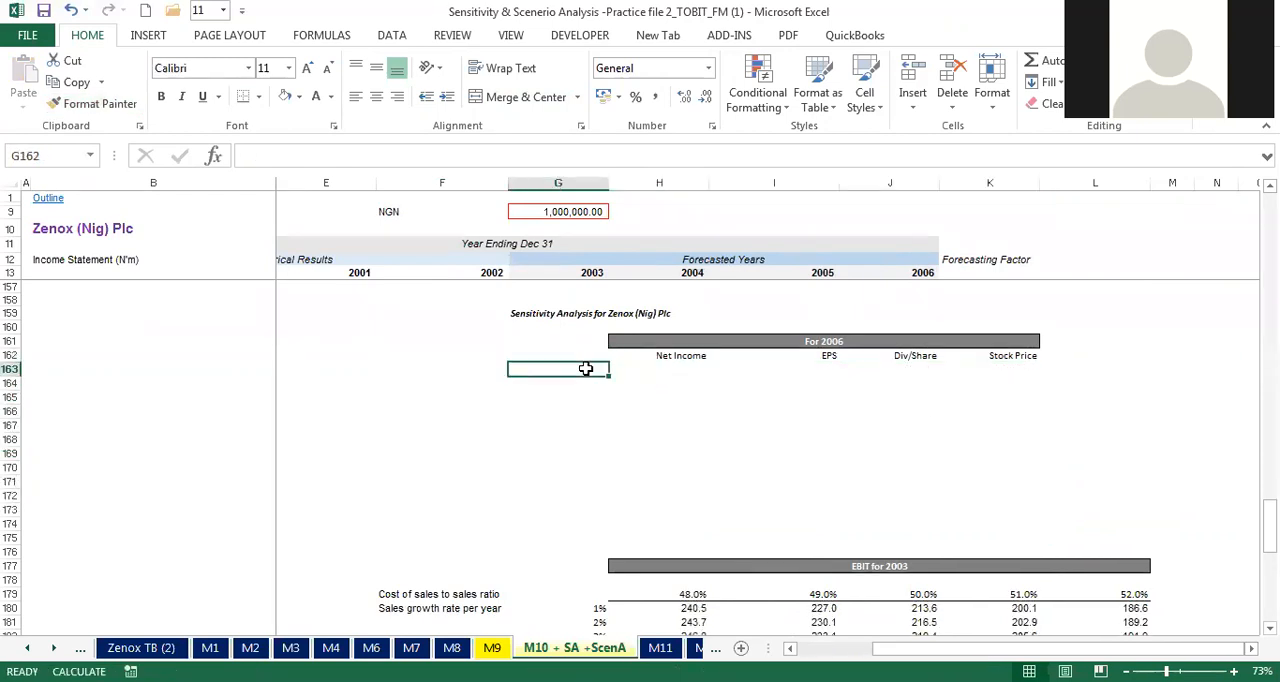
pyautogui.click(586, 357)
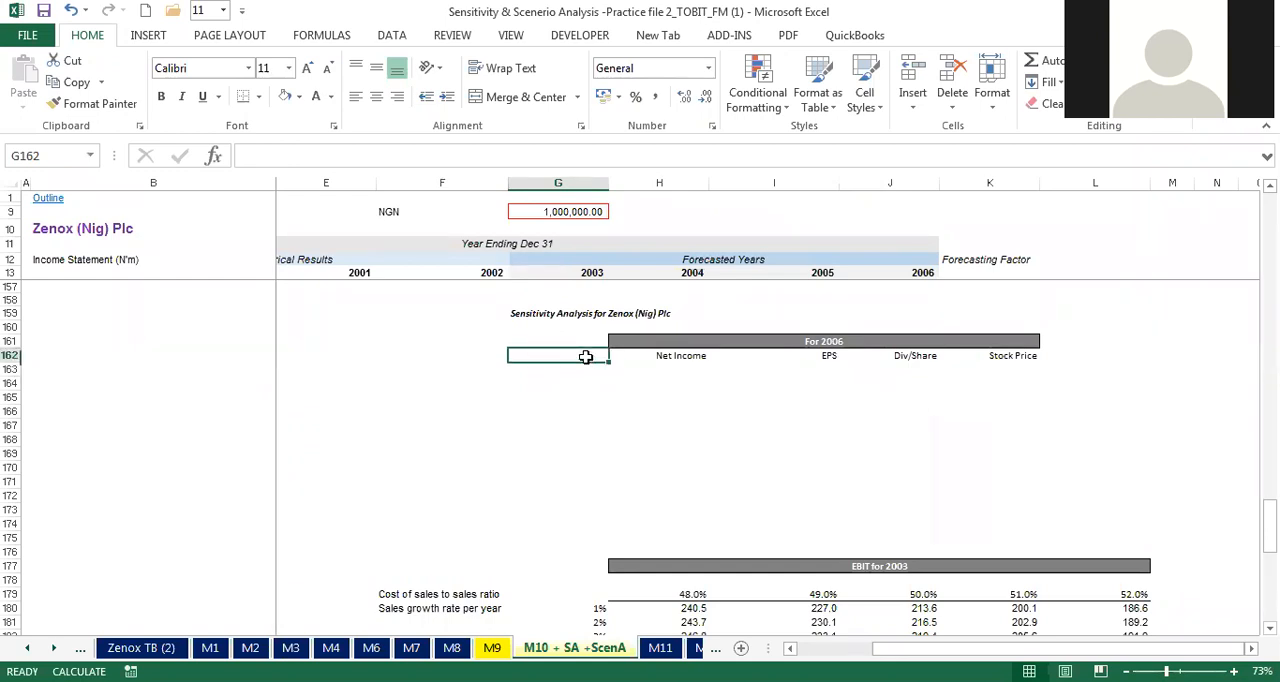
# Step: Format the empty input rate cells G162:G174 as Number with two decimal places
pyautogui.moveTo(580, 366); pyautogui.dragTo(570, 521)
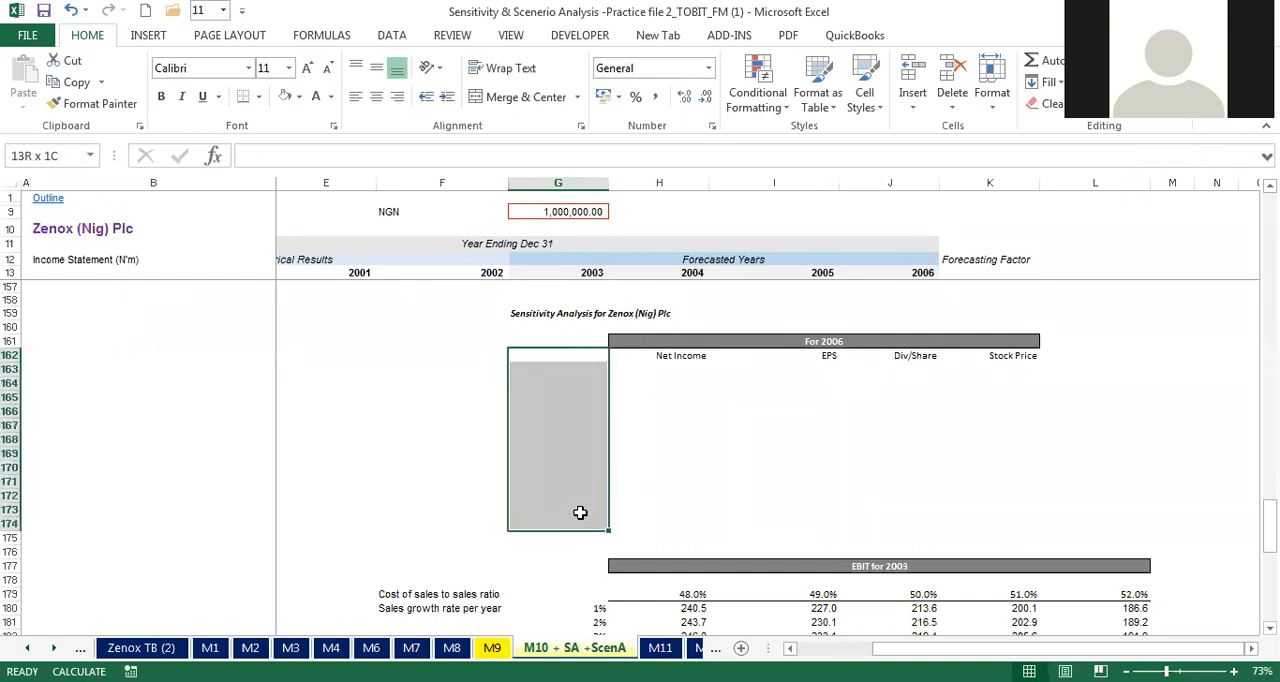
pyautogui.rightClick(574, 523)
pyautogui.click(636, 447)
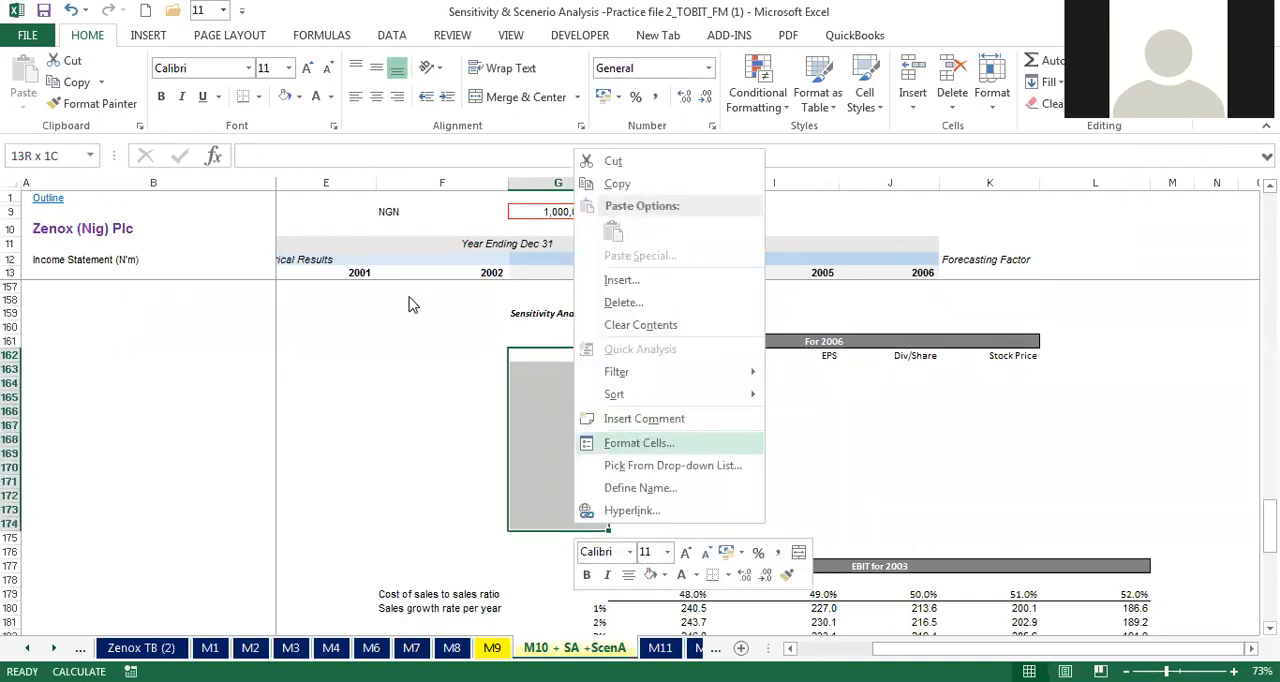
pyautogui.click(420, 310)
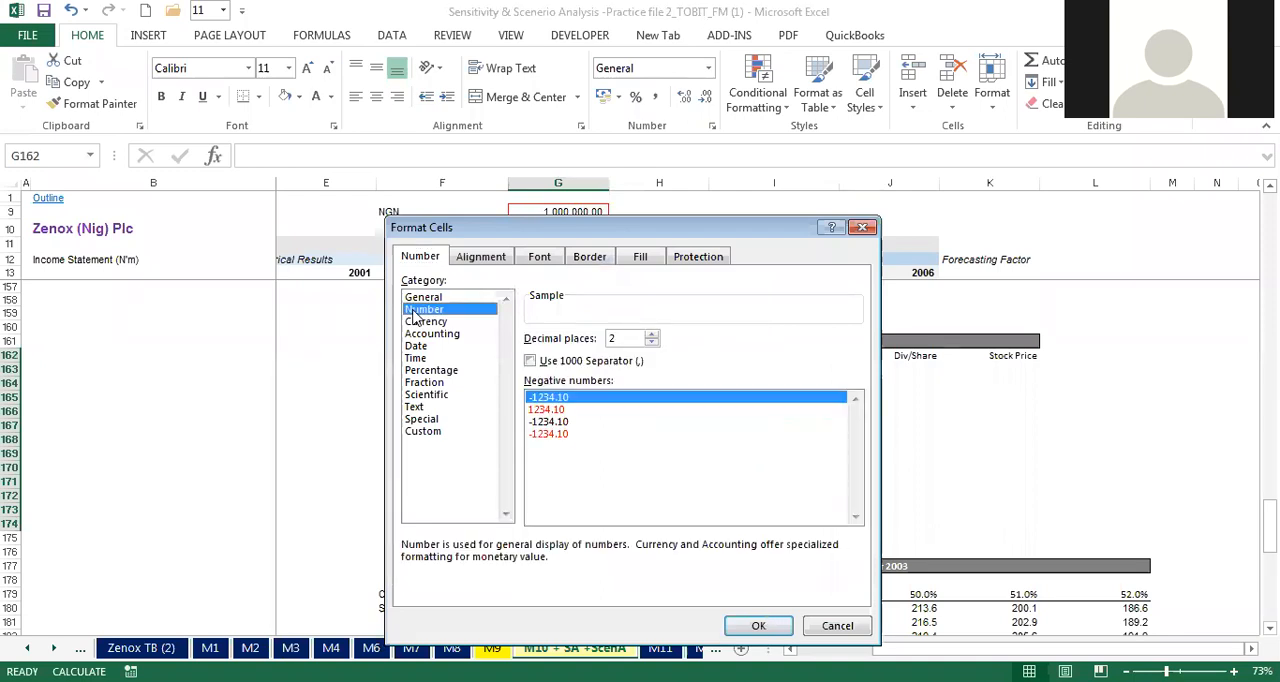
pyautogui.press('Return')
# Step: Test the number format by entering 4 in each of G162:G164, and clear these test entries
pyautogui.click(563, 355)
pyautogui.write('4')
pyautogui.press('Return')
pyautogui.write('4')
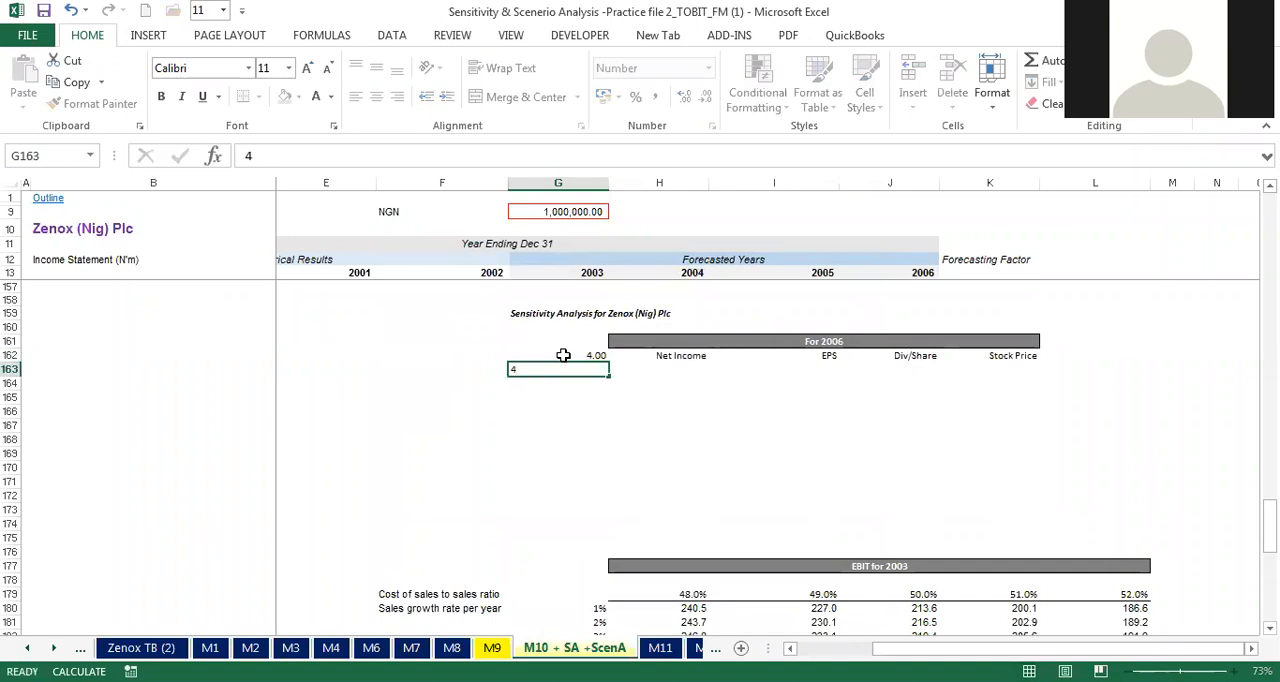
pyautogui.press('Return')
pyautogui.write('4')
pyautogui.press('Return')
pyautogui.moveTo(563, 355); pyautogui.dragTo(563, 388)
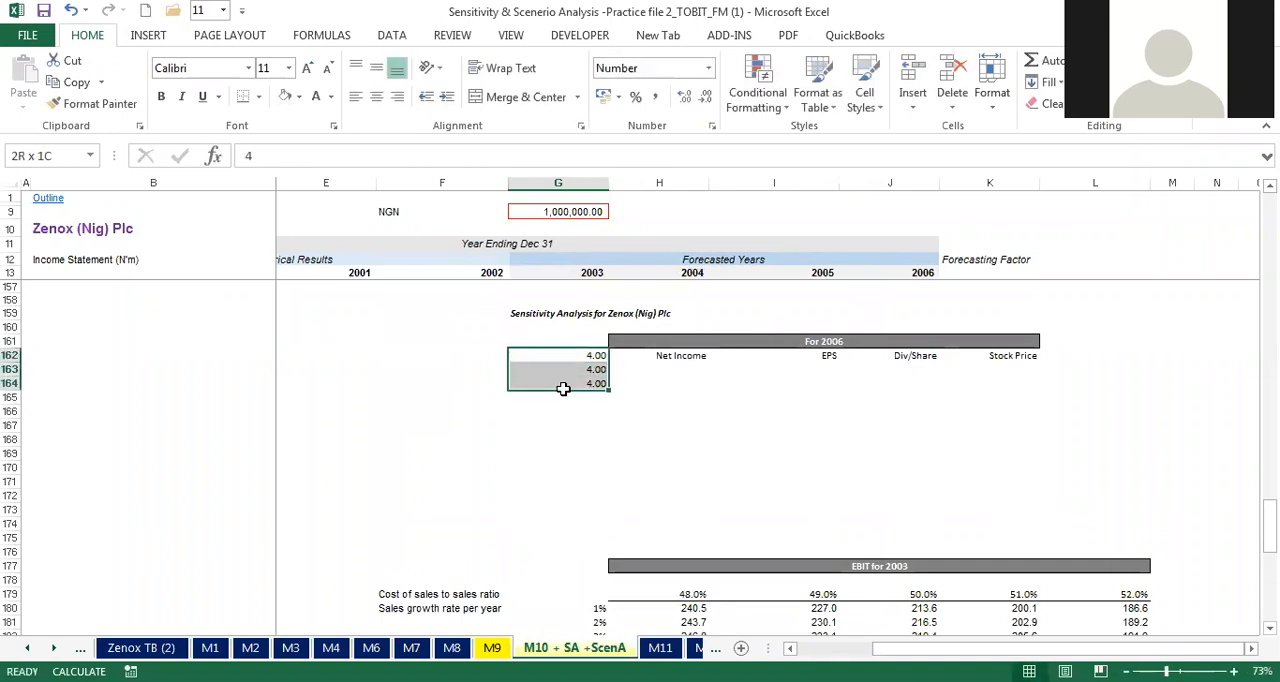
pyautogui.press('Delete')
pyautogui.click(765, 395)
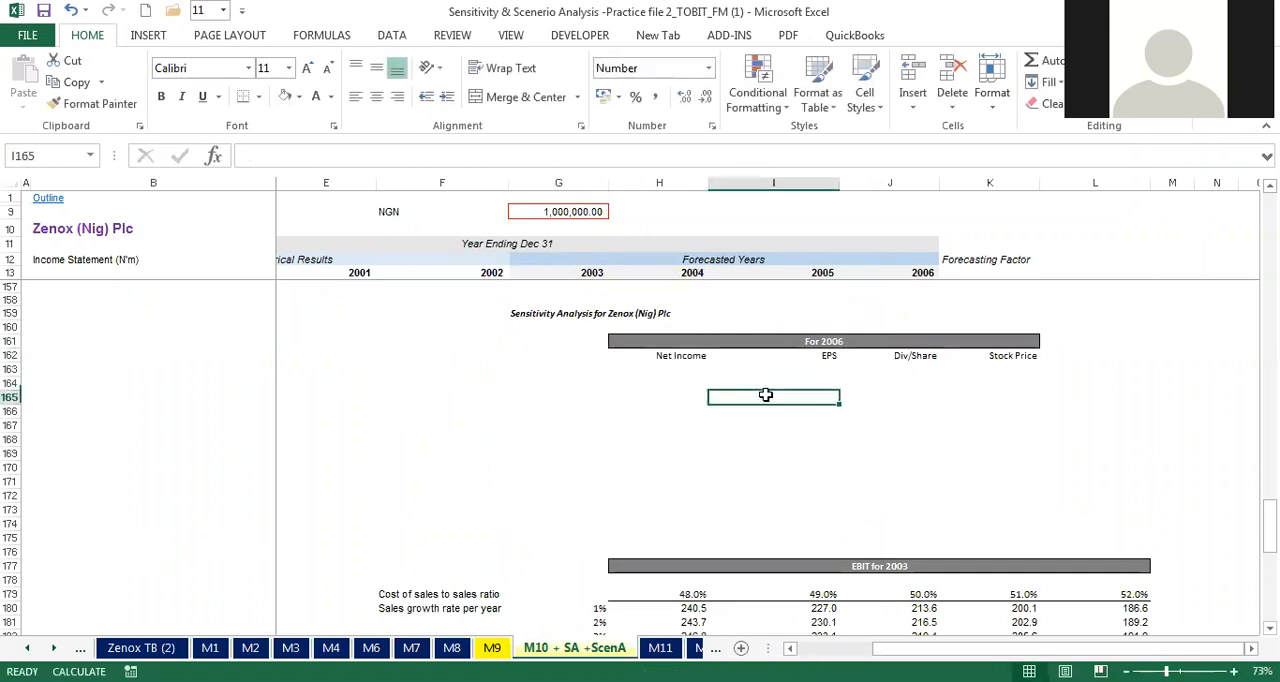
pyautogui.moveTo(582, 340); pyautogui.dragTo(1013, 524)
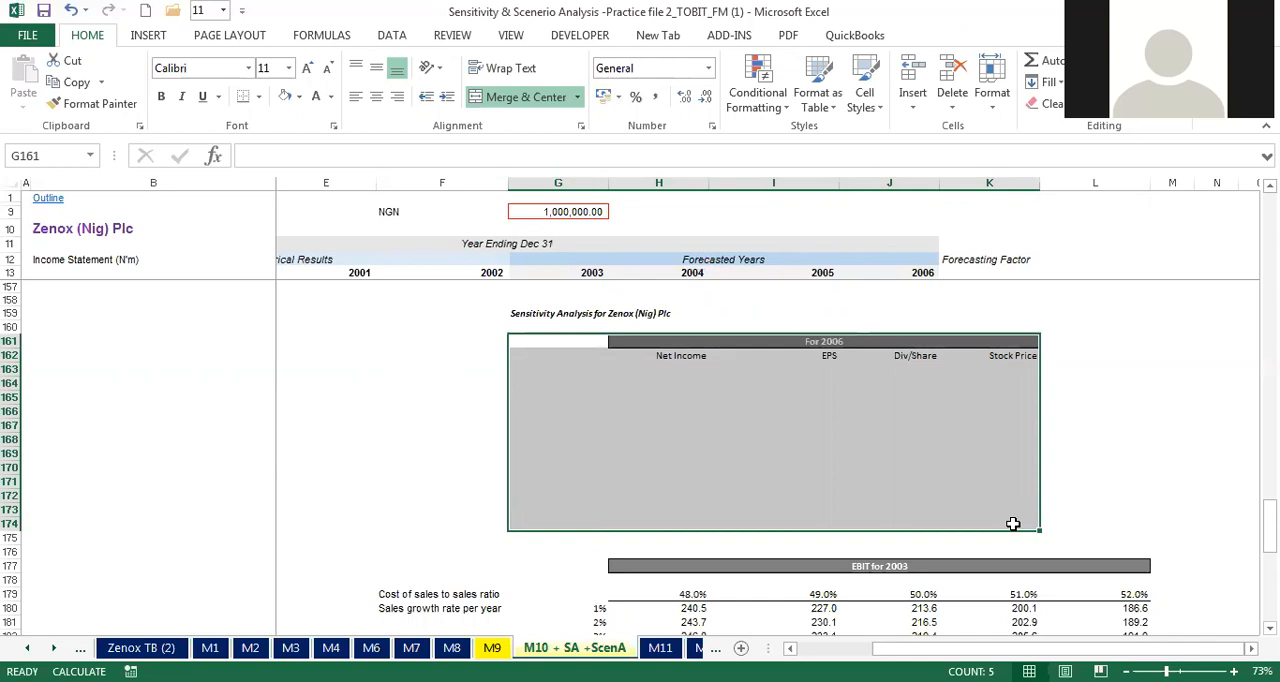
pyautogui.click(531, 339)
pyautogui.moveTo(531, 339); pyautogui.dragTo(982, 517)
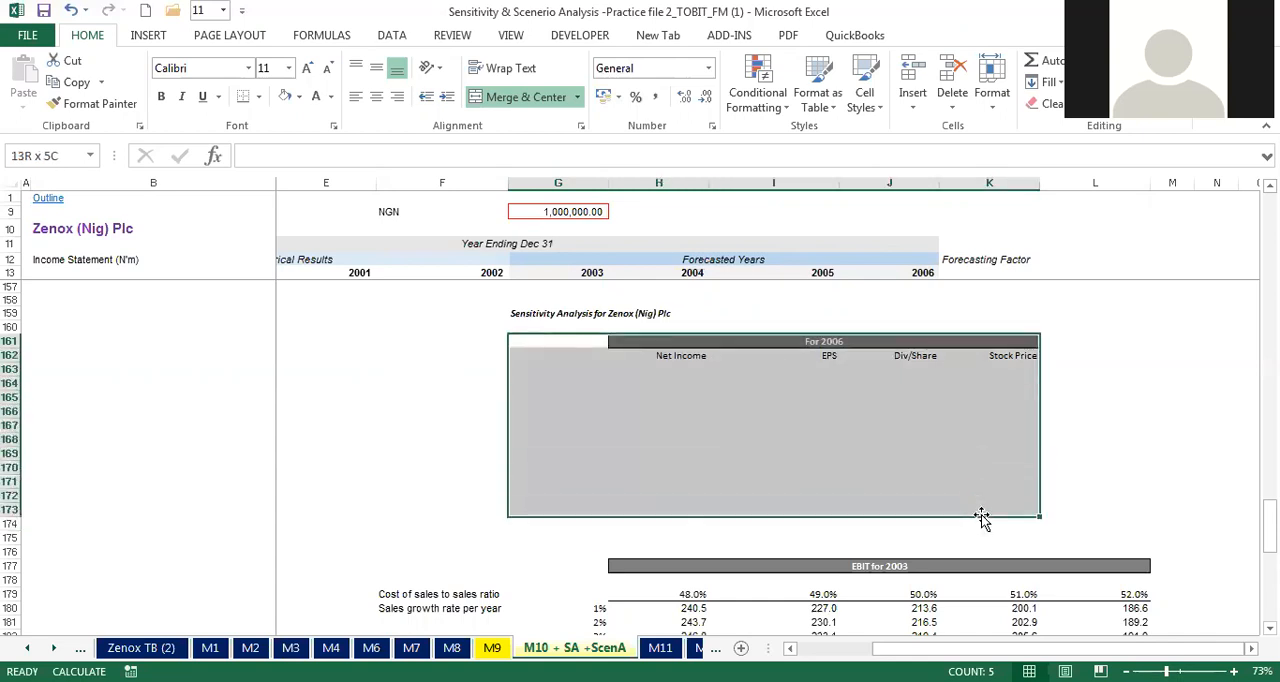
pyautogui.click(631, 446)
pyautogui.click(536, 428)
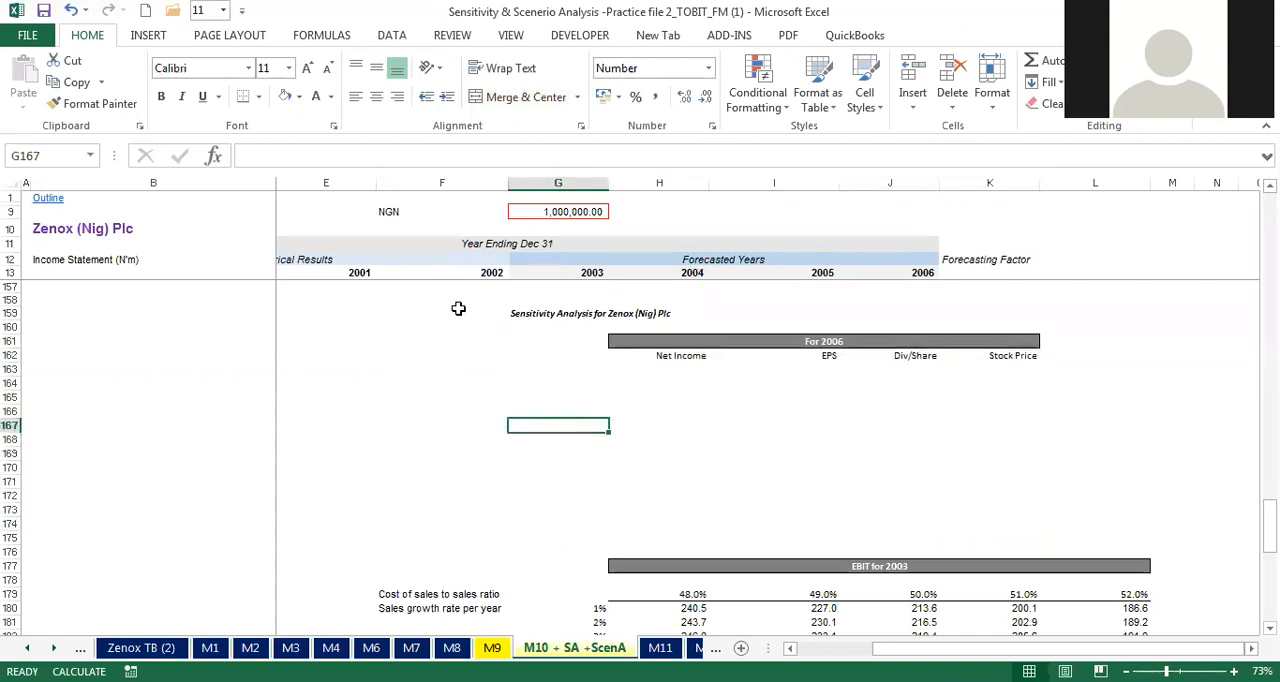
# Step: Show the sheet's gridlines to check the sensitivity table area, and hide them again
pyautogui.click(14, 182)
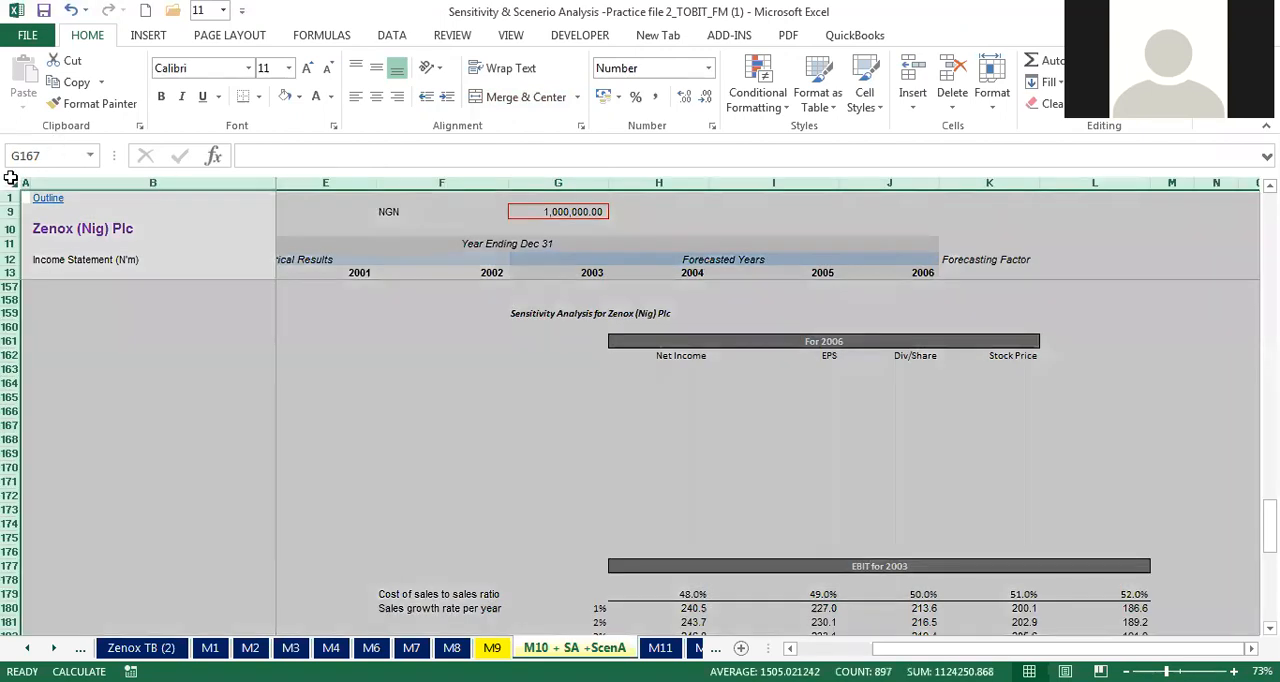
pyautogui.click(511, 35)
pyautogui.click(205, 97)
pyautogui.click(410, 366)
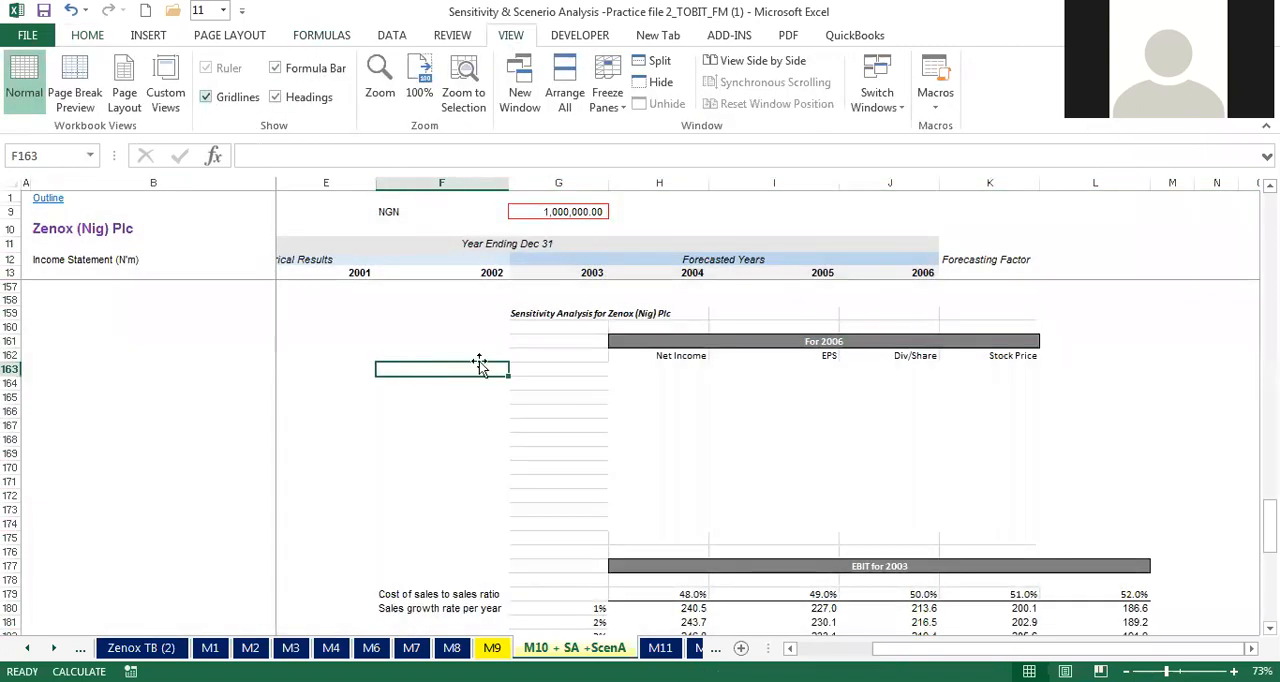
pyautogui.moveTo(120, 366)
pyautogui.mouseDown()
pyautogui.moveTo(194, 357)
pyautogui.moveTo(114, 297)
pyautogui.moveTo(130, 357)
pyautogui.mouseUp()
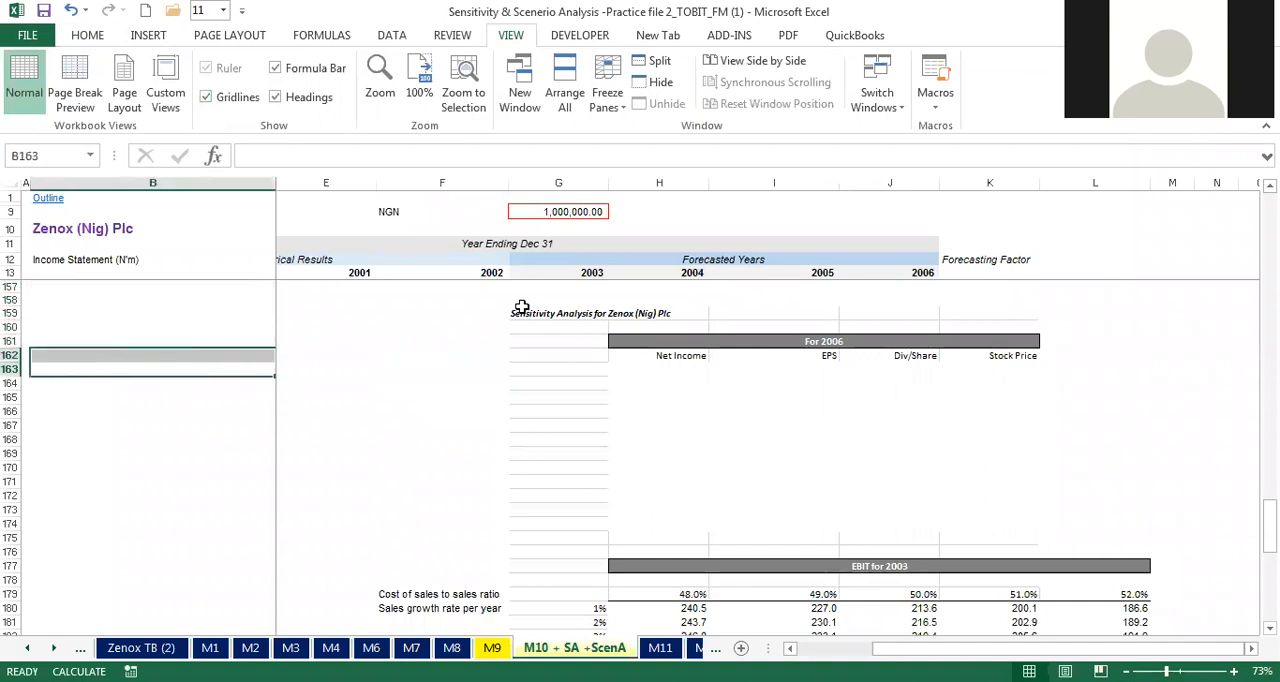
pyautogui.moveTo(521, 310); pyautogui.dragTo(1100, 483)
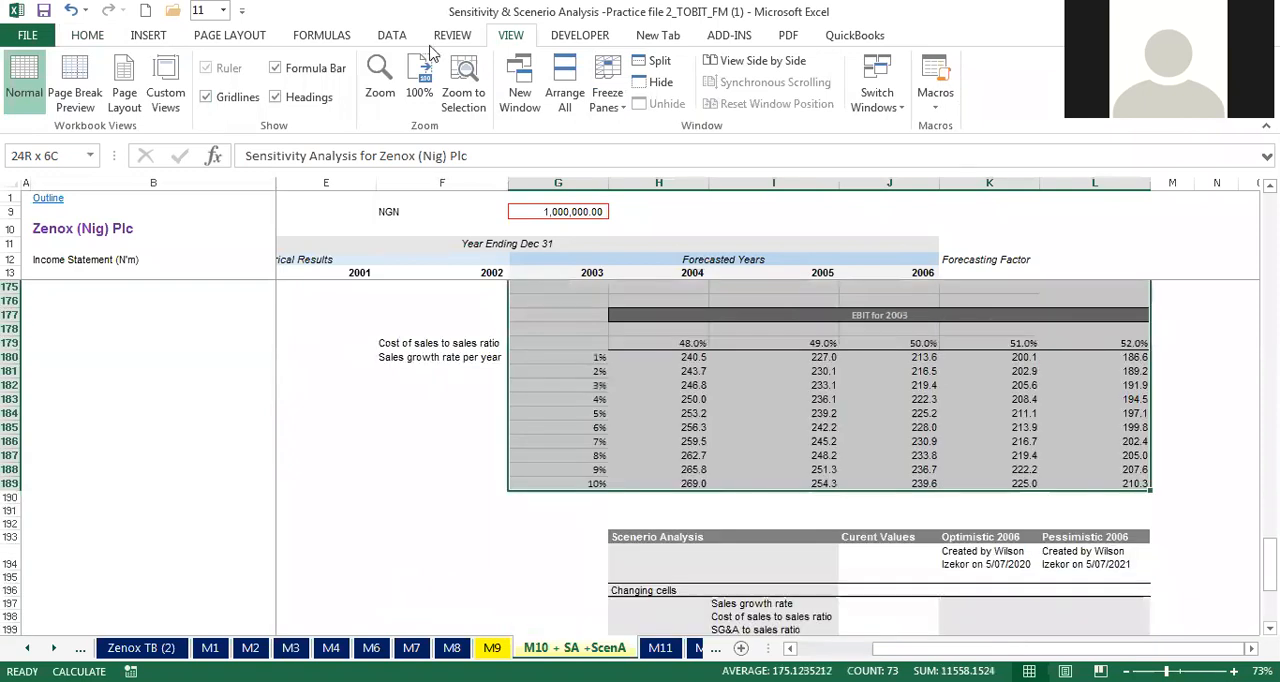
pyautogui.click(205, 97)
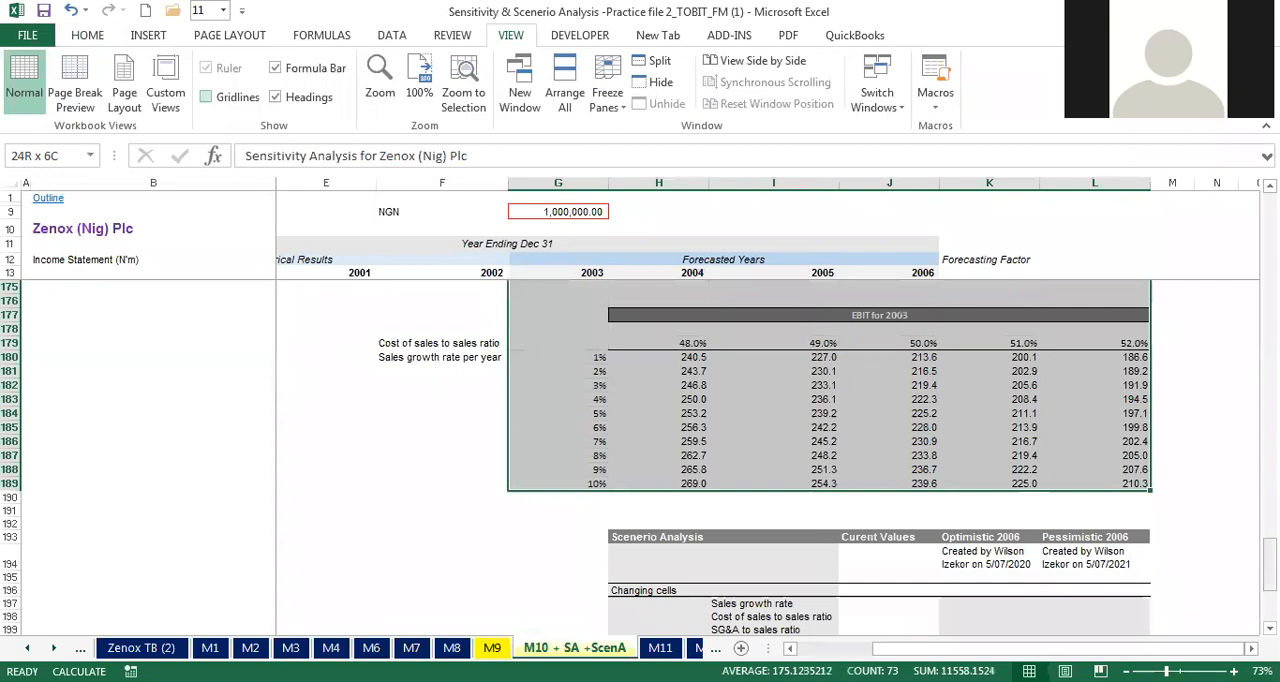
# Step: Format the input rate cells G162:G175 as Percentage with two decimal places
pyautogui.scroll(8, 524, 501)
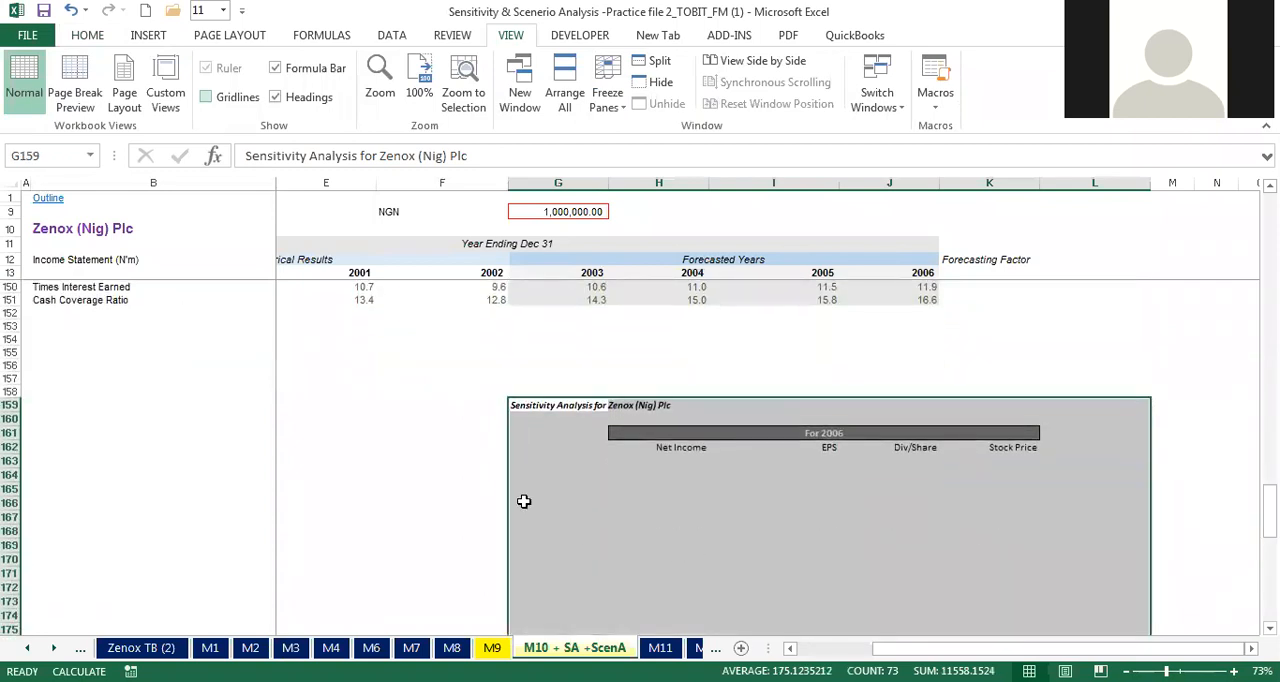
pyautogui.moveTo(569, 449); pyautogui.dragTo(570, 623)
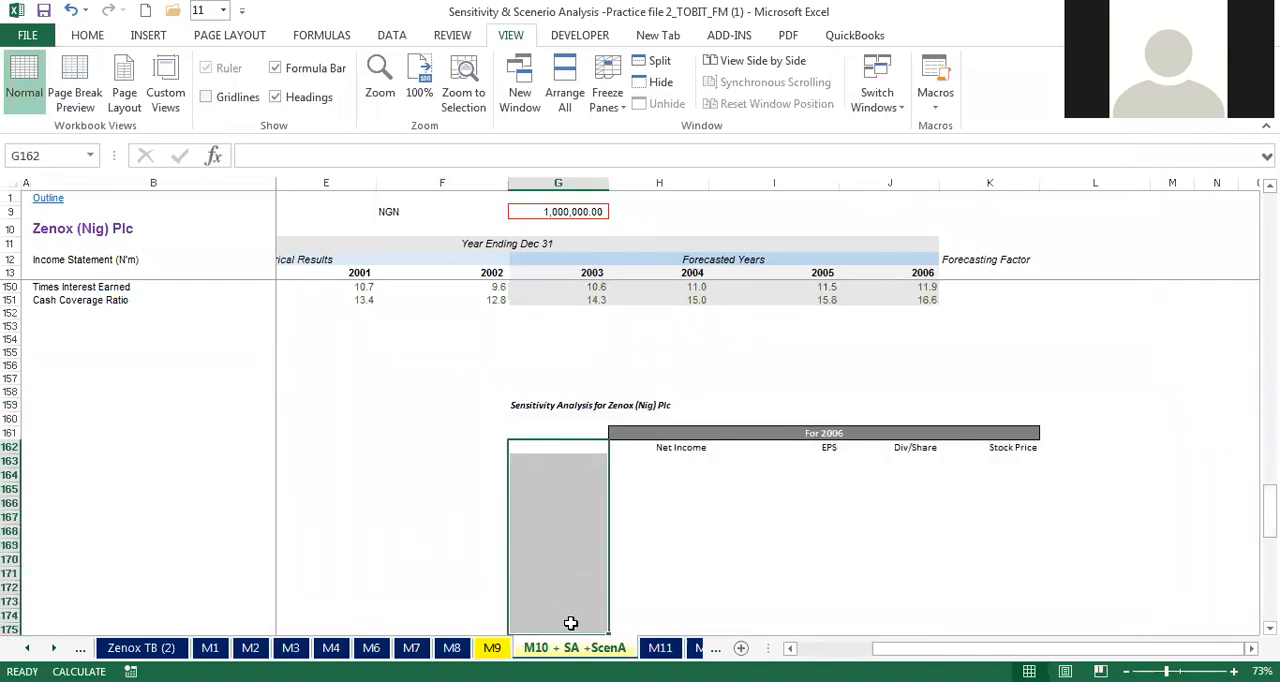
pyautogui.rightClick(570, 623)
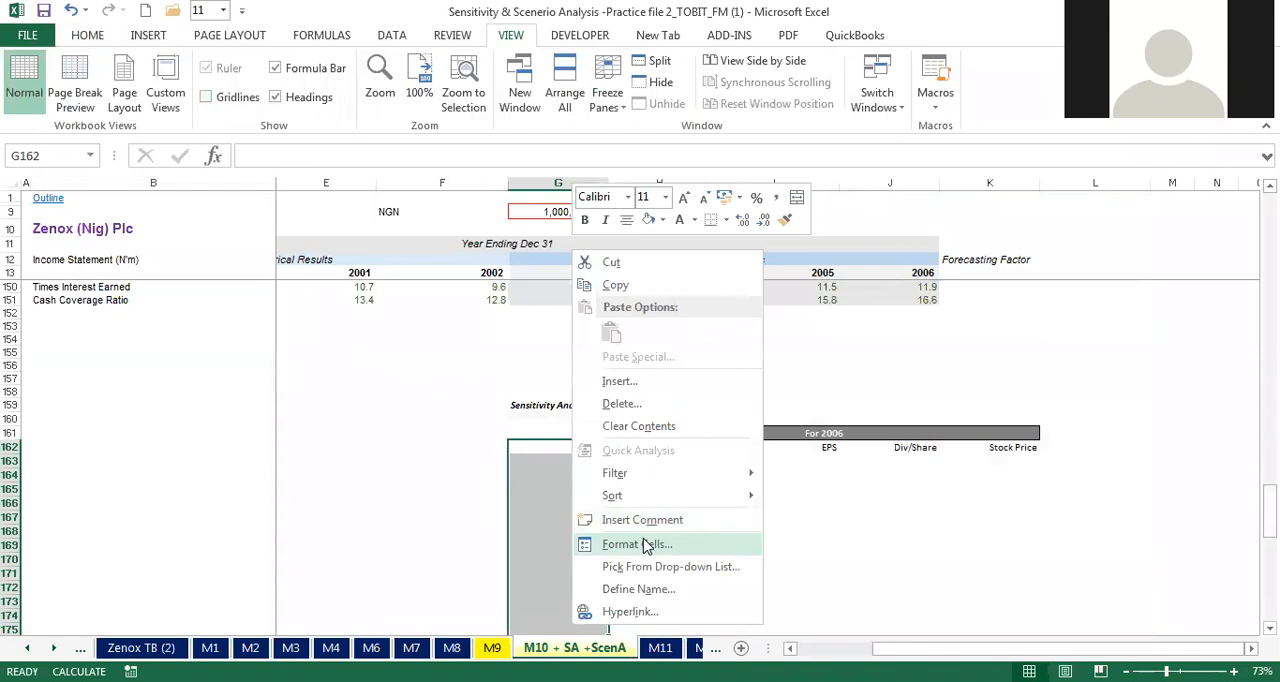
pyautogui.click(646, 545)
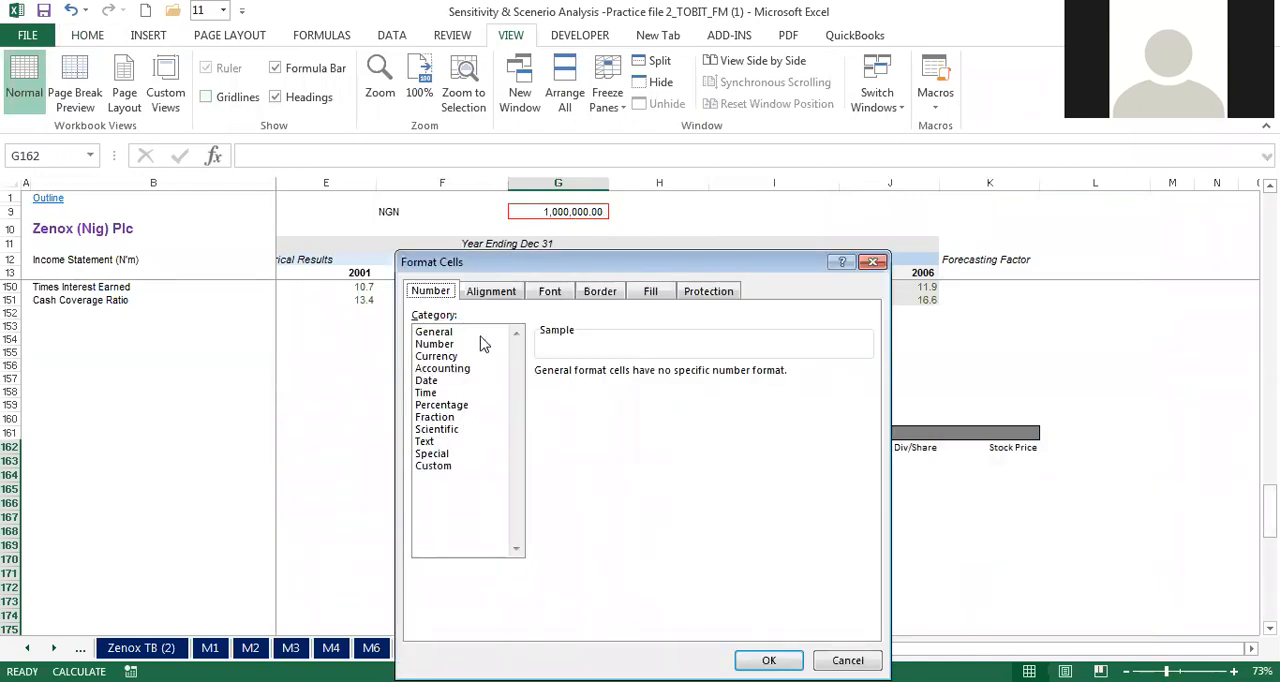
pyautogui.click(444, 406)
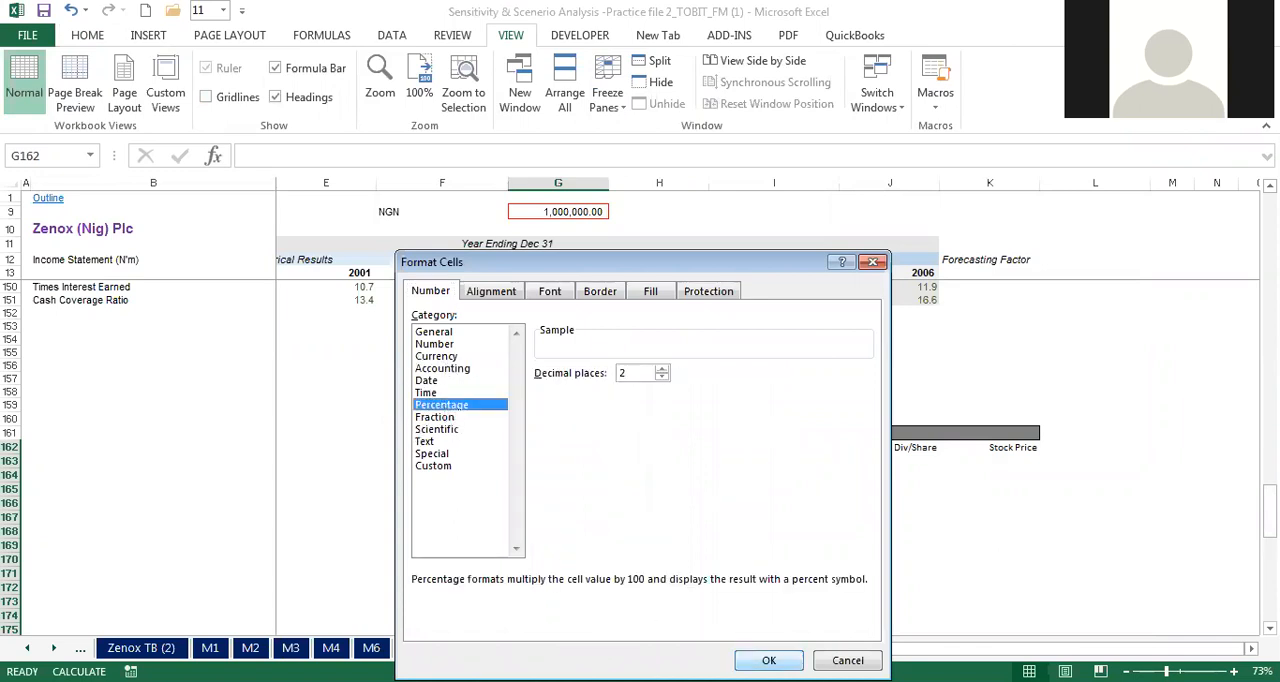
pyautogui.click(769, 660)
pyautogui.click(660, 503)
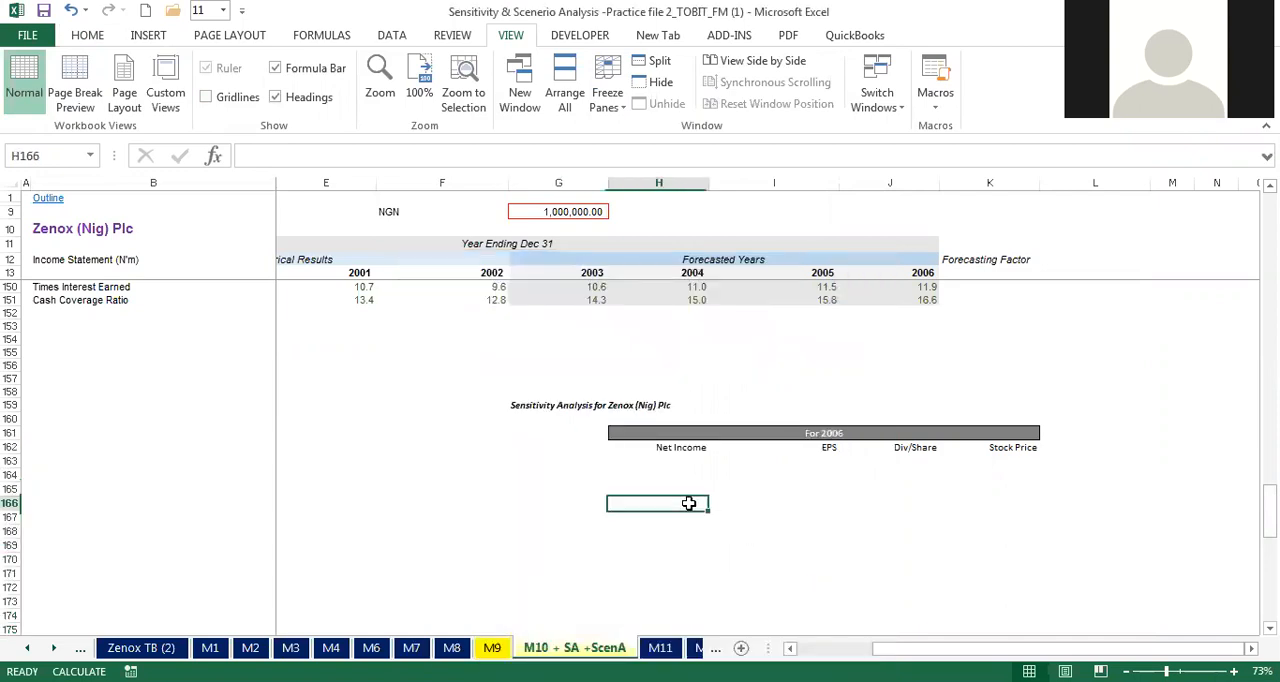
# Step: Enter 1% in G163 and 2% in G164, and fill the series down to 10% in G172
pyautogui.click(584, 462)
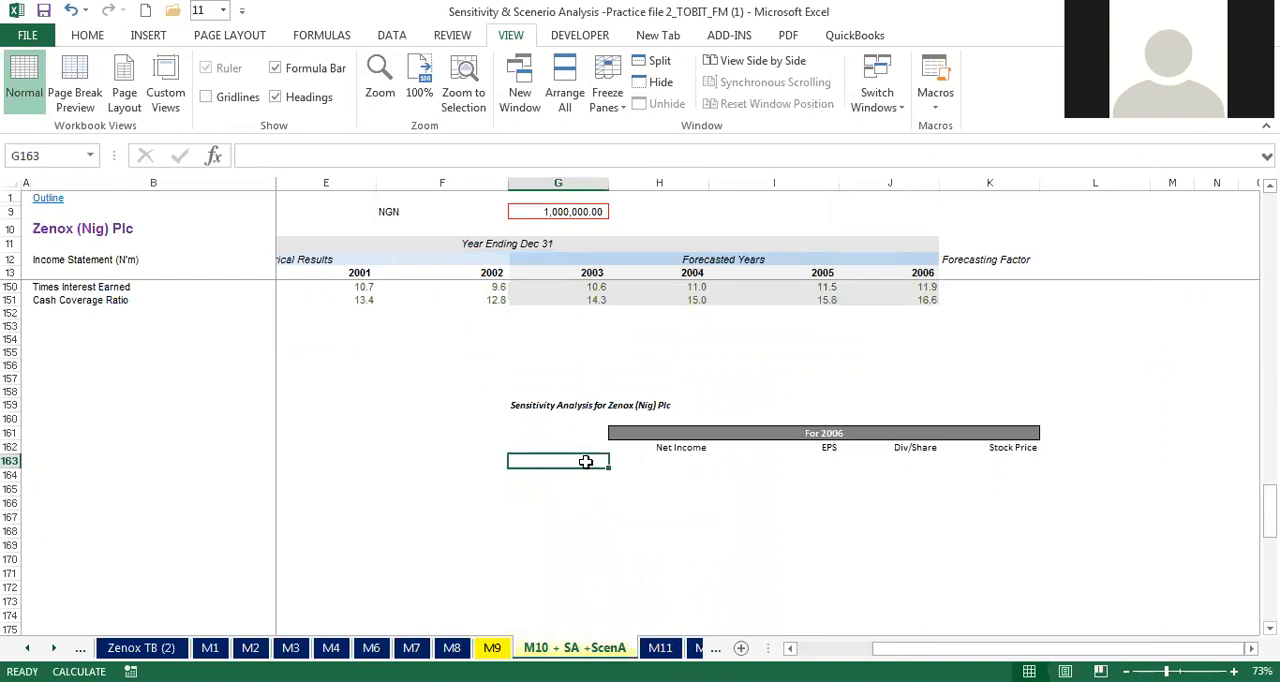
pyautogui.write('1%')
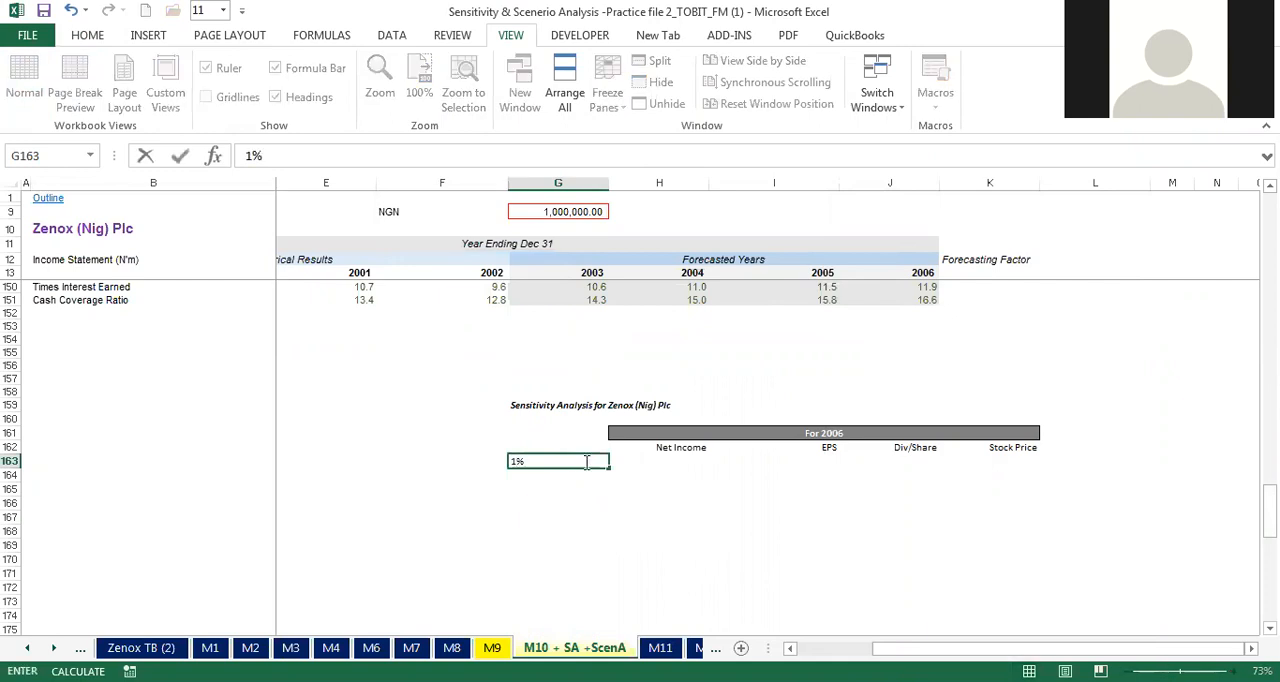
pyautogui.press('Return')
pyautogui.write('2%')
pyautogui.press('Return')
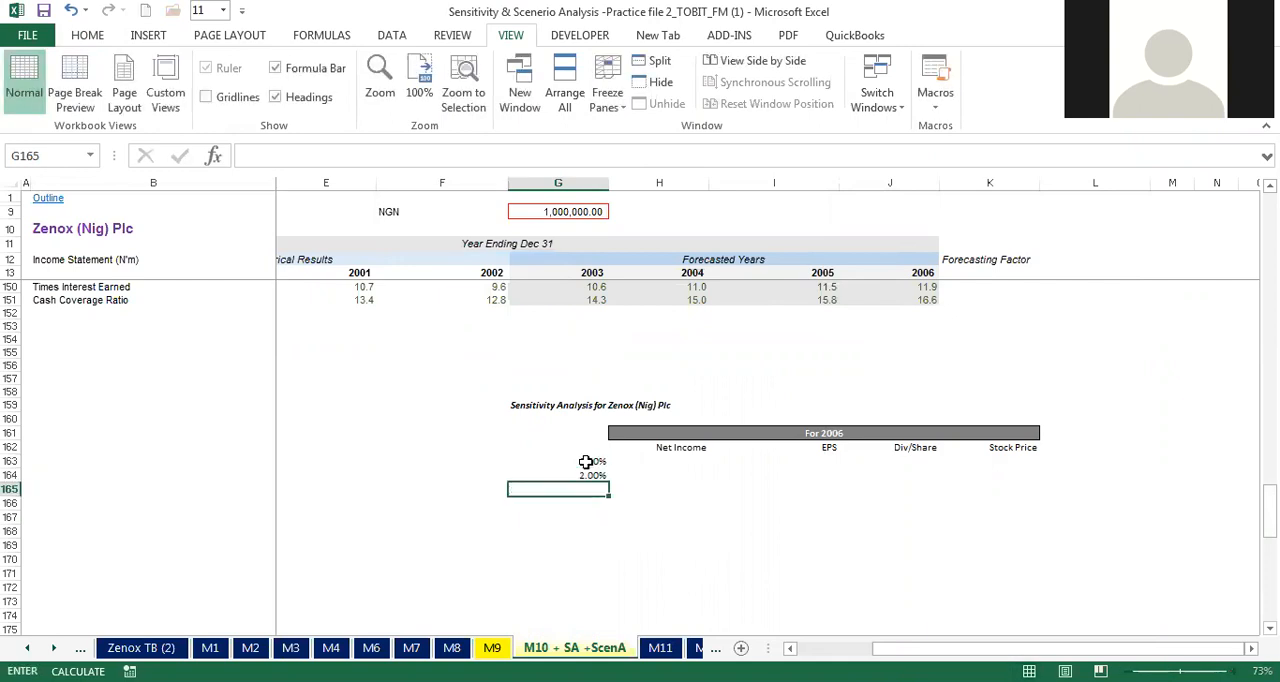
pyautogui.click(590, 462)
pyautogui.moveTo(595, 468); pyautogui.dragTo(615, 596)
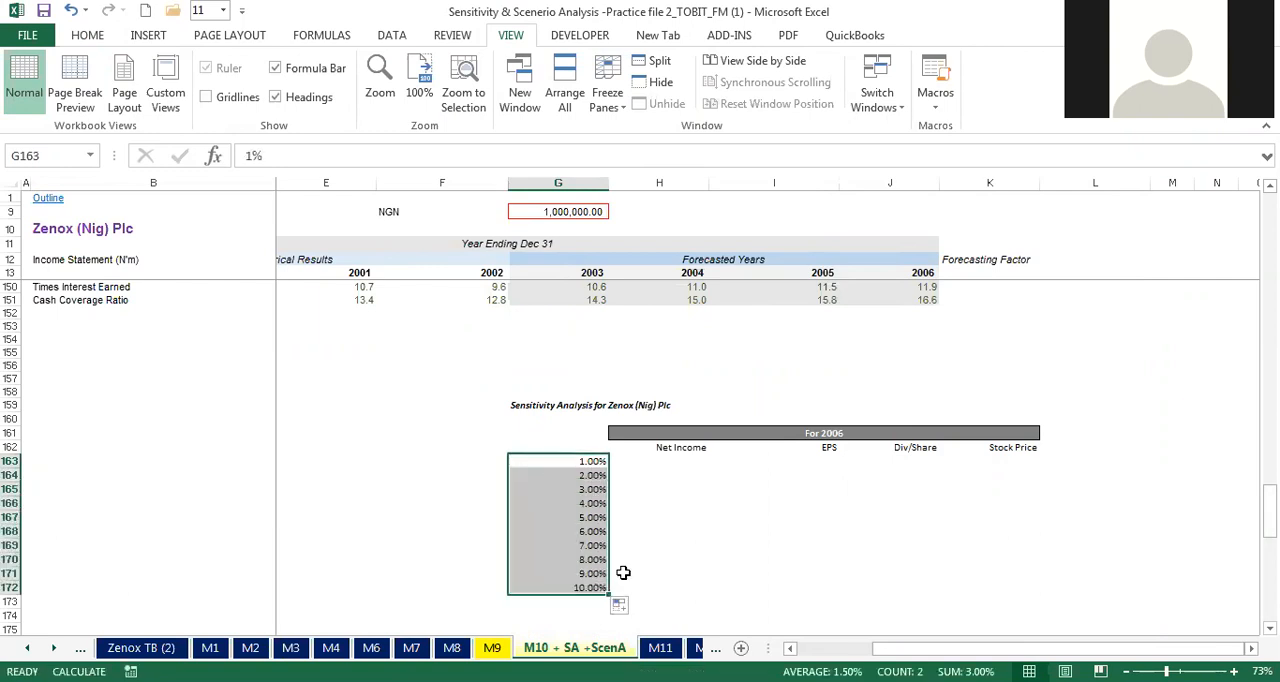
# Step: Reduce the rates in G163:G172 to one decimal place
pyautogui.click(84, 38)
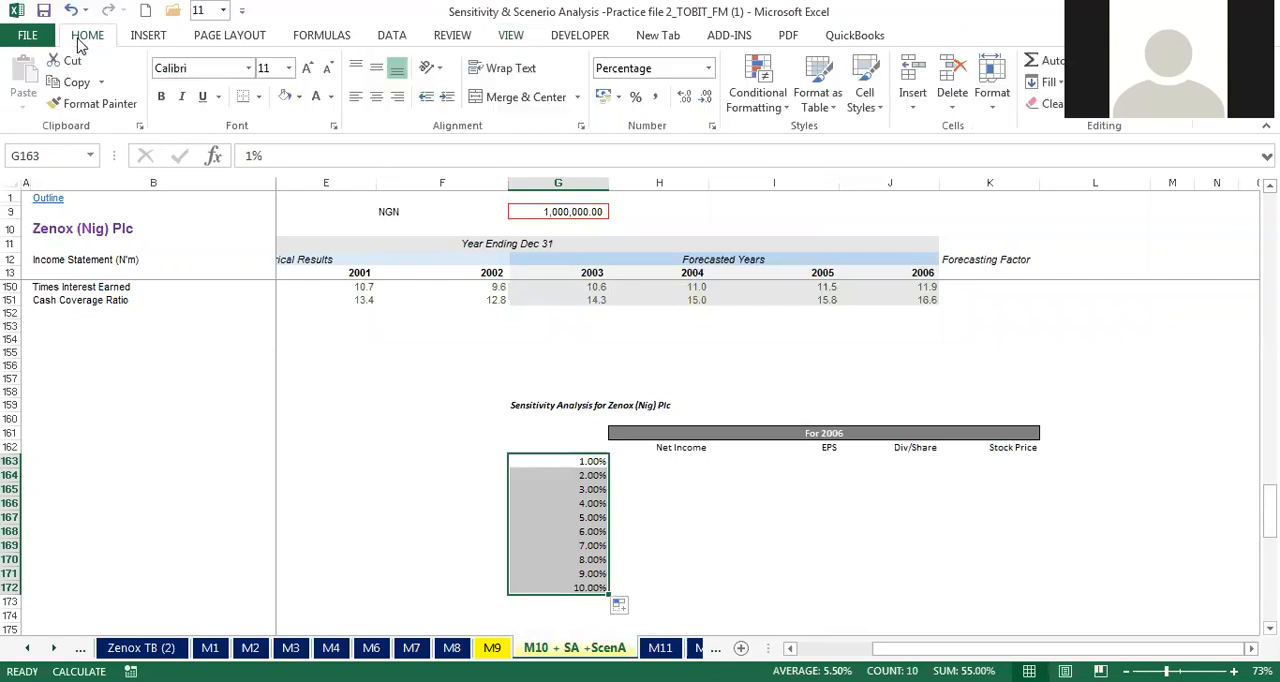
pyautogui.click(707, 102)
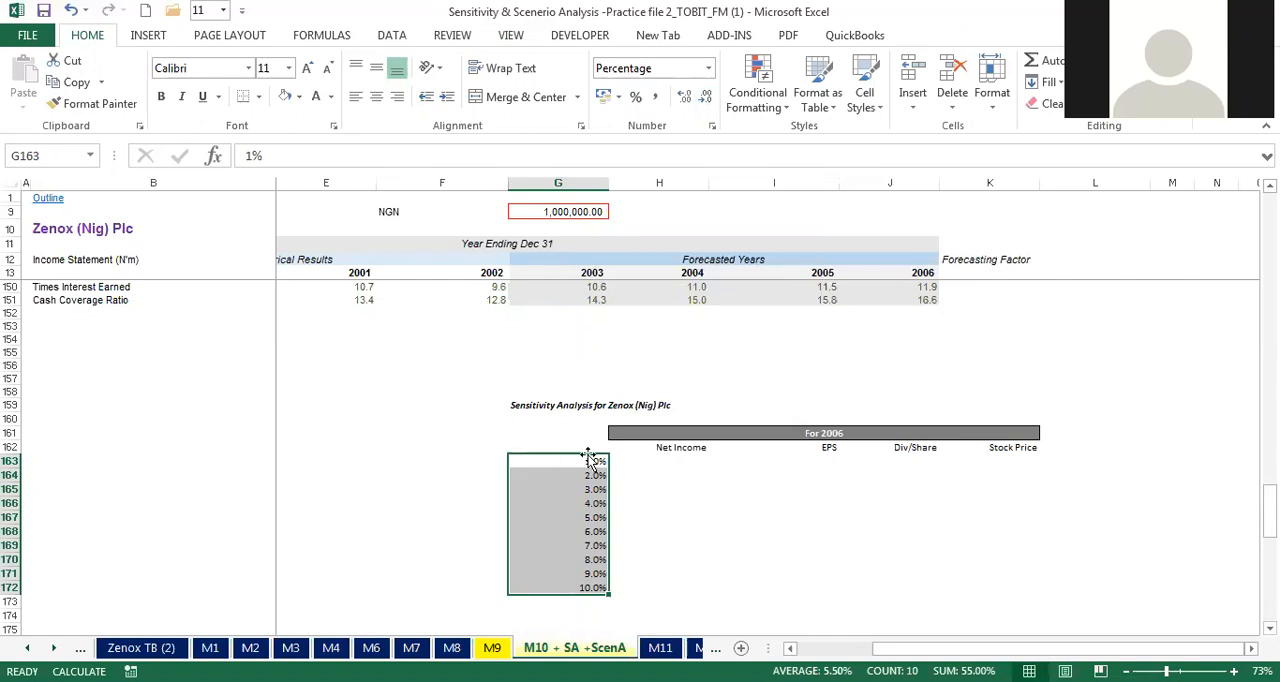
pyautogui.click(625, 460)
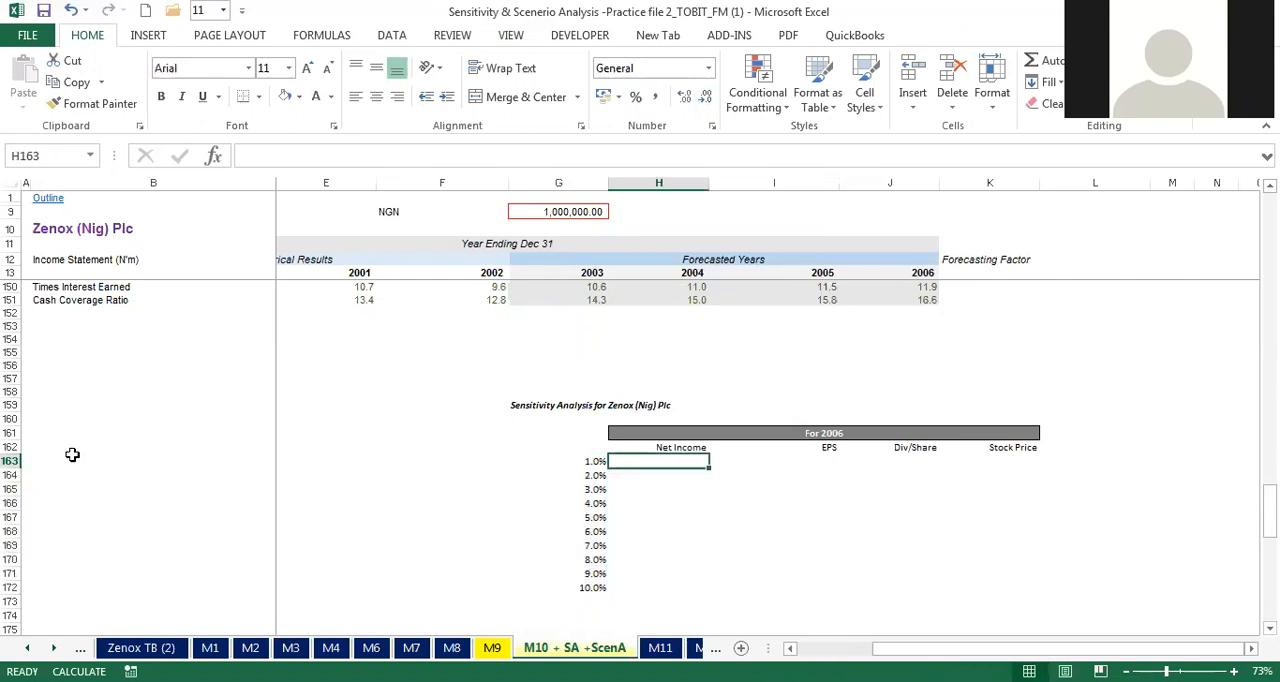
pyautogui.click(10, 447)
pyautogui.rightClick(14, 447)
pyautogui.click(665, 474)
pyautogui.click(668, 471)
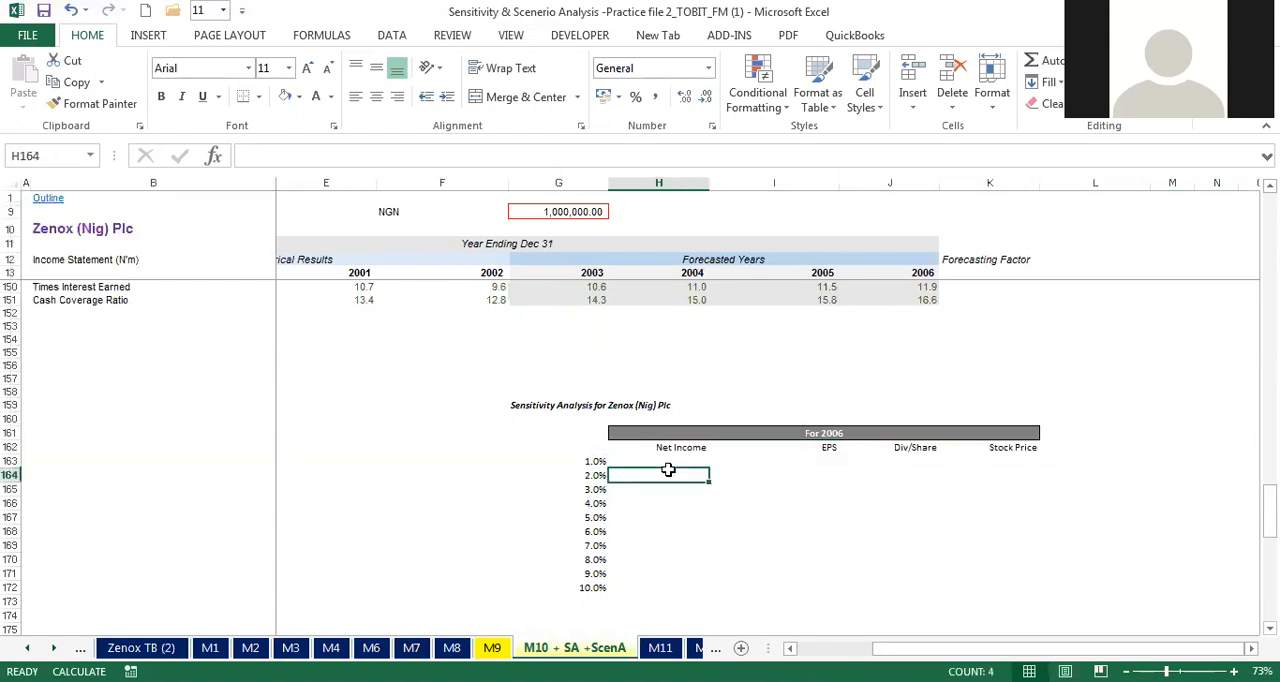
# Step: Insert a blank row at row 163, between the result headings and the 1.0% input rate
pyautogui.click(10, 461)
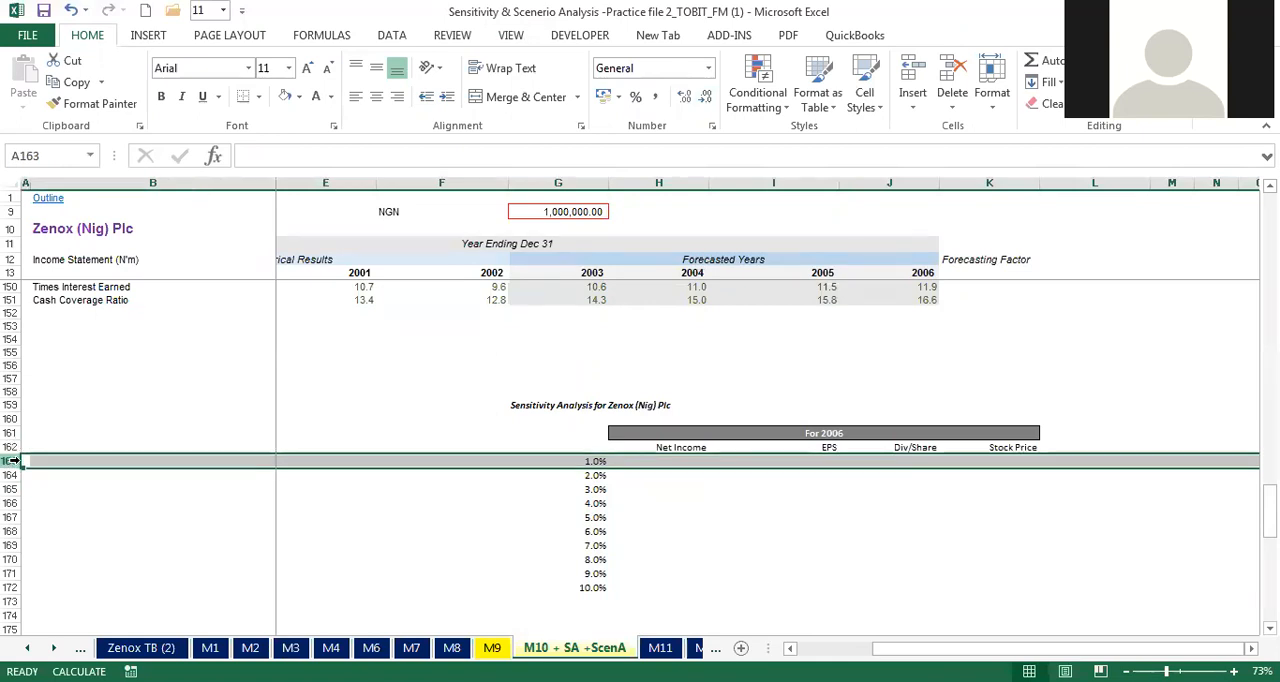
pyautogui.rightClick(14, 461)
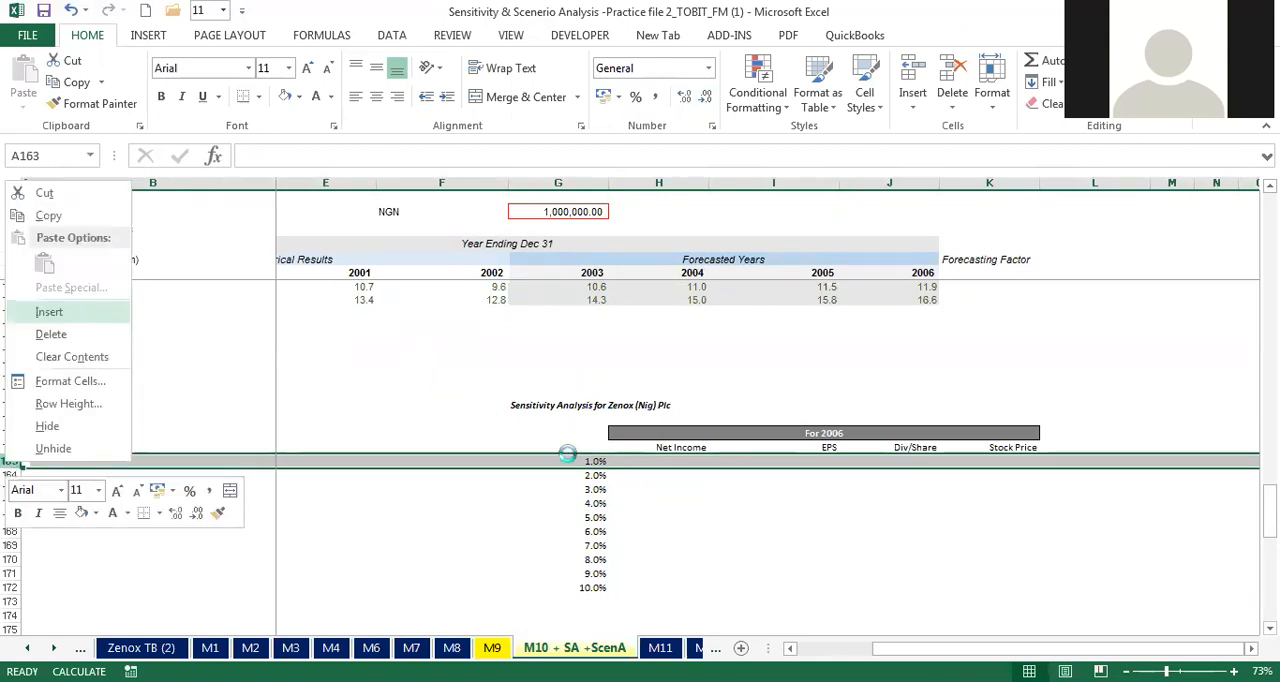
pyautogui.click(78, 316)
# Step: Link H163 under Net Income to the 2006 net income in the income statement with =J30
pyautogui.click(679, 460)
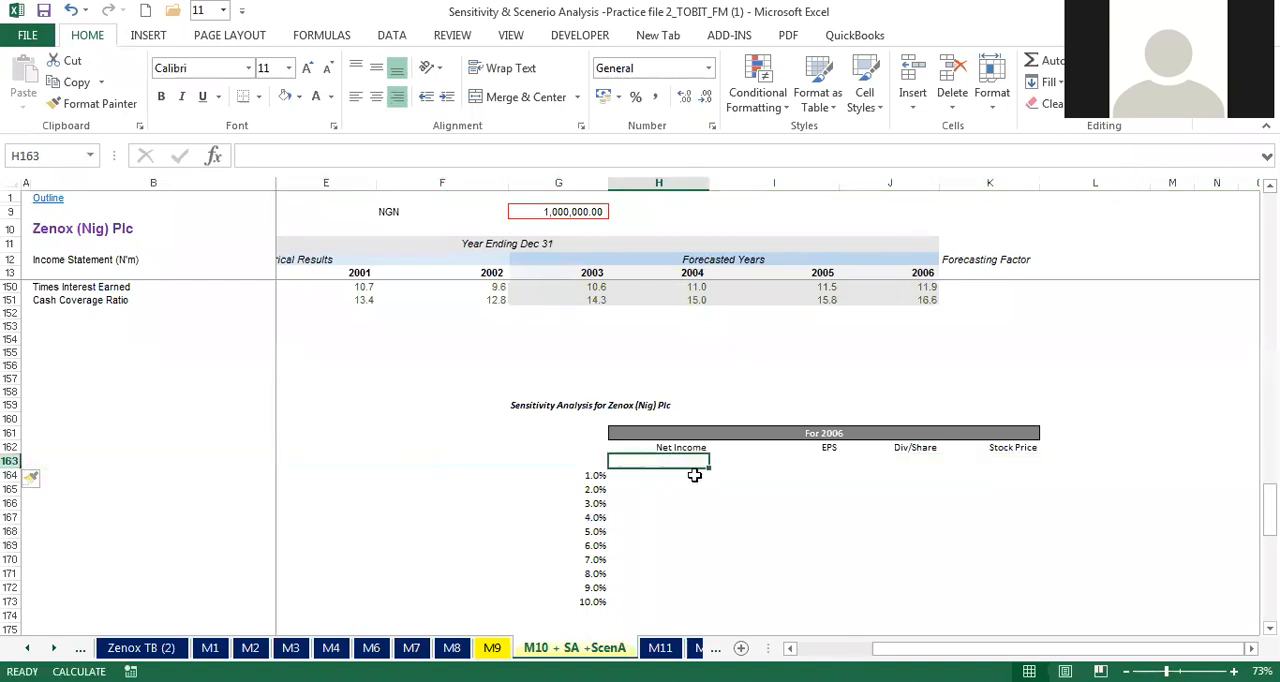
pyautogui.write('=')
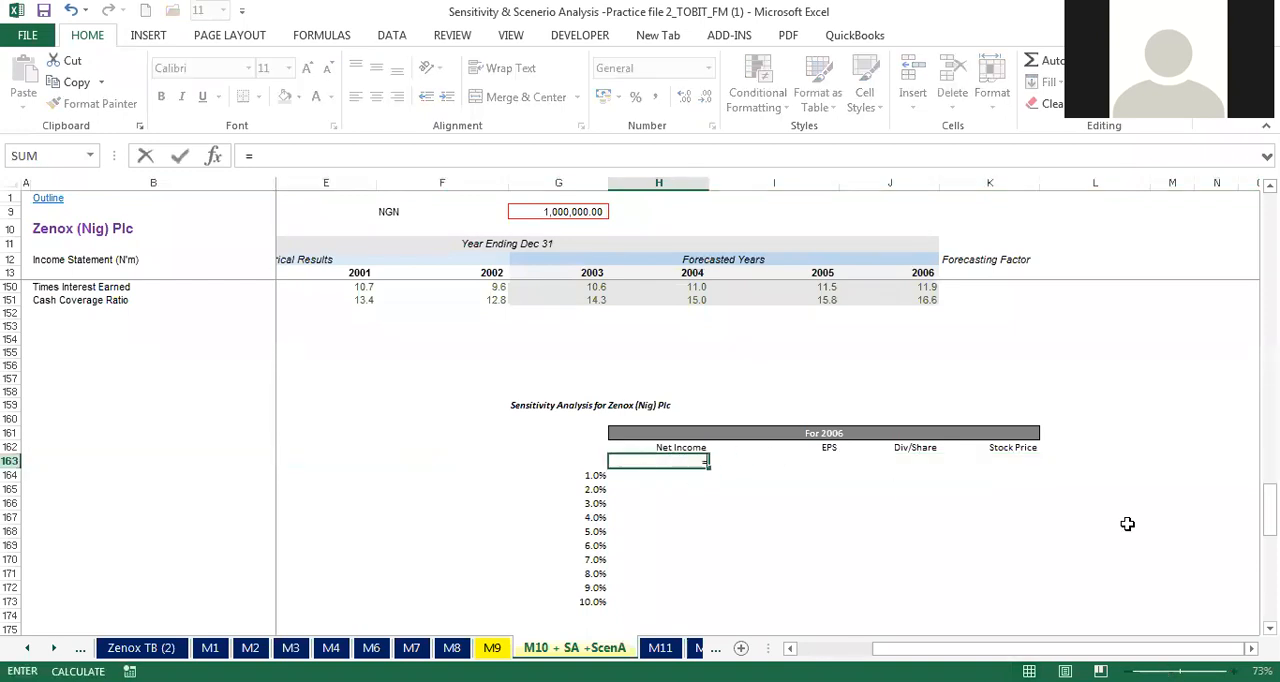
pyautogui.press('Escape')
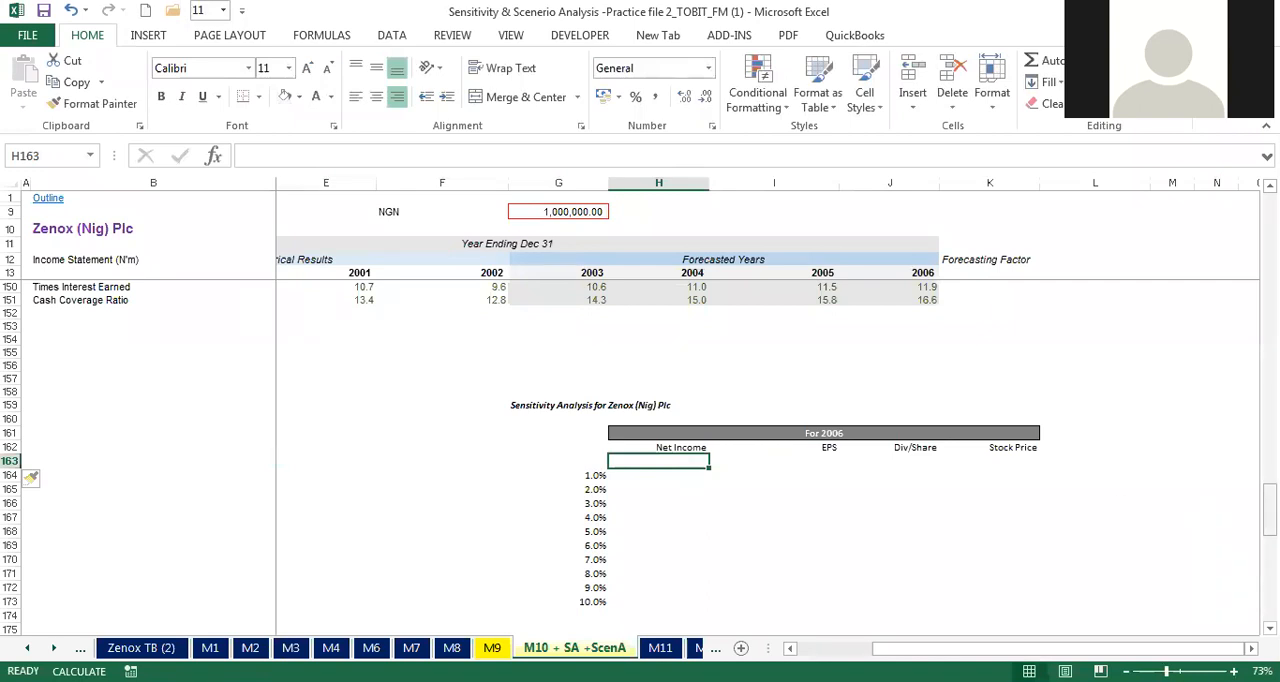
pyautogui.moveTo(1269, 500)
pyautogui.mouseDown()
pyautogui.moveTo(1269, 580)
pyautogui.moveTo(1269, 338)
pyautogui.moveTo(1269, 500)
pyautogui.mouseUp()
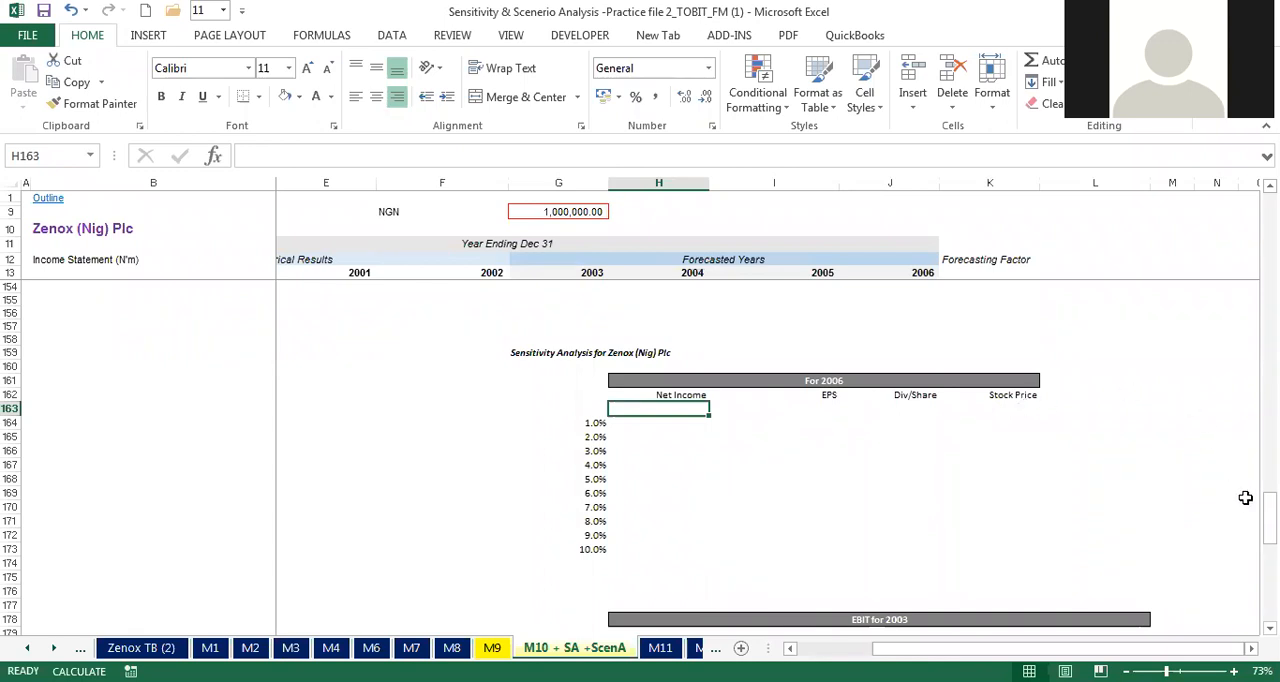
pyautogui.moveTo(1268, 505); pyautogui.dragTo(1233, 517)
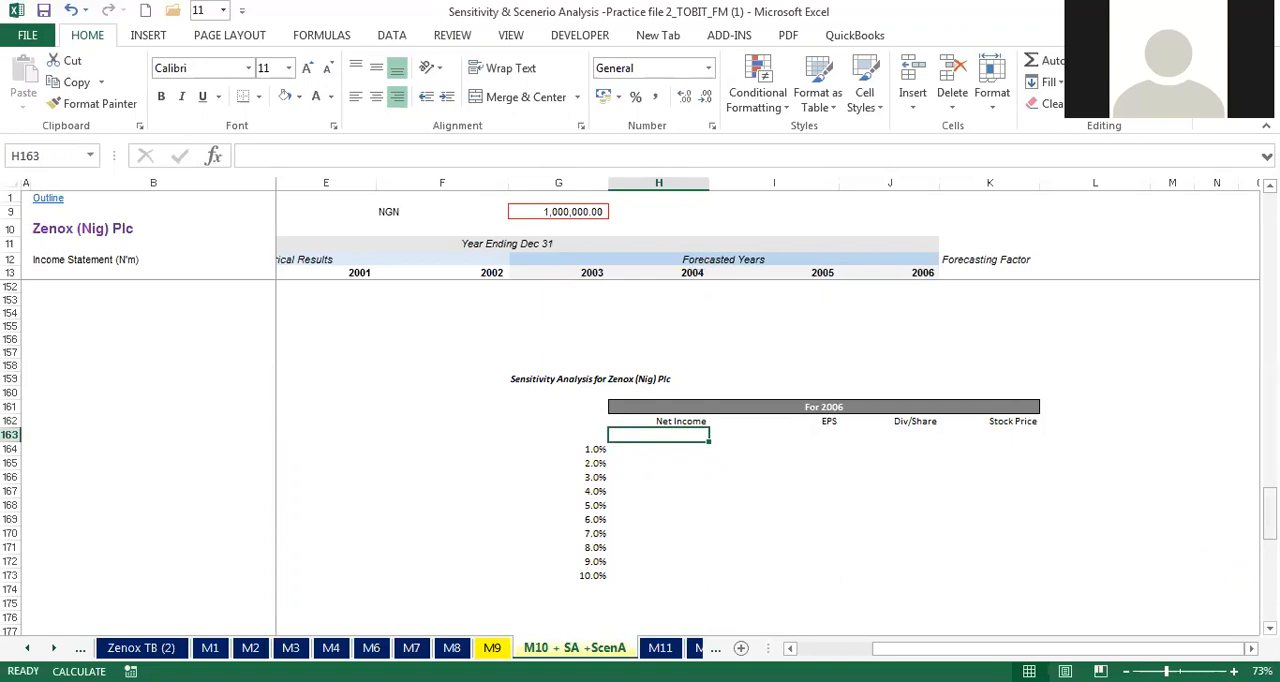
pyautogui.write('=')
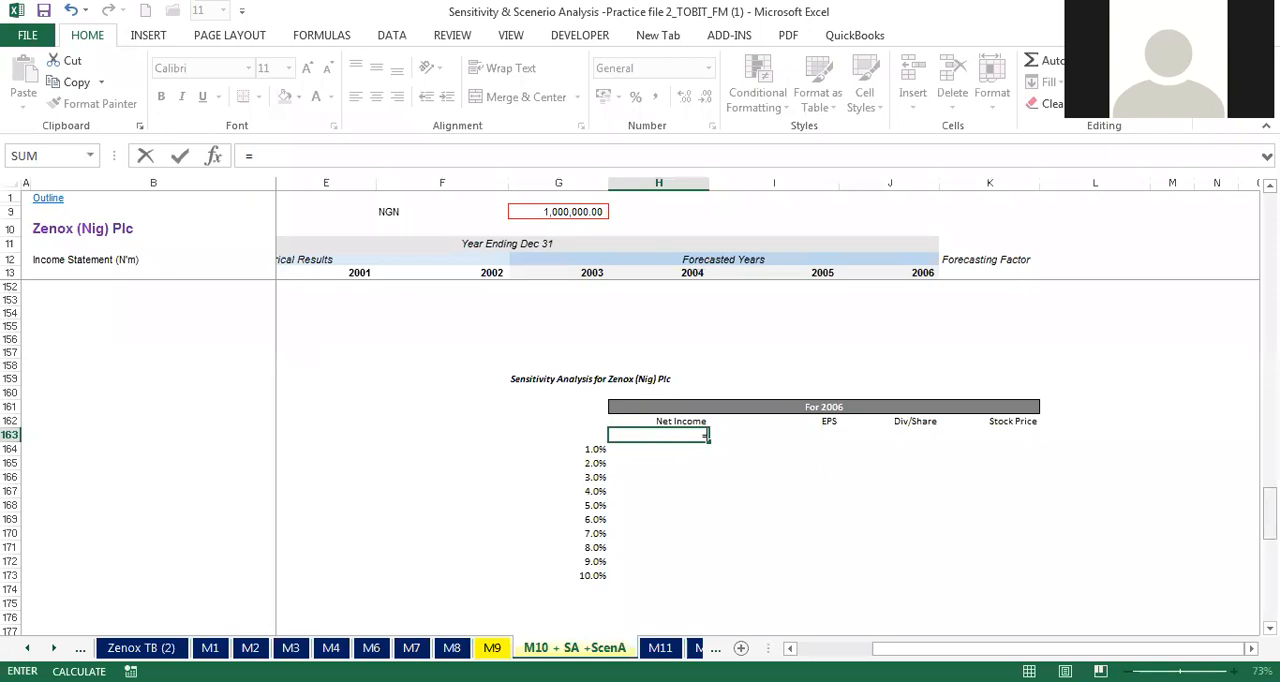
pyautogui.moveTo(1270, 522); pyautogui.dragTo(1270, 229)
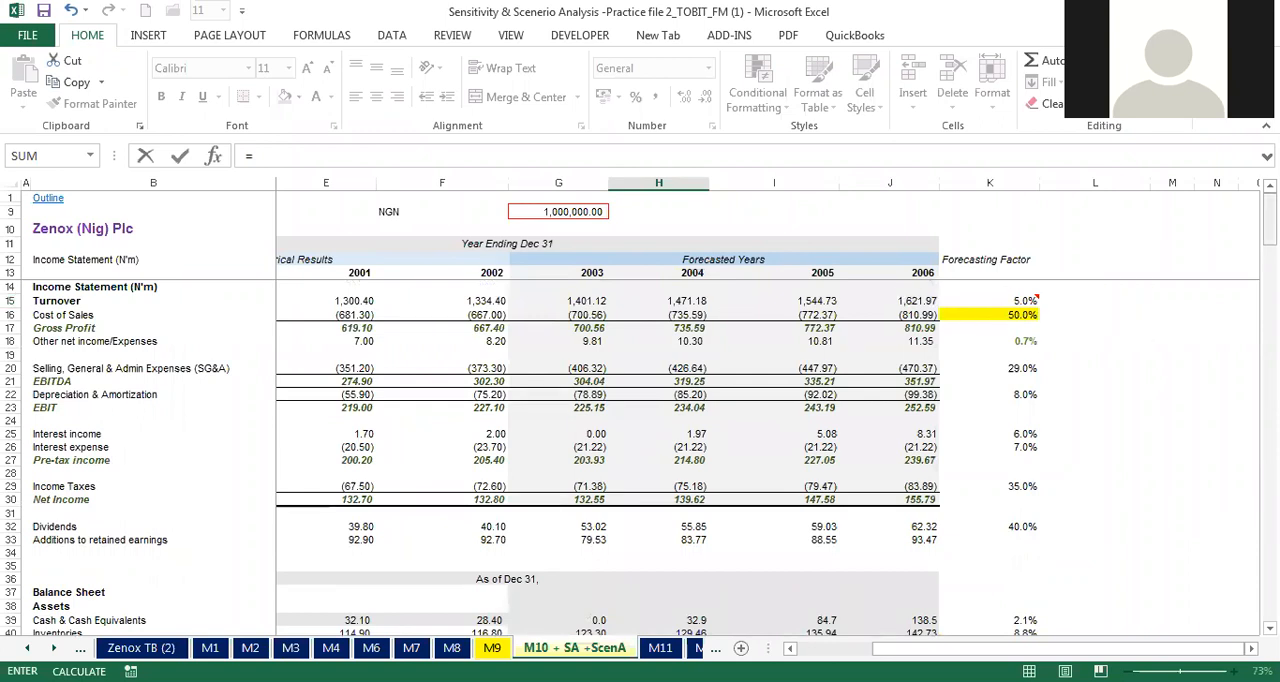
pyautogui.moveTo(1270, 229)
pyautogui.mouseDown()
pyautogui.moveTo(1270, 553)
pyautogui.moveTo(1270, 226)
pyautogui.mouseUp()
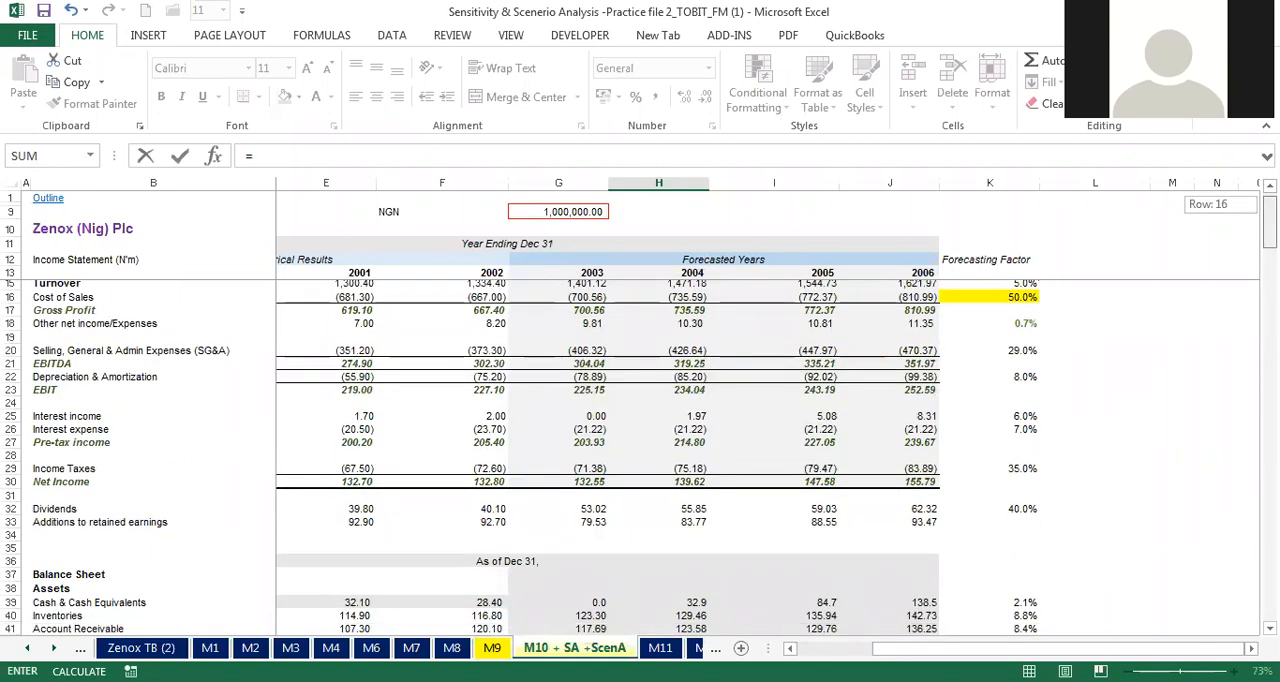
pyautogui.click(914, 485)
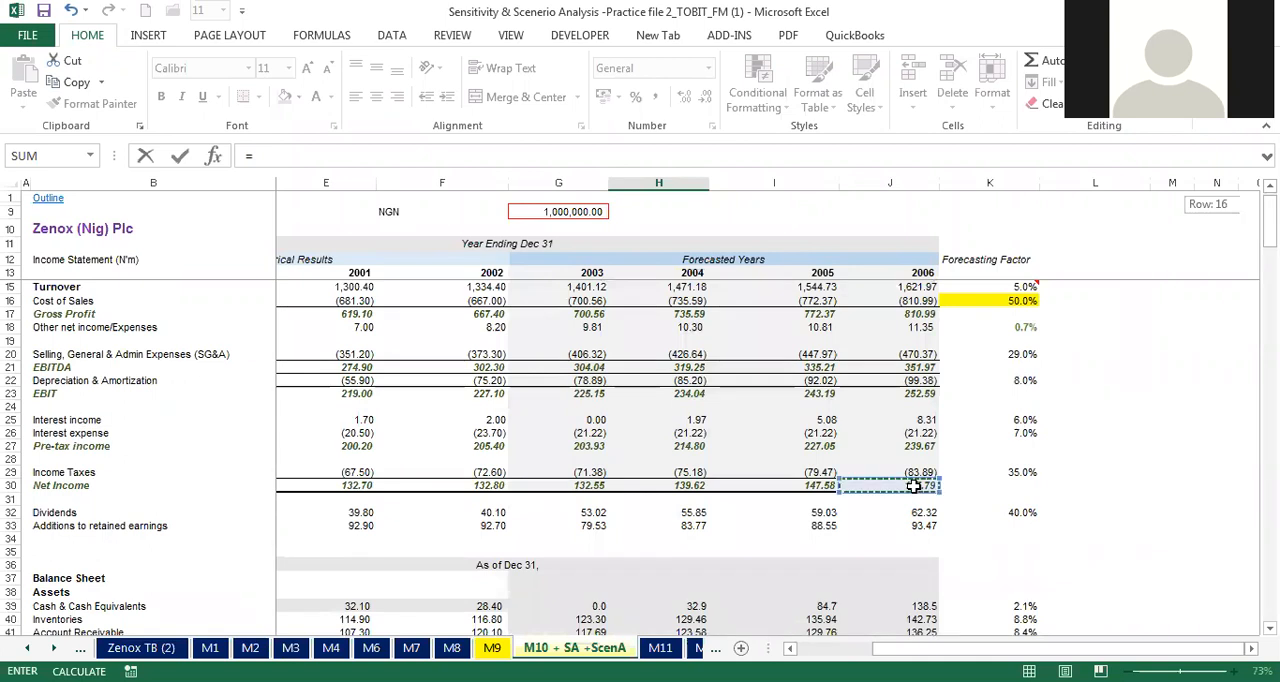
pyautogui.press('Return')
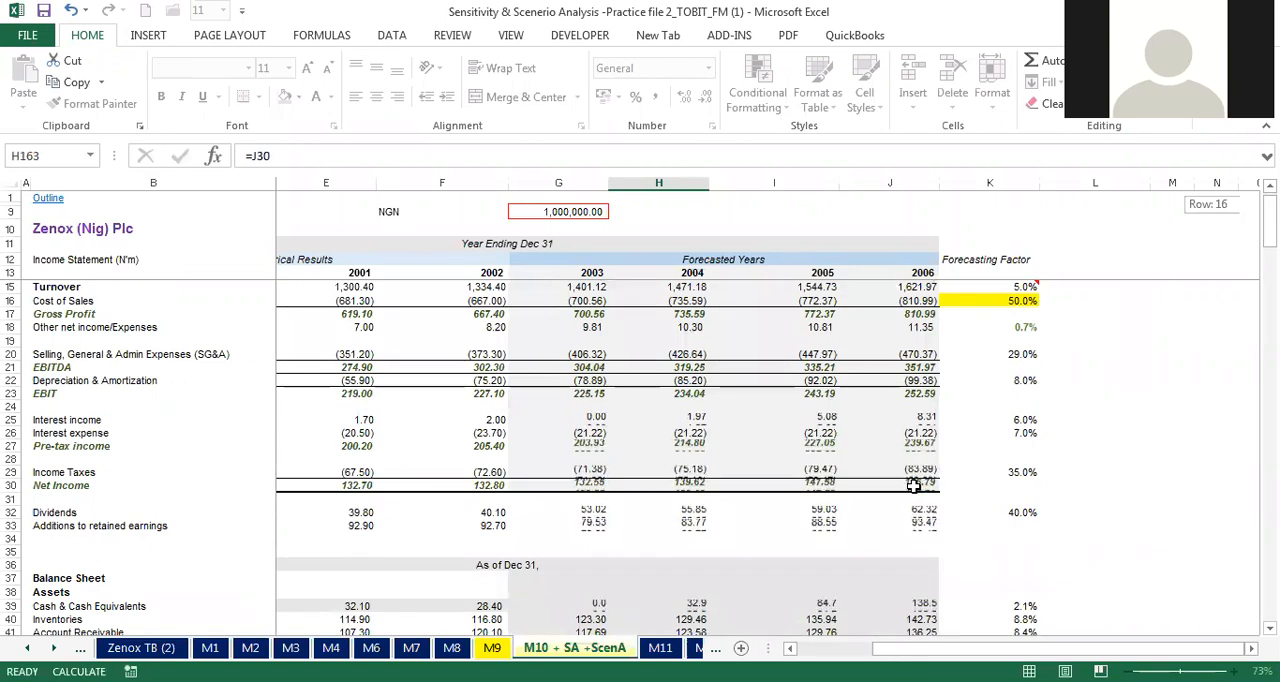
# Step: Link I163 under EPS to the 2006 EPS in the valuation ratios with =J118
pyautogui.click(799, 618)
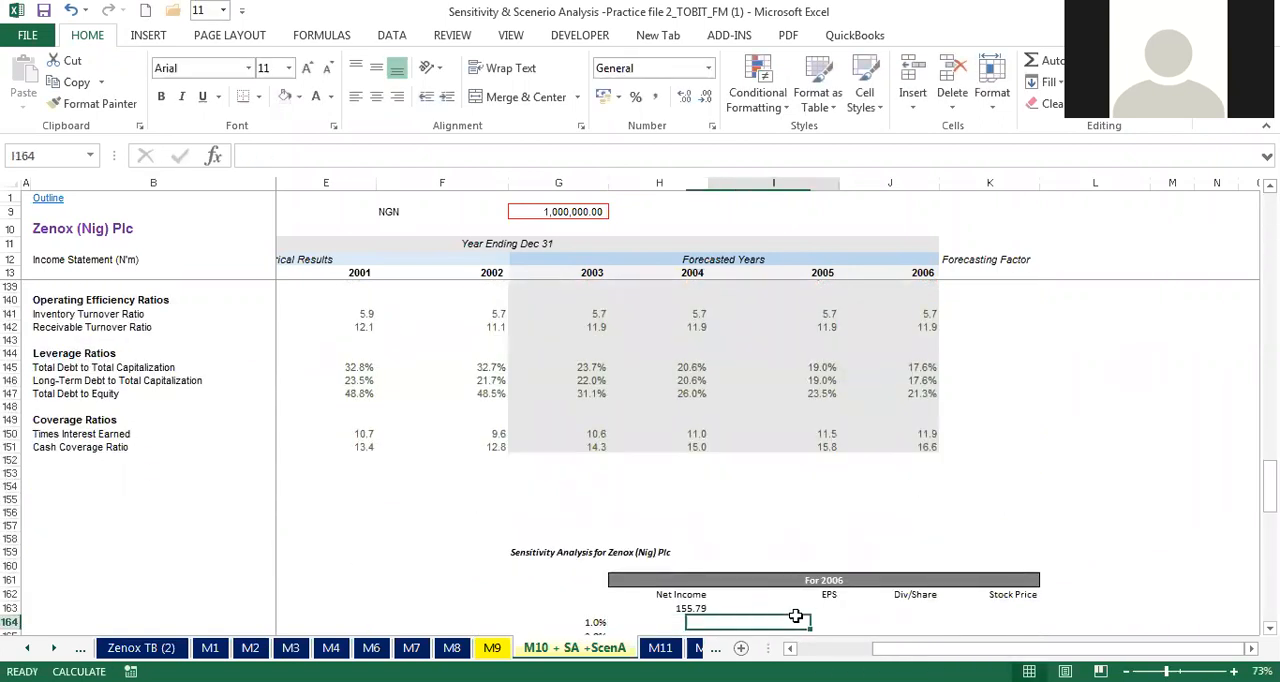
pyautogui.click(782, 610)
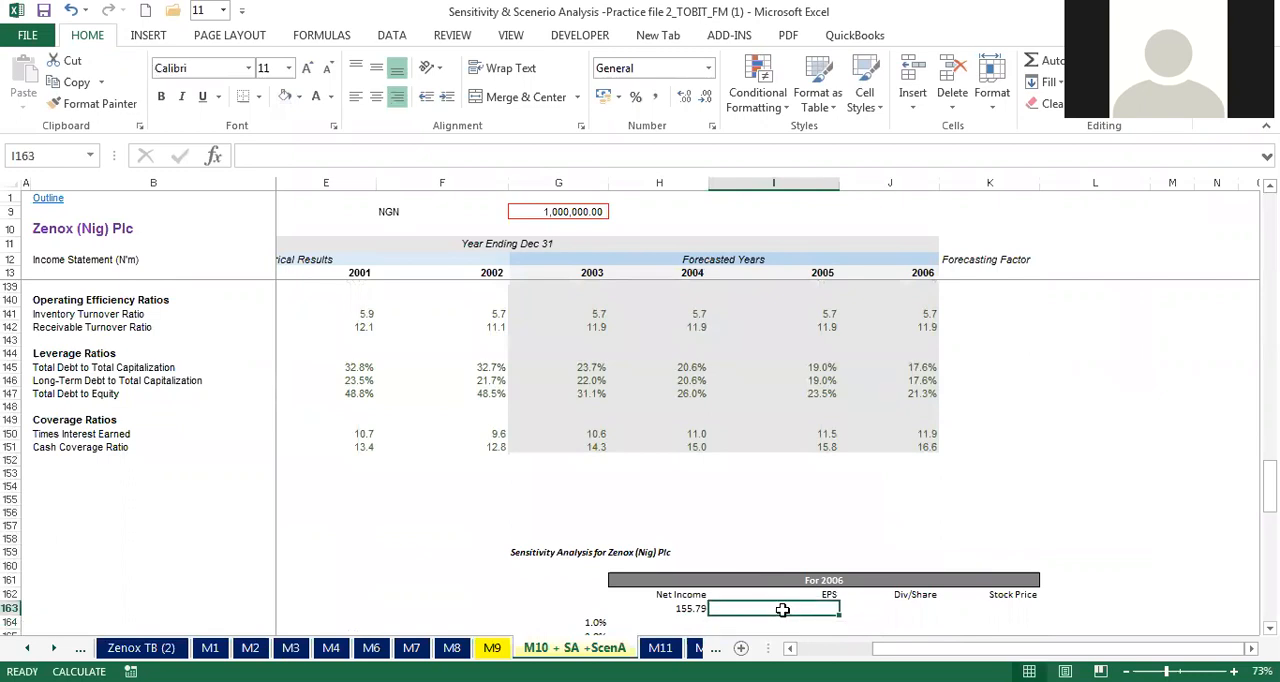
pyautogui.write('=')
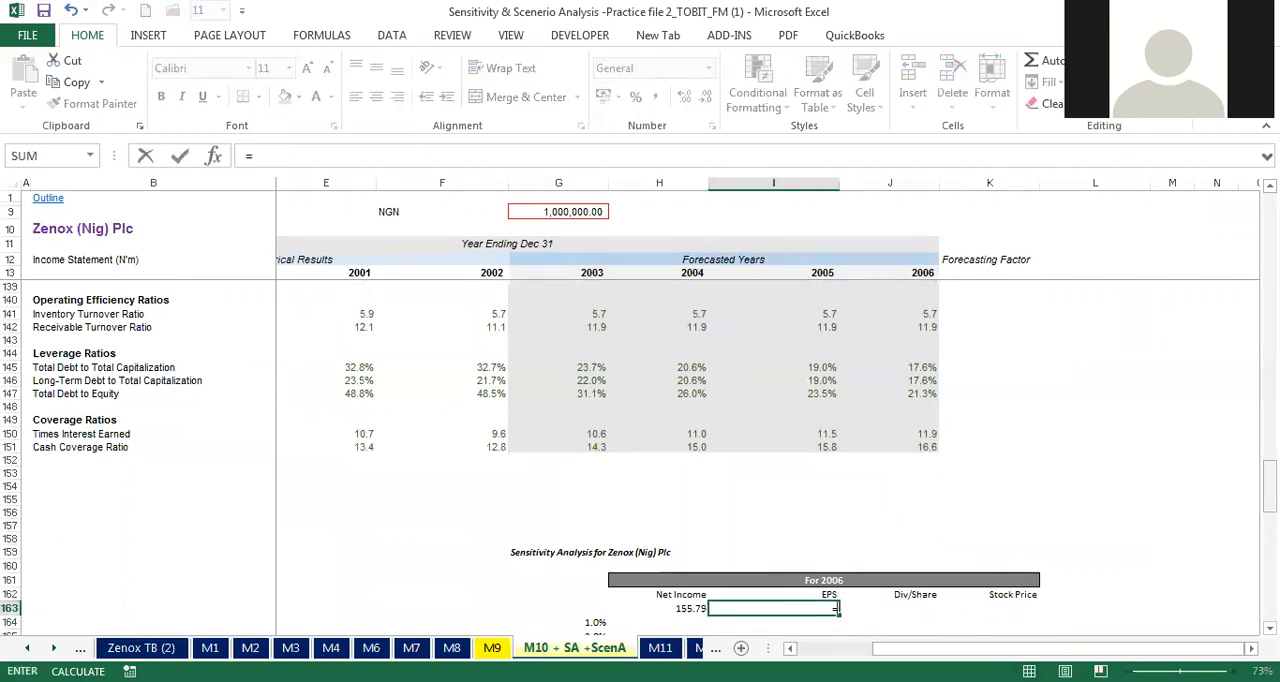
pyautogui.moveTo(1268, 485); pyautogui.dragTo(1268, 418)
pyautogui.click(921, 404)
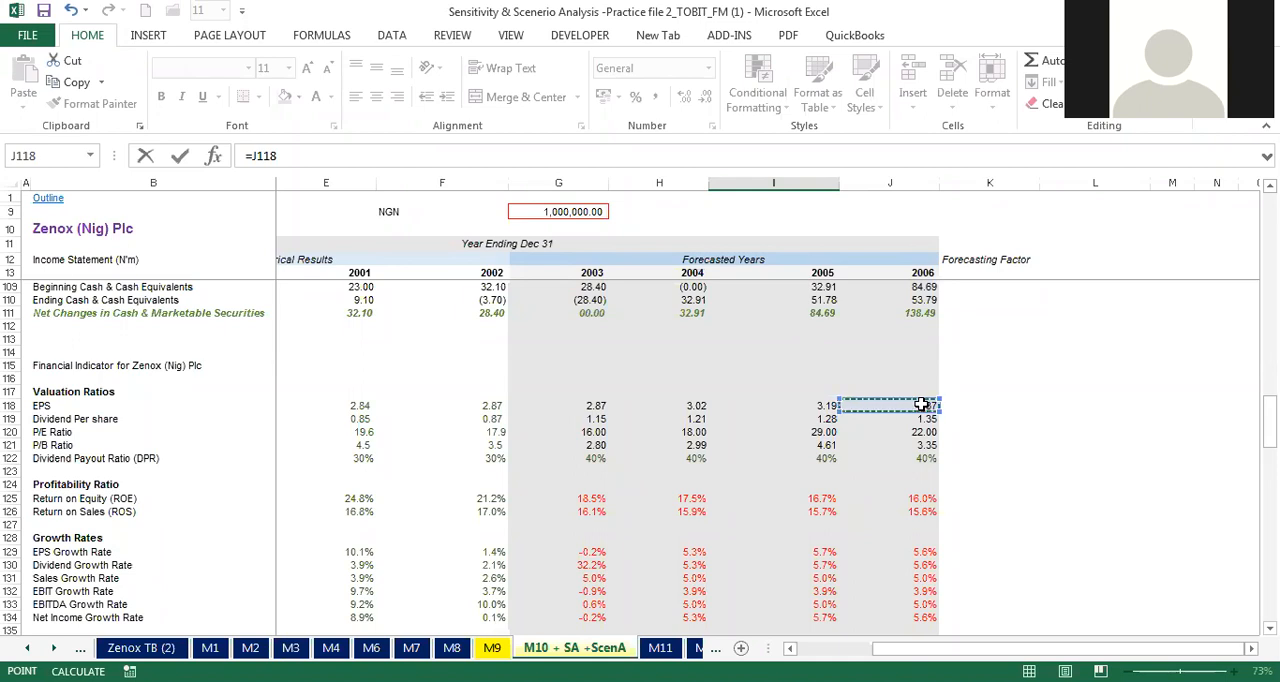
pyautogui.press('Return')
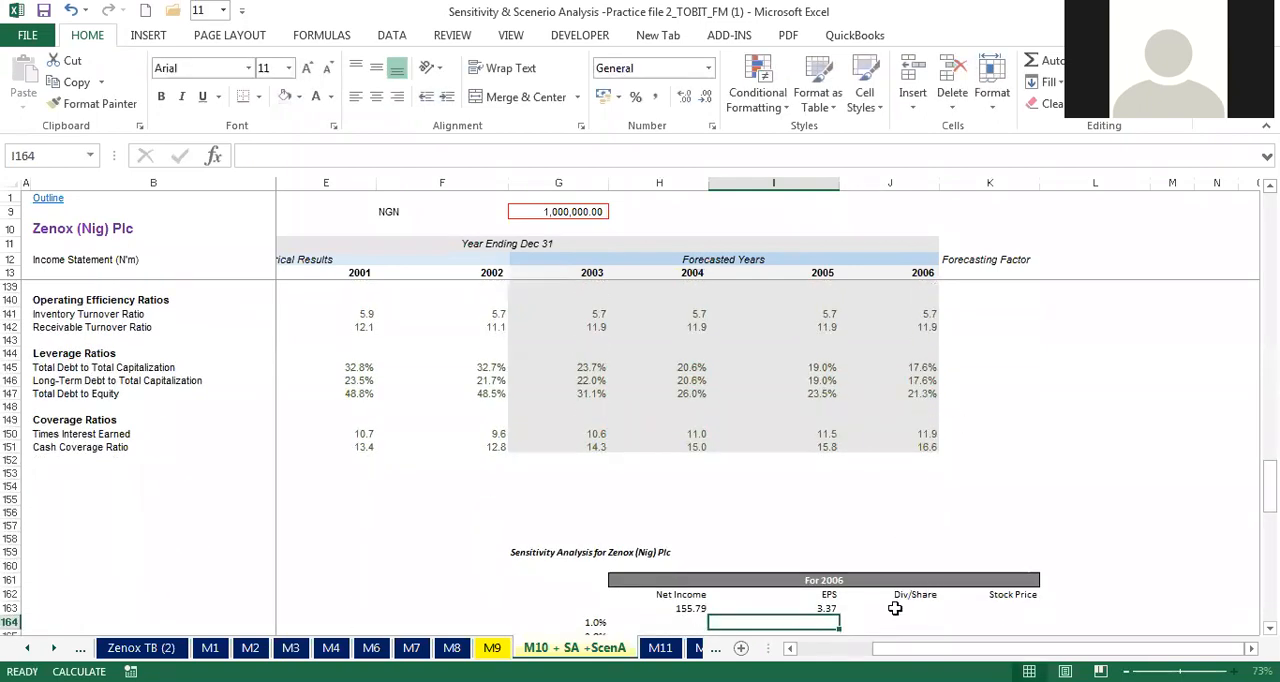
# Step: Link J163 under Div/Share to the 2006 dividend per share in the valuation ratios with =J119
pyautogui.click(904, 609)
pyautogui.write('=')
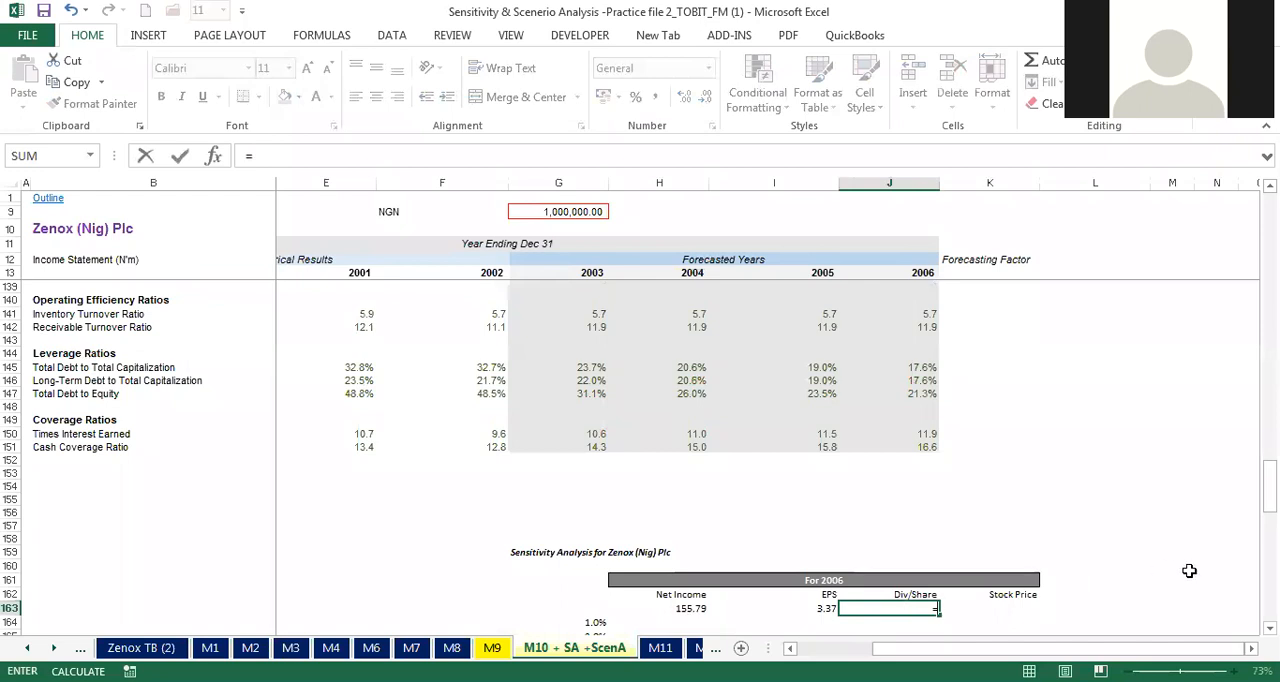
pyautogui.moveTo(1268, 487); pyautogui.dragTo(1268, 430)
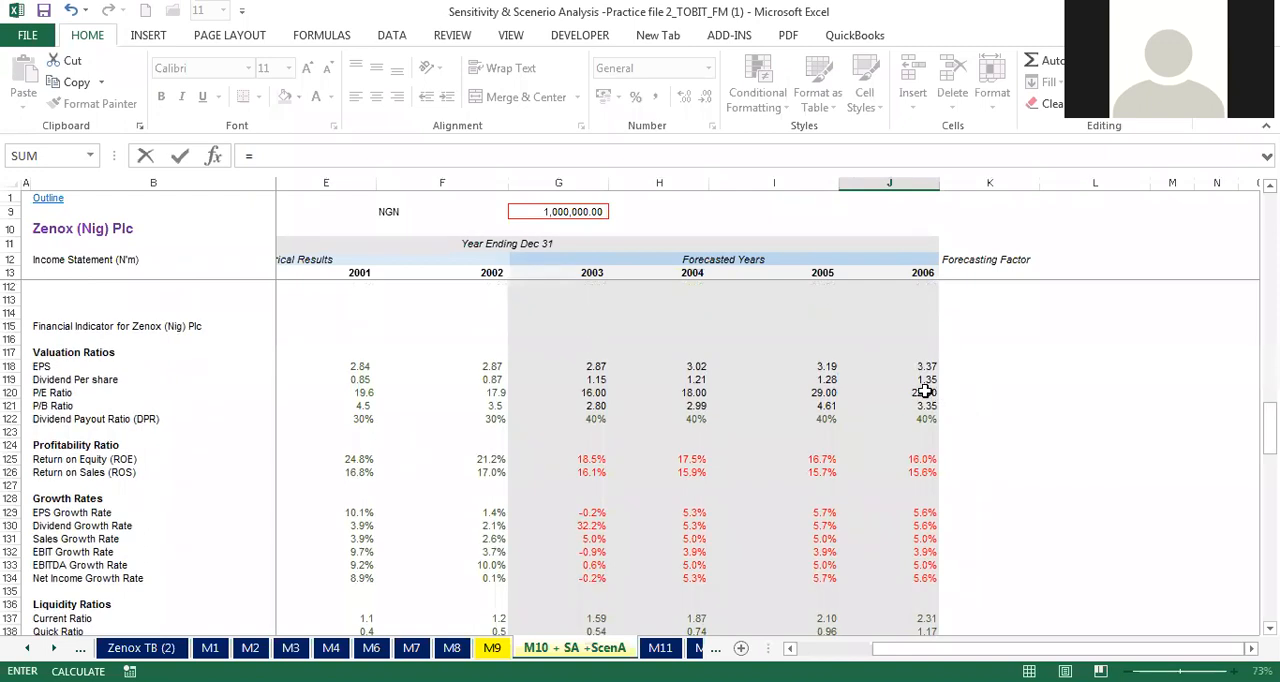
pyautogui.click(924, 380)
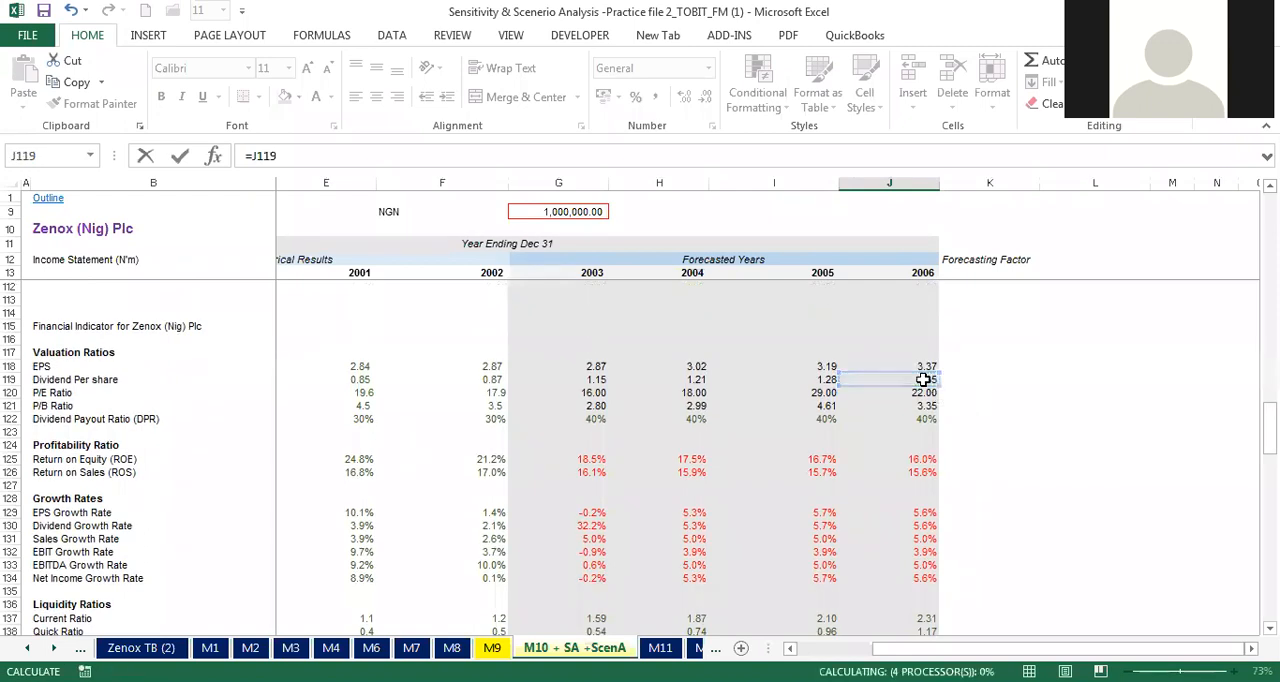
pyautogui.press('Tab')
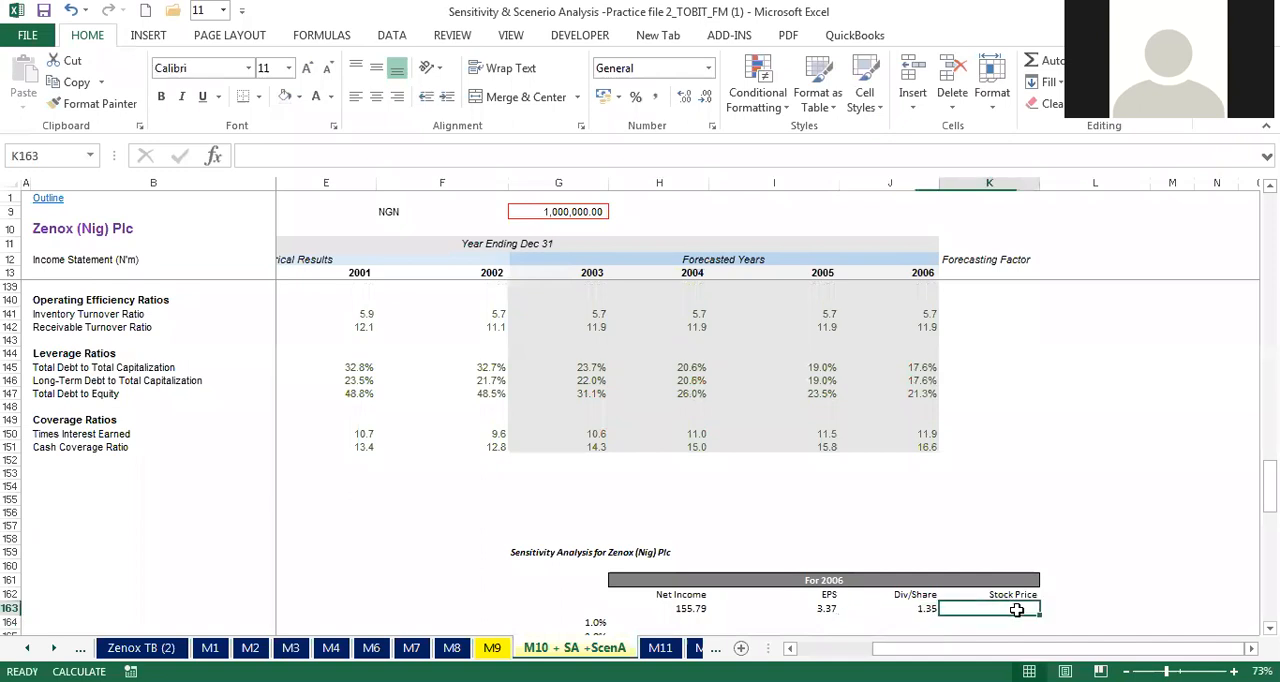
# Step: Link K163 under Stock Price to the 2006 year-end stock price in Other Data, cell J76
pyautogui.write('=')
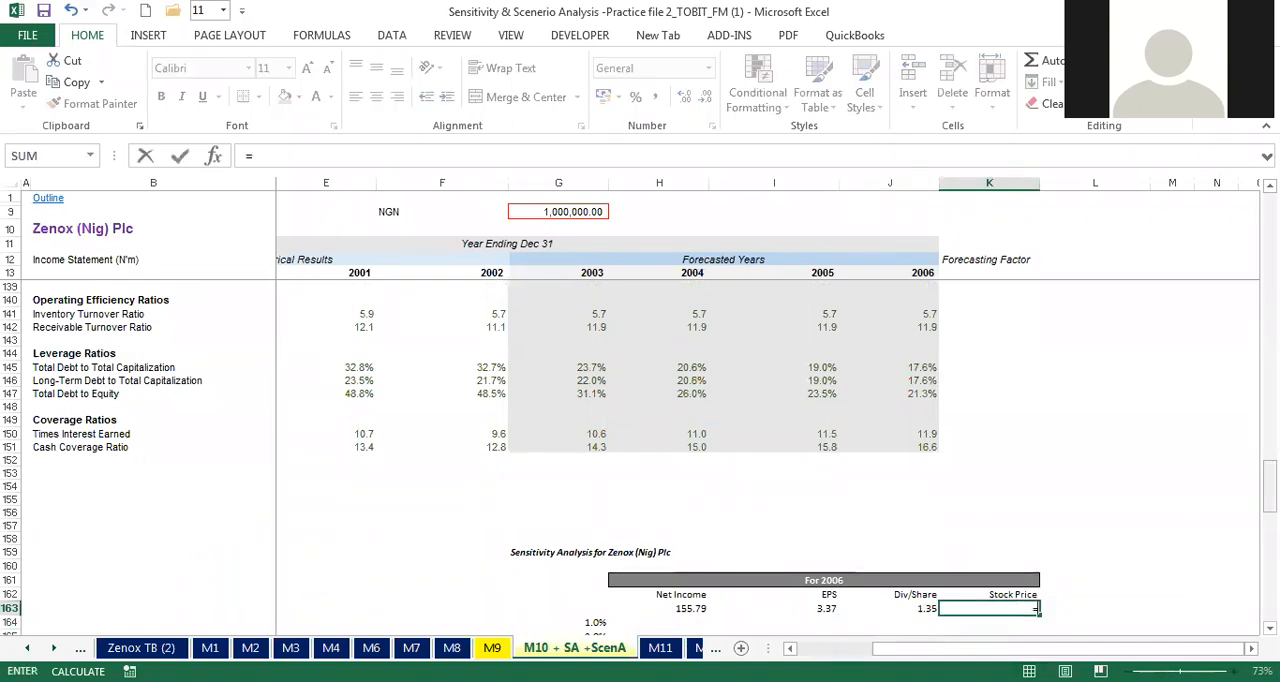
pyautogui.moveTo(1270, 489); pyautogui.dragTo(1270, 346)
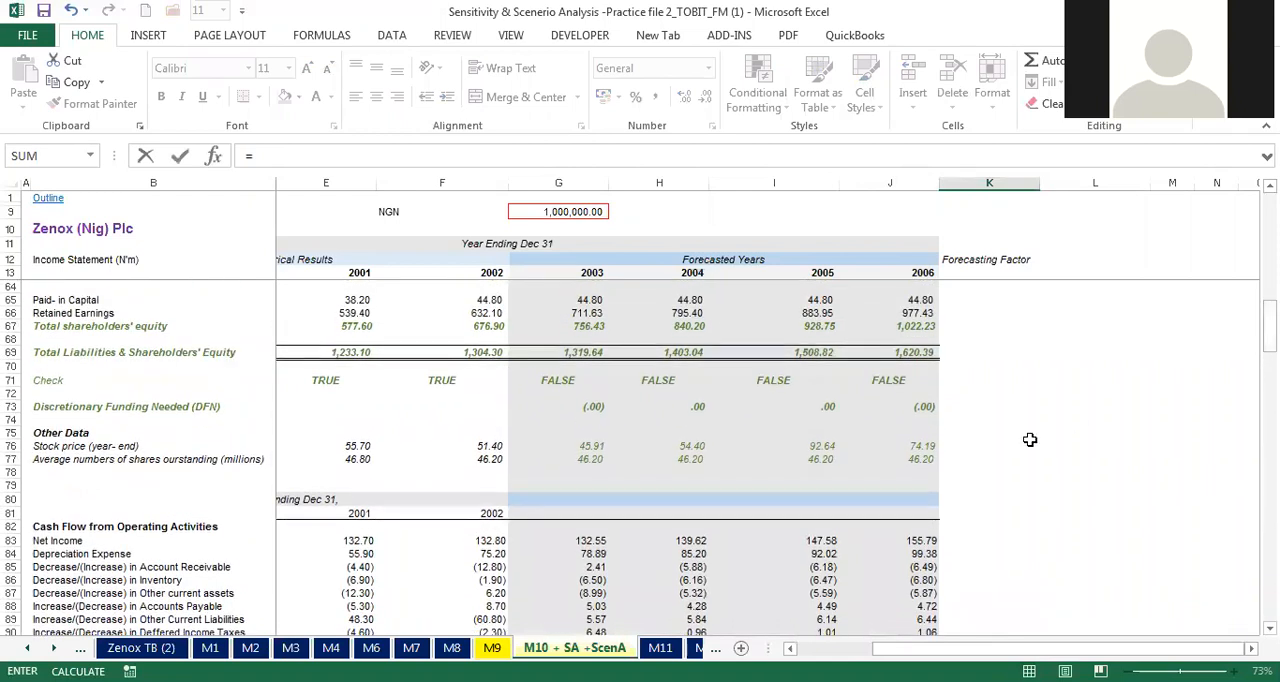
pyautogui.click(922, 447)
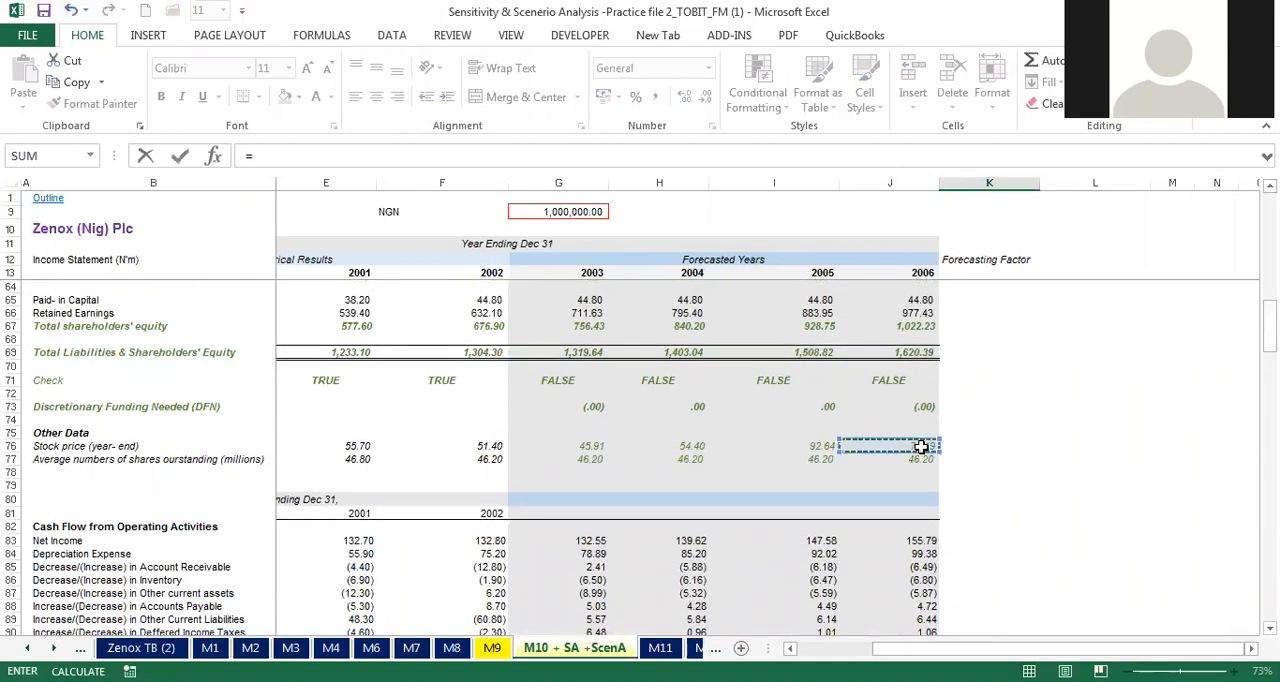
pyautogui.press('Return')
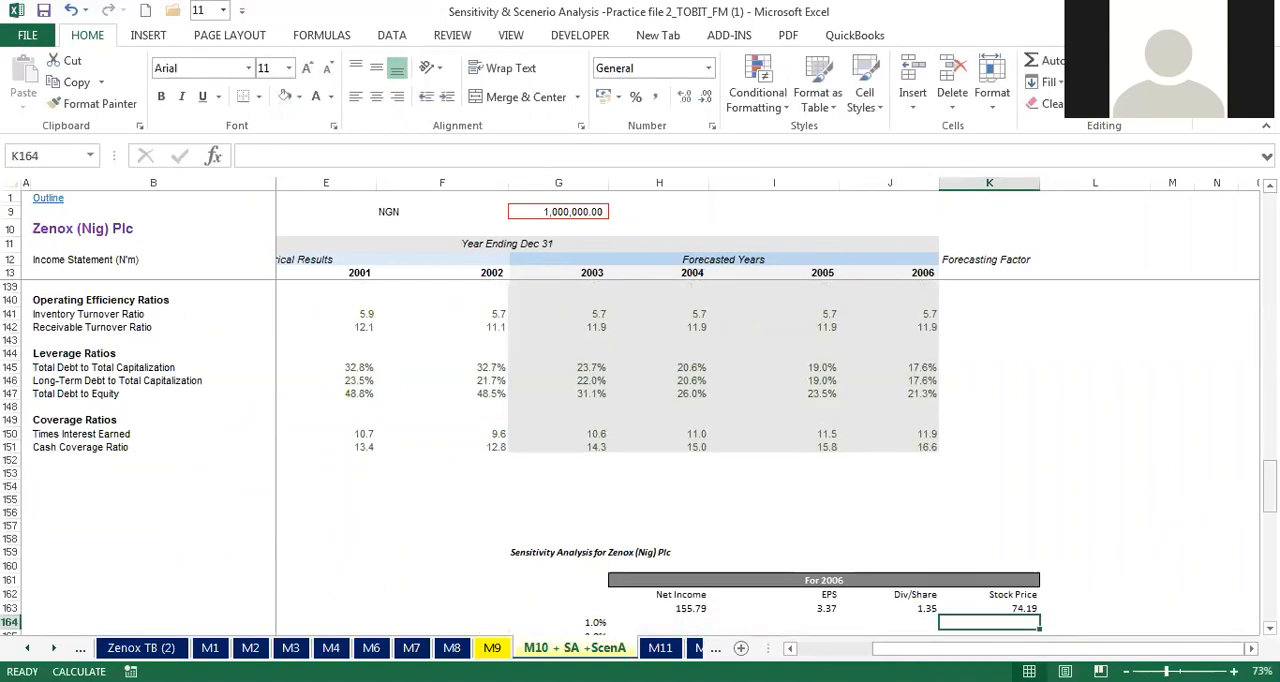
# Step: Select the four linked 2006 result cells H163:K163 in the sensitivity analysis table
pyautogui.moveTo(1270, 485); pyautogui.dragTo(1270, 515)
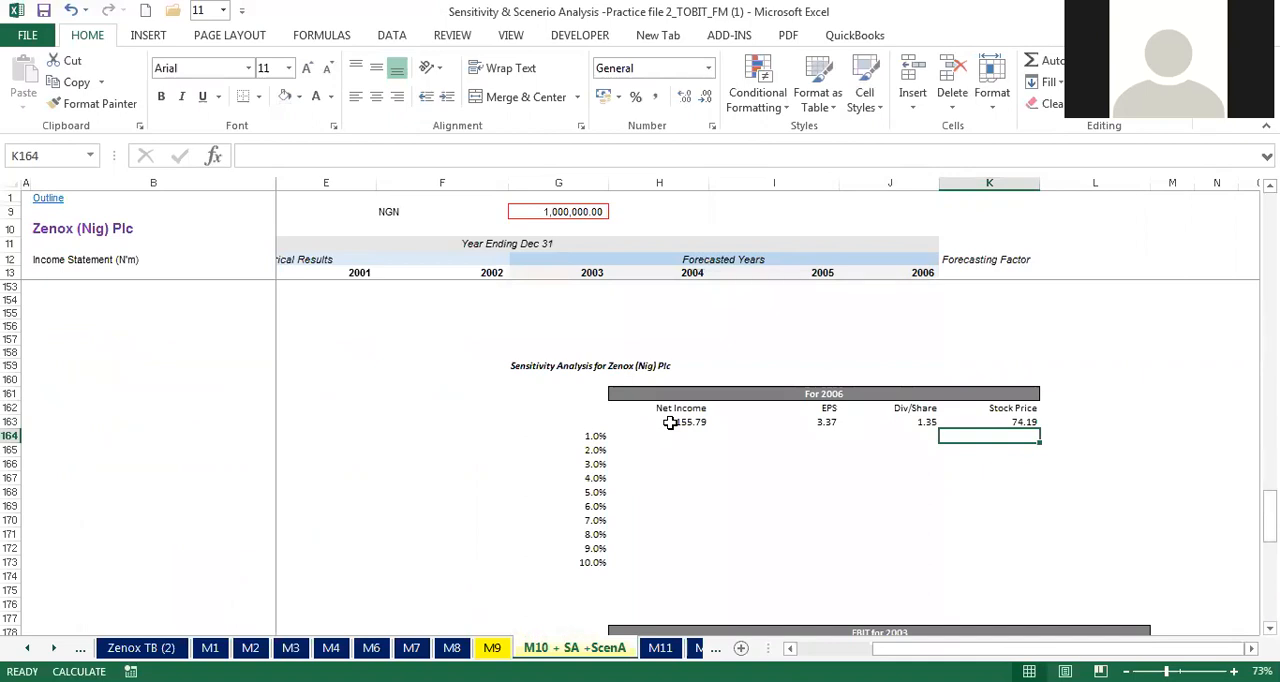
pyautogui.moveTo(670, 422); pyautogui.dragTo(1002, 422)
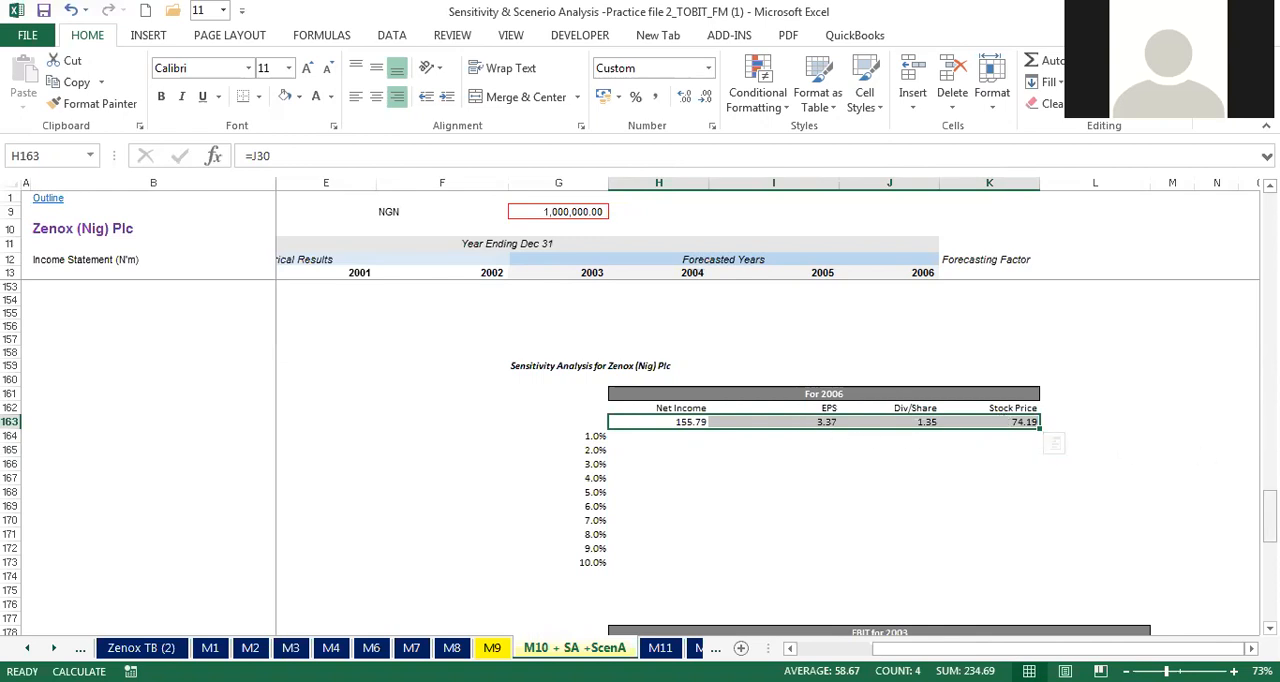
pyautogui.scroll(1, 640, 458)
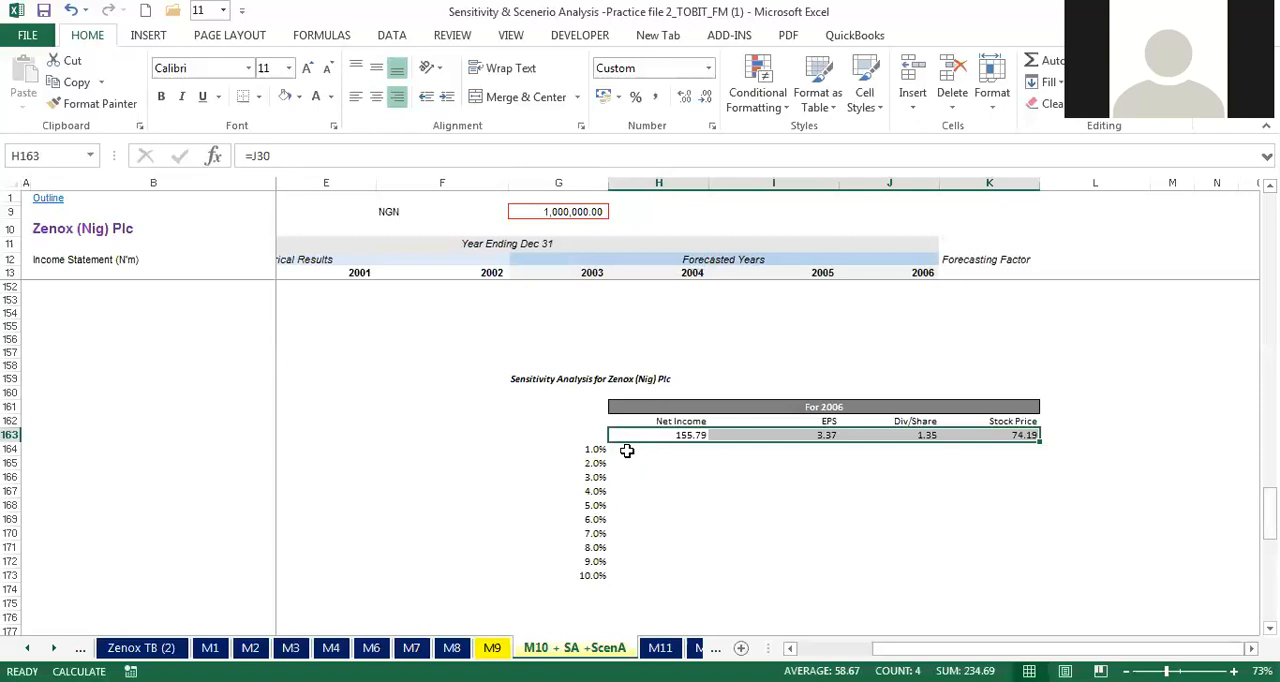
# Step: Create a one-variable data table over G163:K173 with the turnover forecasting factor K15 as the column input cell
pyautogui.click(627, 447)
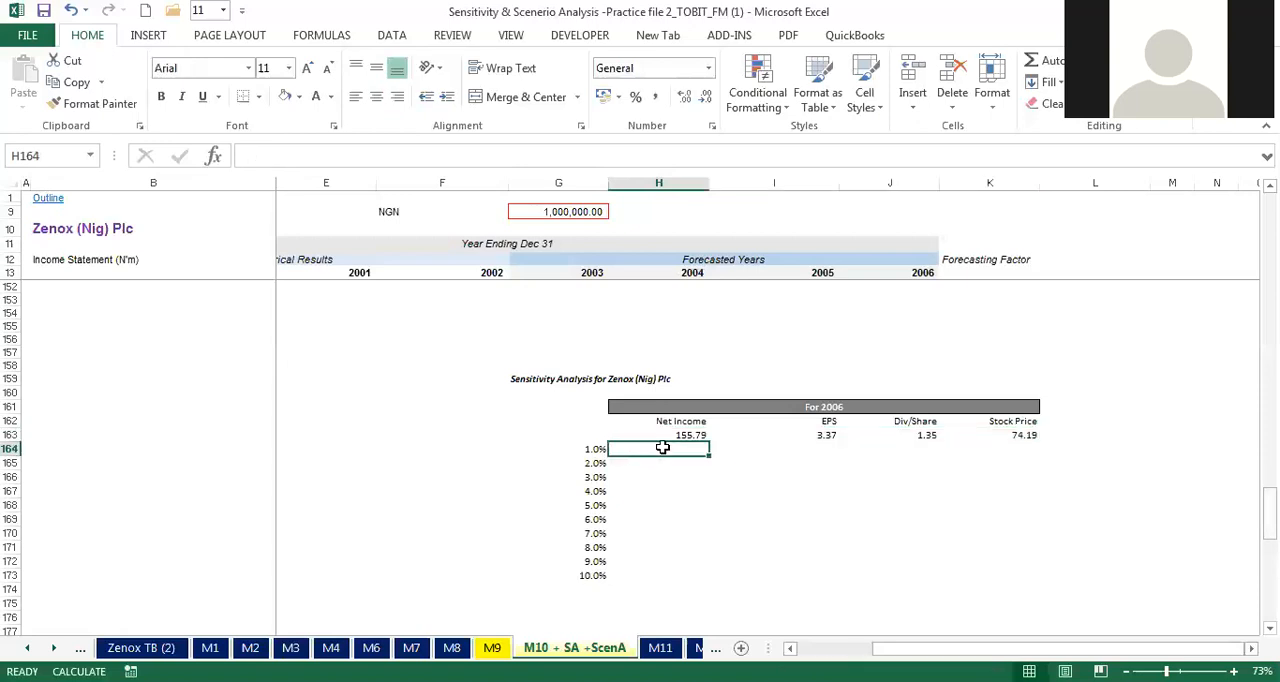
pyautogui.moveTo(660, 446); pyautogui.dragTo(724, 447)
pyautogui.moveTo(624, 447); pyautogui.dragTo(1008, 458)
pyautogui.moveTo(603, 436); pyautogui.dragTo(830, 449)
pyautogui.moveTo(998, 449); pyautogui.dragTo(1016, 570)
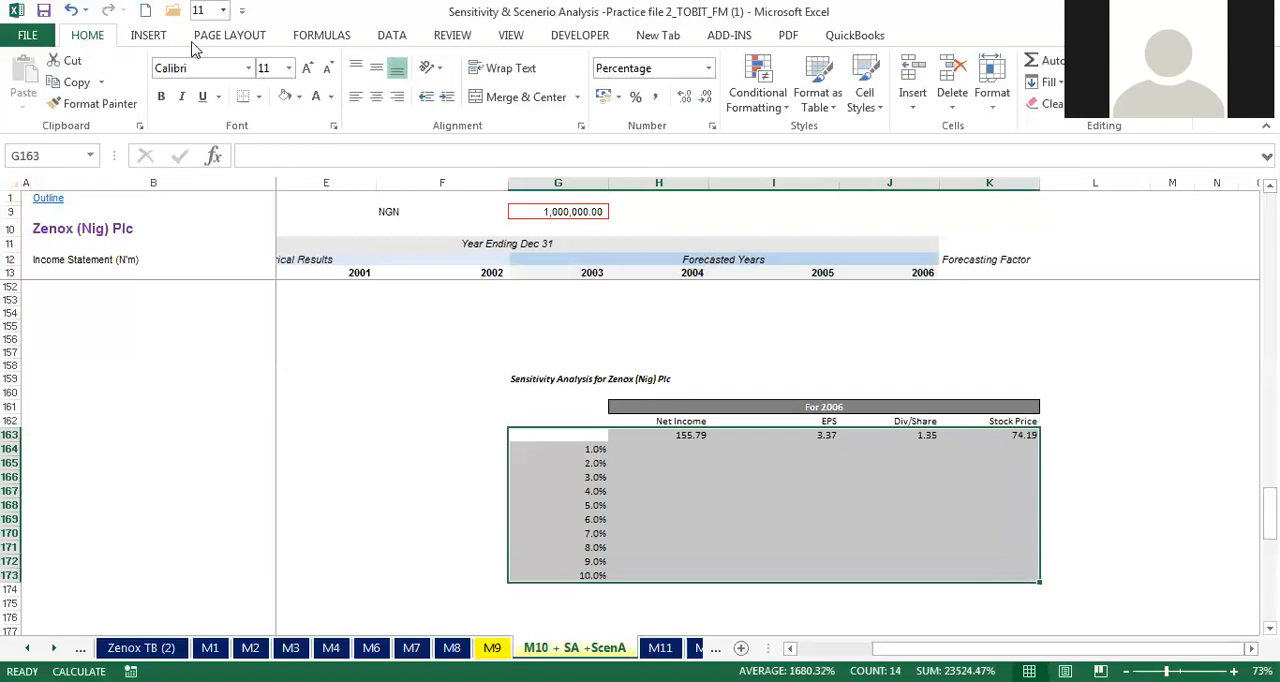
pyautogui.click(386, 40)
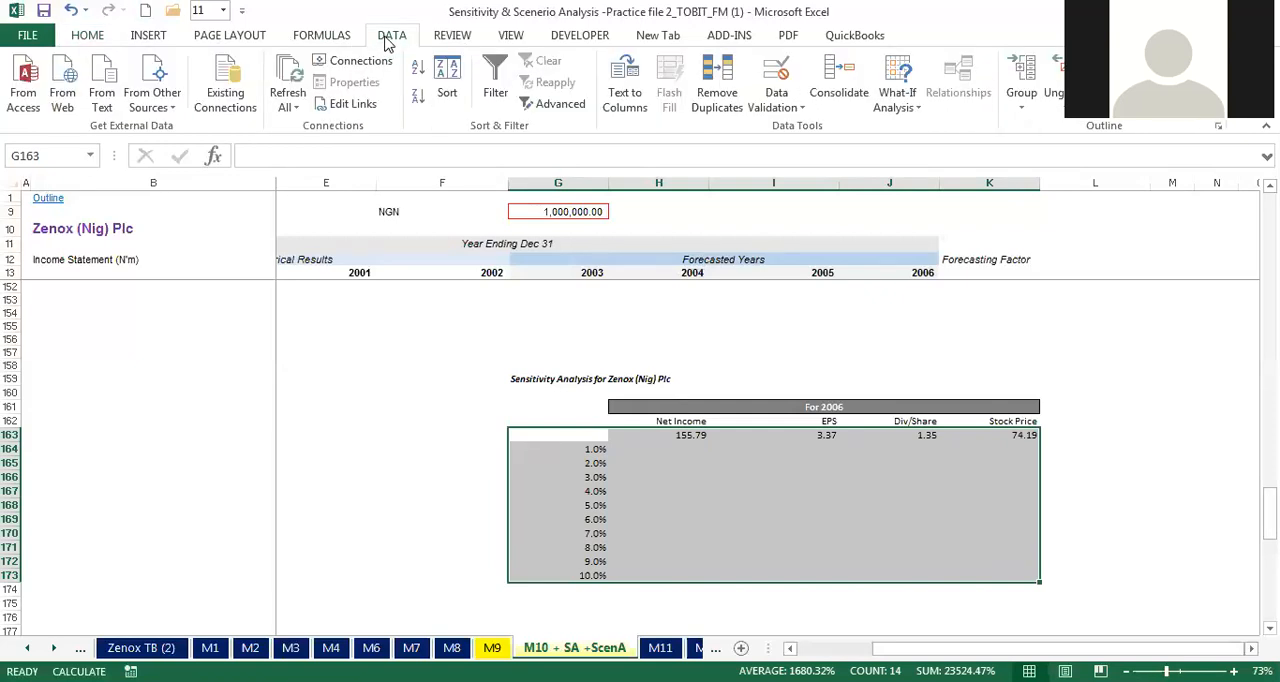
pyautogui.click(912, 117)
pyautogui.click(940, 172)
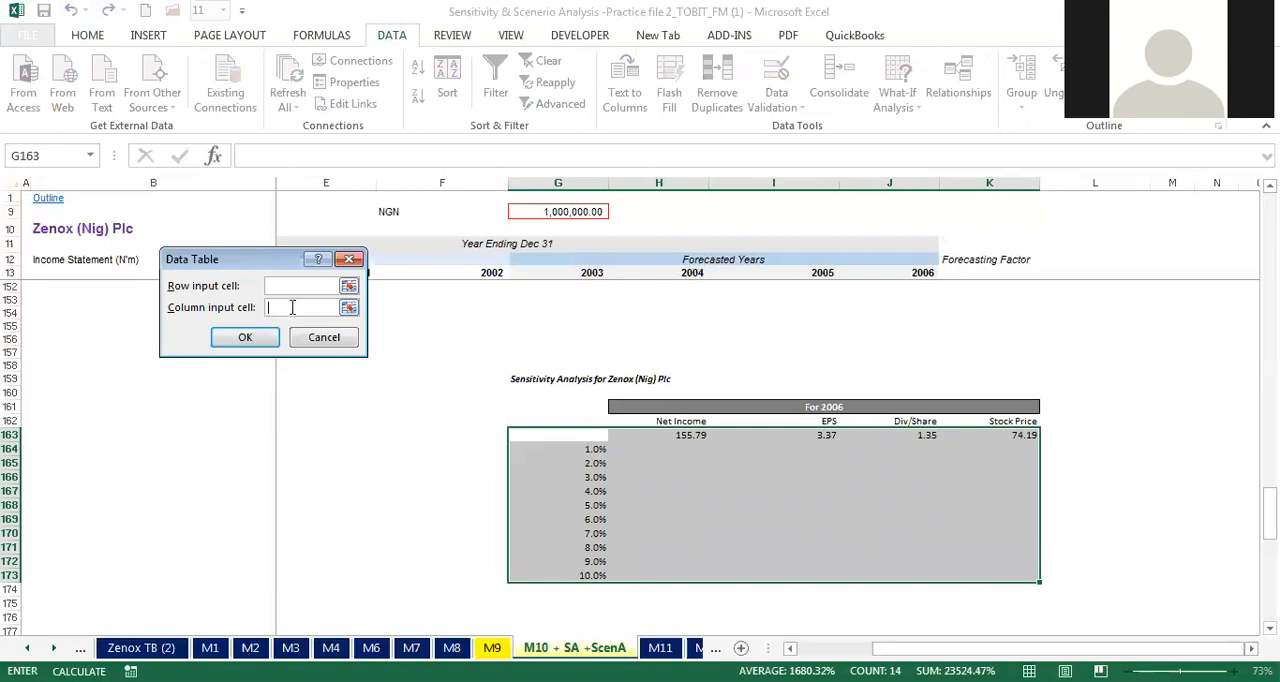
pyautogui.click(298, 304)
pyautogui.scroll(20, 640, 460)
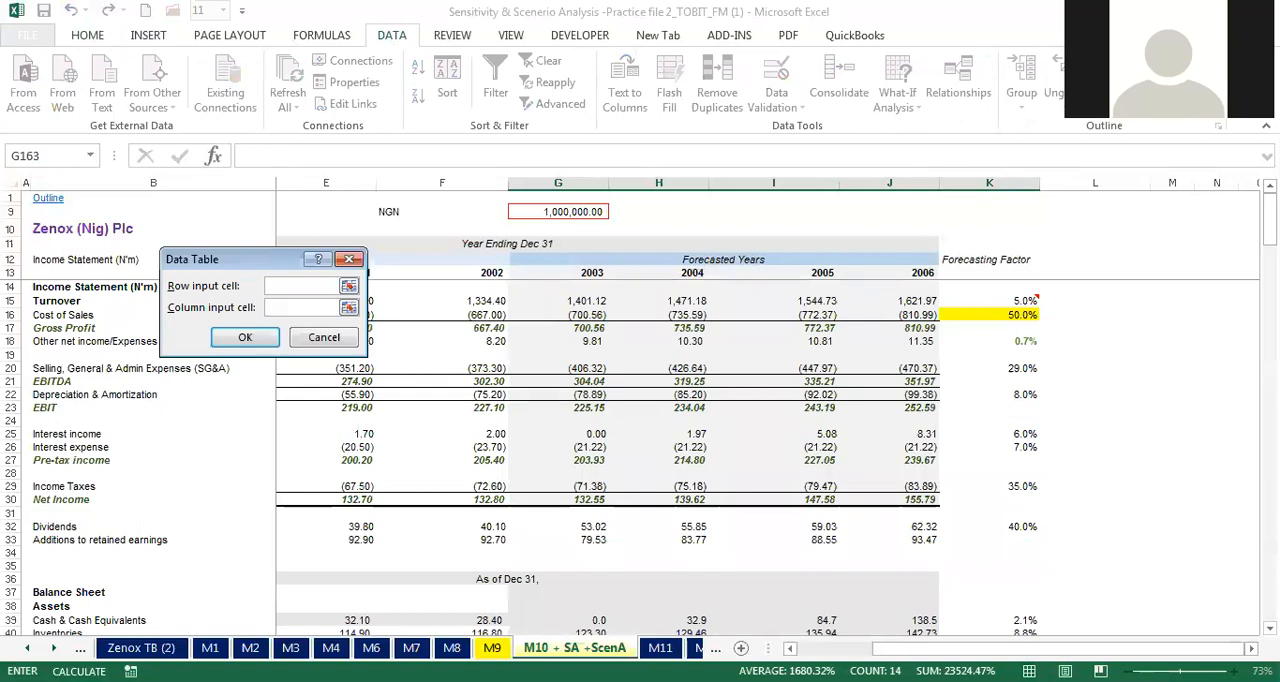
pyautogui.moveTo(262, 259); pyautogui.dragTo(258, 433)
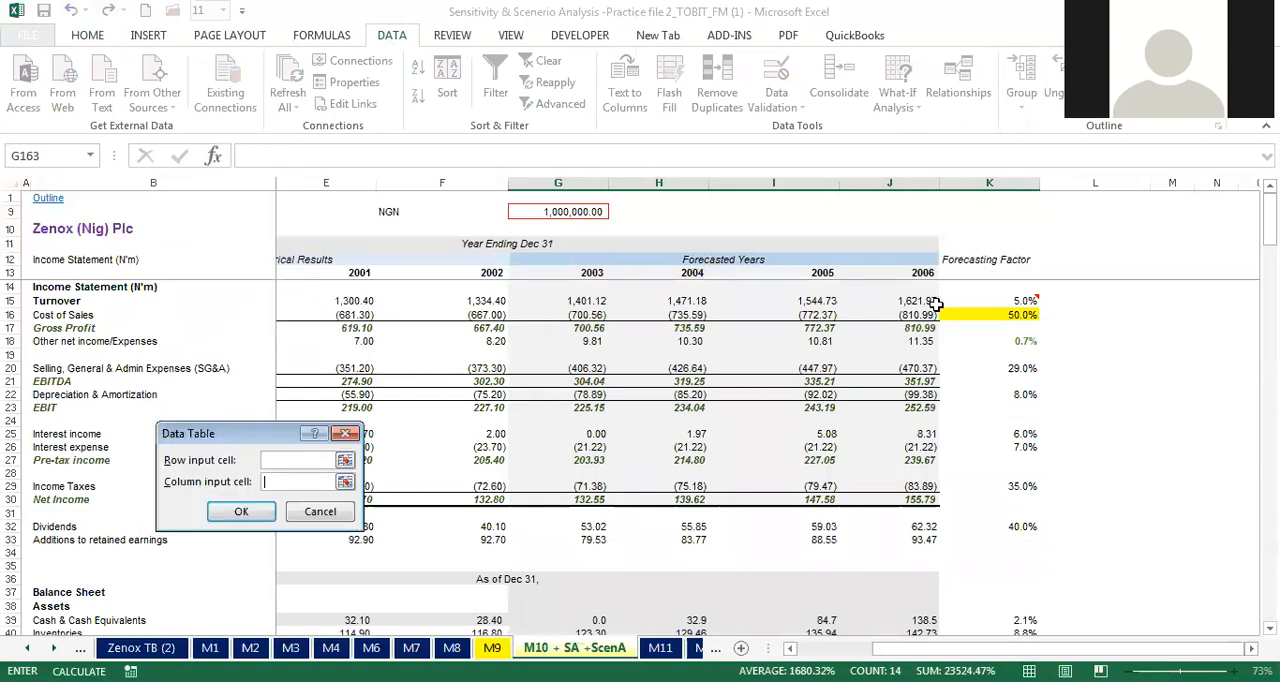
pyautogui.click(995, 300)
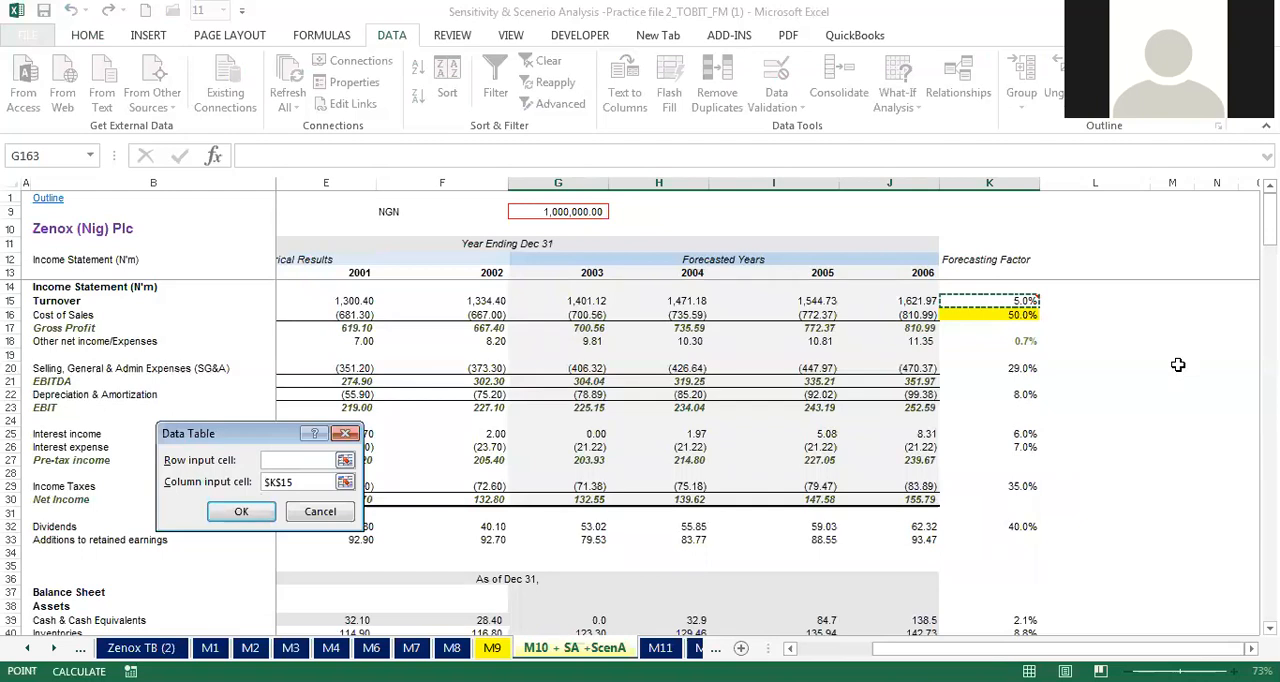
pyautogui.click(241, 511)
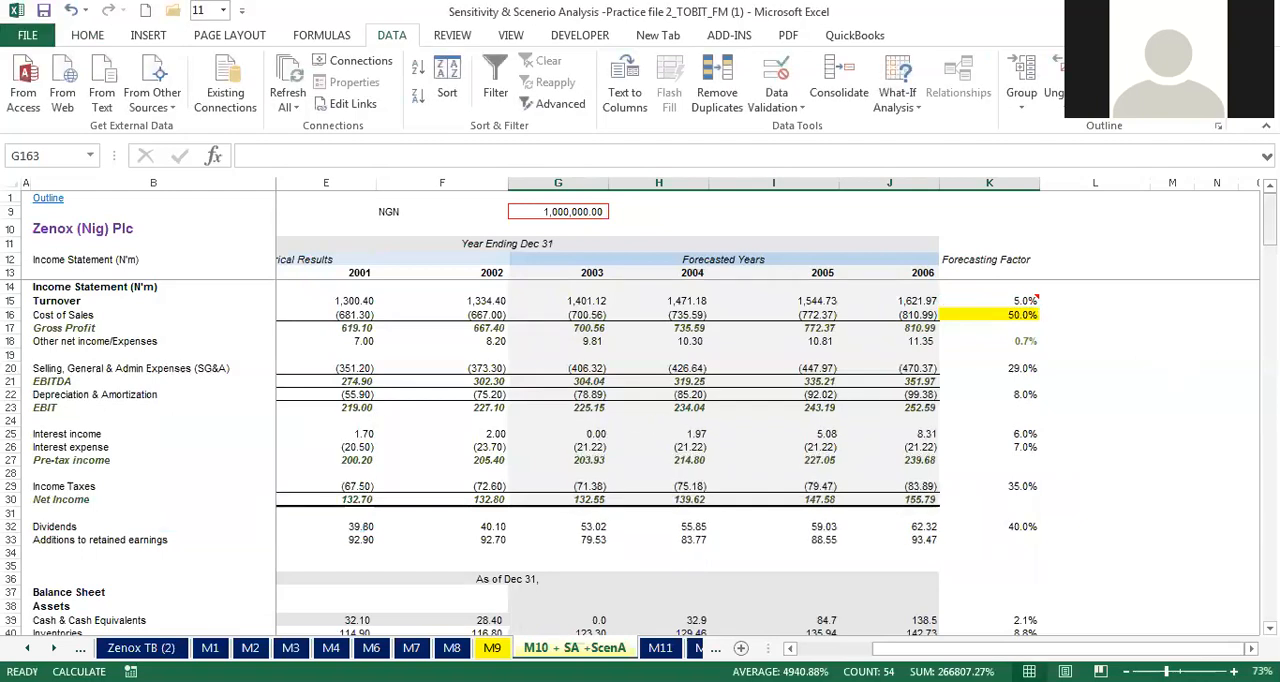
# Step: Format the sensitivity results in H164:K173 to two decimal places
pyautogui.moveTo(1270, 222); pyautogui.dragTo(1270, 527)
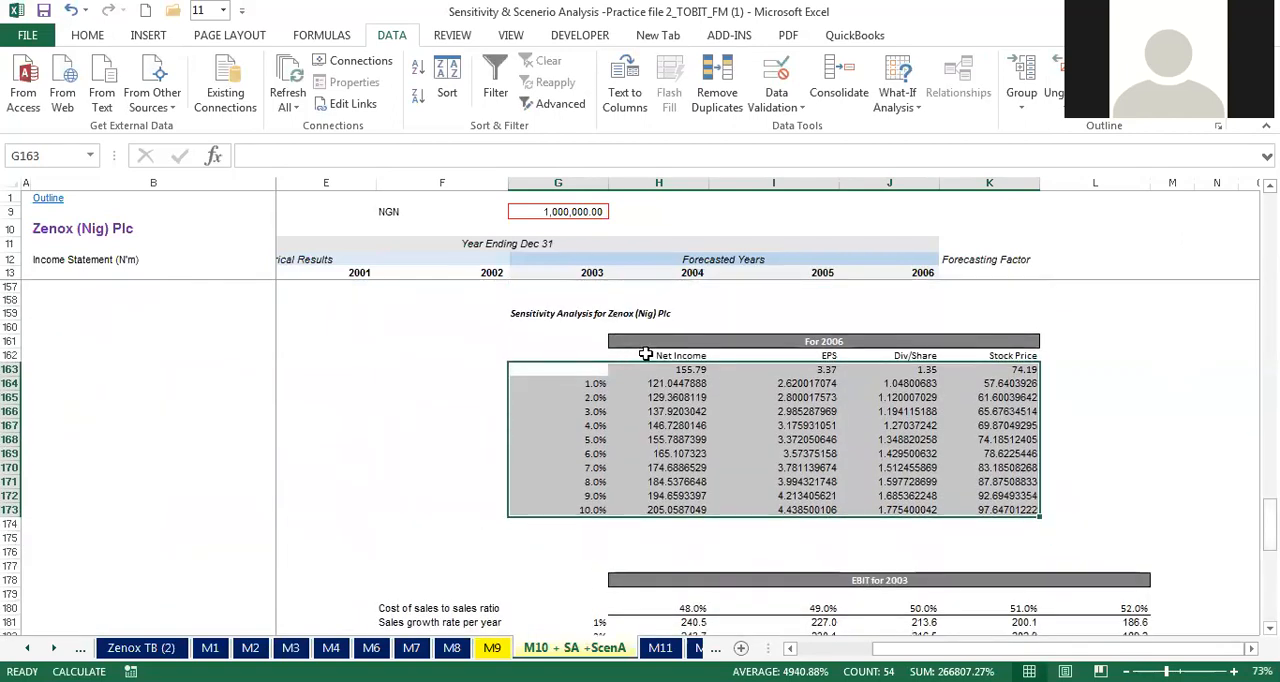
pyautogui.moveTo(659, 380); pyautogui.dragTo(980, 511)
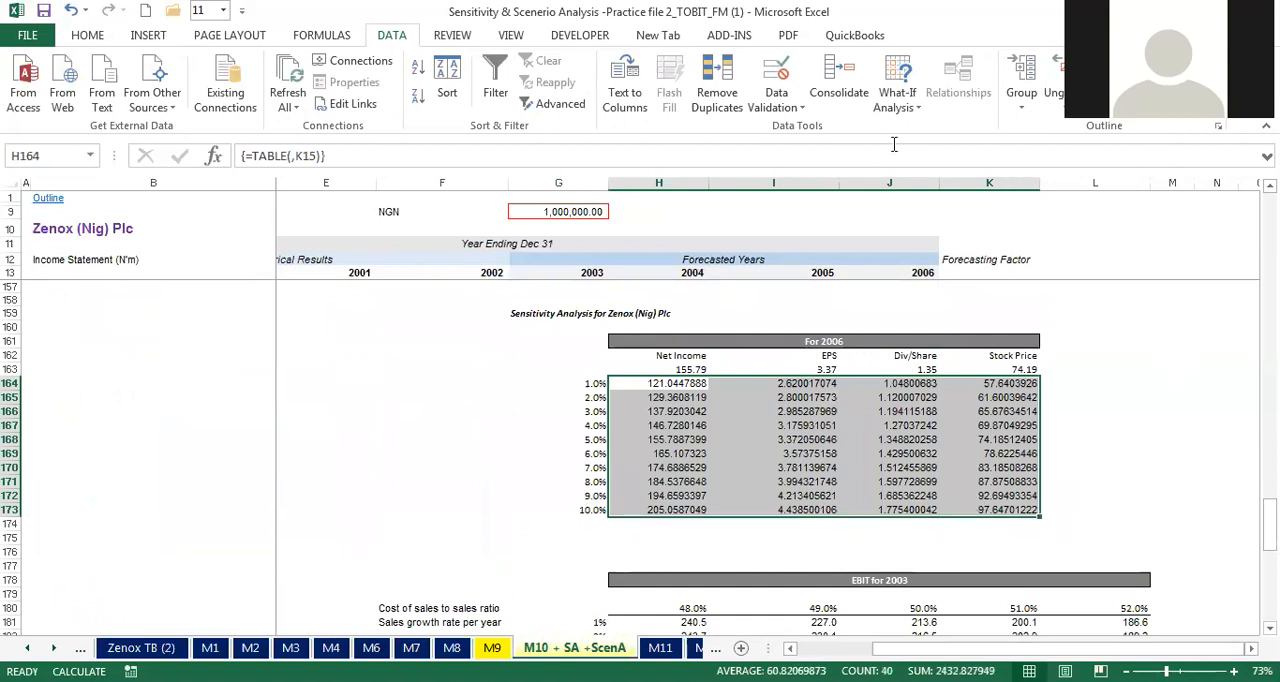
pyautogui.scroll(4, 840, 118)
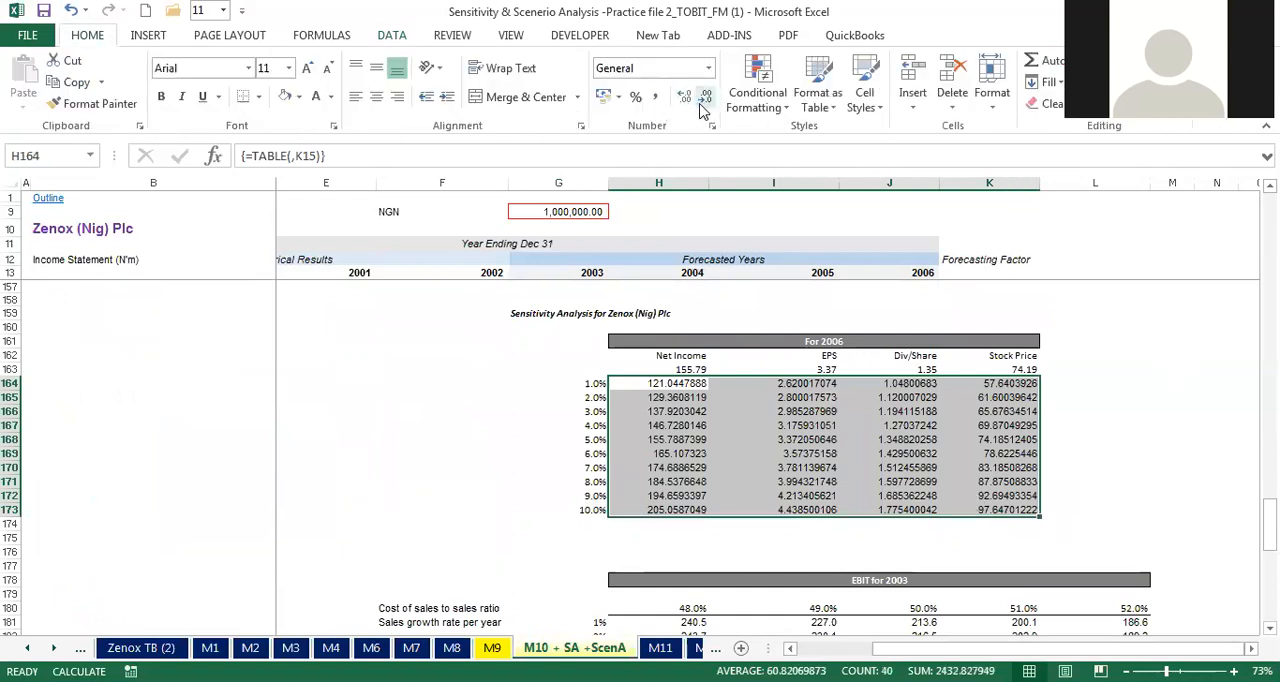
pyautogui.click(704, 104)
pyautogui.click(704, 104)
pyautogui.click(704, 104)
pyautogui.click(704, 104)
pyautogui.click(704, 104)
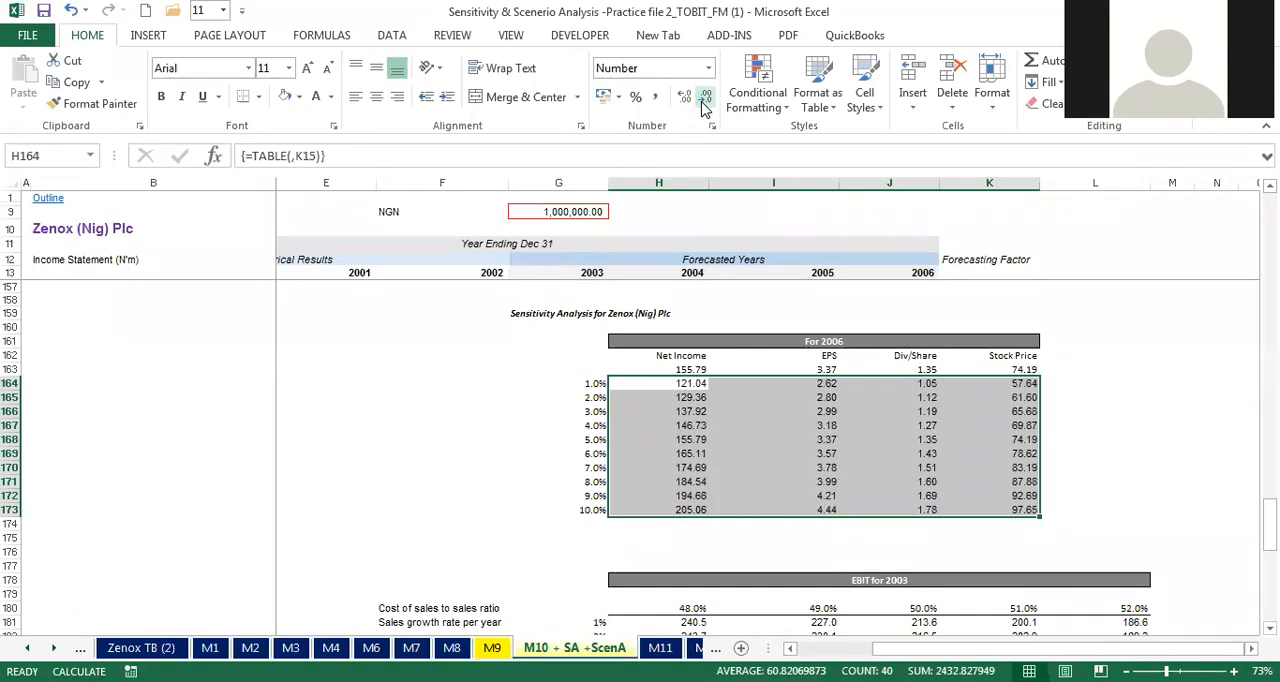
# Step: Clear the data table results from H164:K173, keeping the linked row and the input rates
pyautogui.click(414, 475)
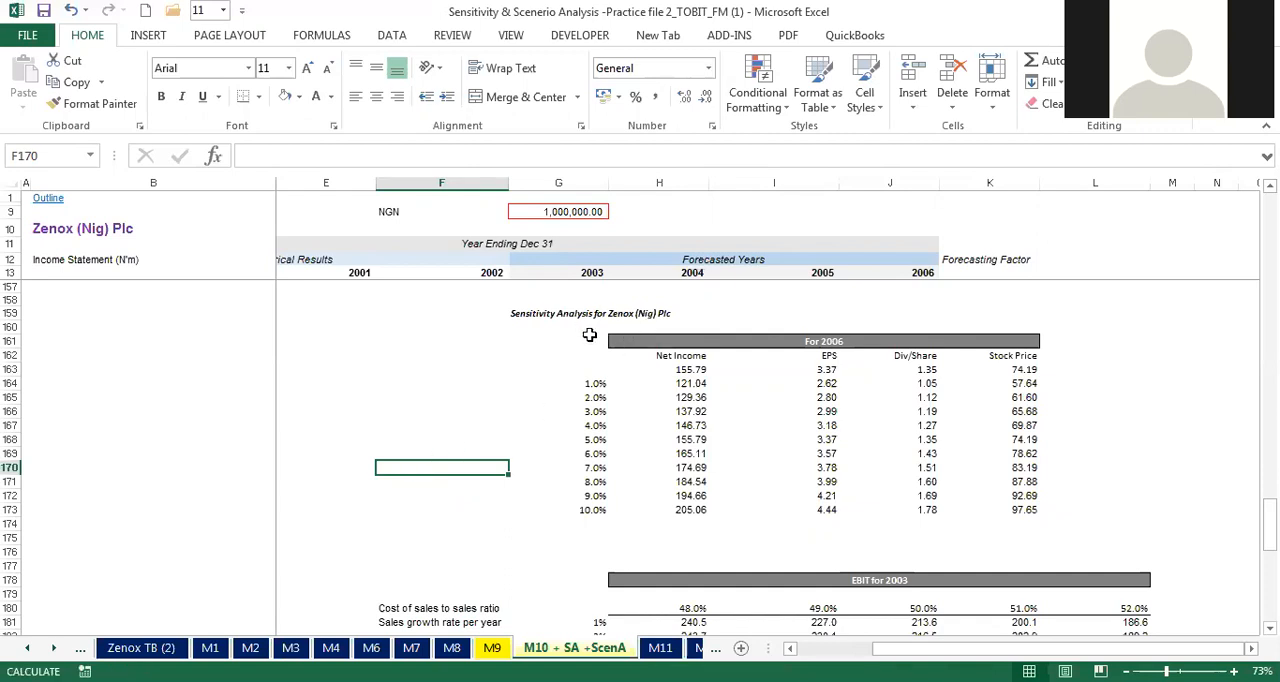
pyautogui.moveTo(602, 340); pyautogui.dragTo(777, 354)
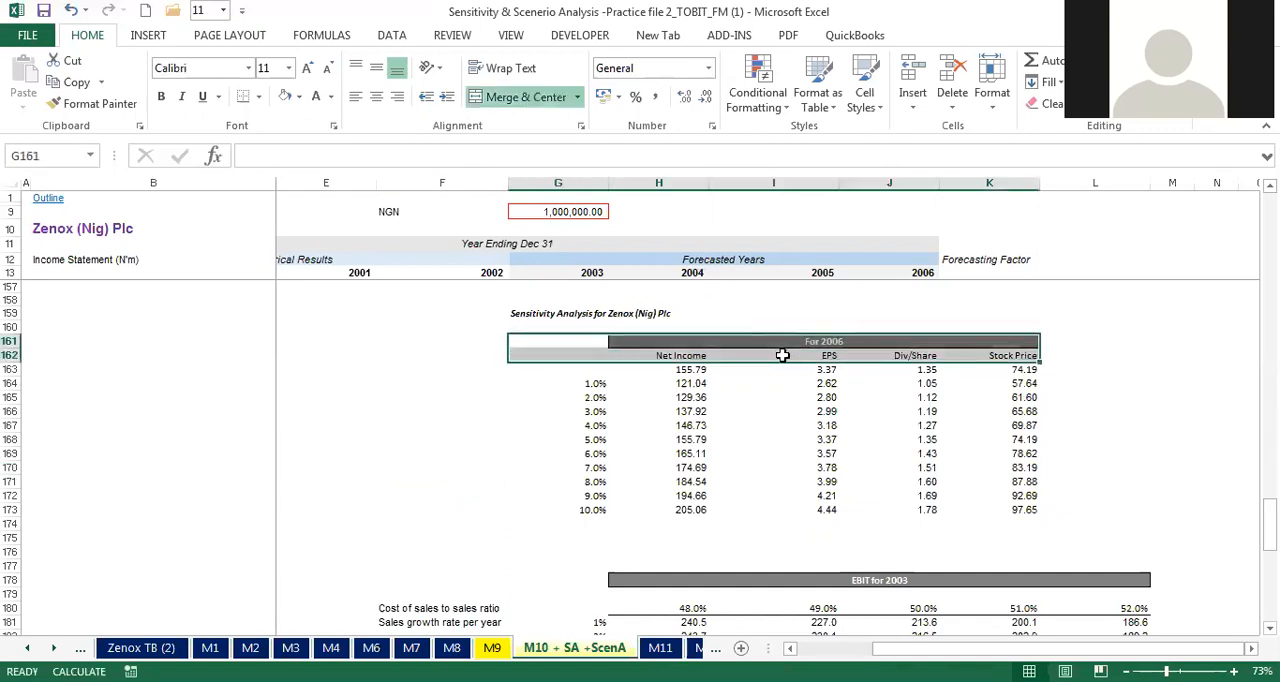
pyautogui.moveTo(638, 380); pyautogui.dragTo(1030, 510)
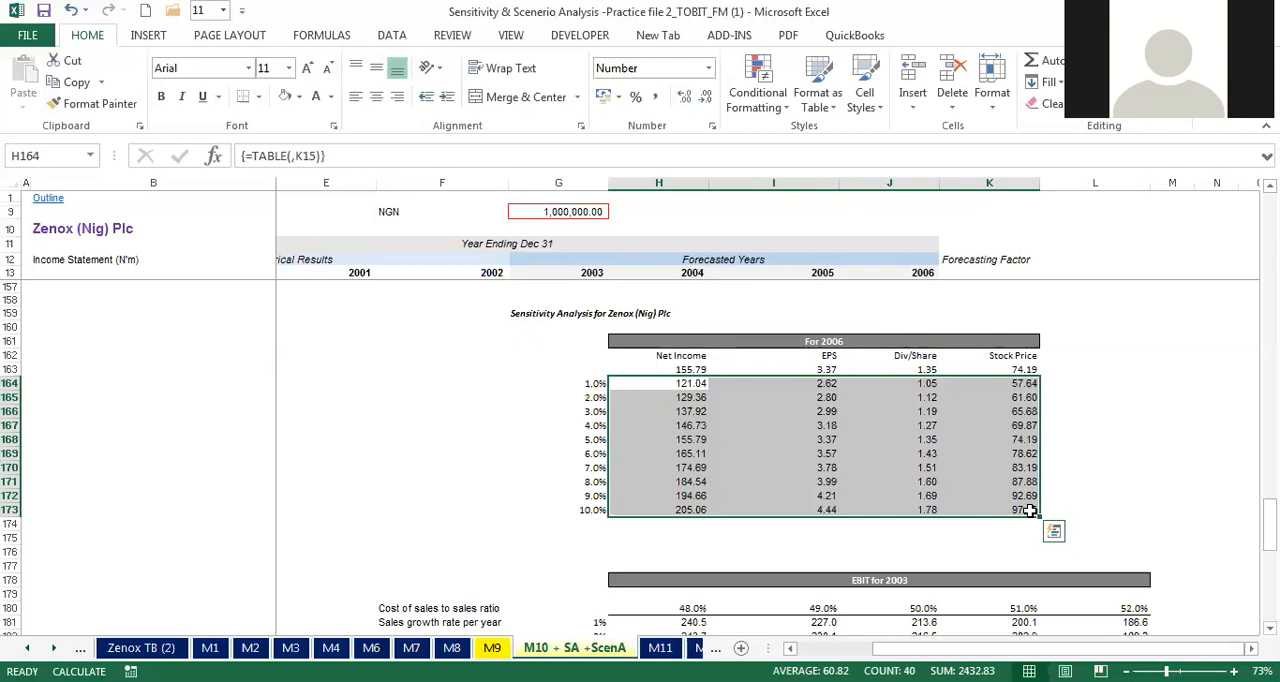
pyautogui.moveTo(677, 383); pyautogui.dragTo(991, 506)
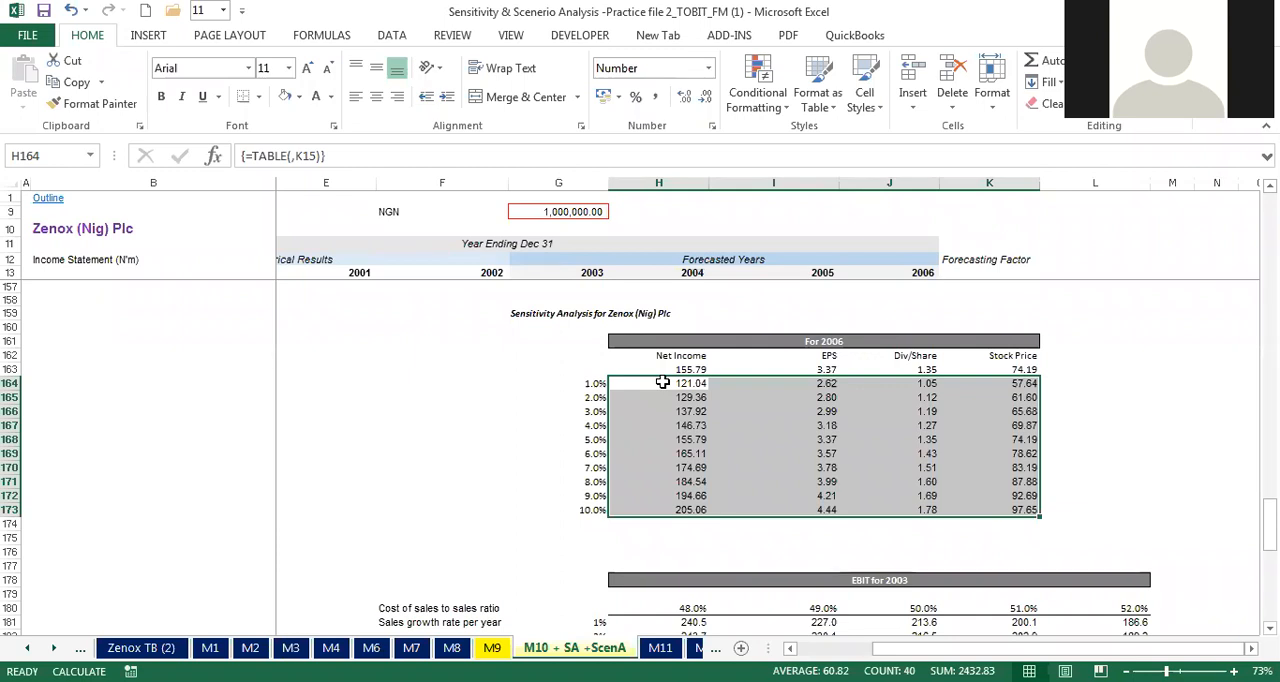
pyautogui.press('F9')
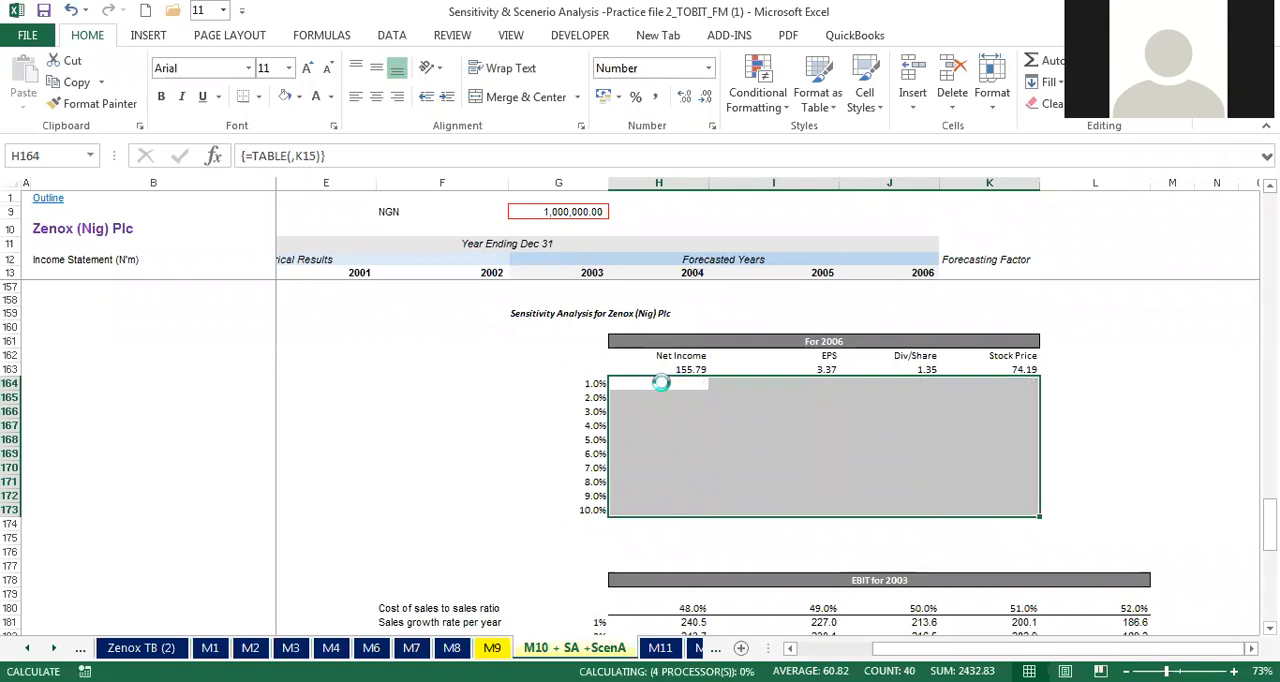
# Step: Review the linked 2006 formulas for Net Income, EPS, Div/Share and Stock Price in H163:K163
pyautogui.click(603, 370)
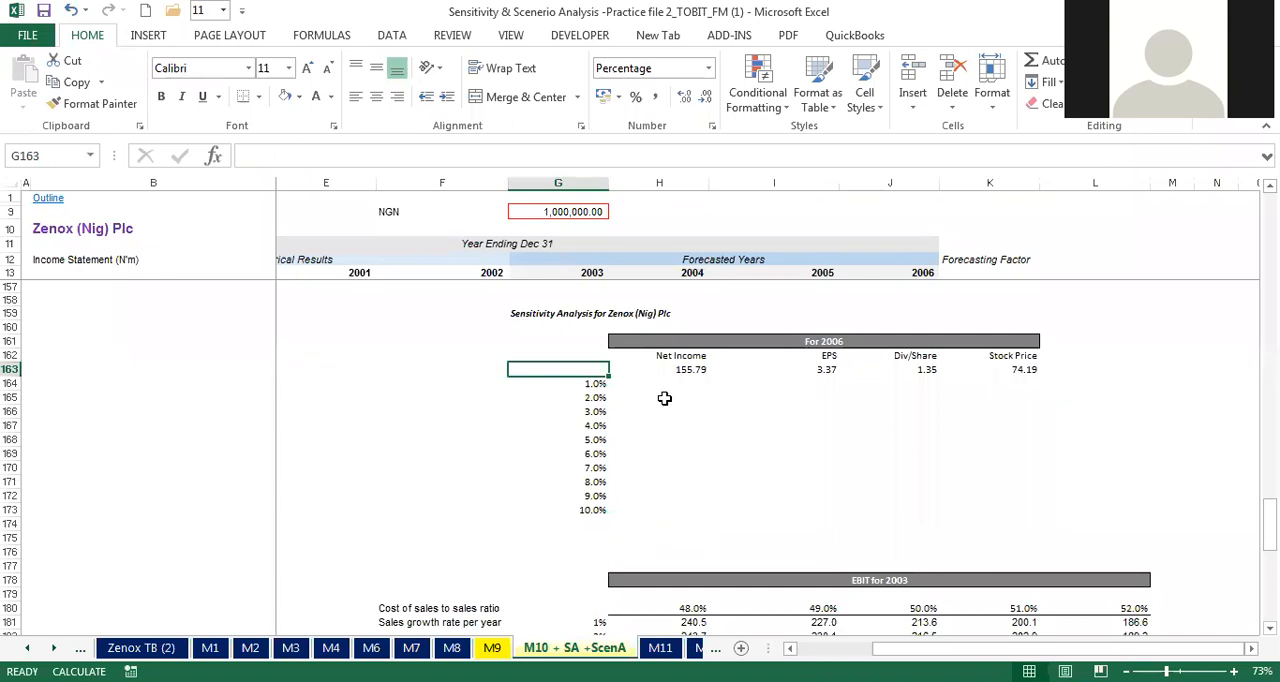
pyautogui.click(686, 367)
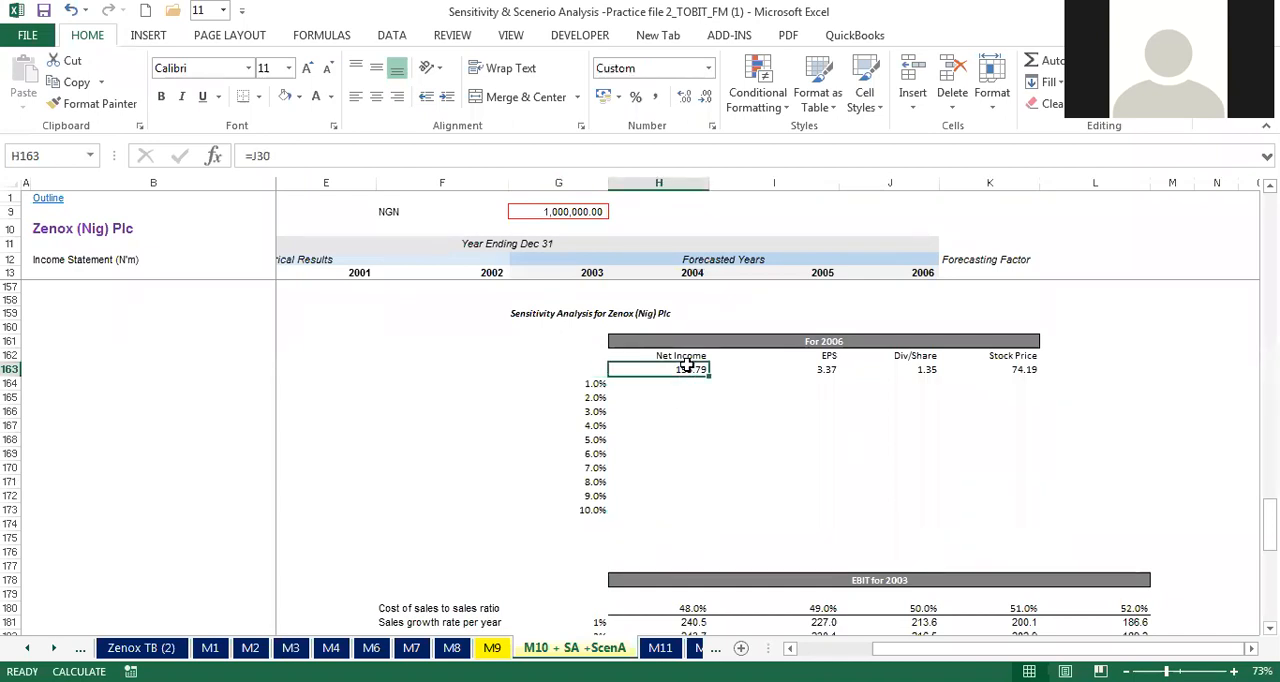
pyautogui.press('Right')
pyautogui.press('Right')
pyautogui.press('Right')
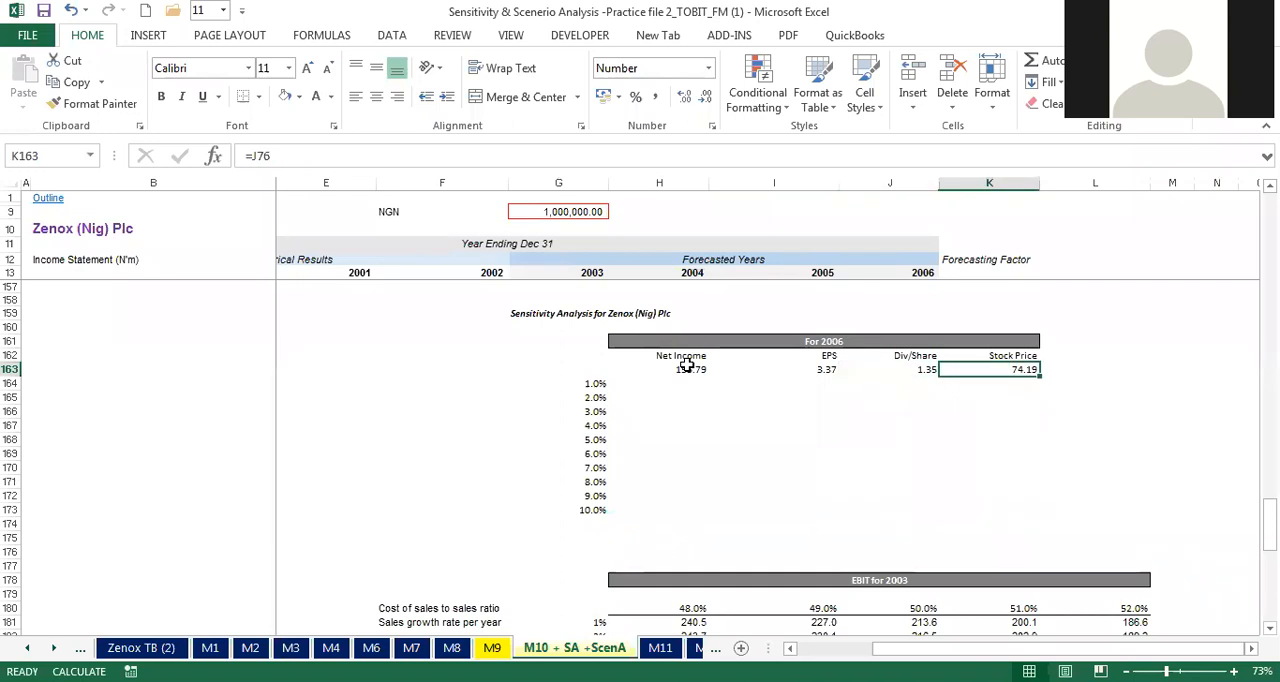
pyautogui.press('Left')
pyautogui.press('Left')
pyautogui.press('Left')
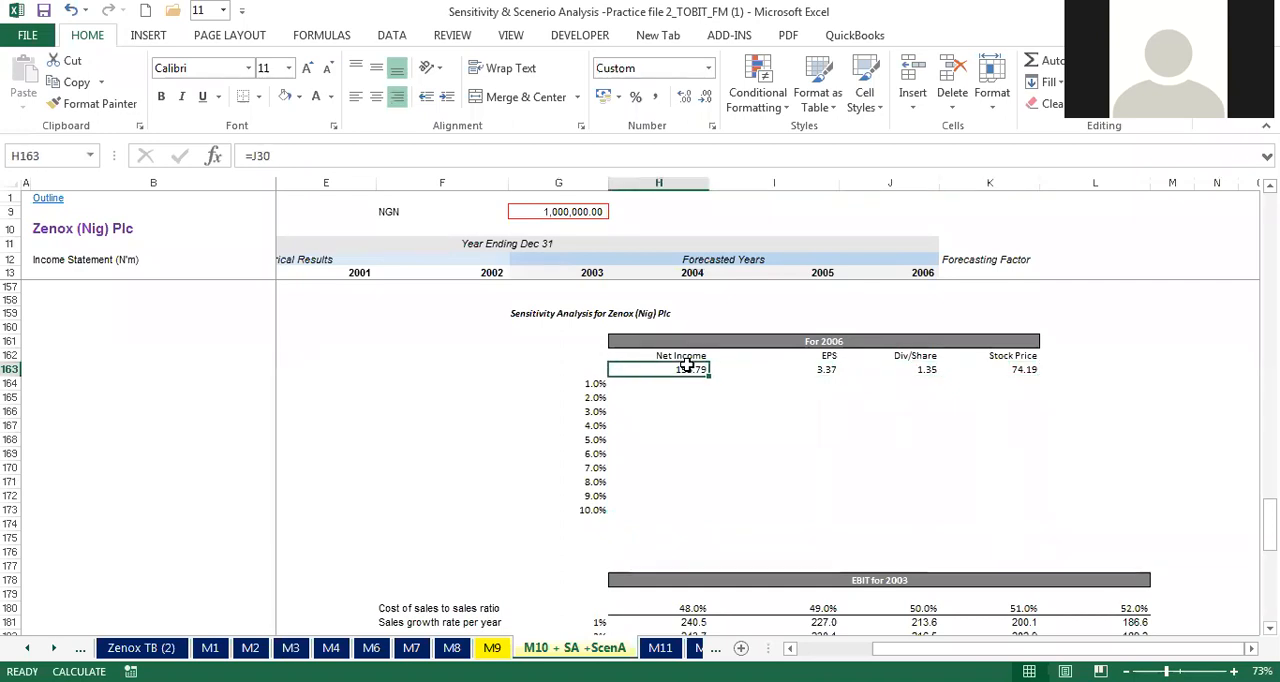
pyautogui.press('Right')
pyautogui.press('Right')
pyautogui.press('Right')
pyautogui.press('Left')
pyautogui.press('Left')
pyautogui.press('Left')
pyautogui.press('Right')
pyautogui.press('Right')
pyautogui.press('Right')
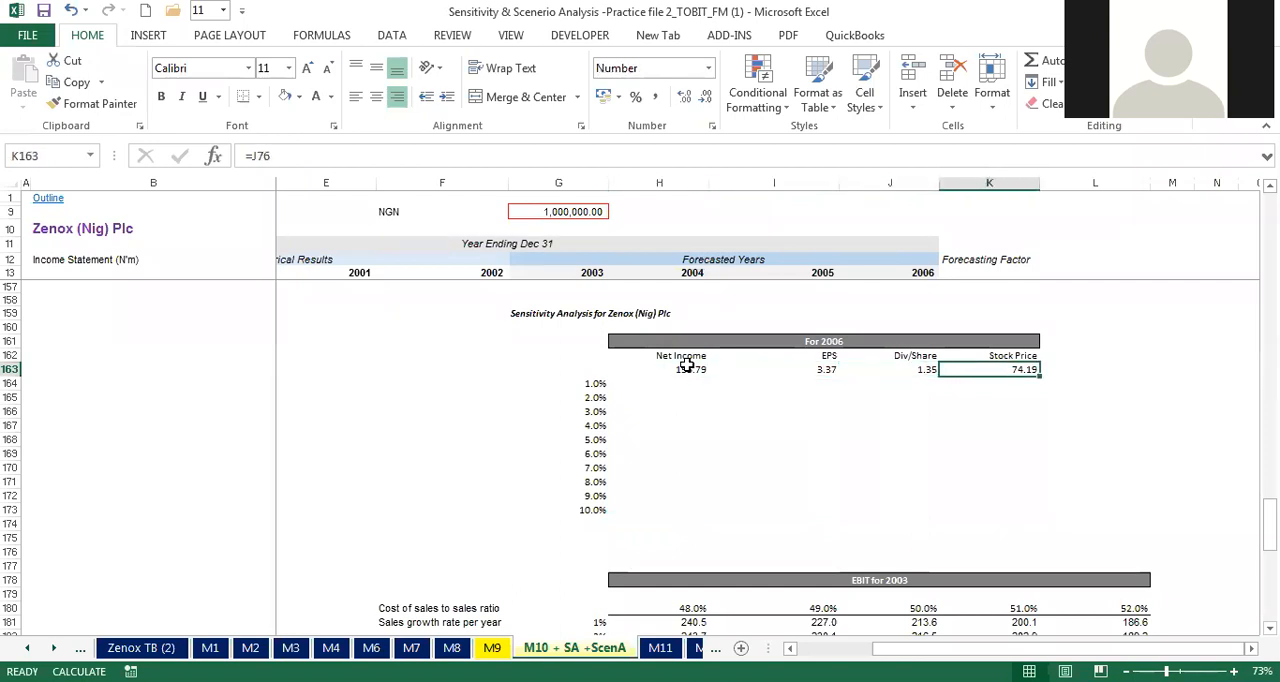
pyautogui.press('Left')
pyautogui.press('Left')
pyautogui.press('Left')
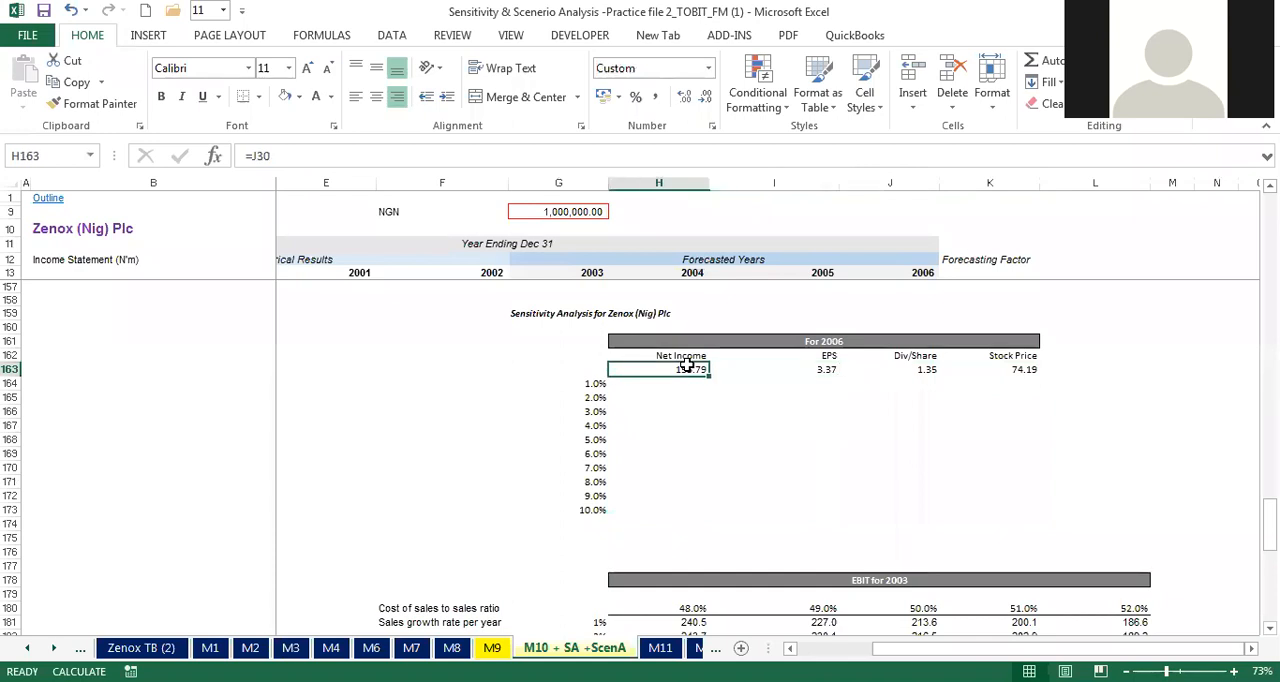
# Step: Review the column of input rates in G164:G173, from 1% to 10%
pyautogui.press('Left')
pyautogui.press('Down')
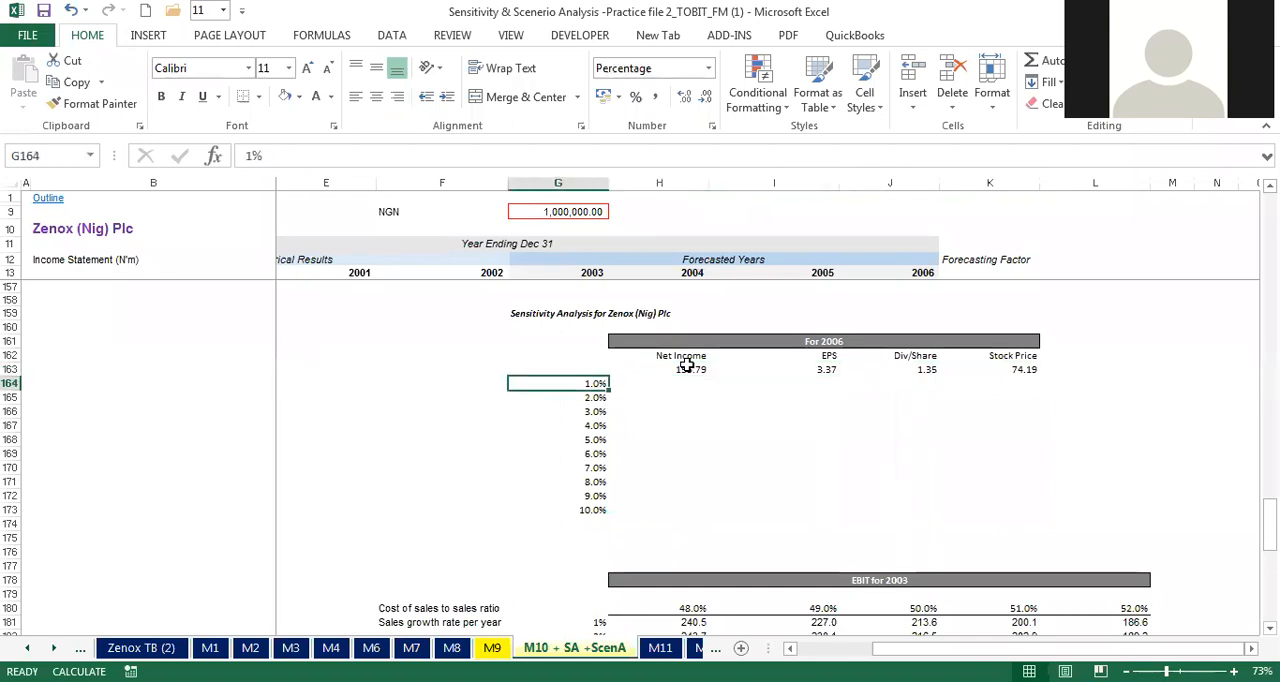
pyautogui.press('Down')
pyautogui.press('Down')
pyautogui.press('Down')
pyautogui.press('Down')
pyautogui.press('Down')
pyautogui.press('Down')
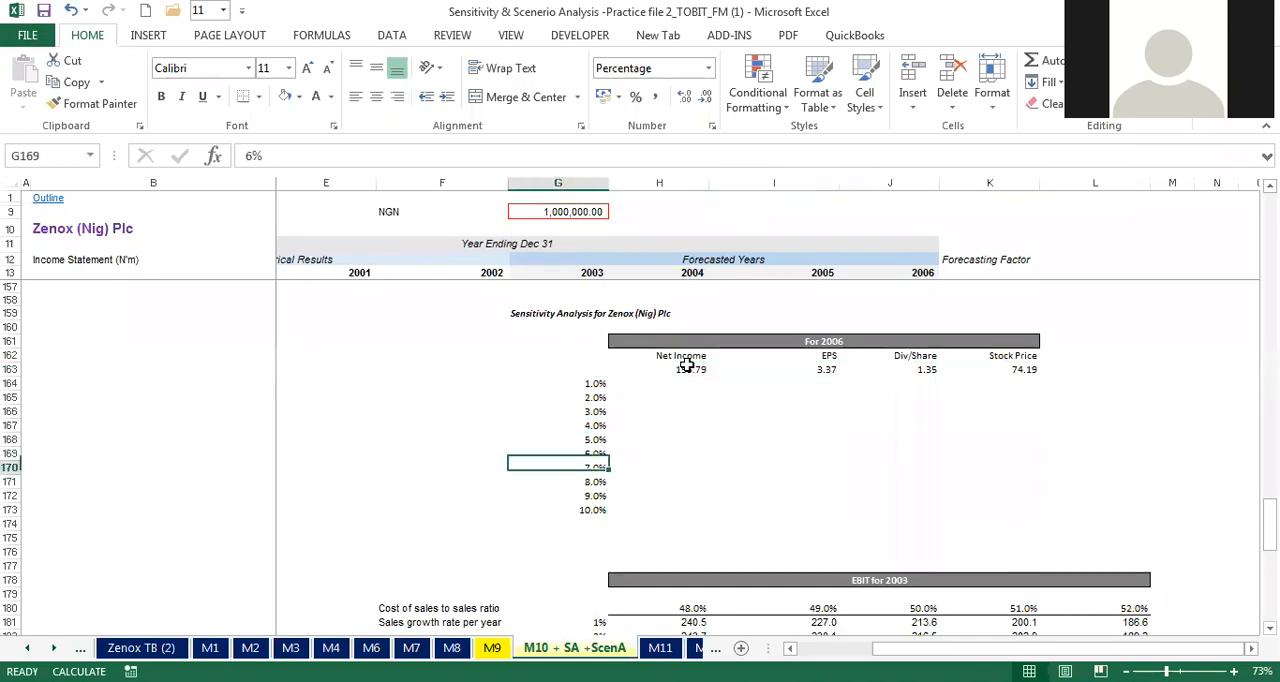
pyautogui.press('Down')
pyautogui.press('Down')
pyautogui.press('Down')
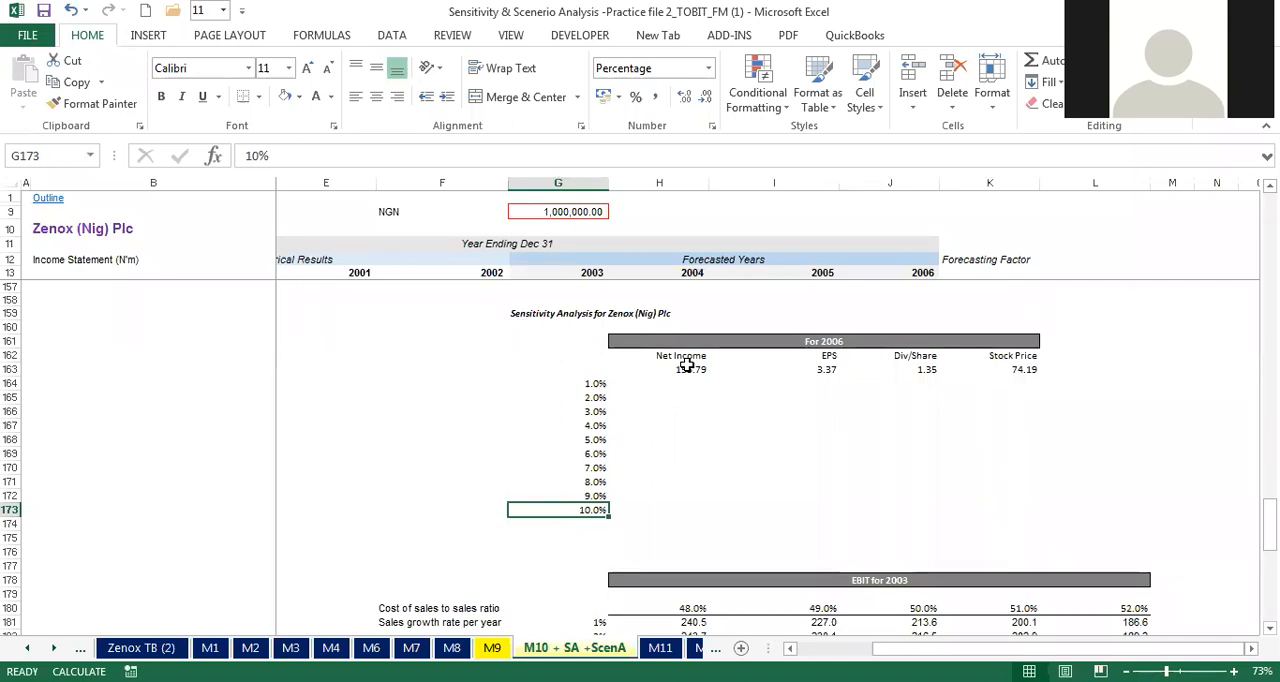
pyautogui.press('Up')
pyautogui.press('Up')
pyautogui.press('Up')
pyautogui.press('Up')
pyautogui.press('Up')
pyautogui.press('Up')
pyautogui.press('Up')
pyautogui.press('Up')
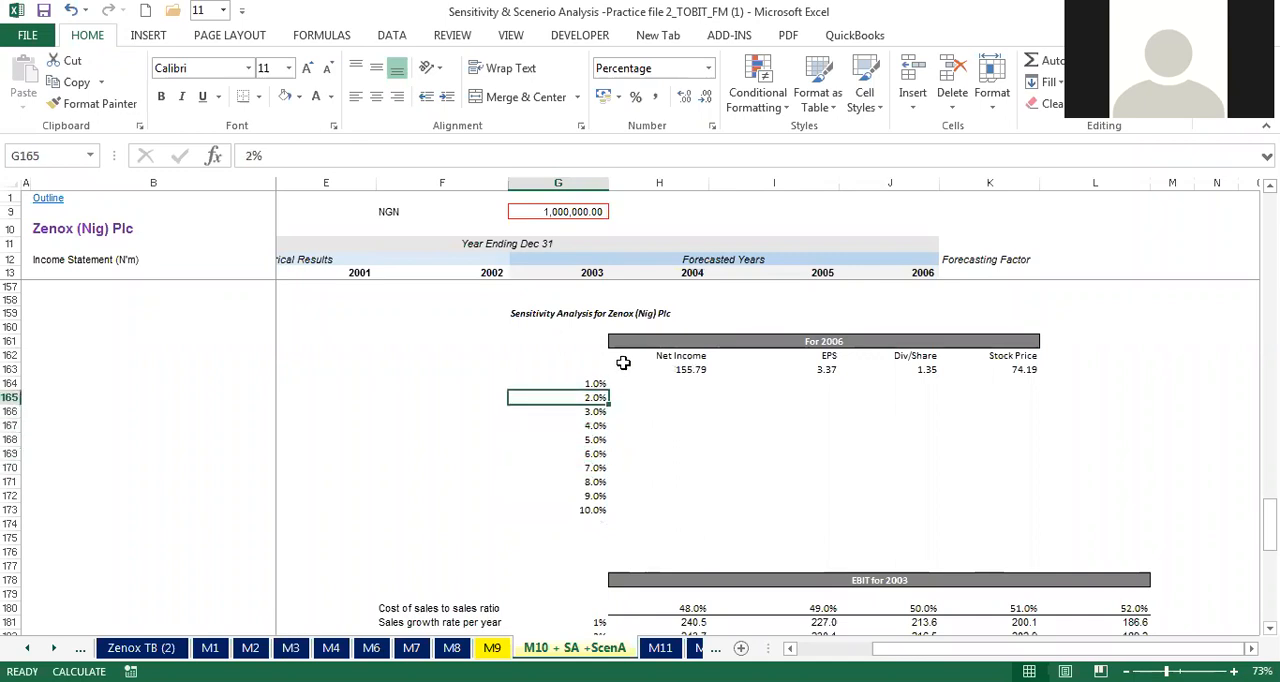
# Step: Label the input rates by entering "Sales growth >>" in F164 beside the 1% rate
pyautogui.click(516, 381)
pyautogui.click(467, 382)
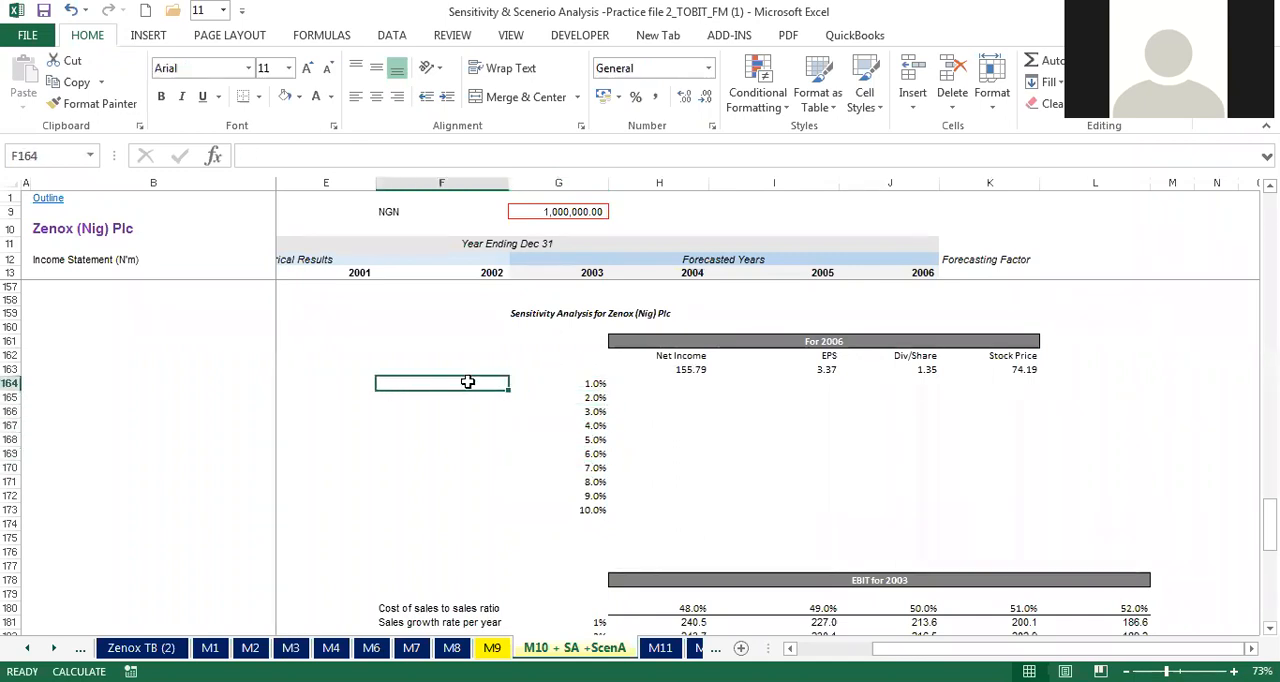
pyautogui.write('Sales')
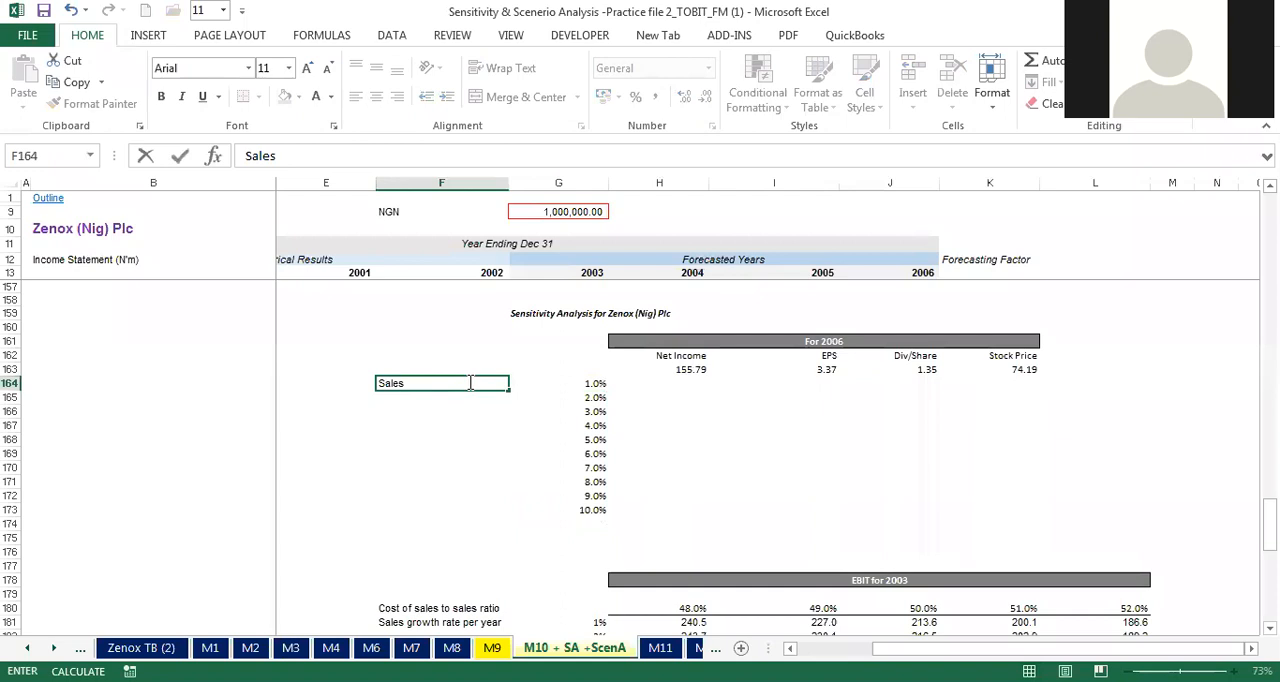
pyautogui.press('BackSpace')
pyautogui.press('BackSpace')
pyautogui.press('BackSpace')
pyautogui.press('BackSpace')
pyautogui.press('BackSpace')
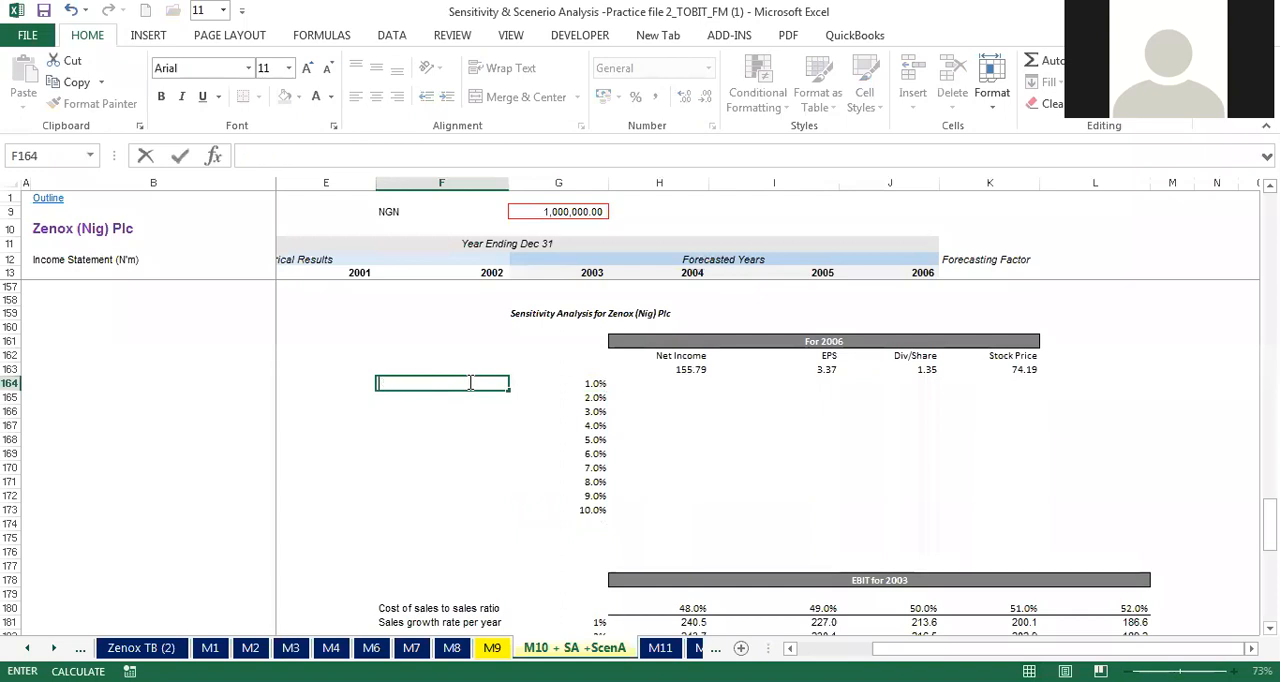
pyautogui.write('Sales growth ')
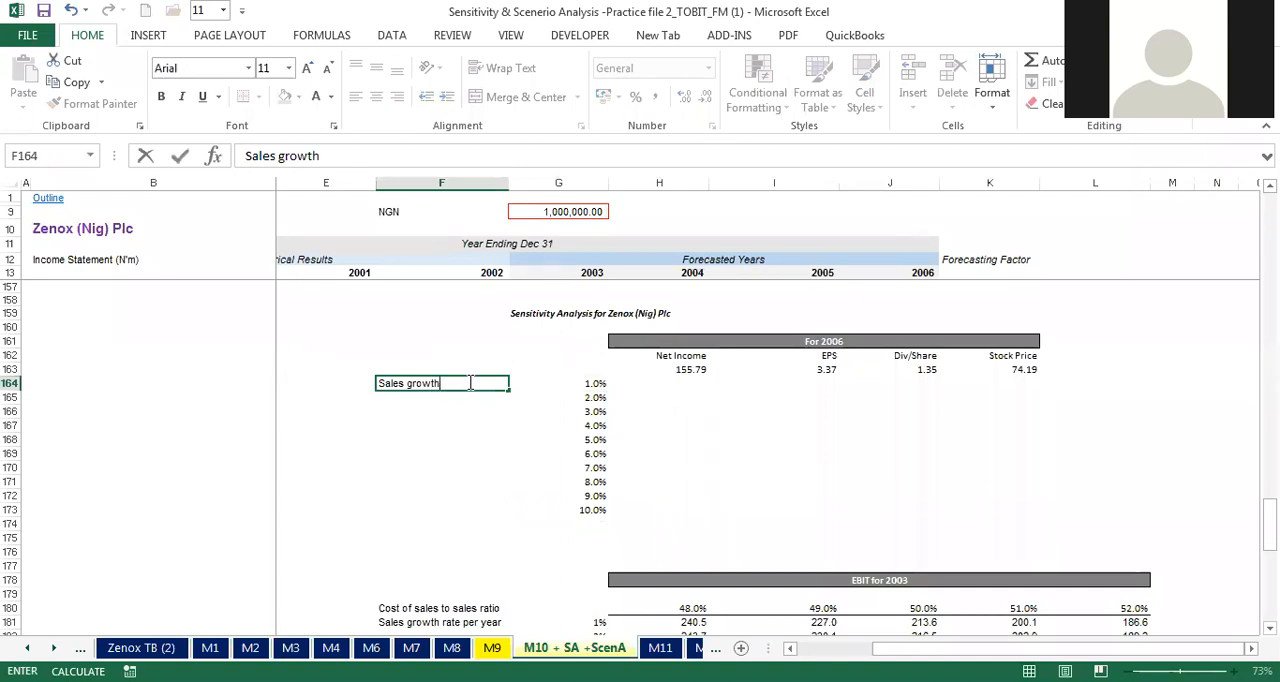
pyautogui.write('>>')
pyautogui.click(479, 366)
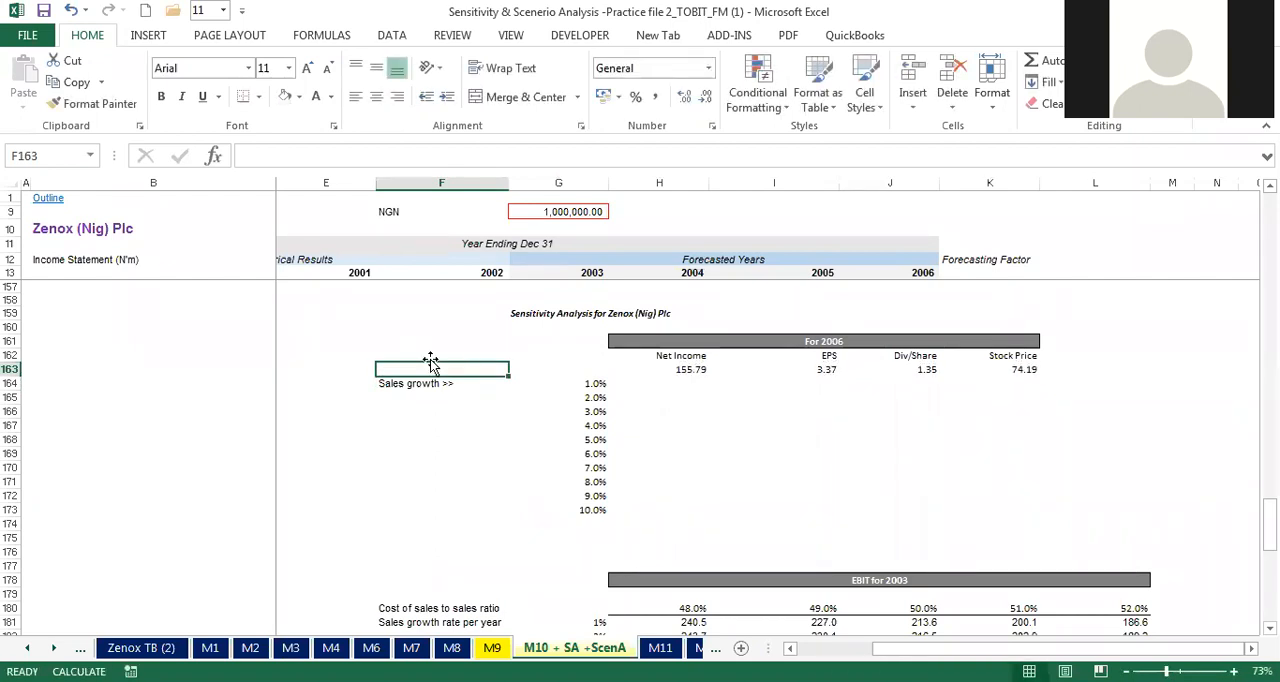
# Step: Label the linked results row by entering "Financial Statements >>>" in F163
pyautogui.write('Financi')
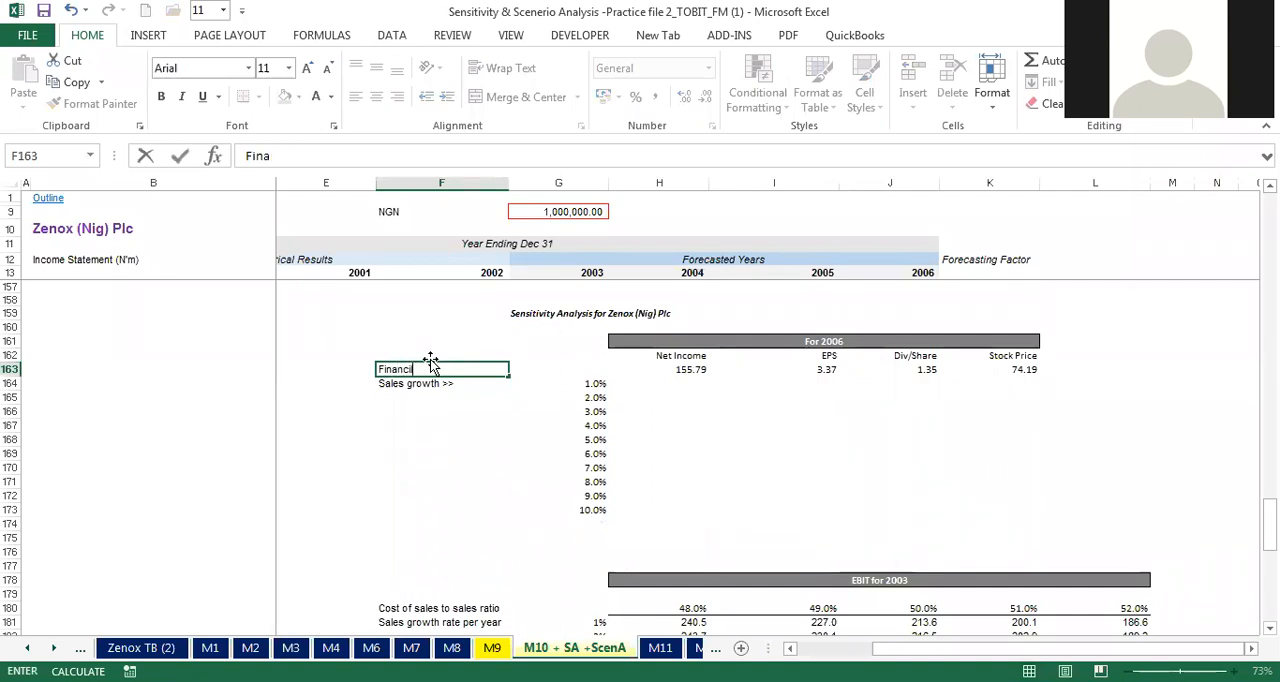
pyautogui.write('al Statements')
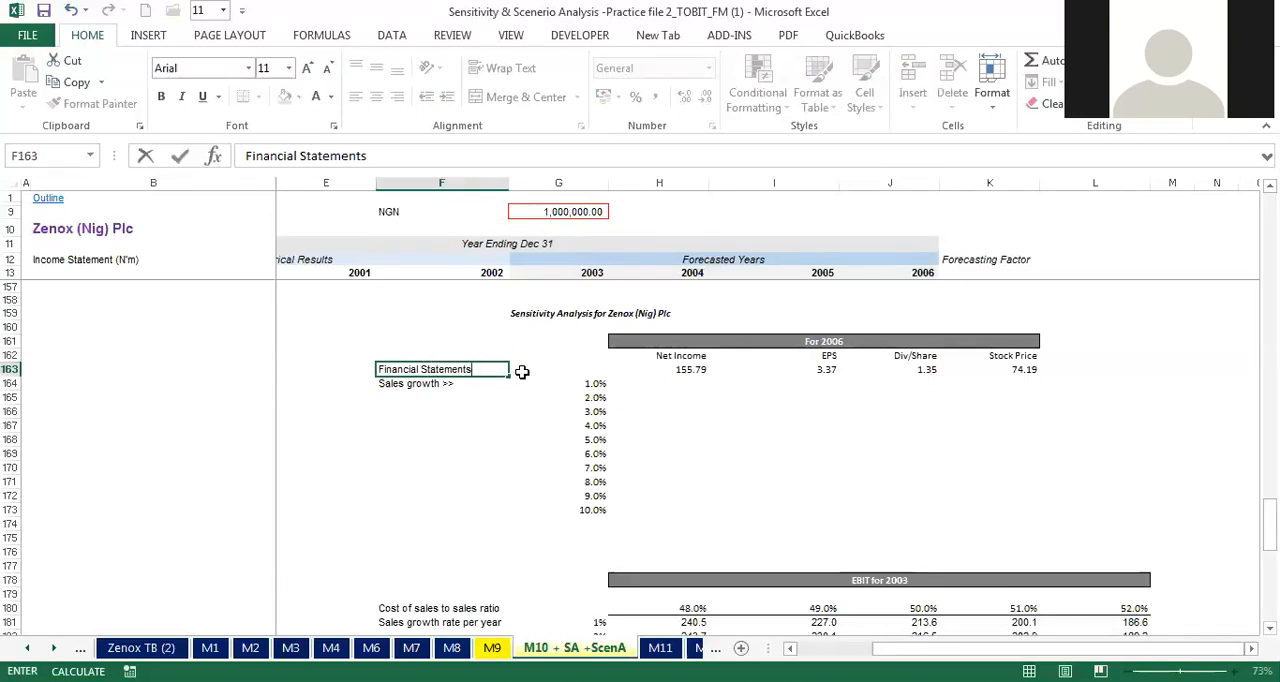
pyautogui.click(522, 371)
pyautogui.click(470, 369)
pyautogui.doubleClick(483, 369)
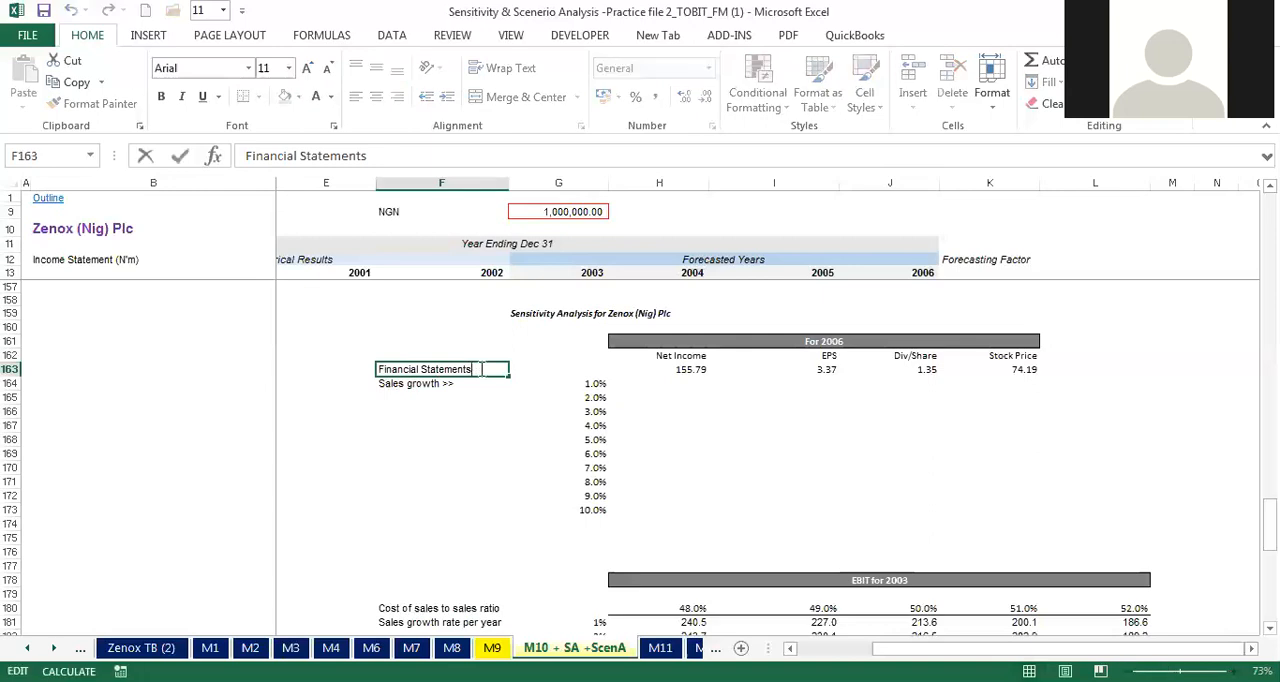
pyautogui.write('>>>')
pyautogui.press('Return')
pyautogui.click(522, 484)
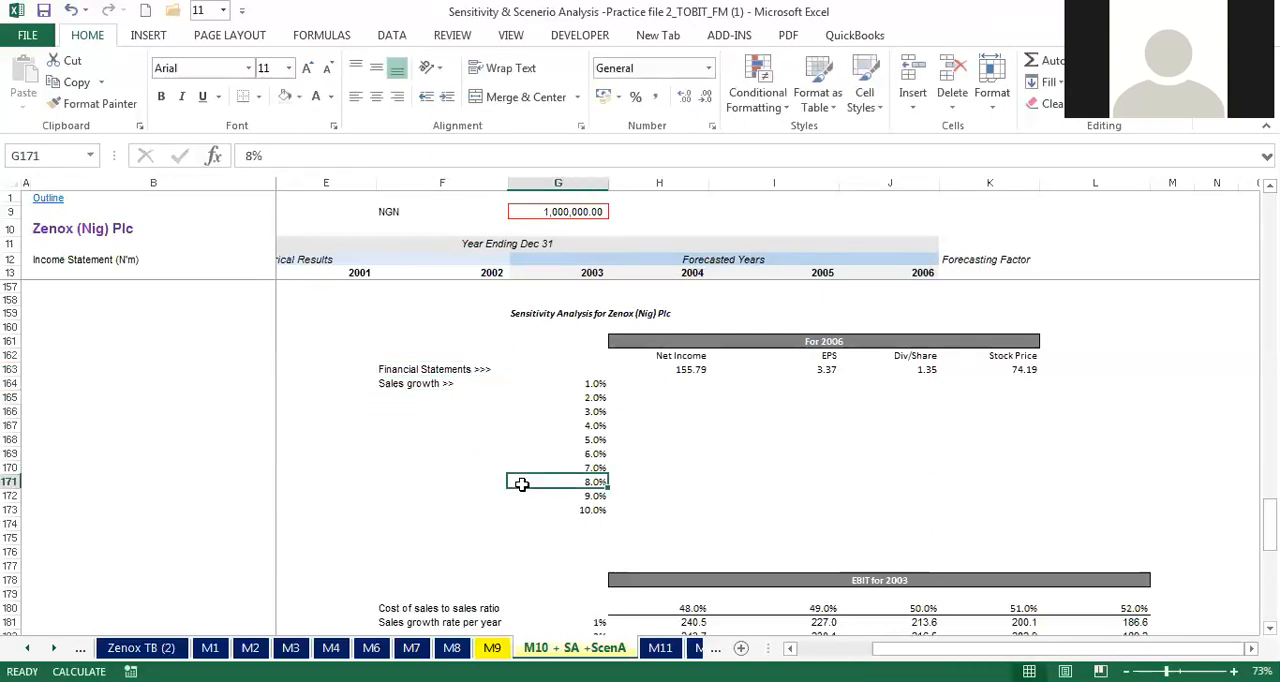
# Step: Review the sales growth rates in G164:G173 against the linked Financial Statements results in H163:K163
pyautogui.click(425, 384)
pyautogui.moveTo(425, 384); pyautogui.dragTo(592, 500)
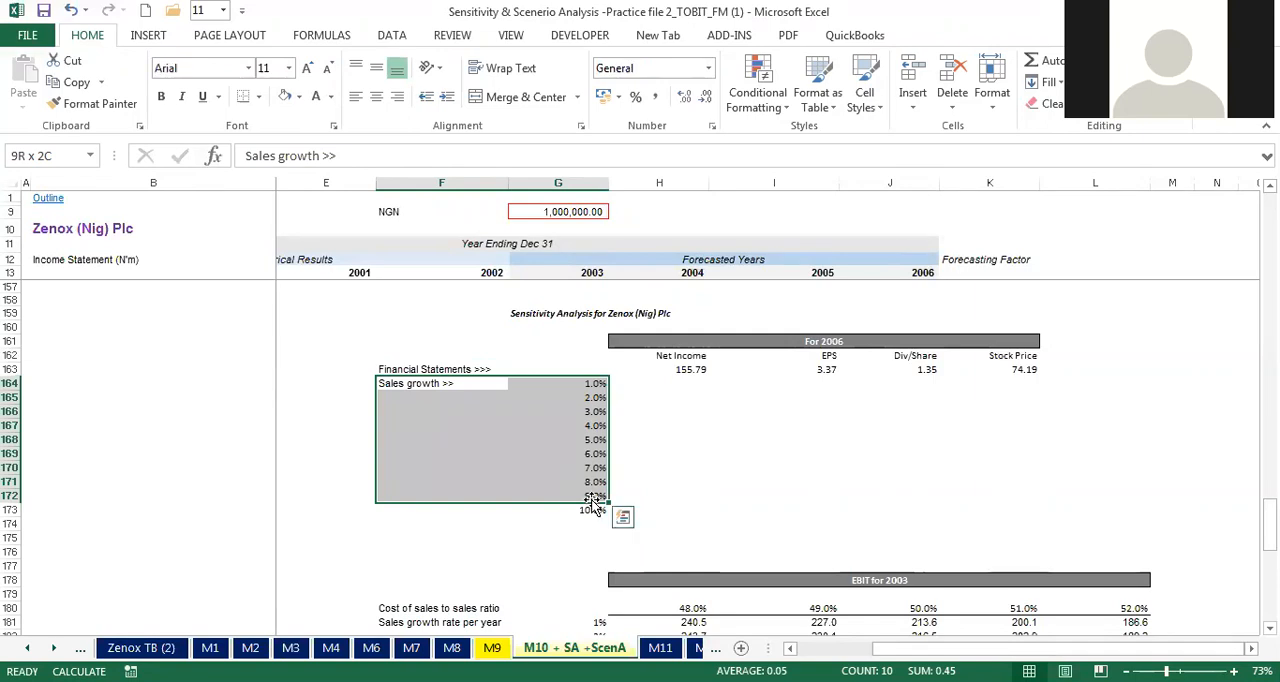
pyautogui.moveTo(403, 368); pyautogui.dragTo(985, 372)
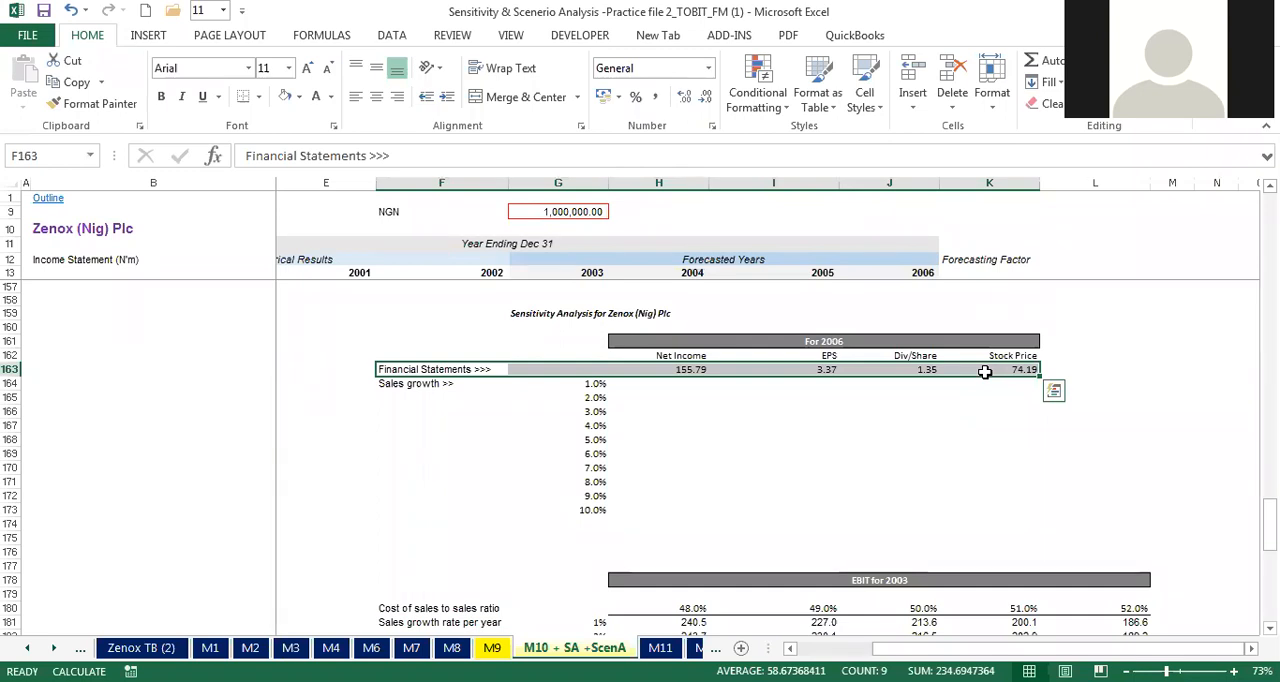
pyautogui.click(683, 370)
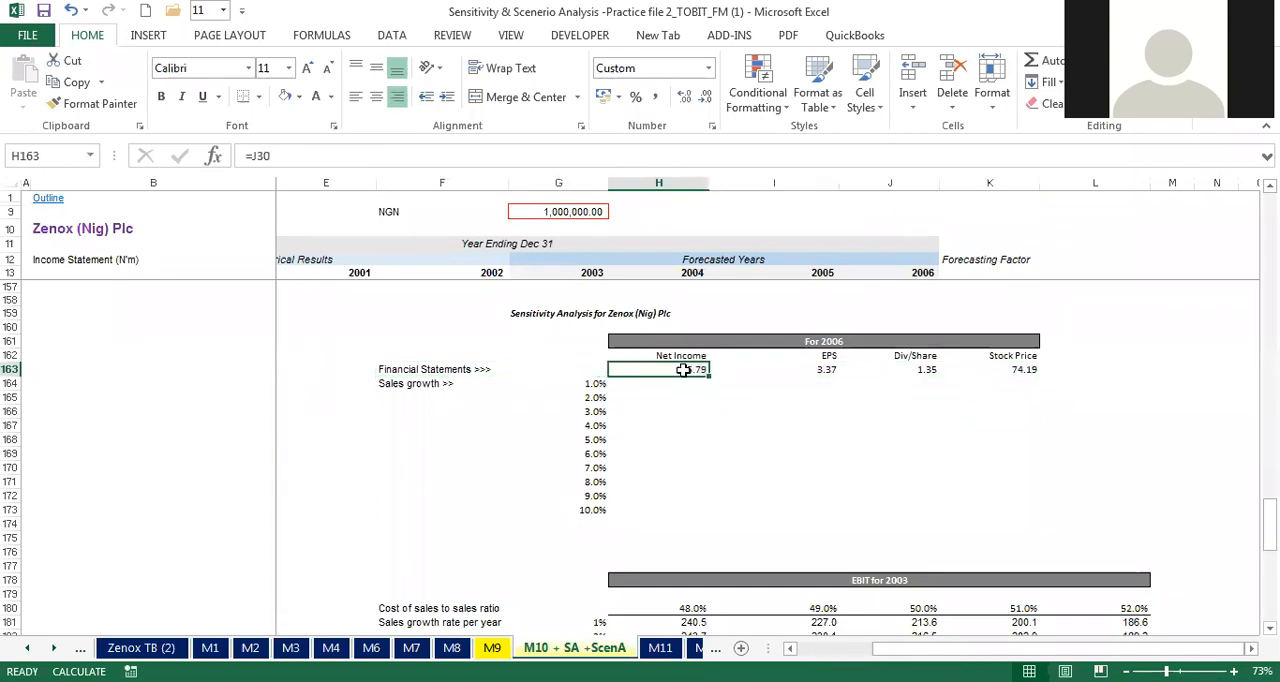
pyautogui.click(659, 385)
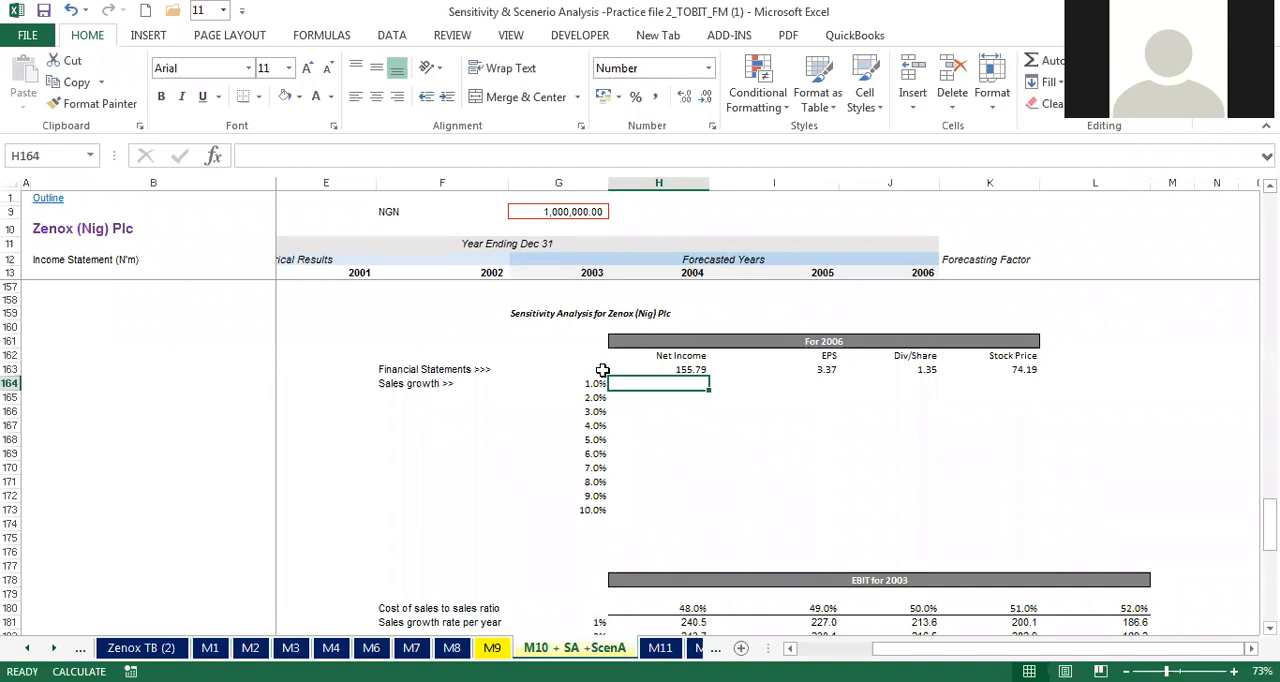
pyautogui.hotkey('alt', 'Tab')
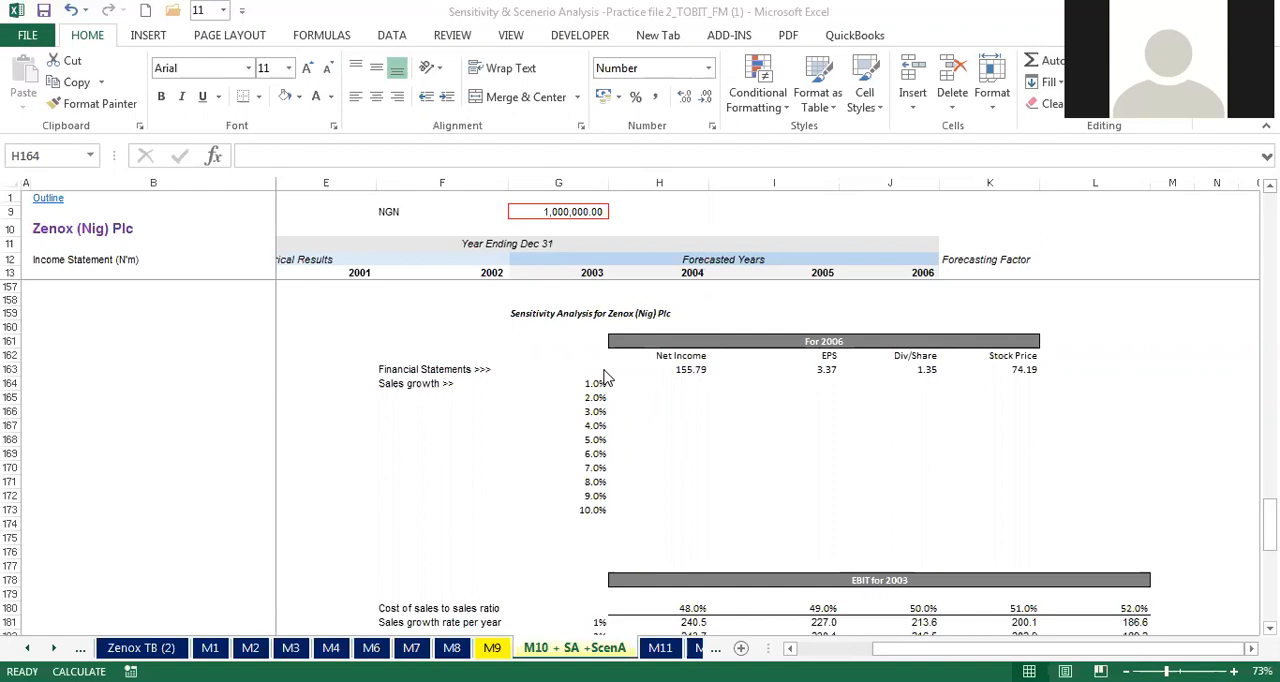
pyautogui.click(603, 370)
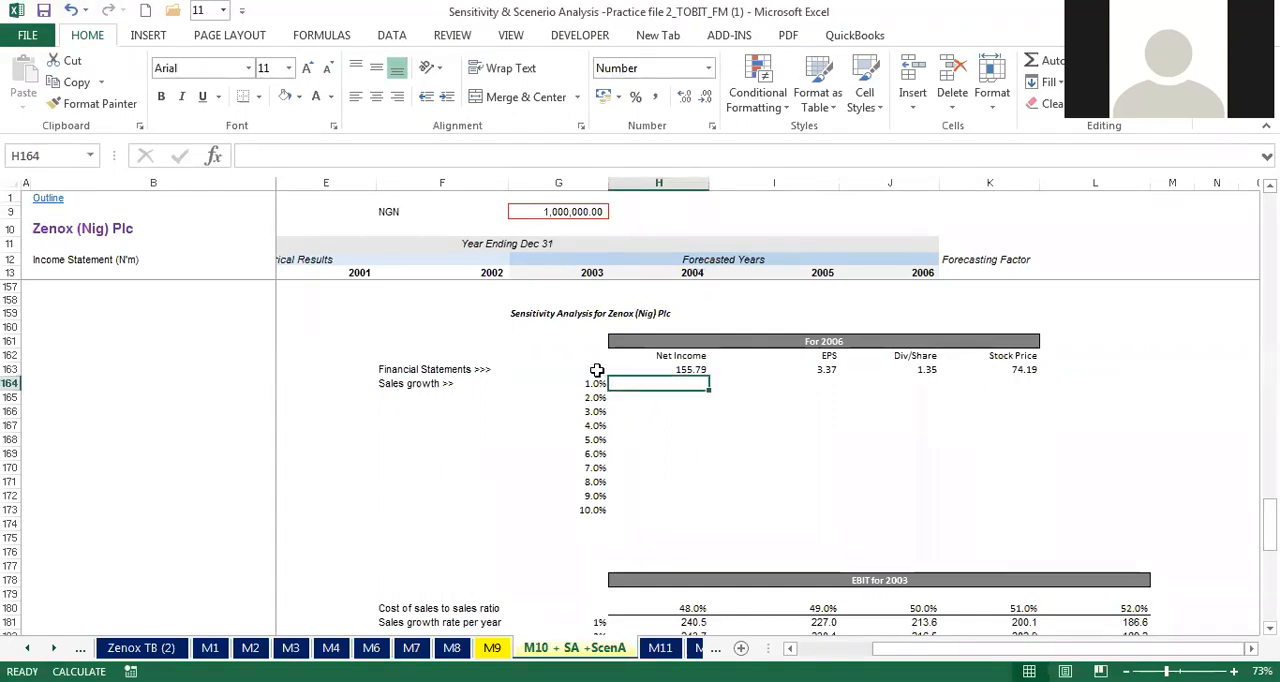
pyautogui.moveTo(595, 383); pyautogui.dragTo(586, 509)
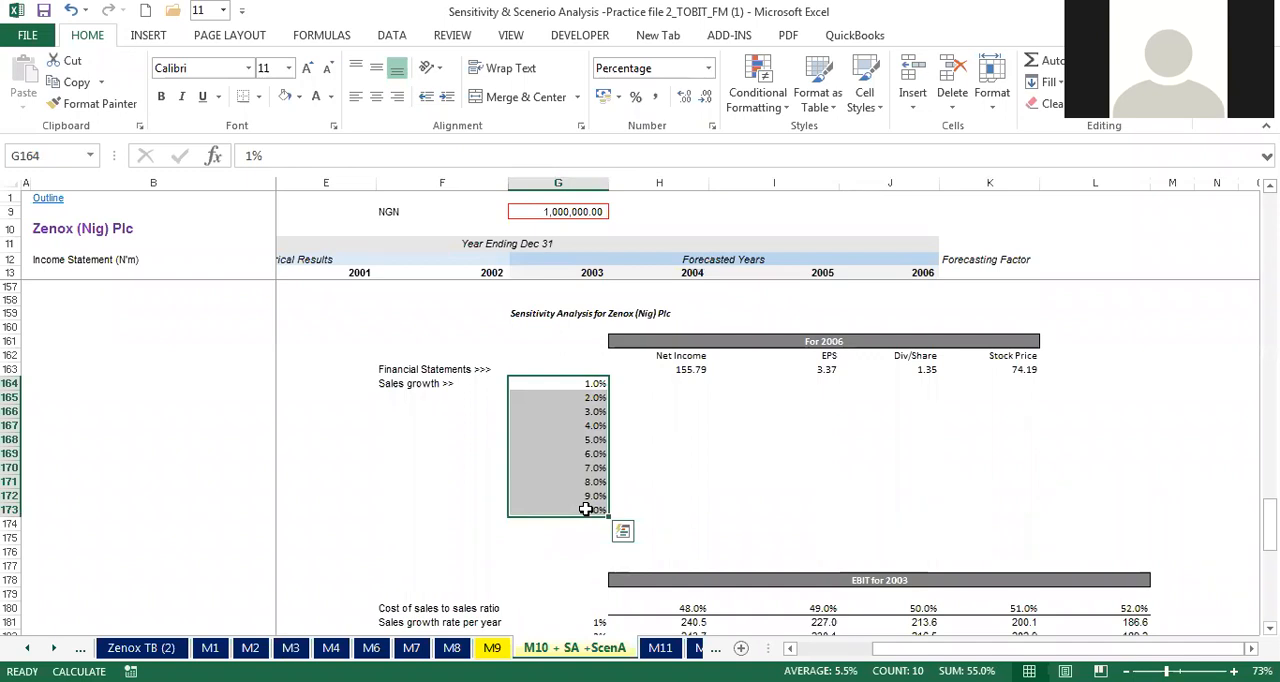
pyautogui.click(668, 369)
pyautogui.moveTo(668, 369); pyautogui.dragTo(1025, 370)
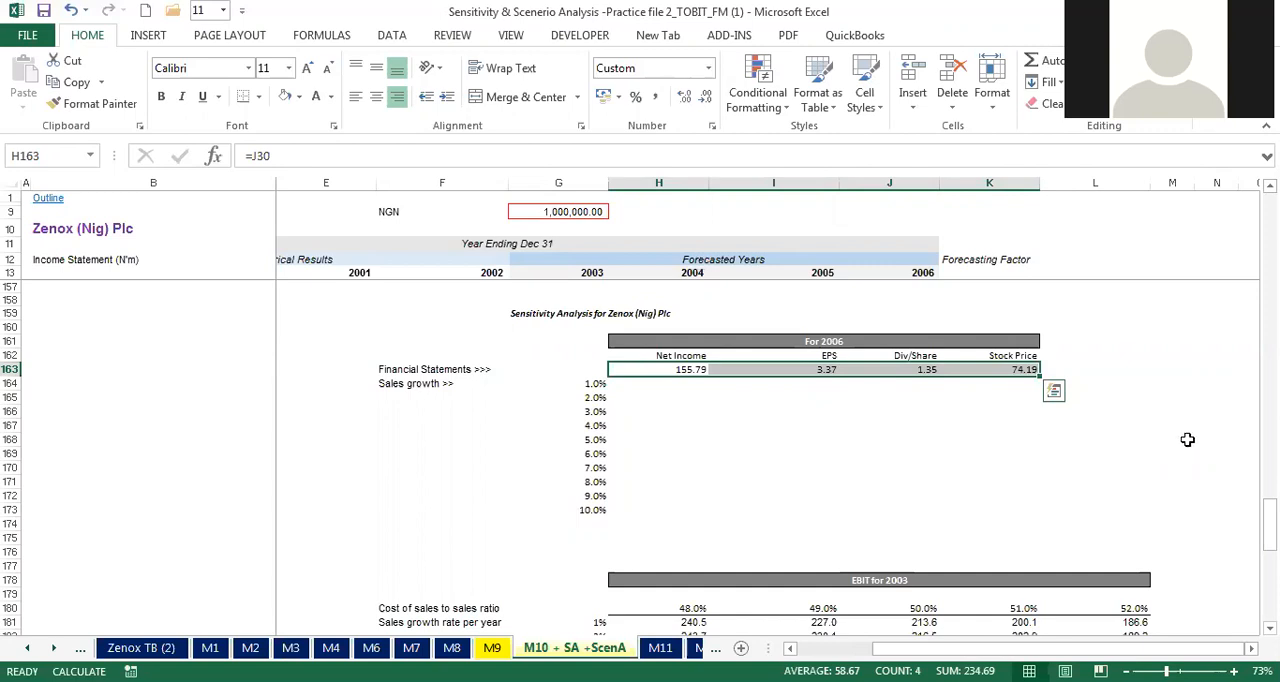
# Step: Create a one-variable data table over G163:K173 with the Turnover forecasting factor $K$15 as column input cell, and check its results
pyautogui.moveTo(598, 367); pyautogui.dragTo(1035, 505)
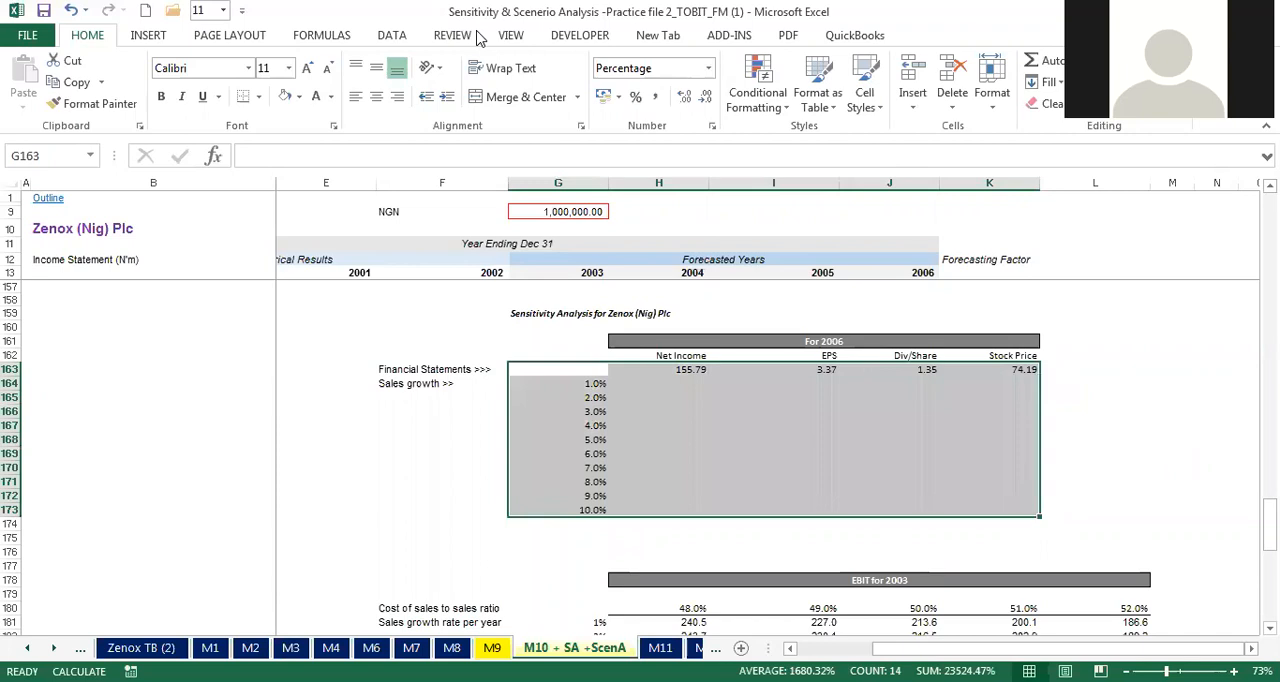
pyautogui.click(393, 40)
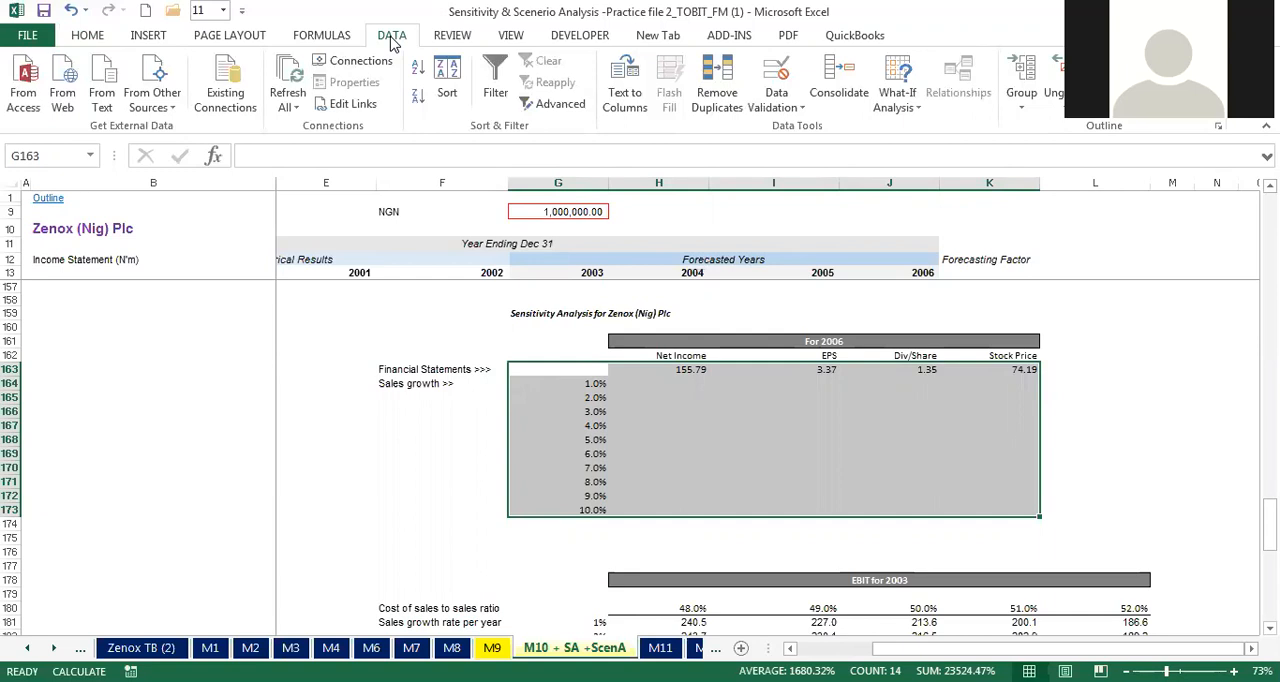
pyautogui.click(912, 113)
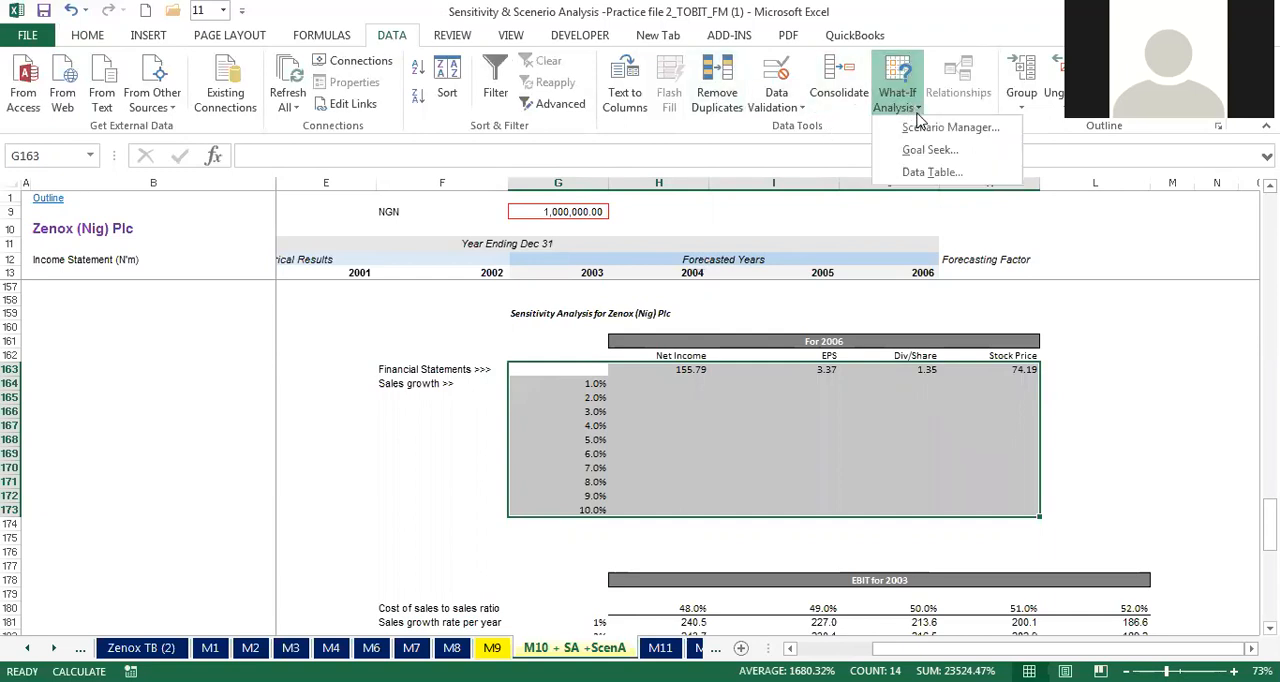
pyautogui.click(930, 172)
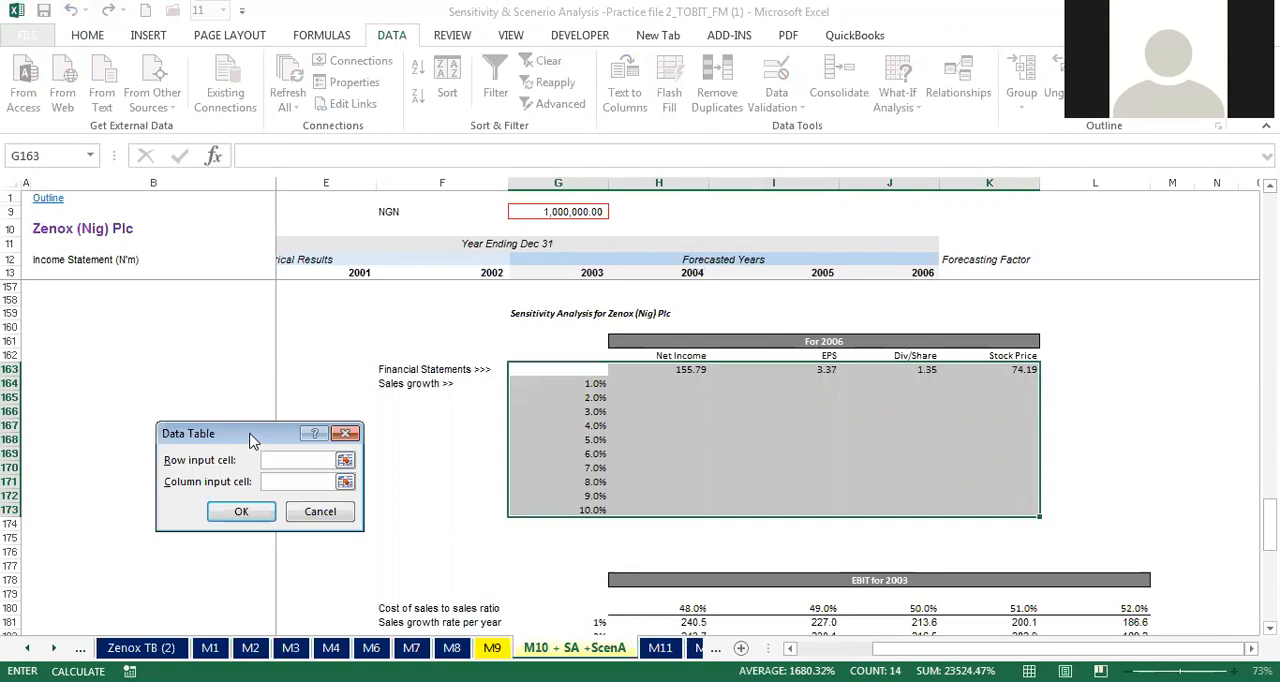
pyautogui.moveTo(253, 441); pyautogui.dragTo(280, 357)
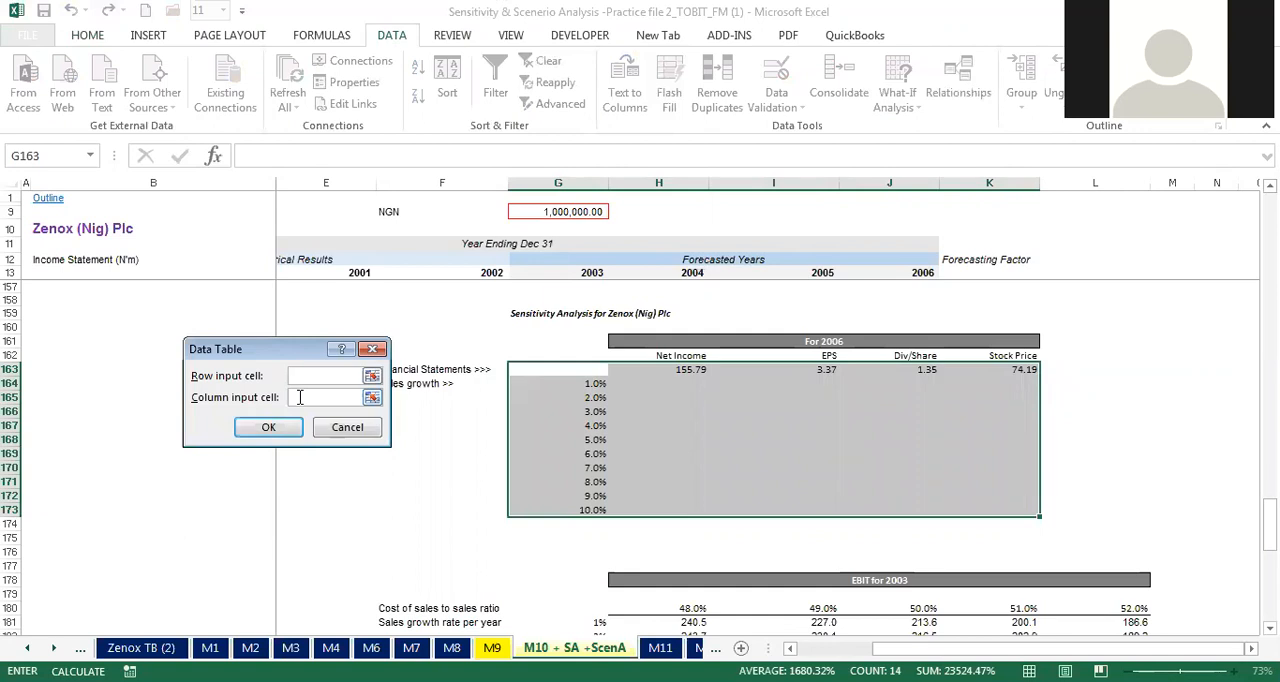
pyautogui.click(299, 397)
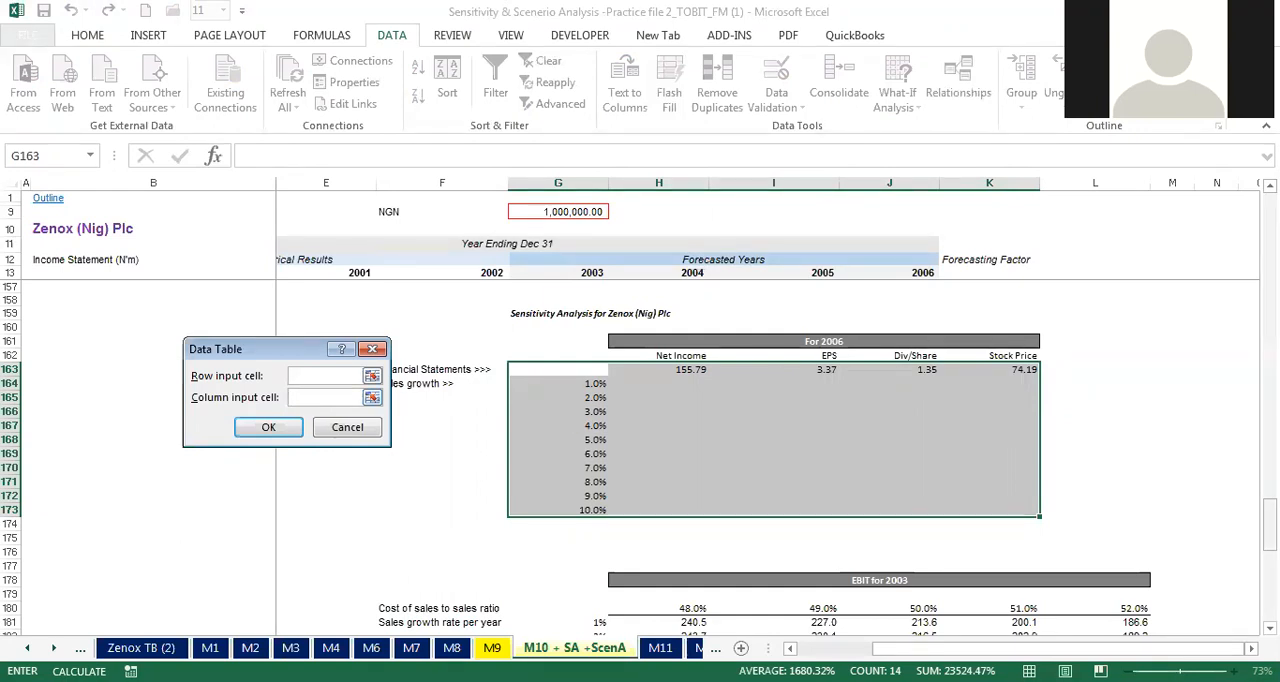
pyautogui.moveTo(1268, 525); pyautogui.dragTo(1013, 300)
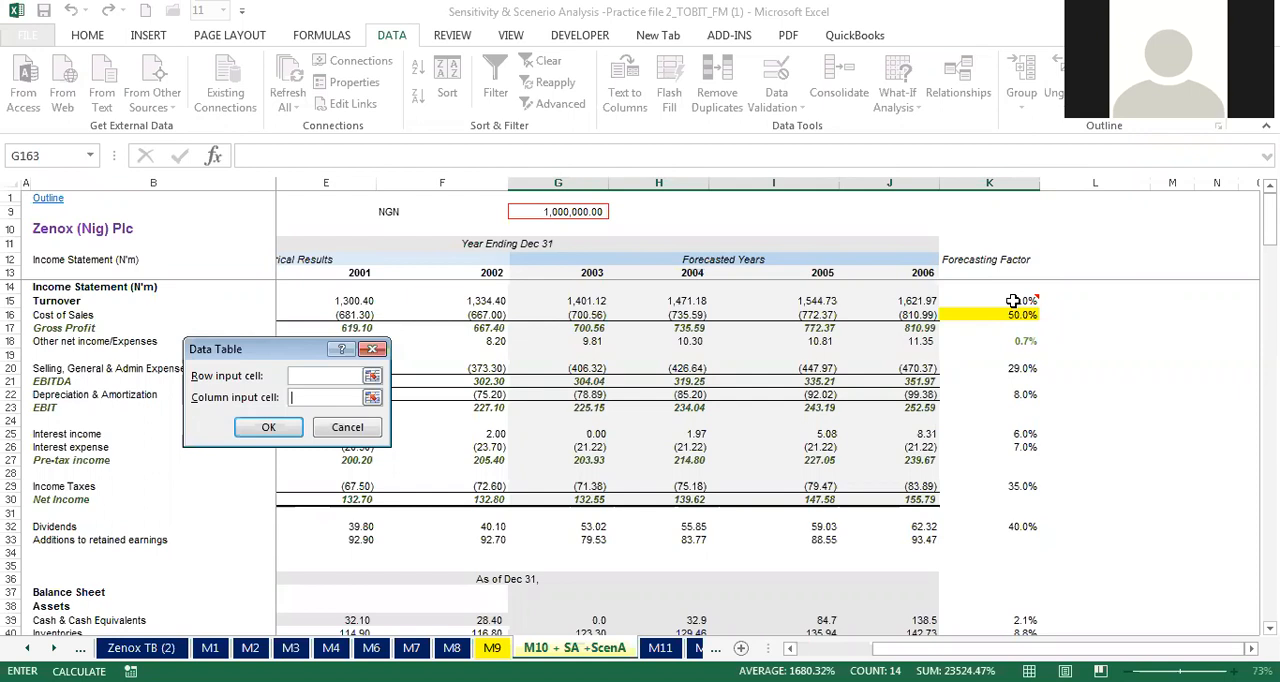
pyautogui.click(1013, 300)
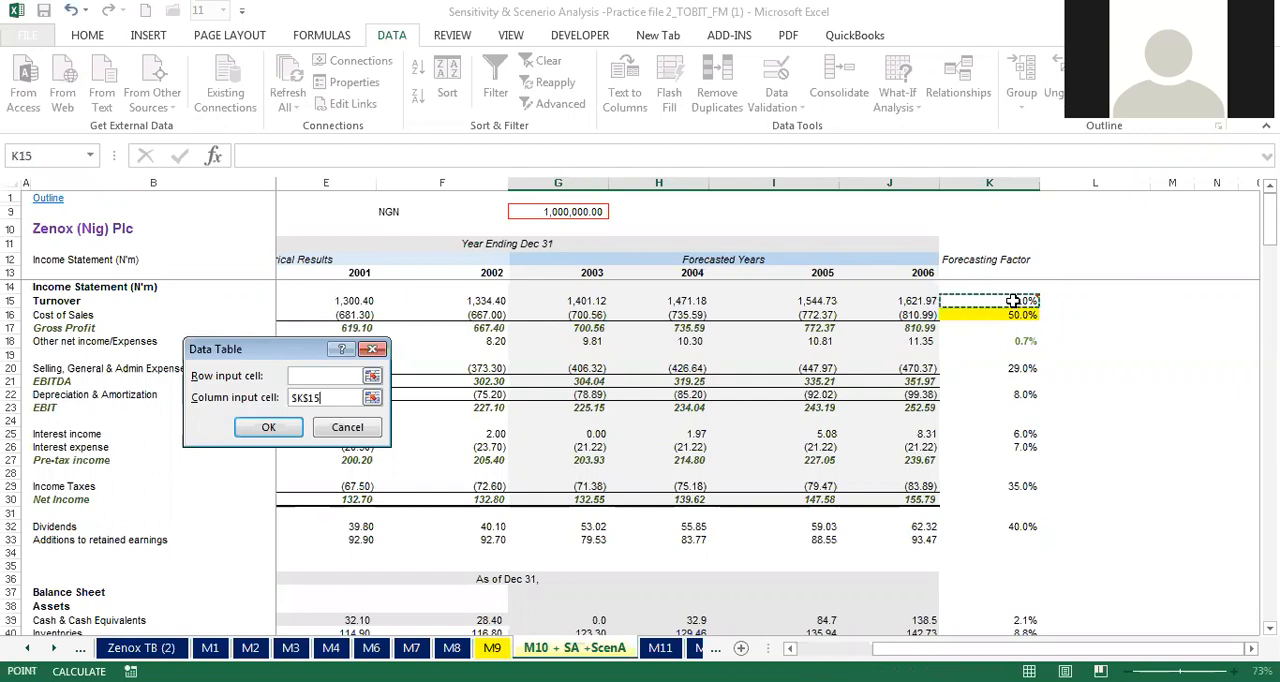
pyautogui.click(268, 428)
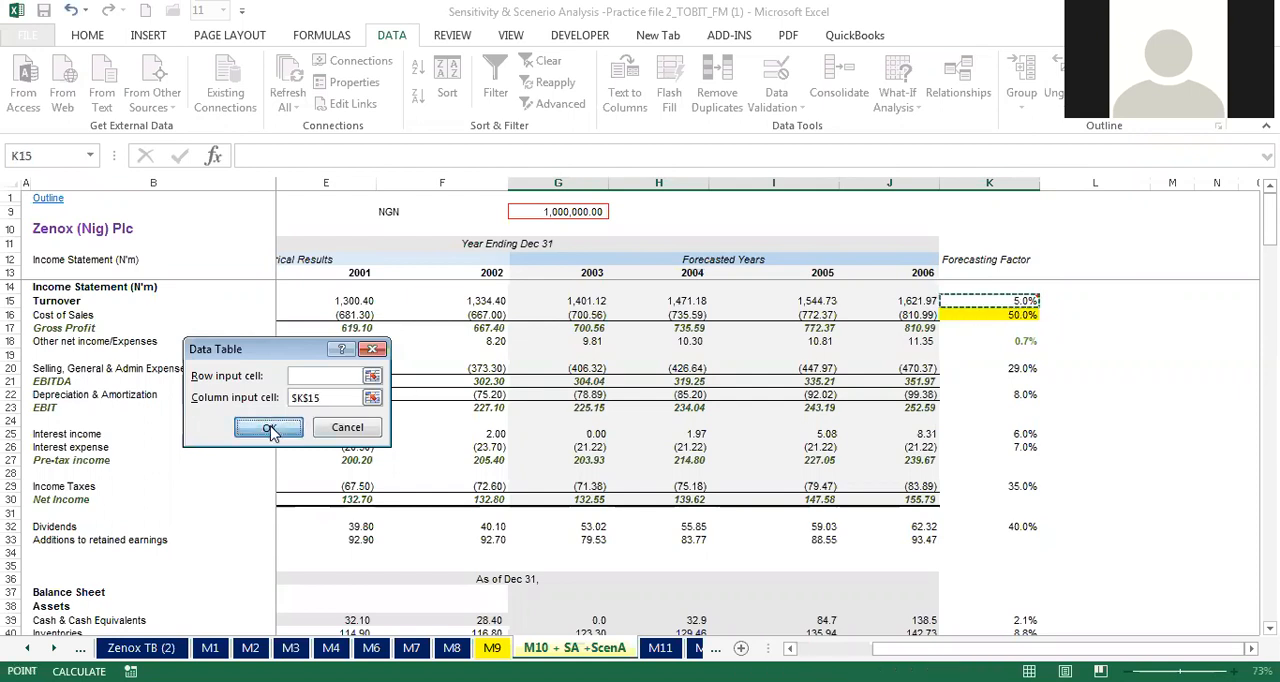
pyautogui.moveTo(1269, 215); pyautogui.dragTo(1269, 523)
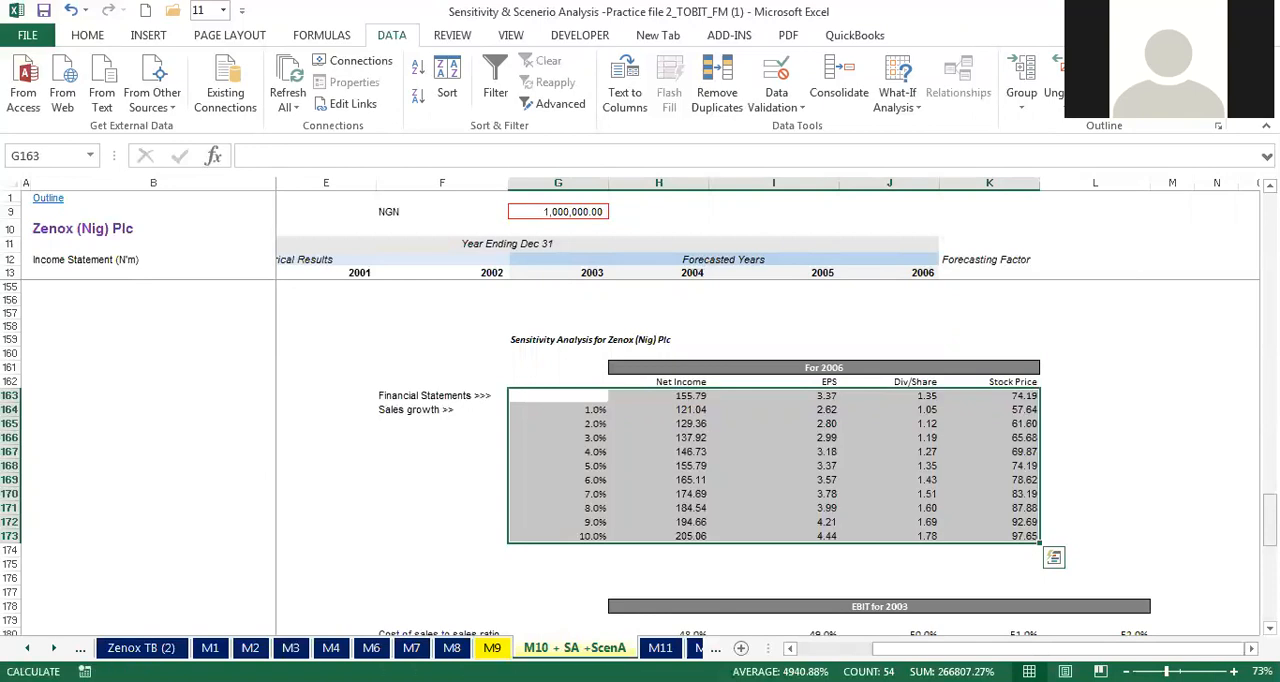
pyautogui.moveTo(1270, 519)
pyautogui.mouseDown()
pyautogui.moveTo(1270, 550)
pyautogui.moveTo(1270, 529)
pyautogui.mouseUp()
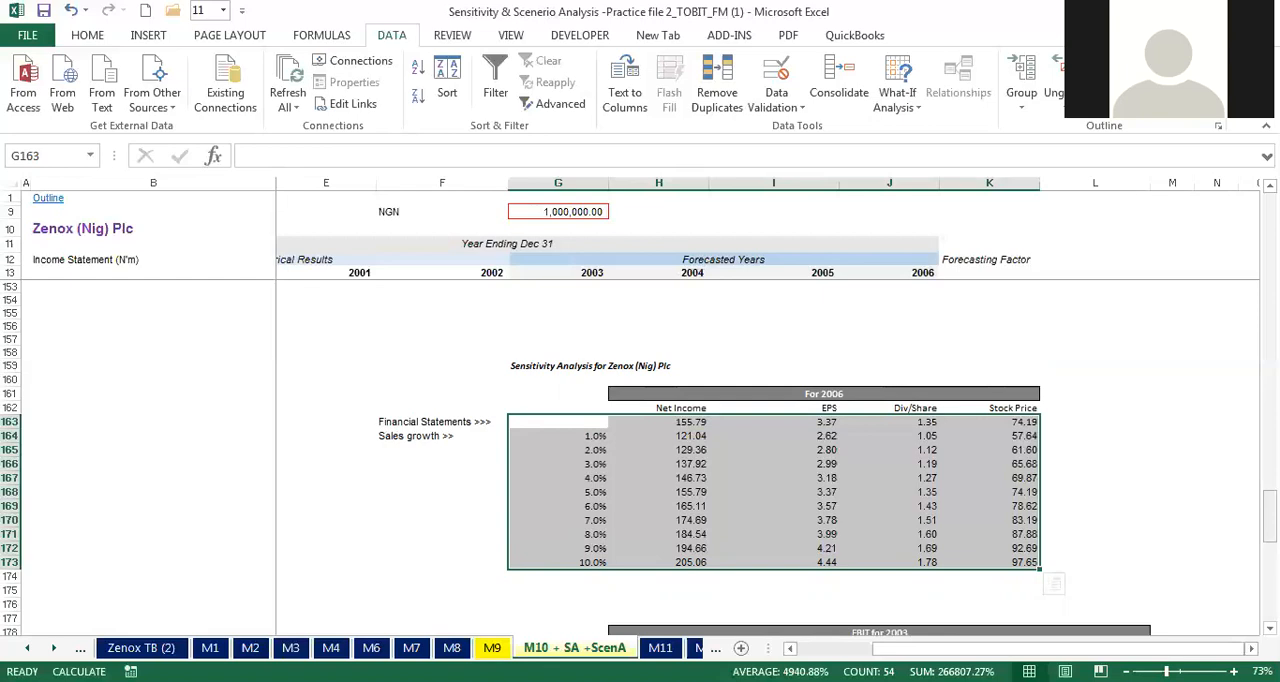
pyautogui.scroll(-1, 1074, 478)
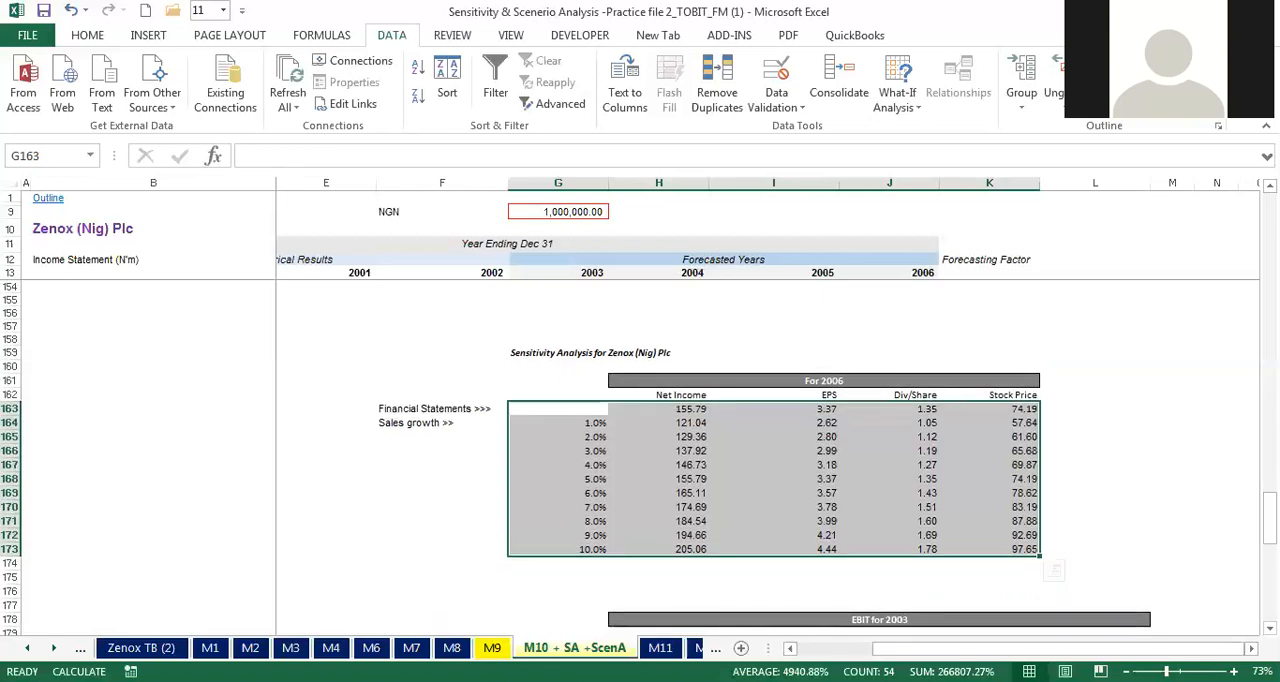
# Step: Set the Turnover forecasting factor in K15 to 4%
pyautogui.moveTo(1270, 514); pyautogui.dragTo(1270, 213)
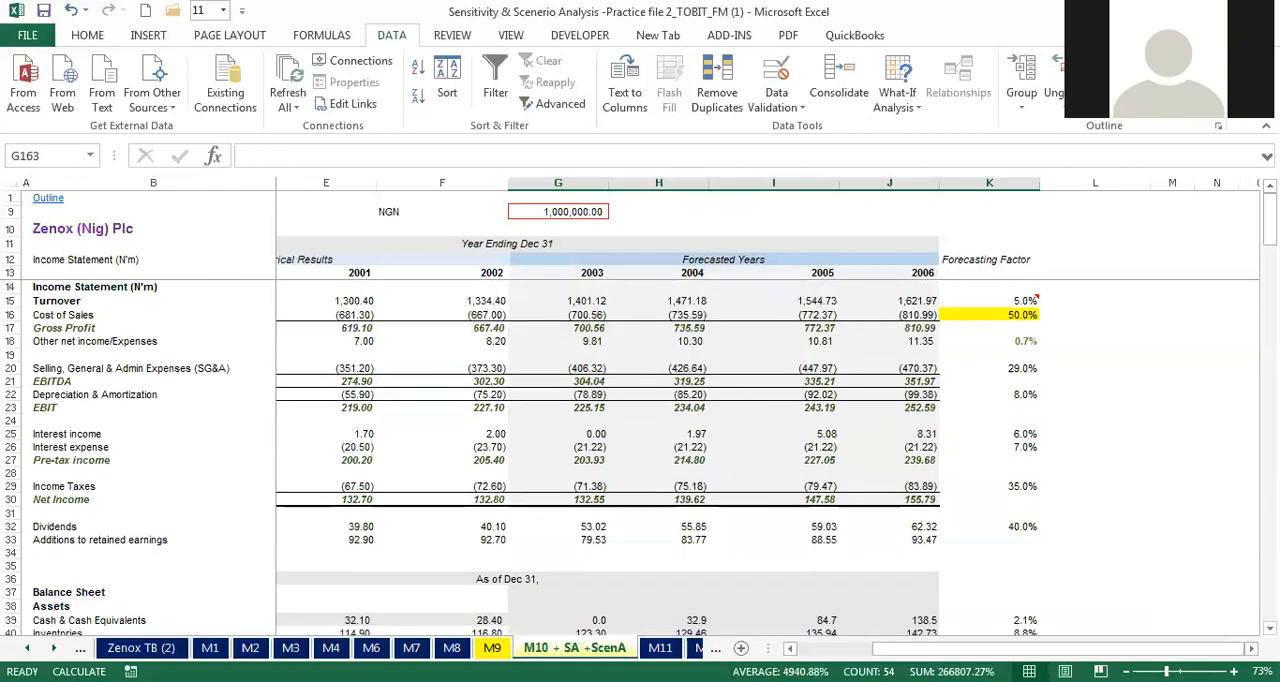
pyautogui.click(1012, 300)
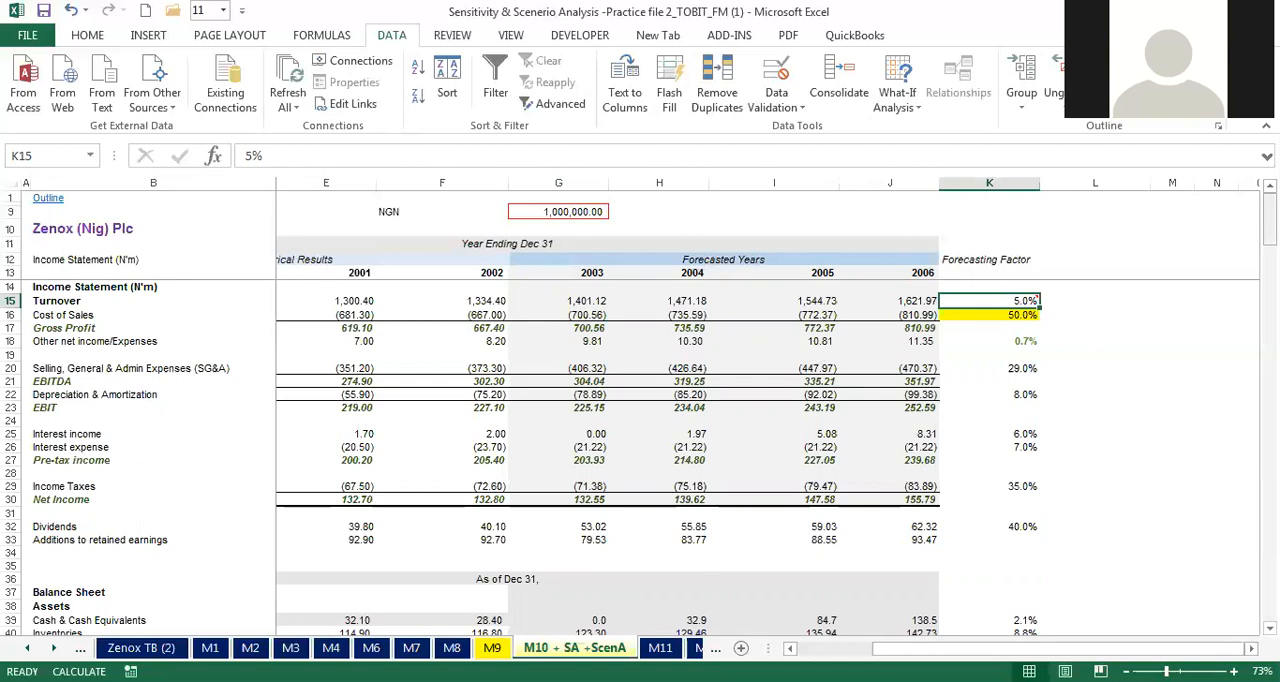
pyautogui.write('4')
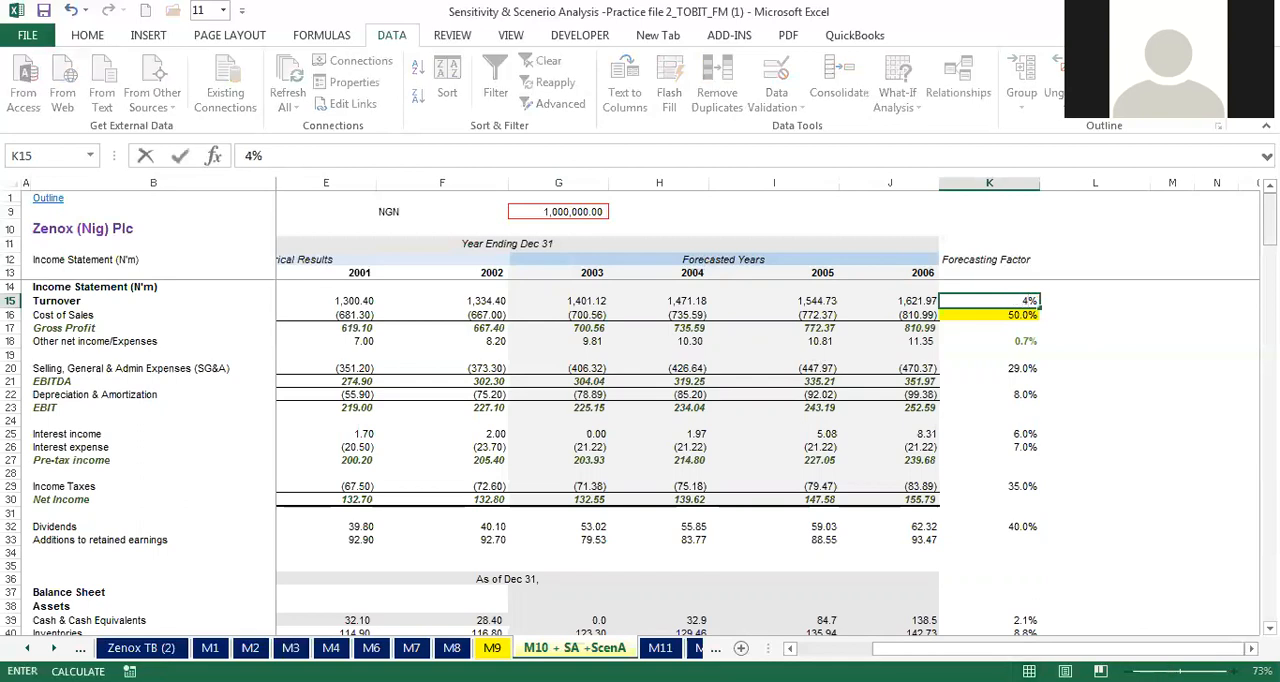
pyautogui.hotkey('ctrl', 'Return')
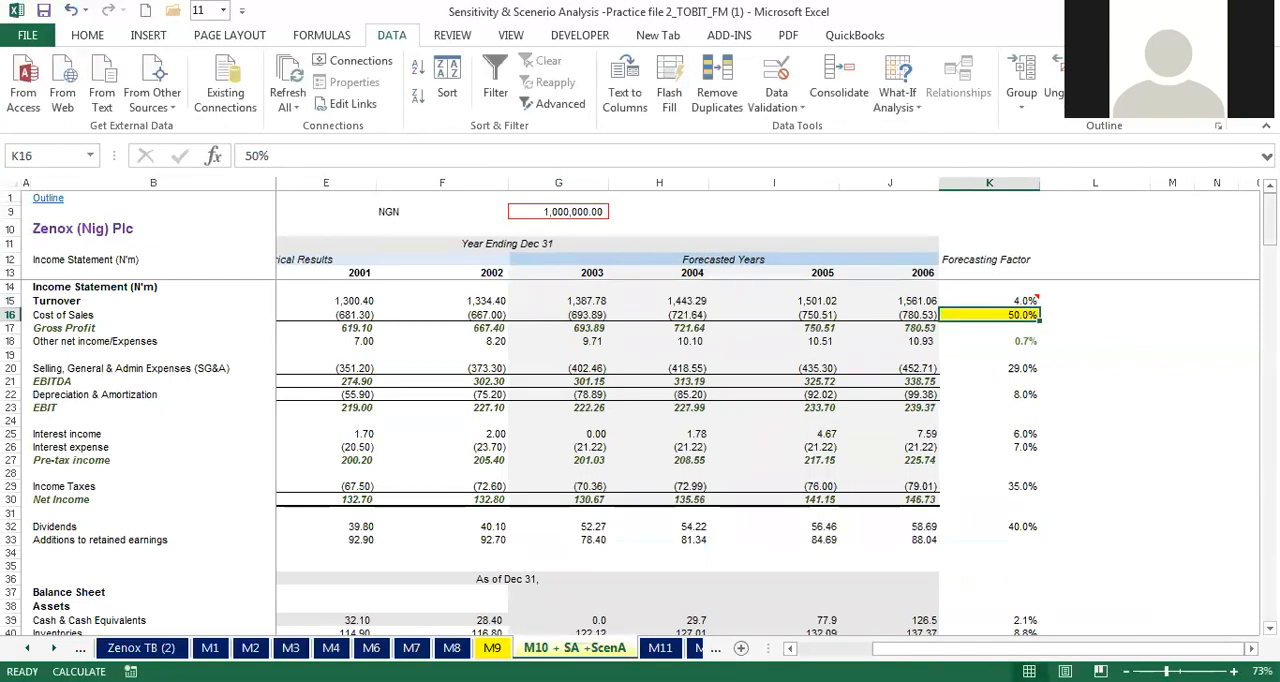
# Step: Hide rows 17 to 173, between the Cost of Sales row and the EBIT for 2003 table
pyautogui.moveTo(1270, 220); pyautogui.dragTo(1270, 557)
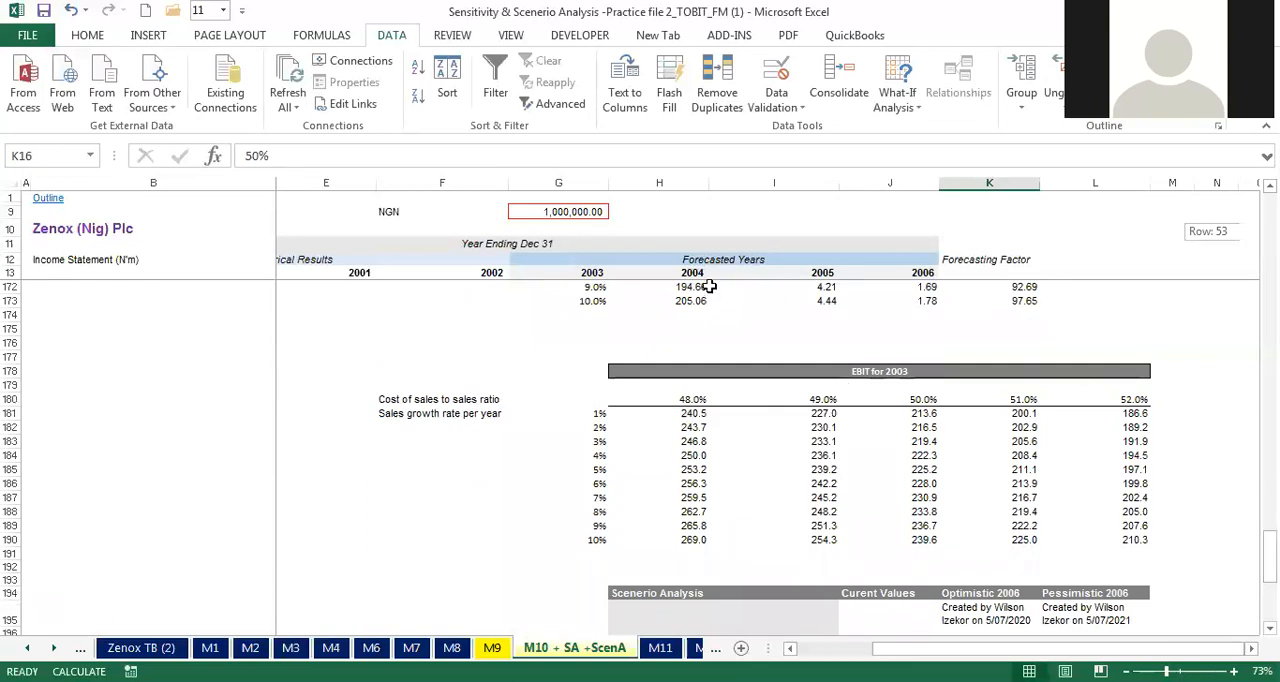
pyautogui.click(9, 287)
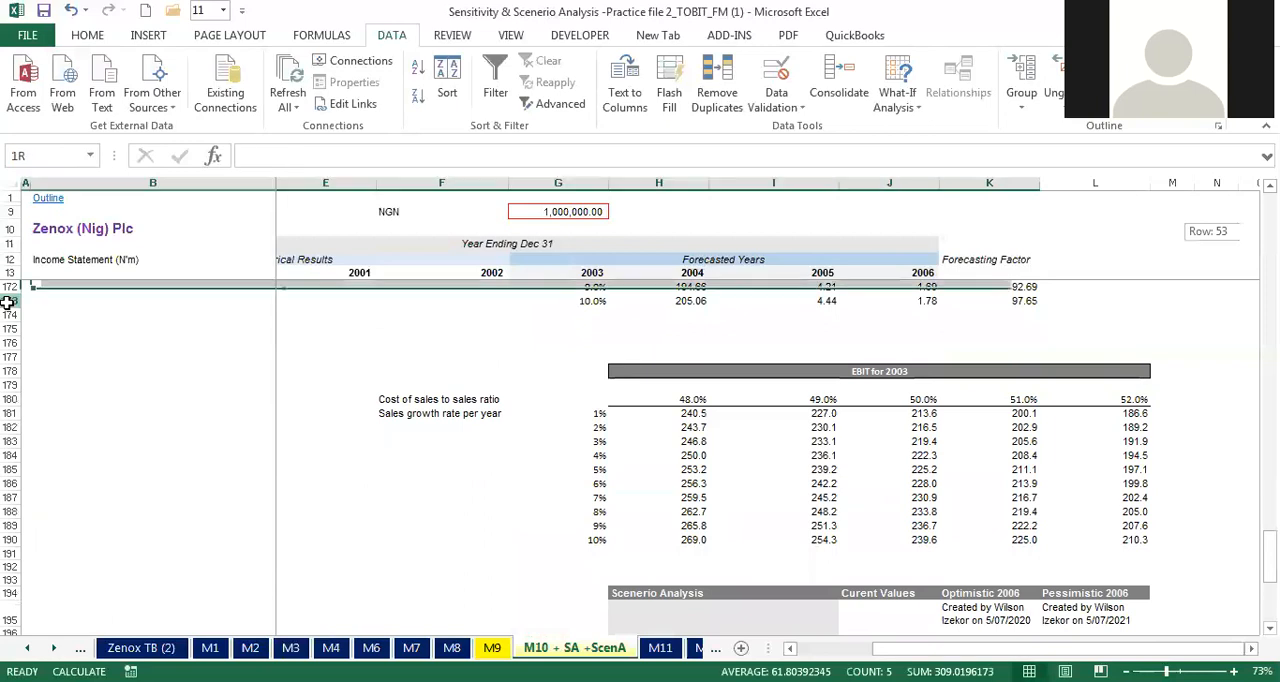
pyautogui.moveTo(8, 301); pyautogui.dragTo(10, 335)
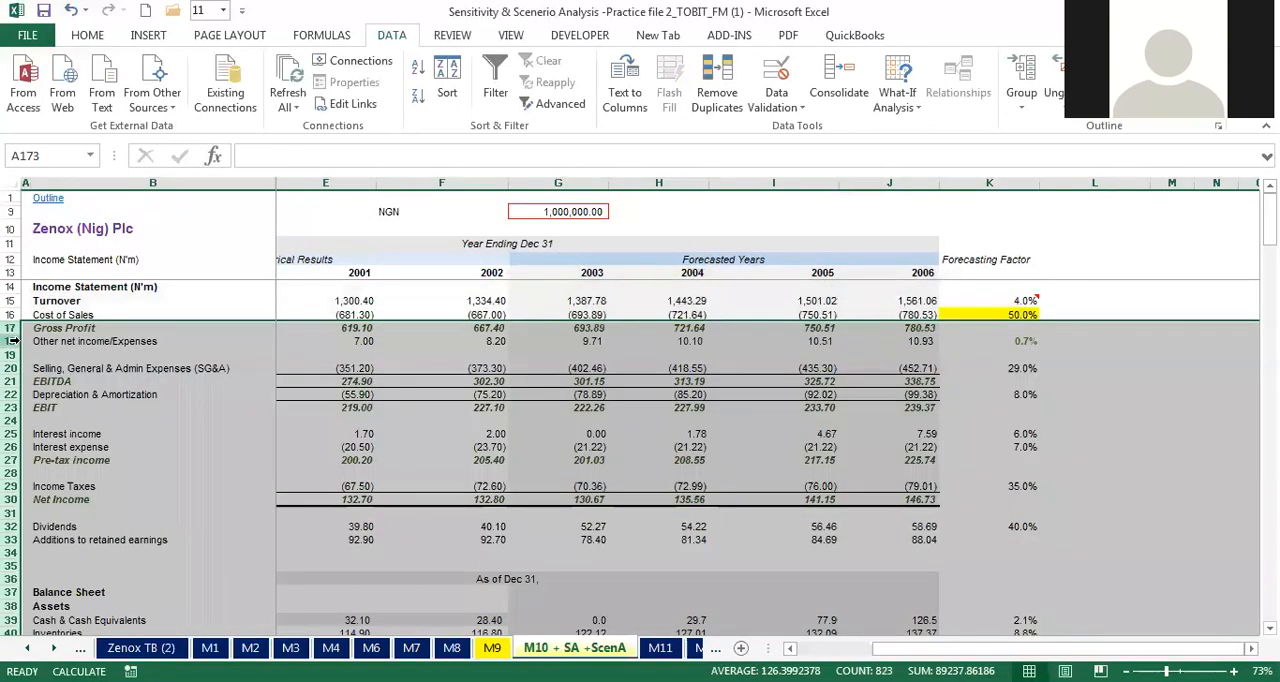
pyautogui.rightClick(13, 343)
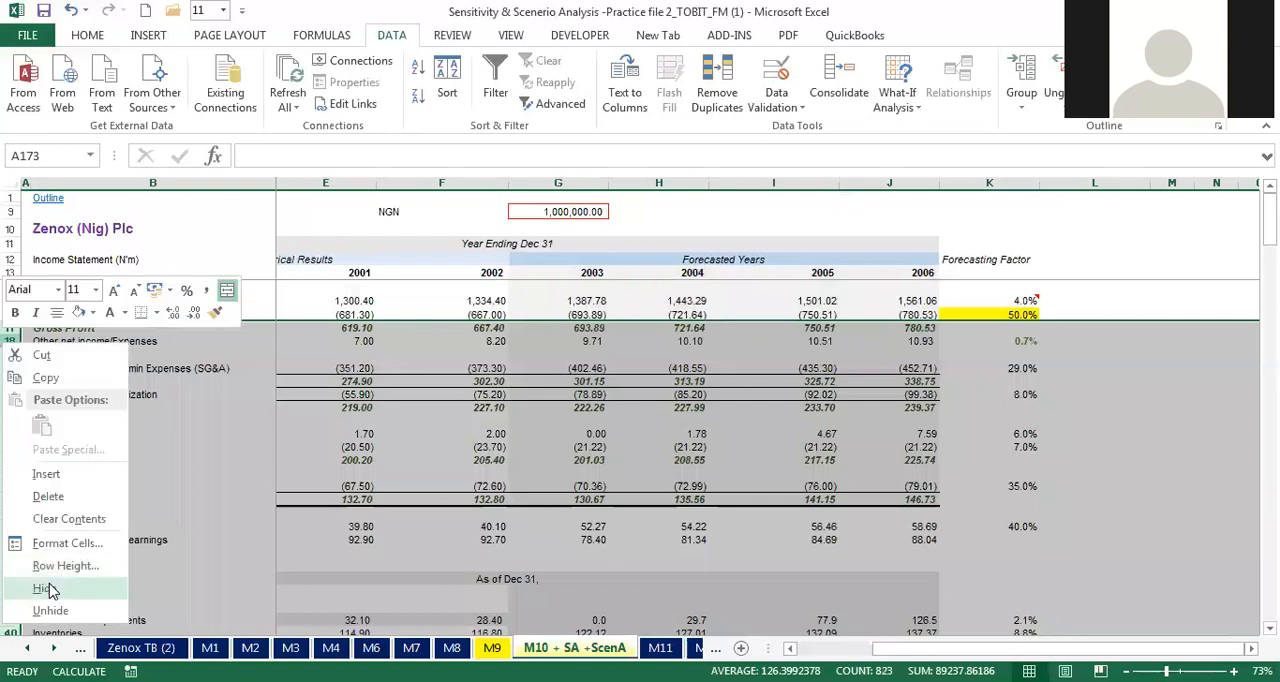
pyautogui.click(45, 589)
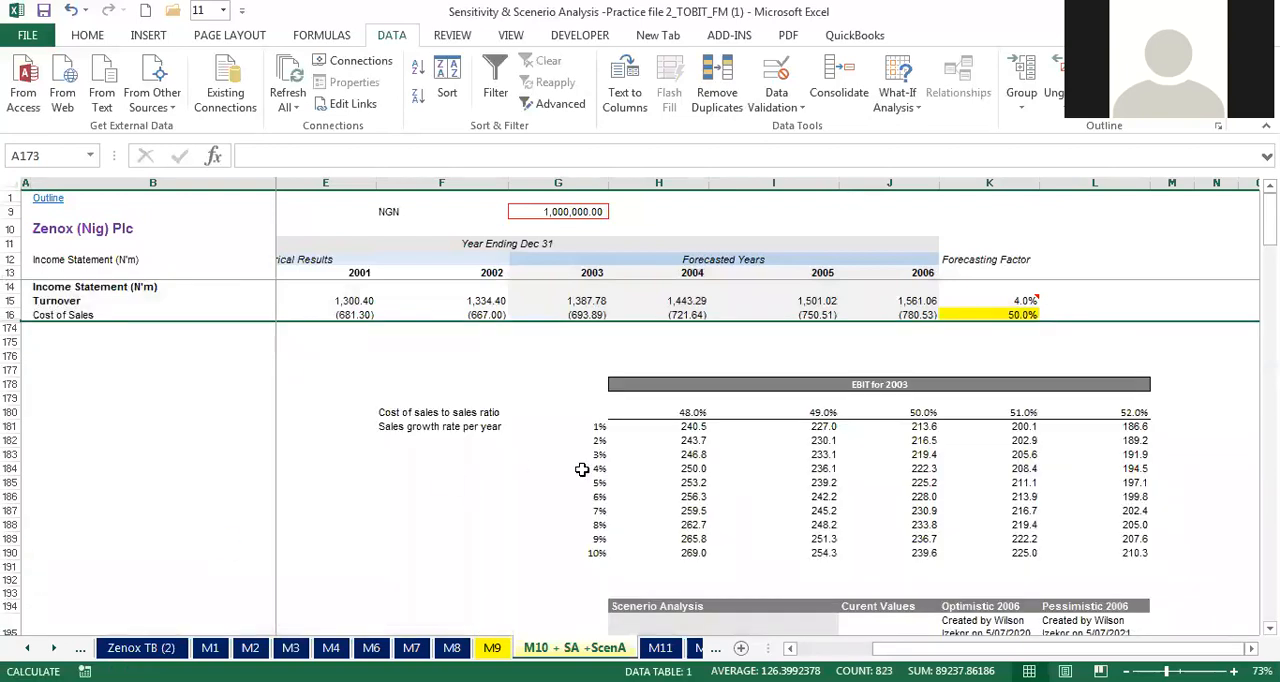
# Step: Set the Turnover forecasting factor in K15 to 6% to test the EBIT for 2003 table
pyautogui.click(1022, 300)
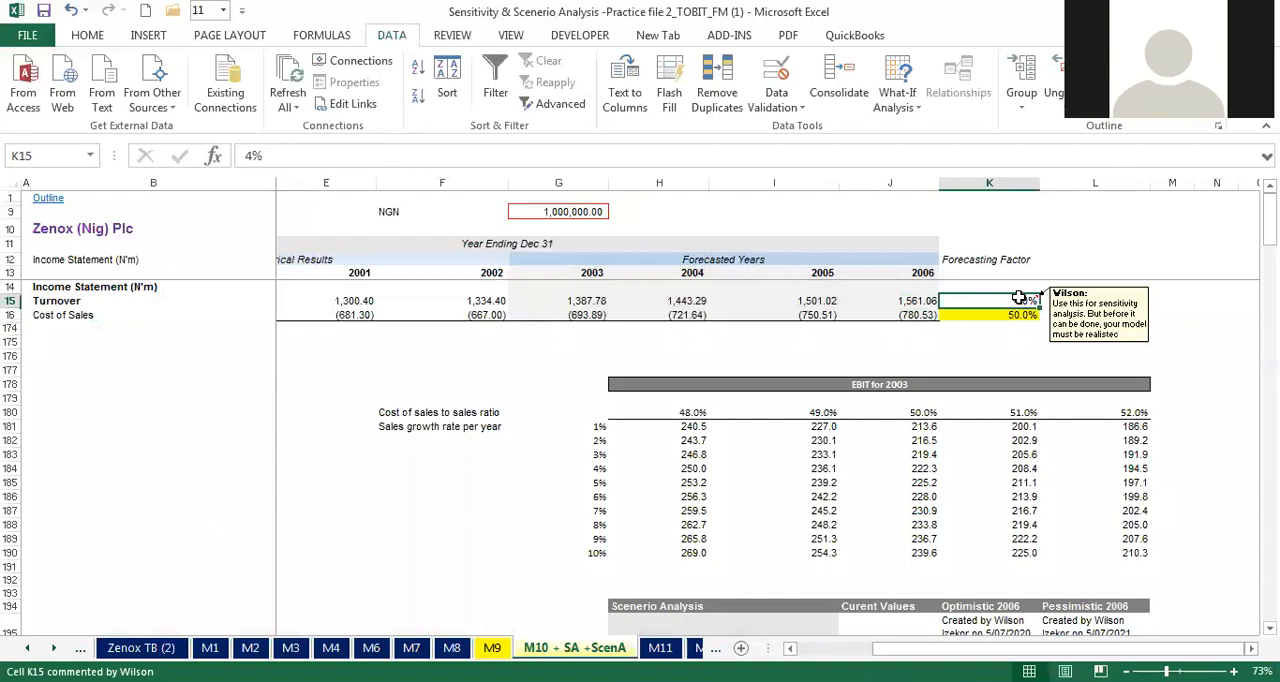
pyautogui.write('6')
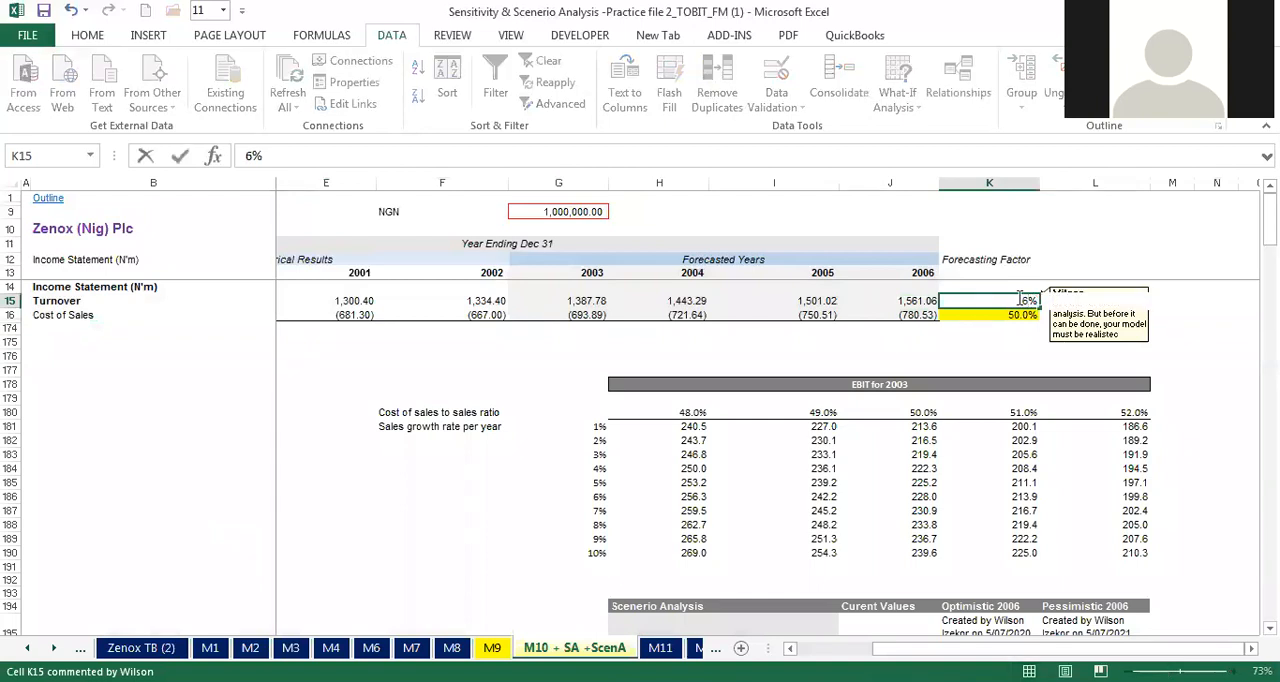
pyautogui.hotkey('ctrl', 'Return')
pyautogui.click(1022, 316)
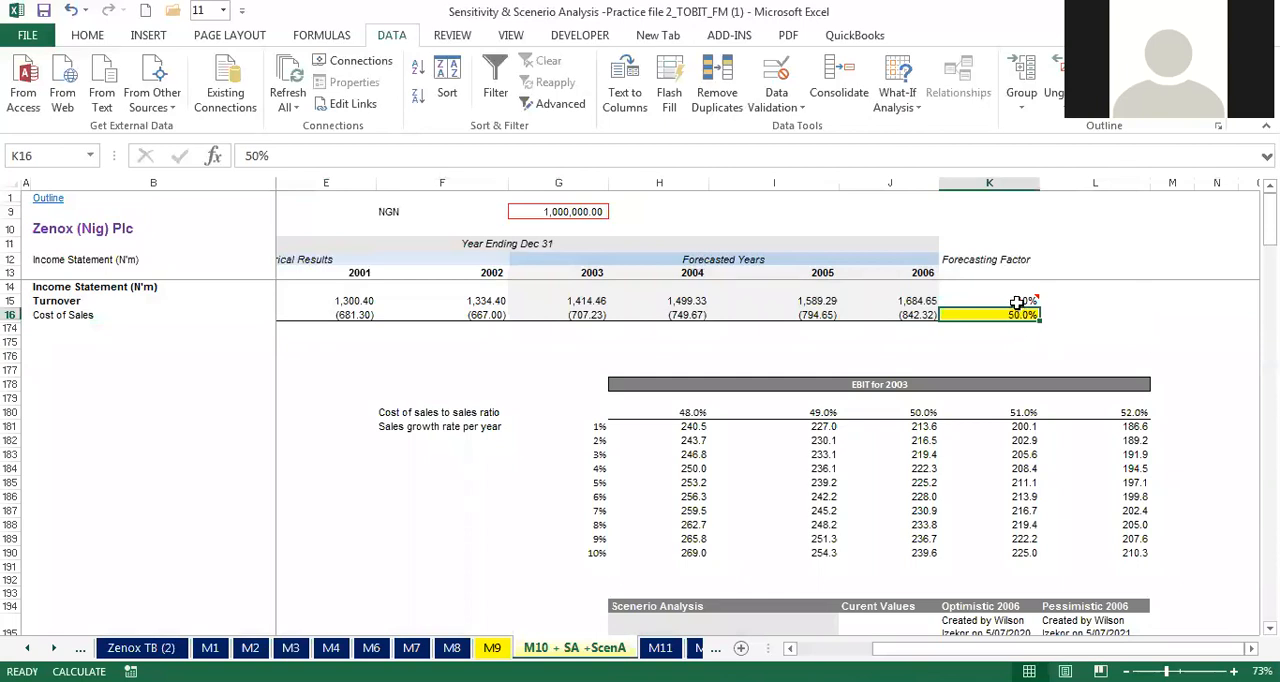
# Step: Set the Turnover forecasting factor in K15 to 7% and check the EBIT for 2003 data table results in H181:L190
pyautogui.click(1017, 300)
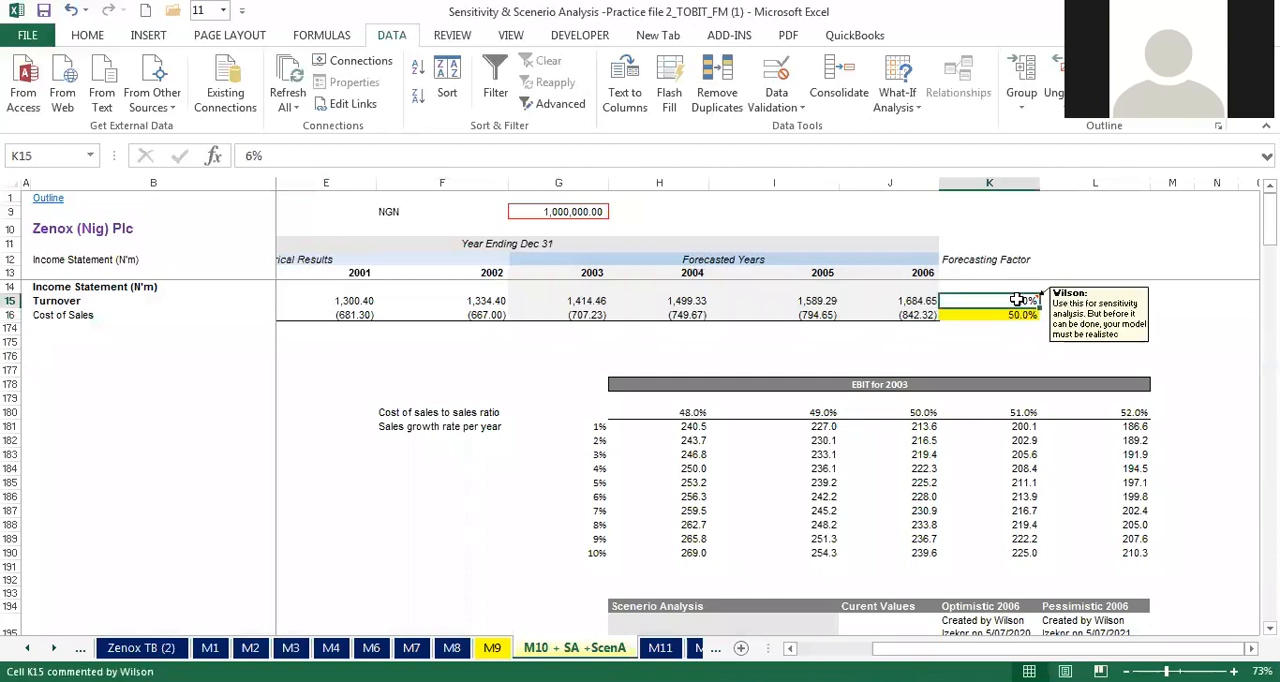
pyautogui.write('7')
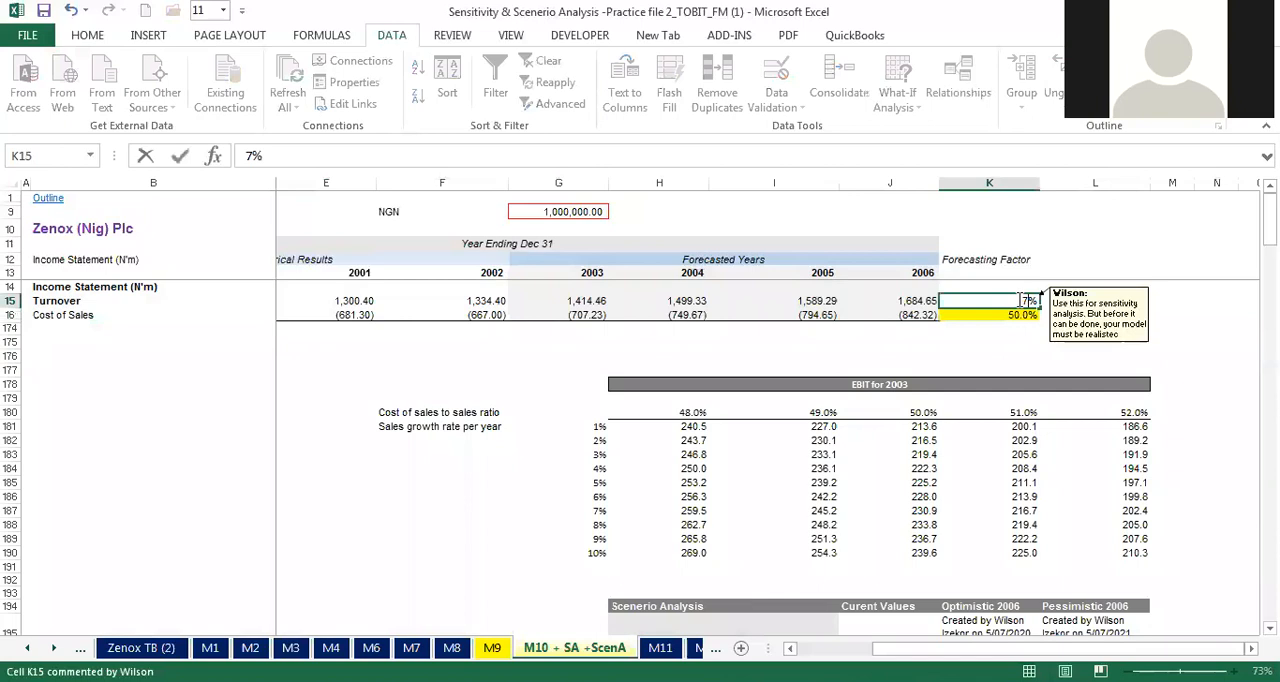
pyautogui.hotkey('ctrl', 'Return')
pyautogui.press('Return')
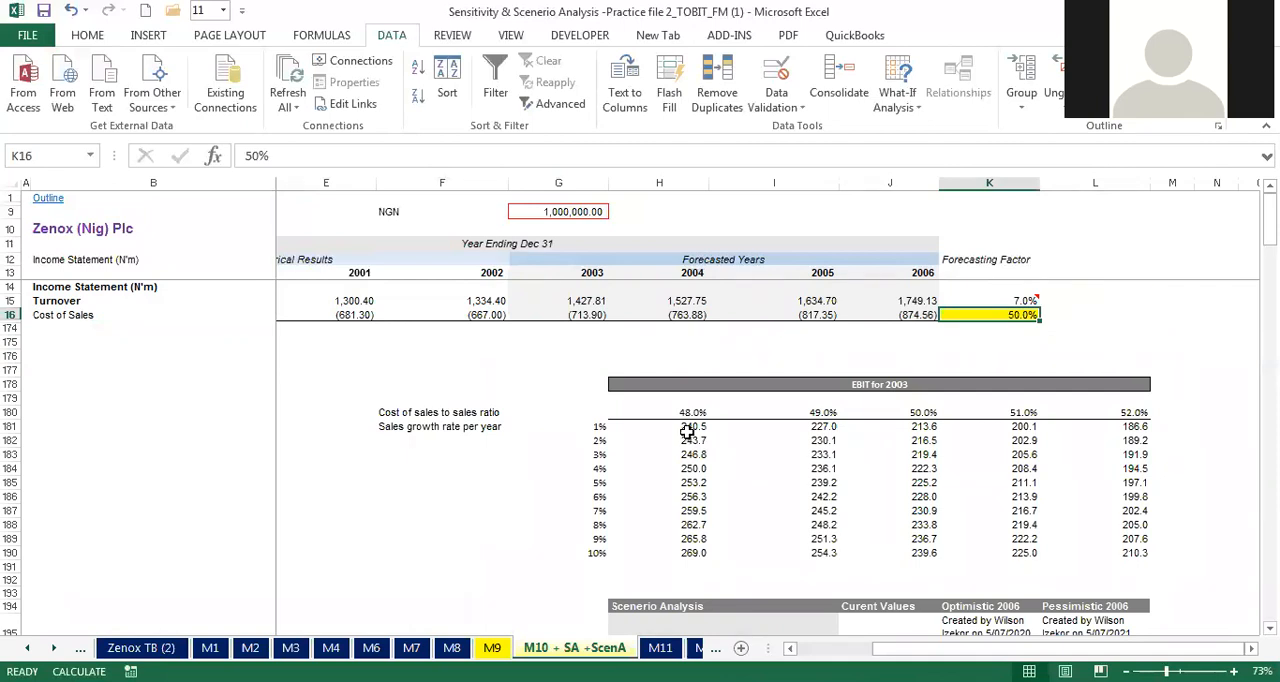
pyautogui.moveTo(685, 426); pyautogui.dragTo(1079, 550)
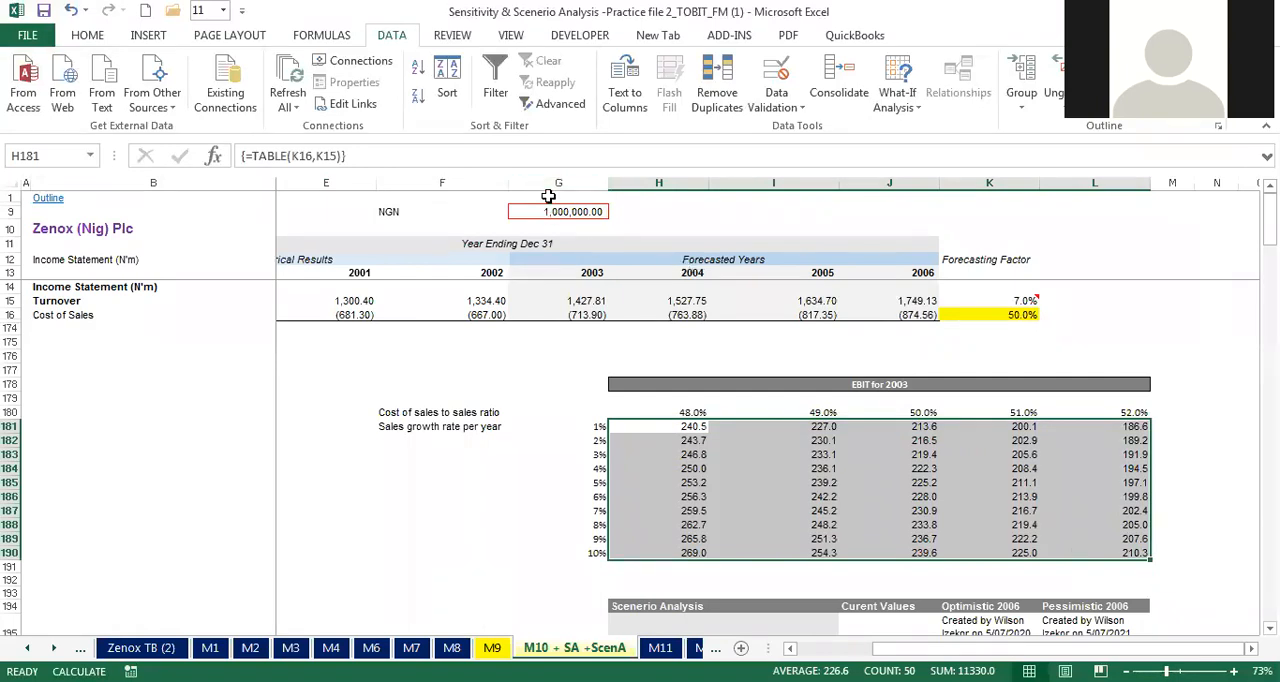
pyautogui.hotkey('alt', 'Tab')
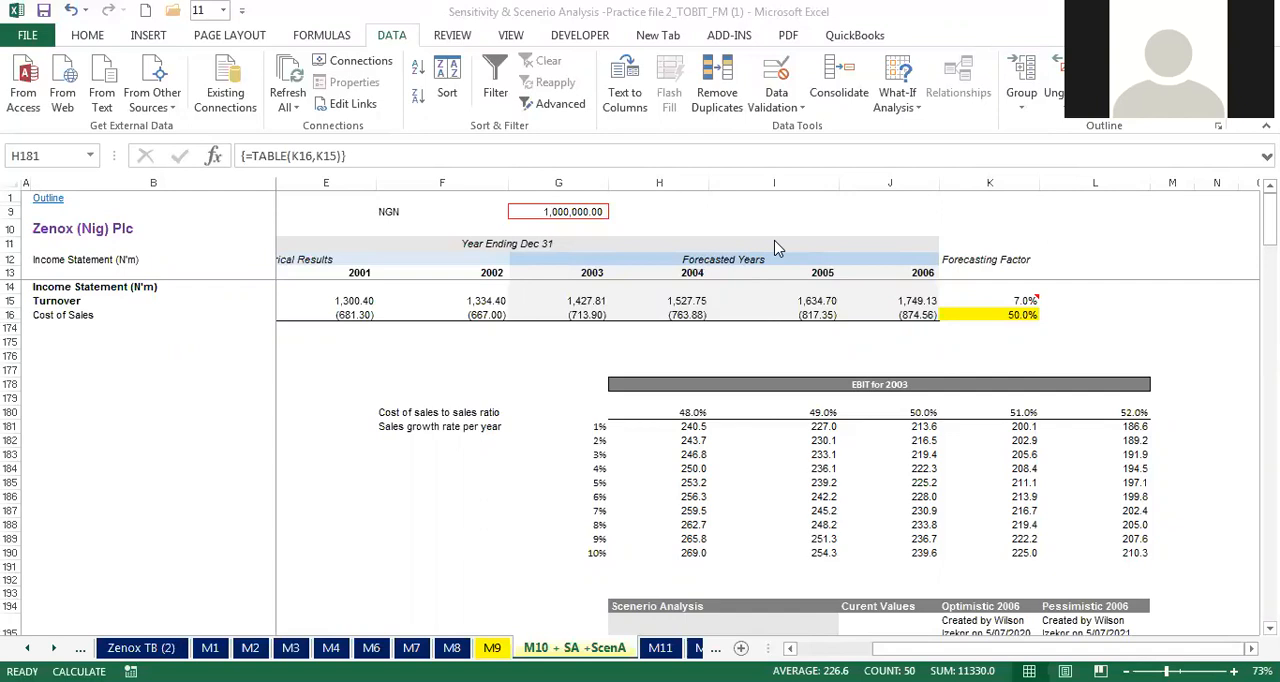
# Step: Set the Turnover forecasting factor in K15 to 5%
pyautogui.click(1008, 300)
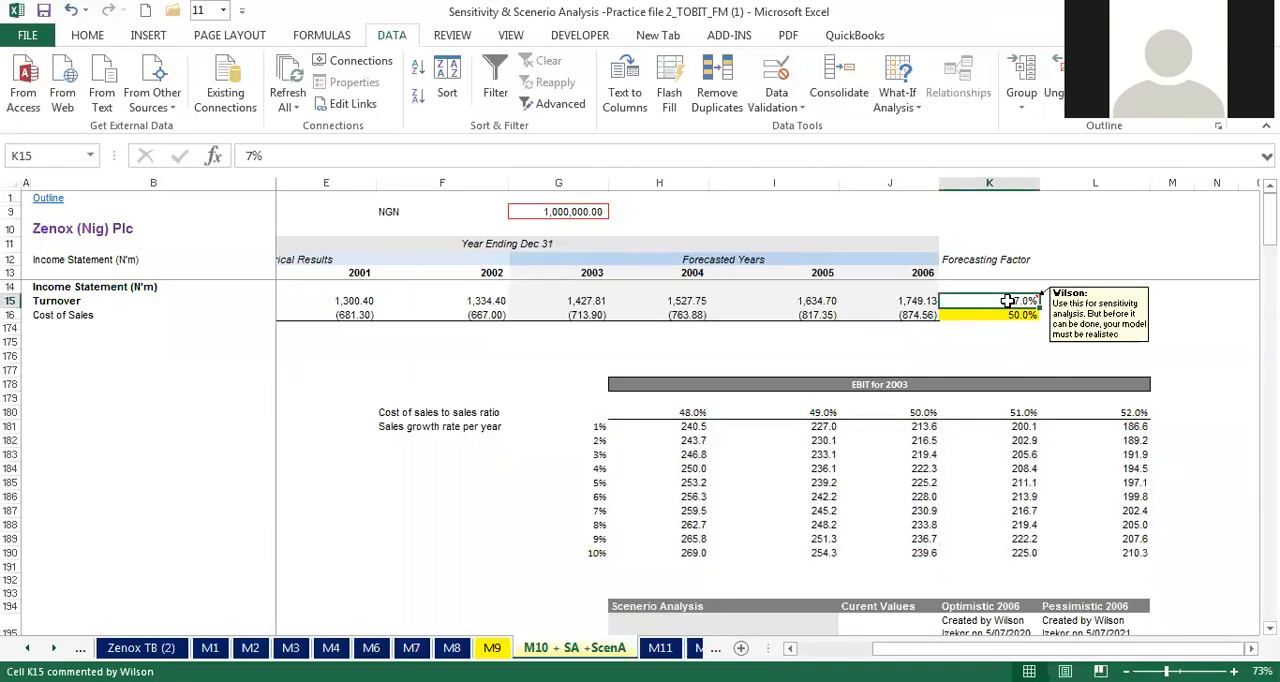
pyautogui.write('5')
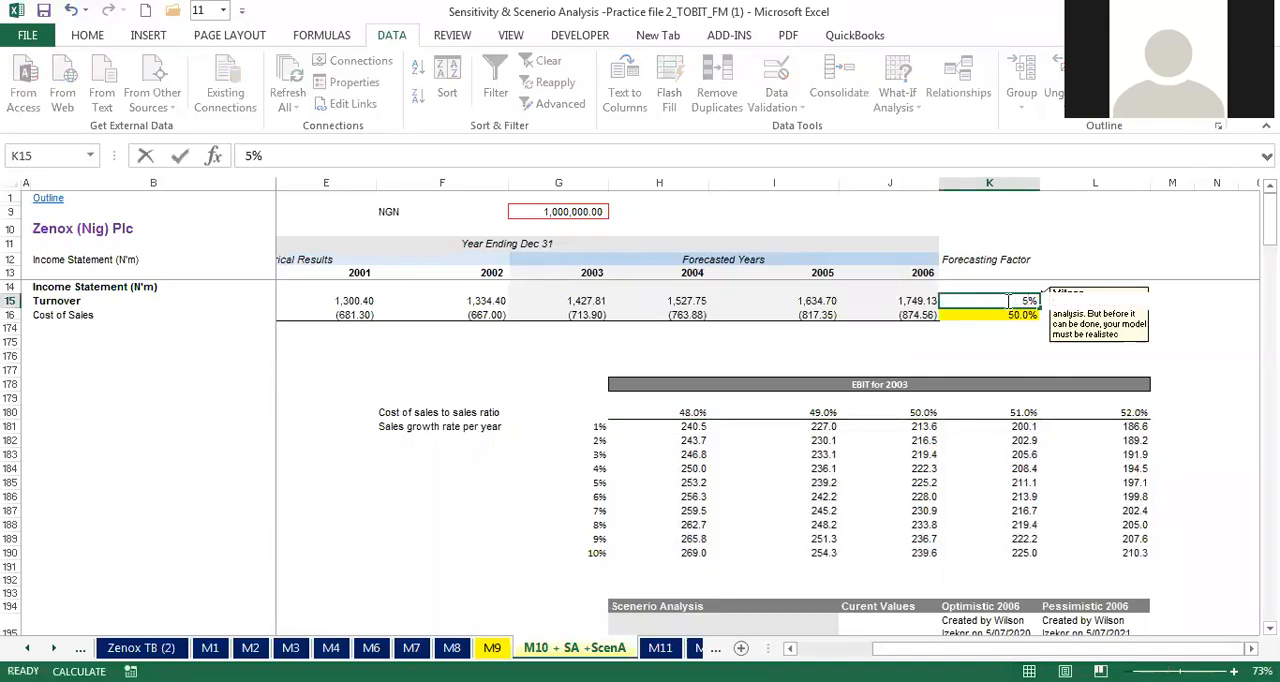
pyautogui.press('Return')
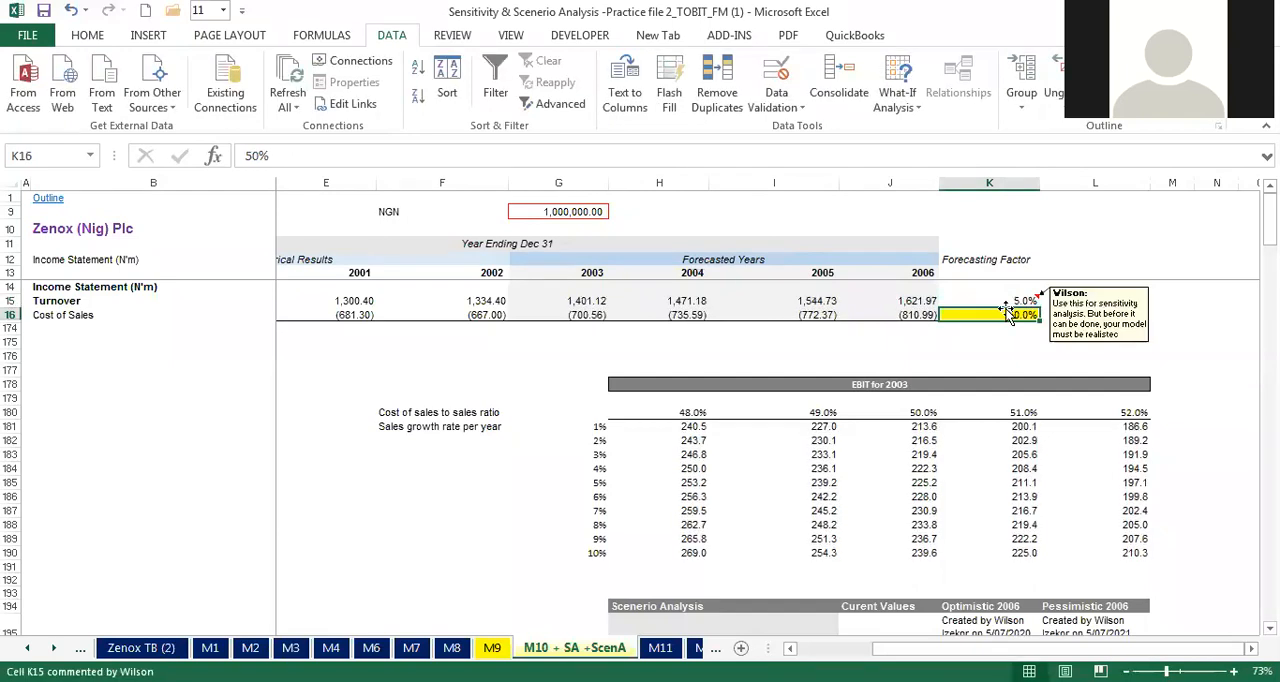
pyautogui.click(949, 343)
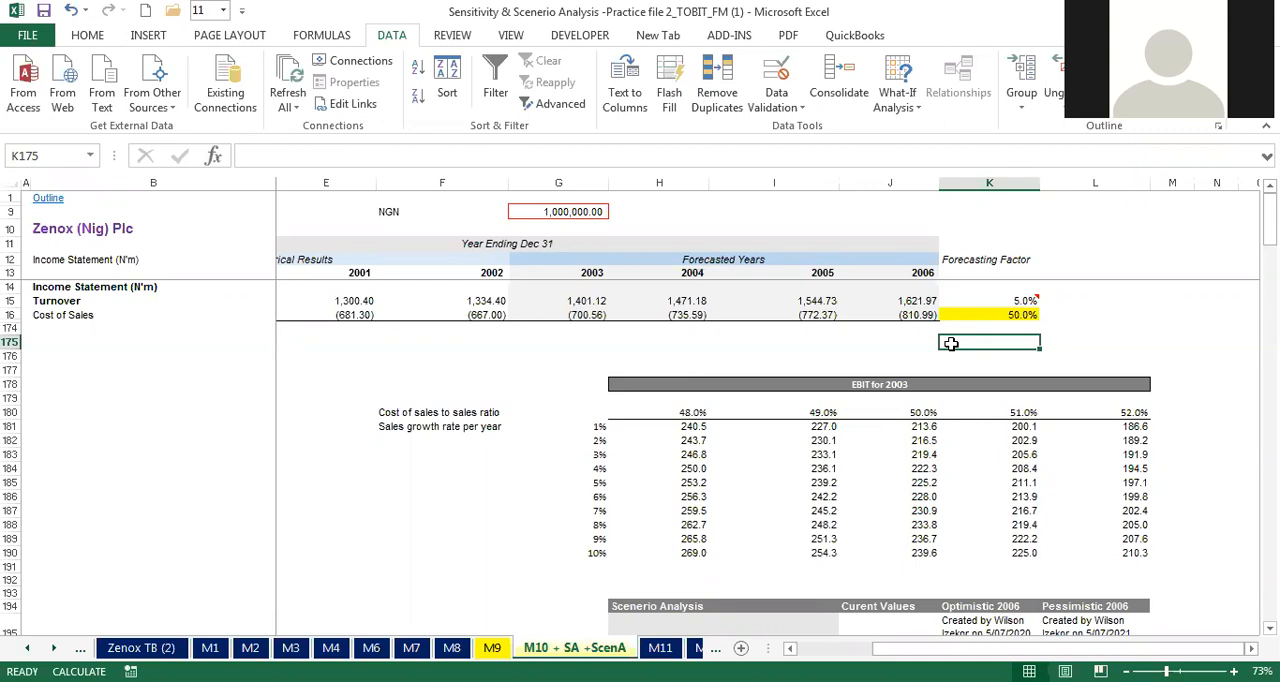
pyautogui.click(1010, 297)
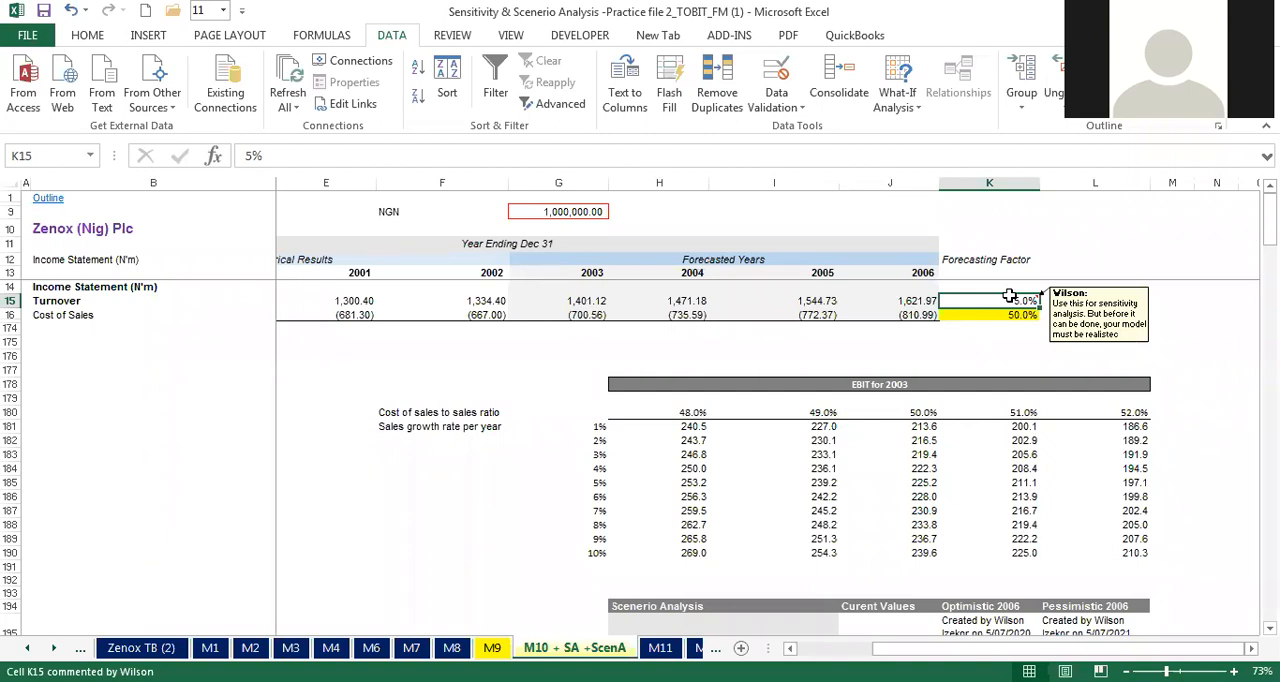
# Step: Unhide rows 17 to 173 between the Cost of Sales row and the EBIT for 2003 table
pyautogui.moveTo(7, 316); pyautogui.dragTo(14, 343)
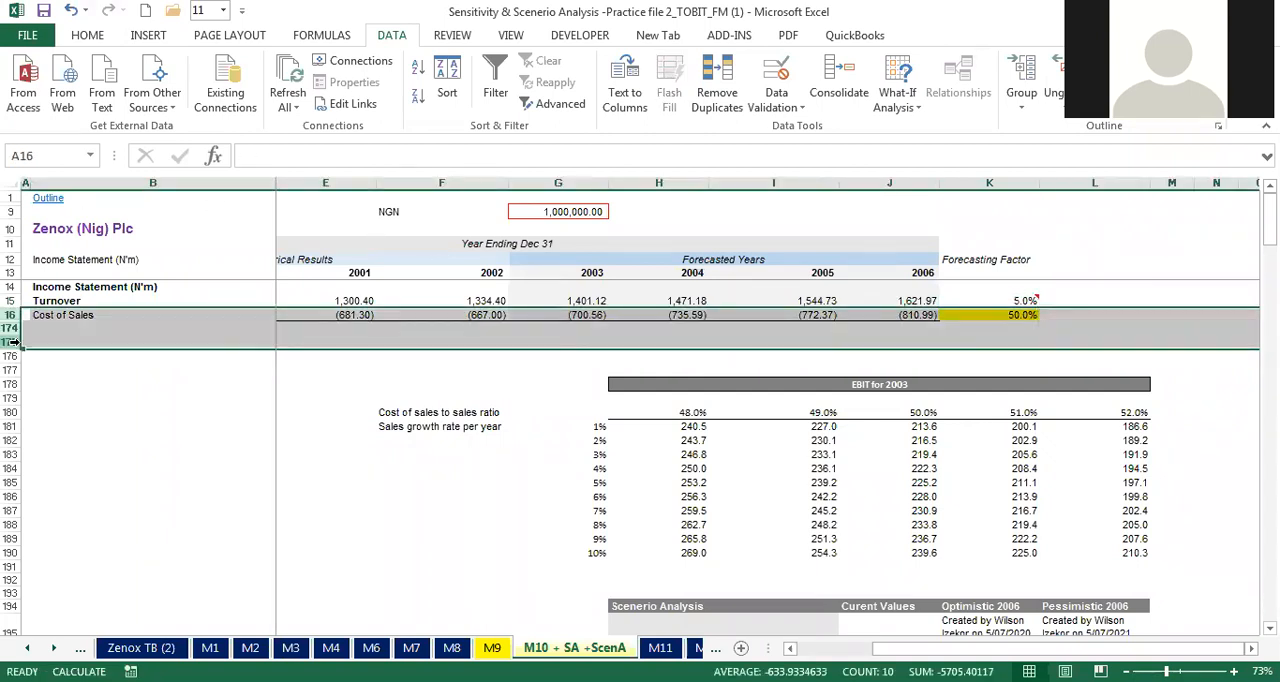
pyautogui.rightClick(9, 343)
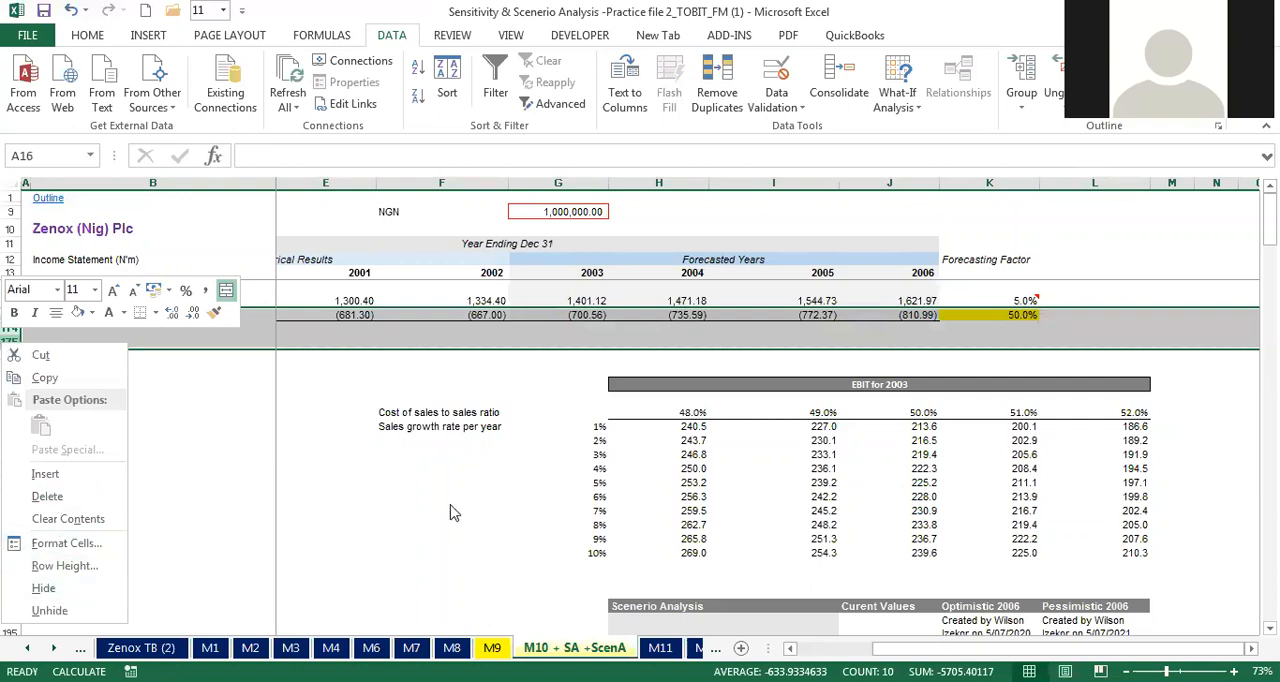
pyautogui.press('Escape')
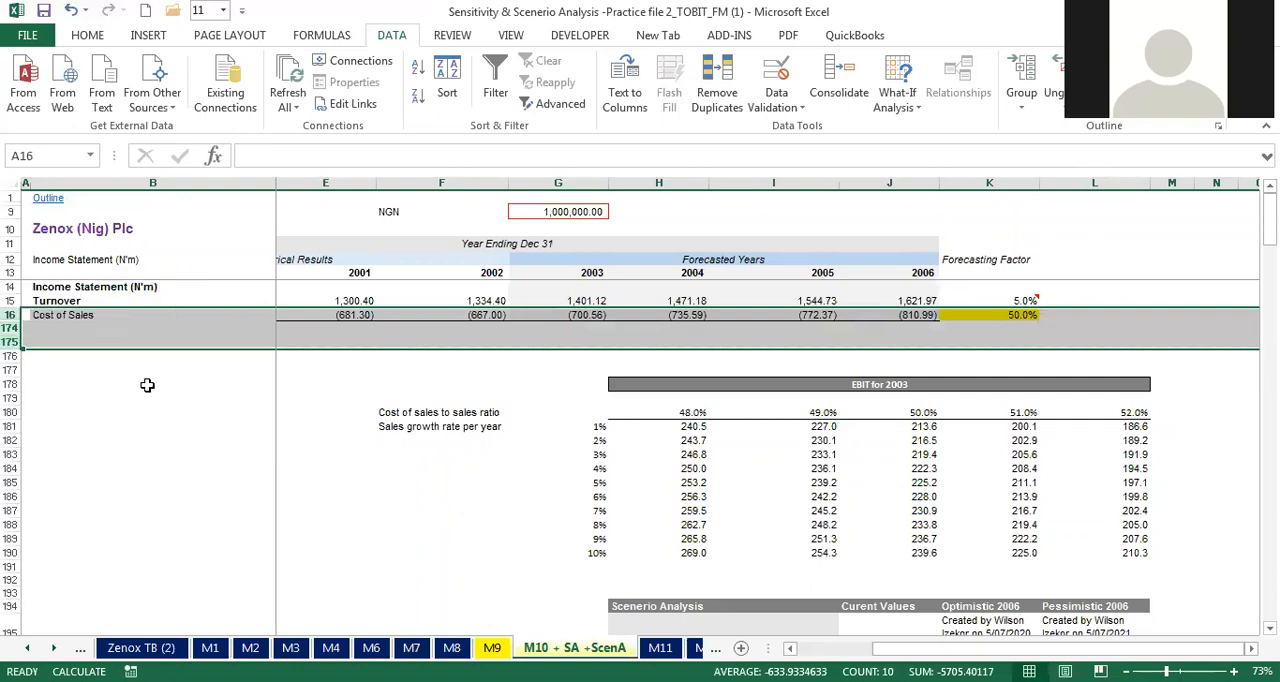
pyautogui.rightClick(10, 342)
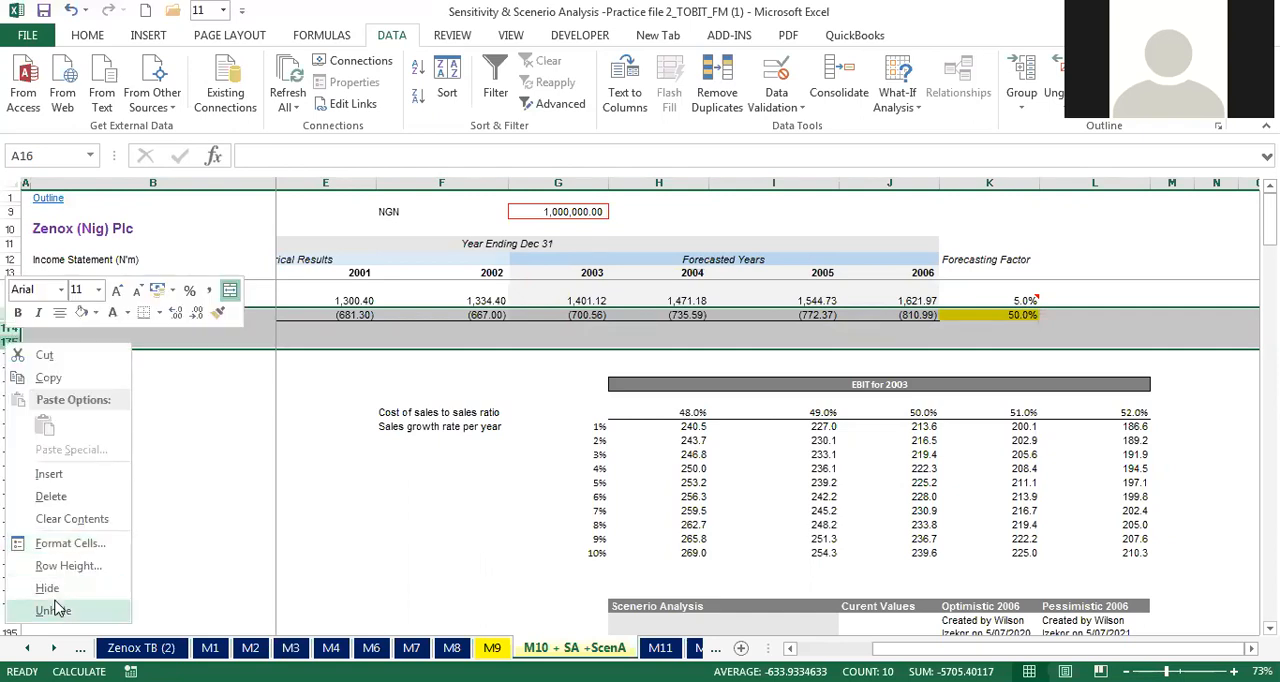
pyautogui.click(52, 610)
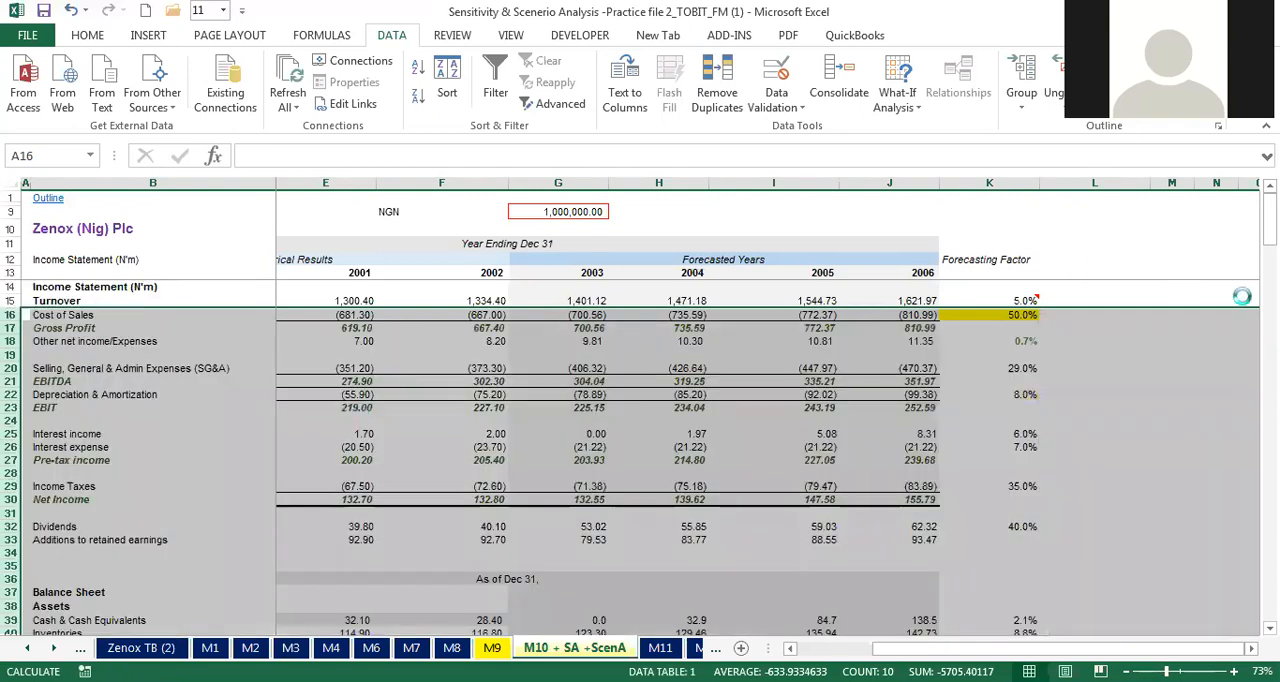
# Step: Review the 2006 sensitivity results in H163:K173 and the EBIT for 2003 table below them
pyautogui.moveTo(1270, 221); pyautogui.dragTo(1270, 507)
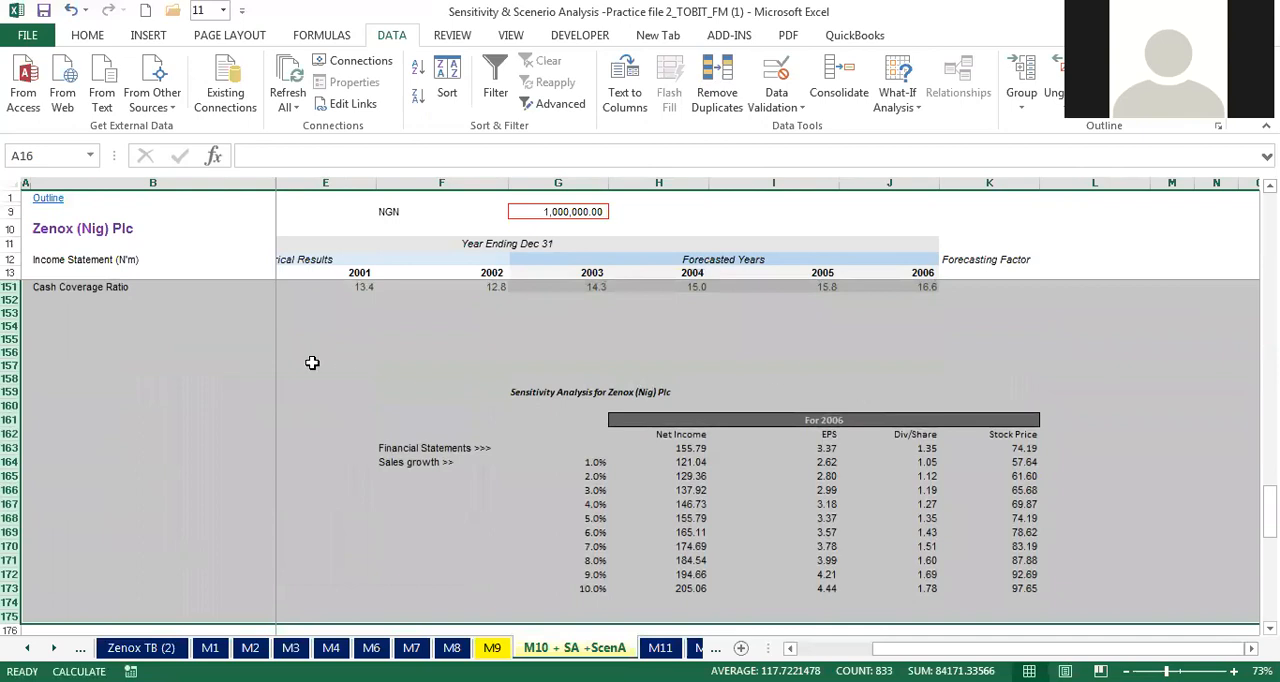
pyautogui.click(10, 287)
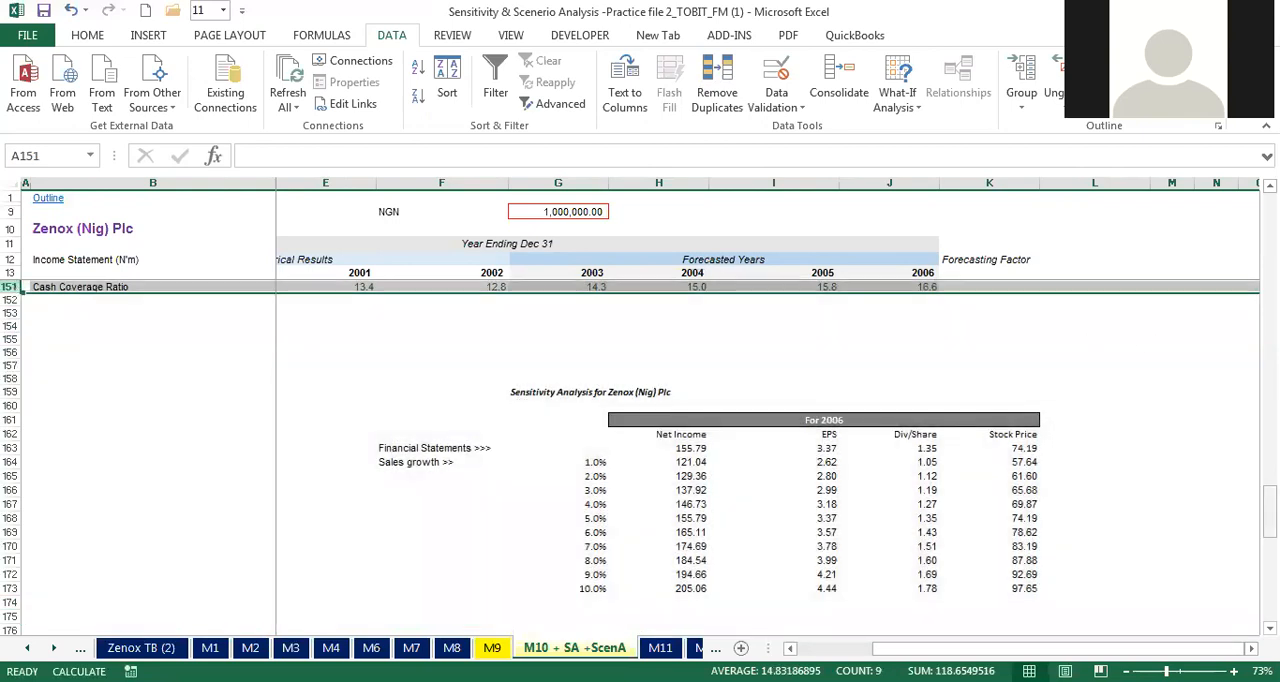
pyautogui.scroll(-1, 744, 558)
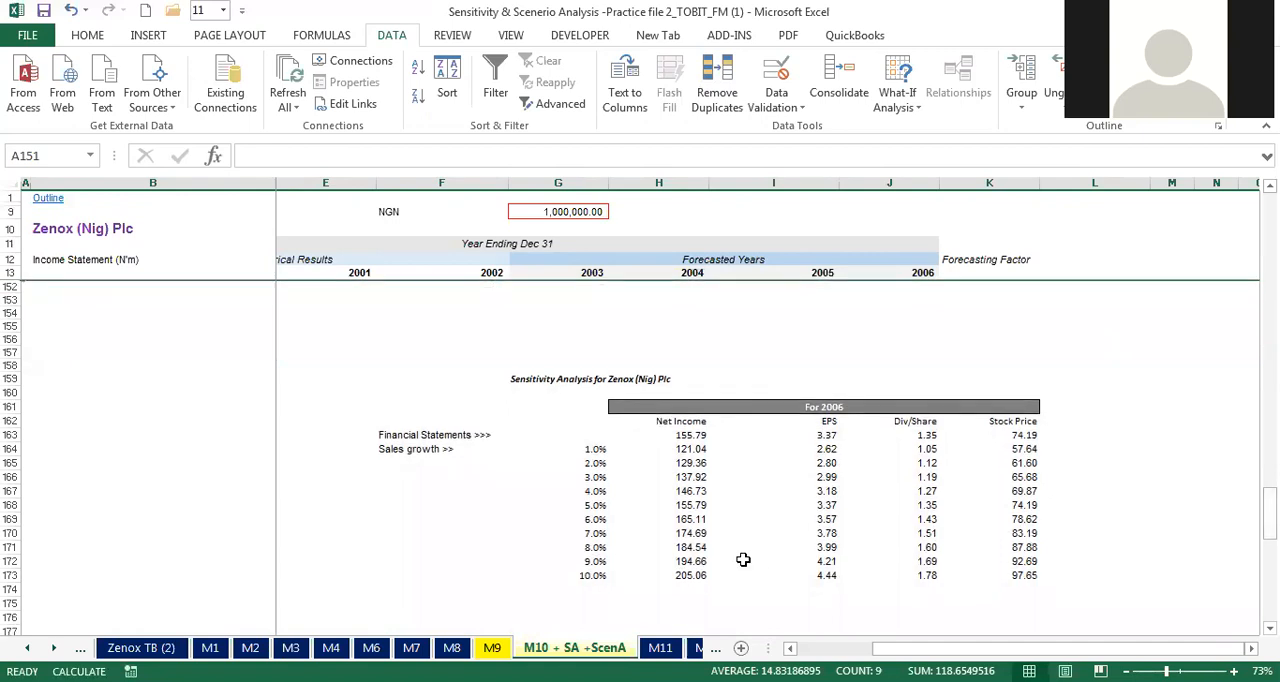
pyautogui.moveTo(660, 438); pyautogui.dragTo(994, 575)
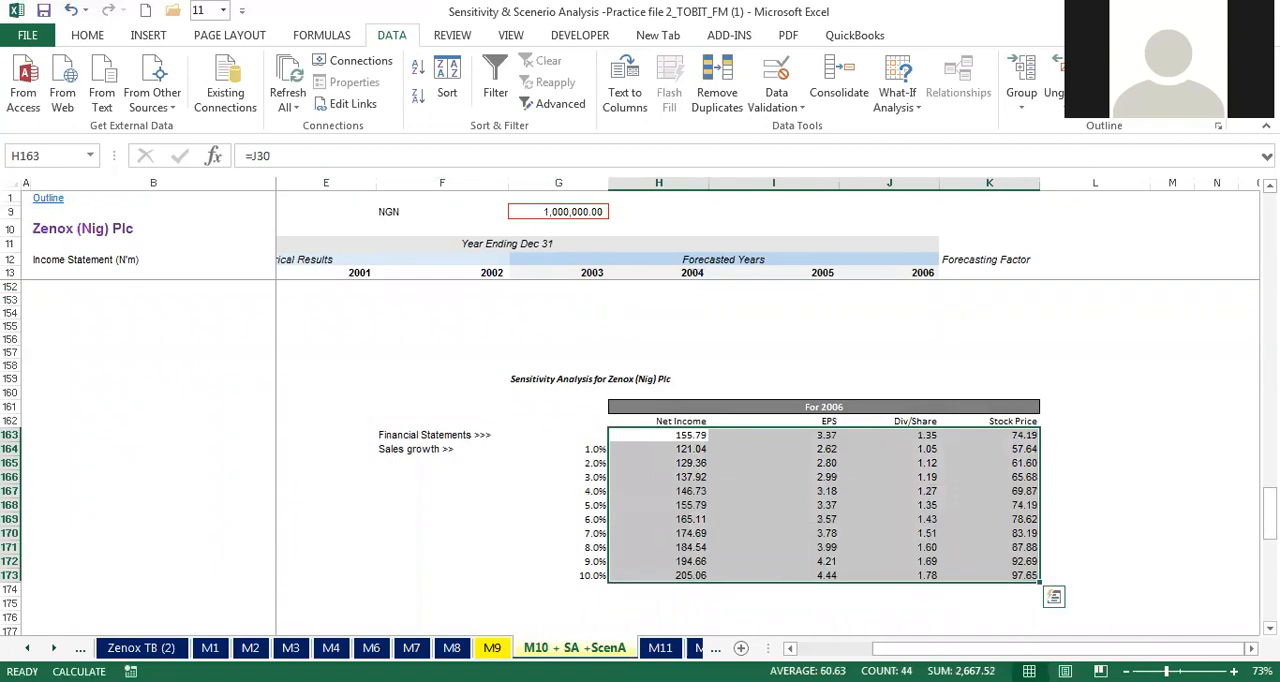
pyautogui.moveTo(1268, 505); pyautogui.dragTo(1268, 534)
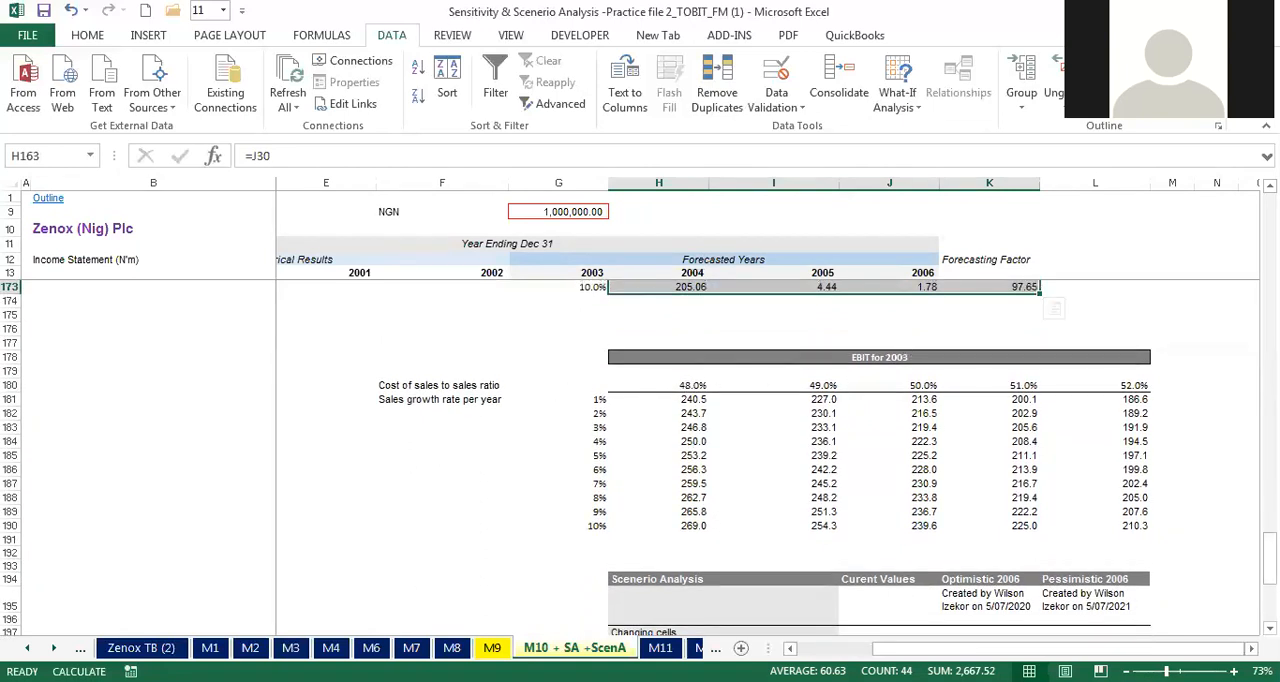
pyautogui.scroll(-1, 880, 456)
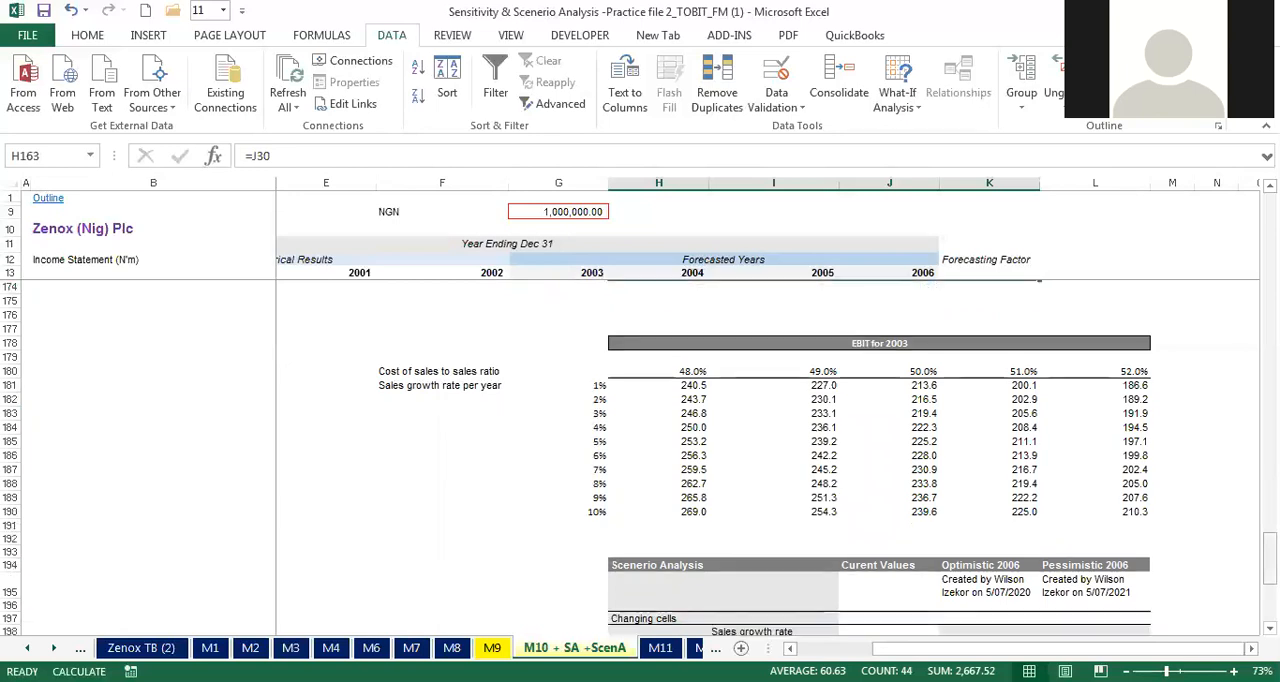